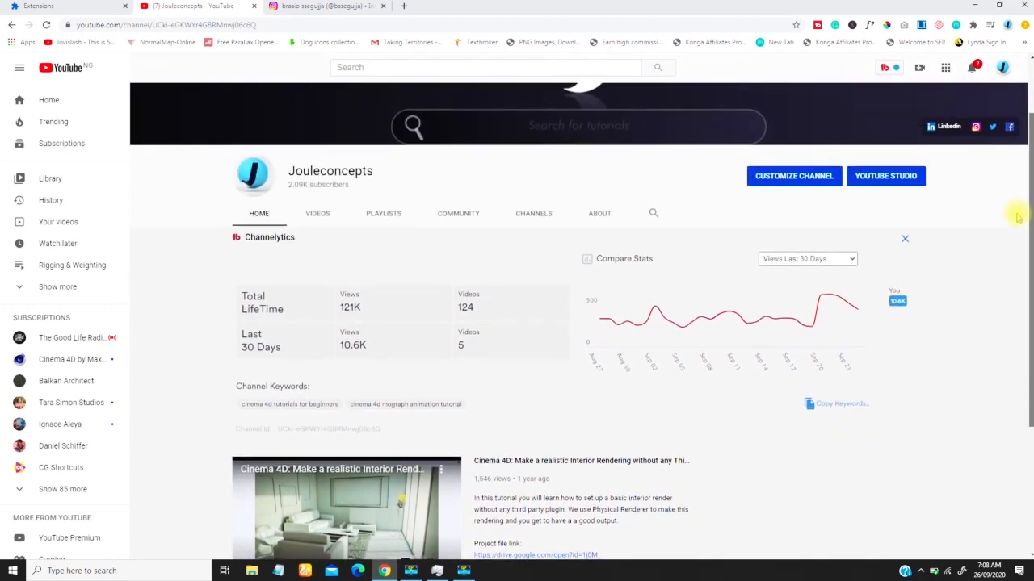
Step: Open the motion artist's Instagram profile and play the first post, the Wan Luo TV logo animation
left_click_drag(1018, 216, 1022, 166)
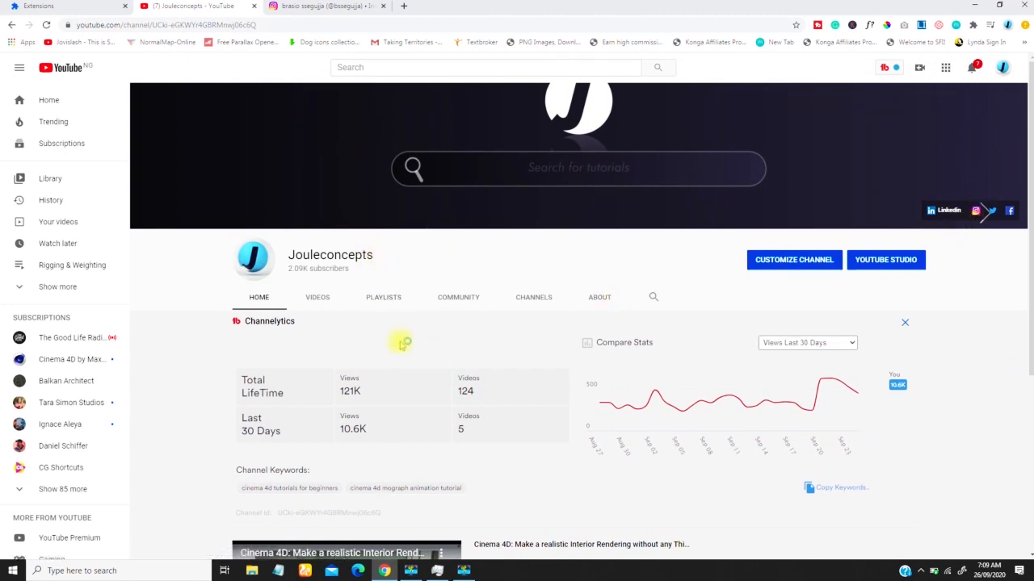
left_click(319, 7)
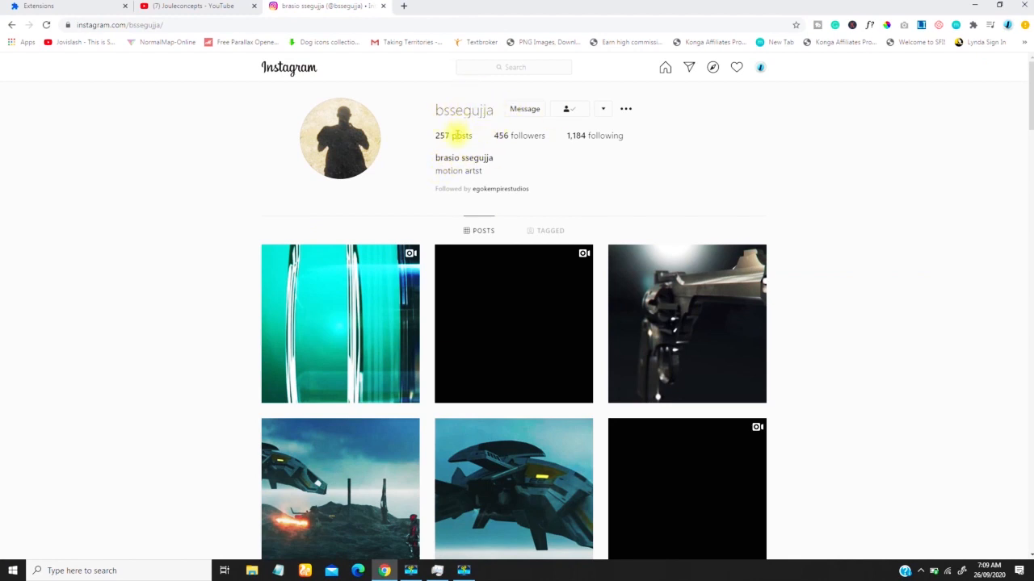
left_click_drag(1028, 108, 1003, 74)
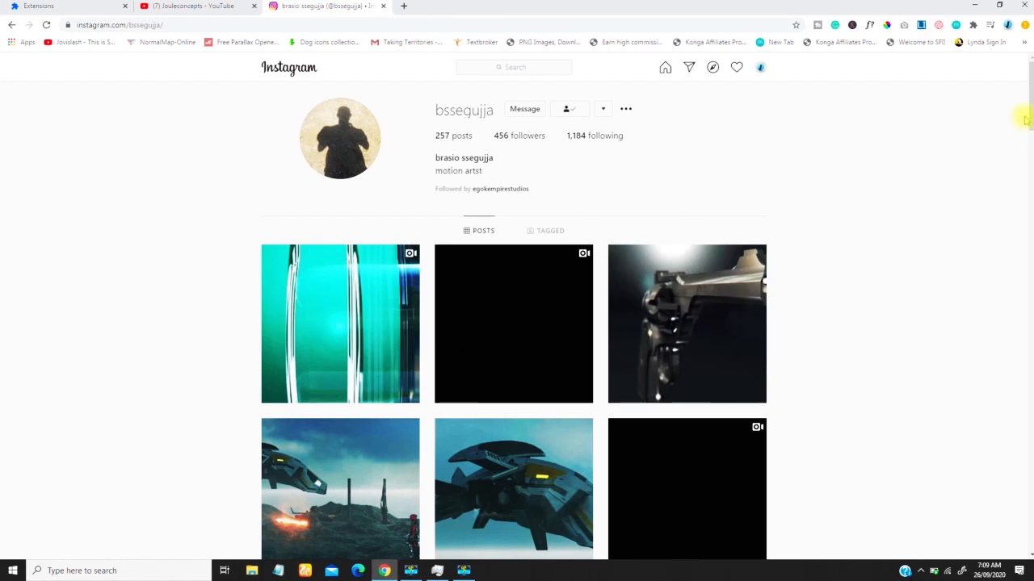
mouse_move(1031, 121)
left_mouse_down()
mouse_move(1031, 136)
mouse_move(1029, 116)
left_mouse_up()
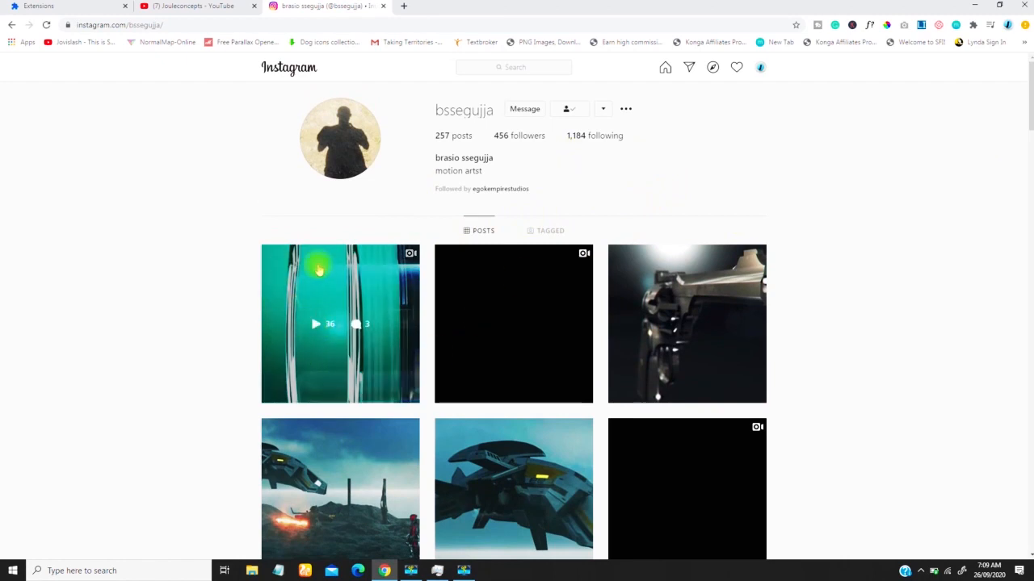
left_click(317, 327)
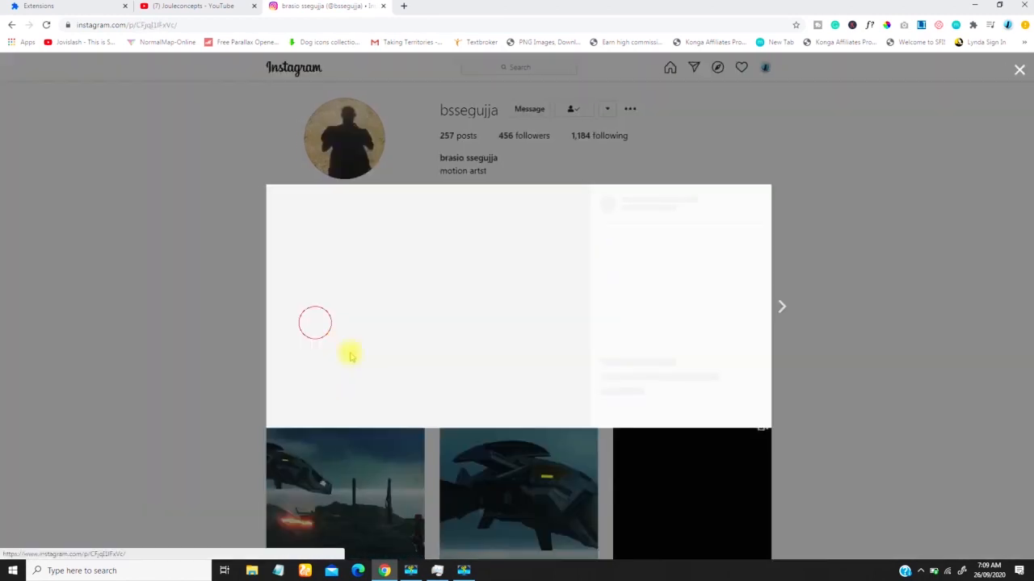
left_click(433, 310)
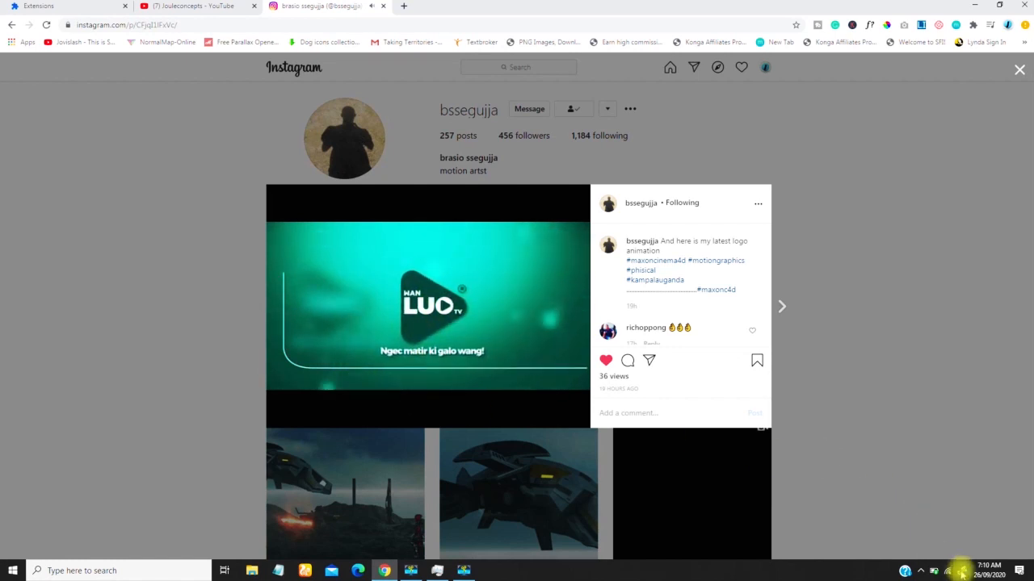
Step: Mute the computer's speakers while the logo animation plays
left_click(921, 571)
left_click(953, 548)
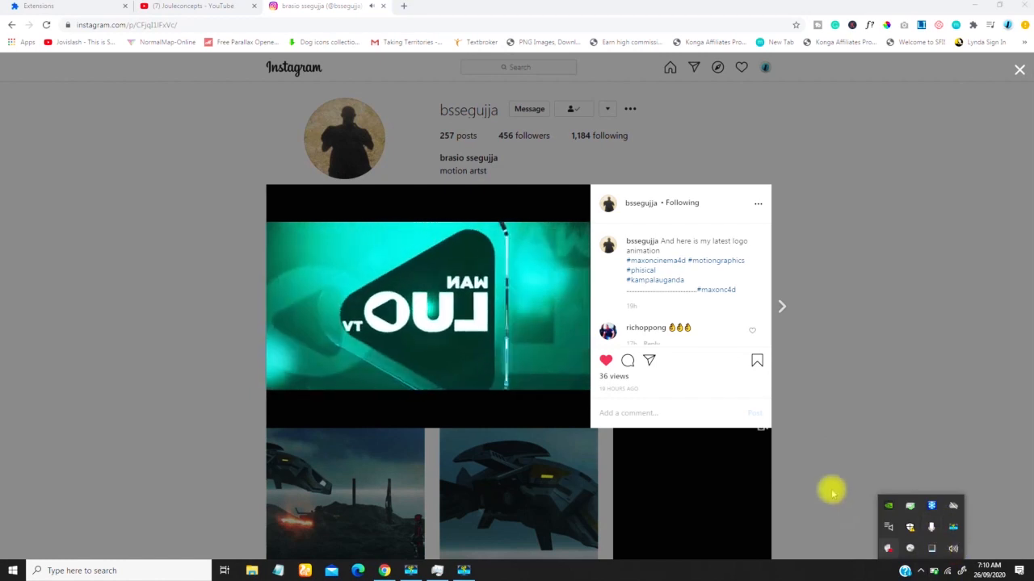
left_click(859, 546)
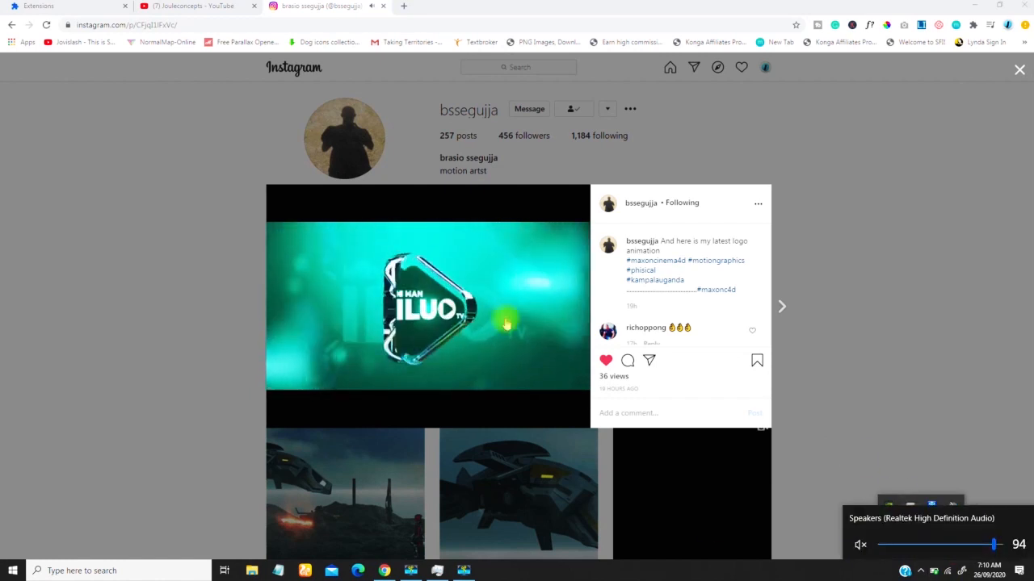
left_click(647, 573)
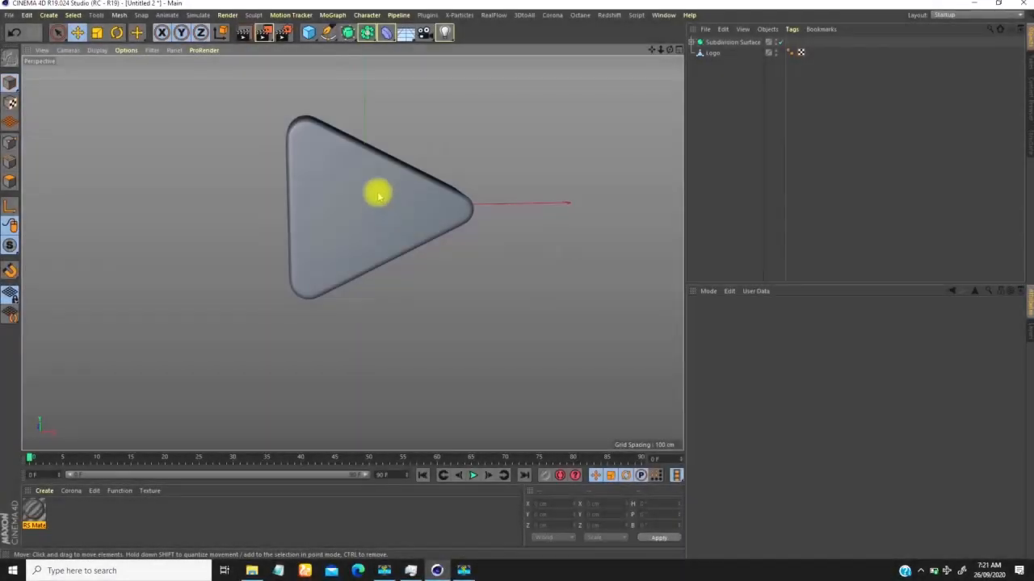
Step: Switch to Cinema 4D and examine the triangular logo model and the Glass object inside Subdivision Surface
middle_click_drag(378, 196, 362, 209, "alt")
left_click_drag(358, 208, 361, 198, "alt")
right_click_drag(353, 222, 355, 193, "alt")
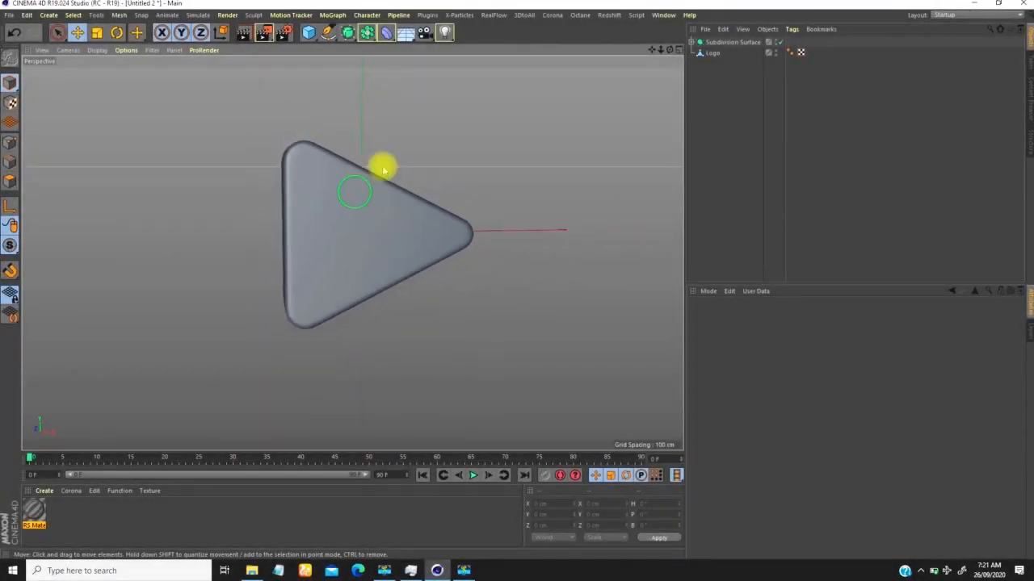
left_click(691, 42)
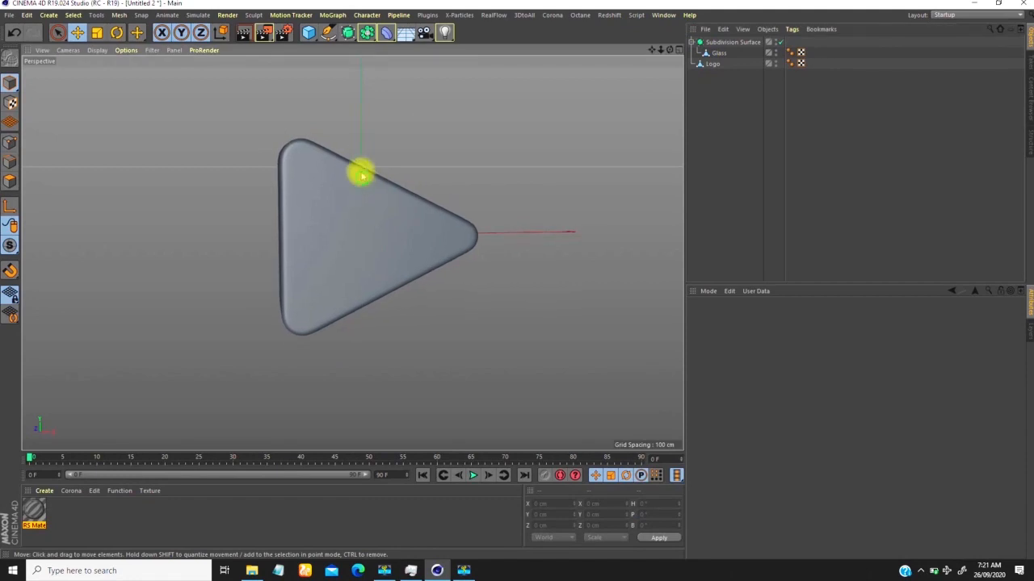
middle_click(360, 169)
middle_click(236, 165)
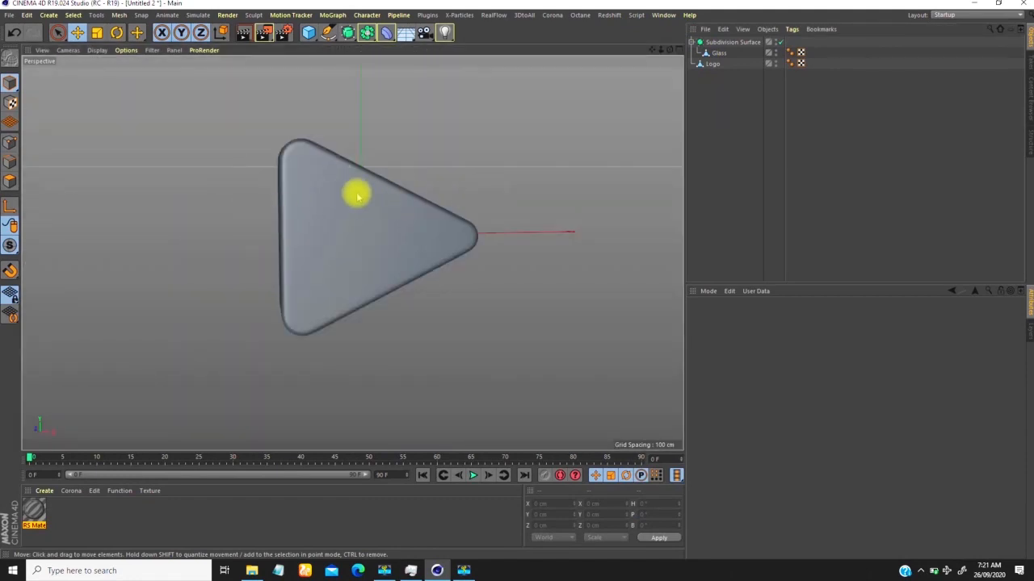
Step: Temporarily hide the Subdivision Surface to inspect the inner Logo object, and restore its visibility and the collapsed hierarchy
left_click(777, 42)
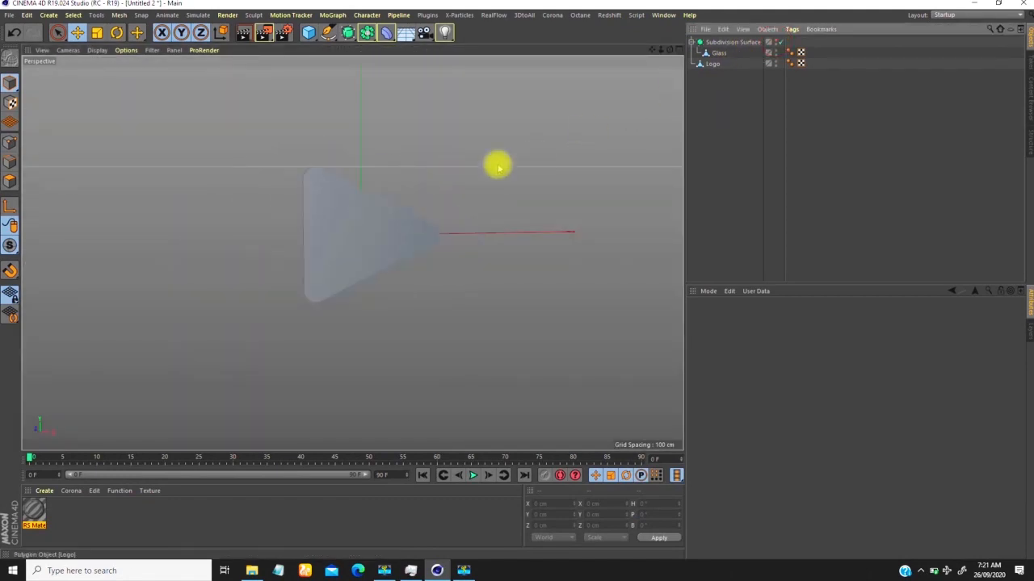
left_click(412, 259)
left_click_drag(412, 258, 353, 247, "alt")
left_click(775, 61)
left_click(777, 61)
left_click(777, 41)
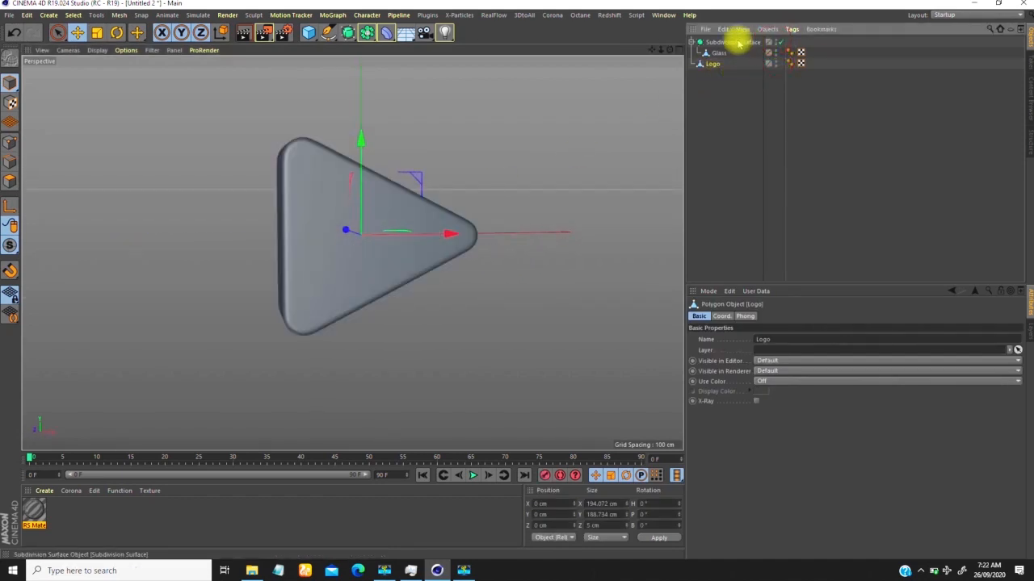
left_click(692, 42)
left_click(720, 81)
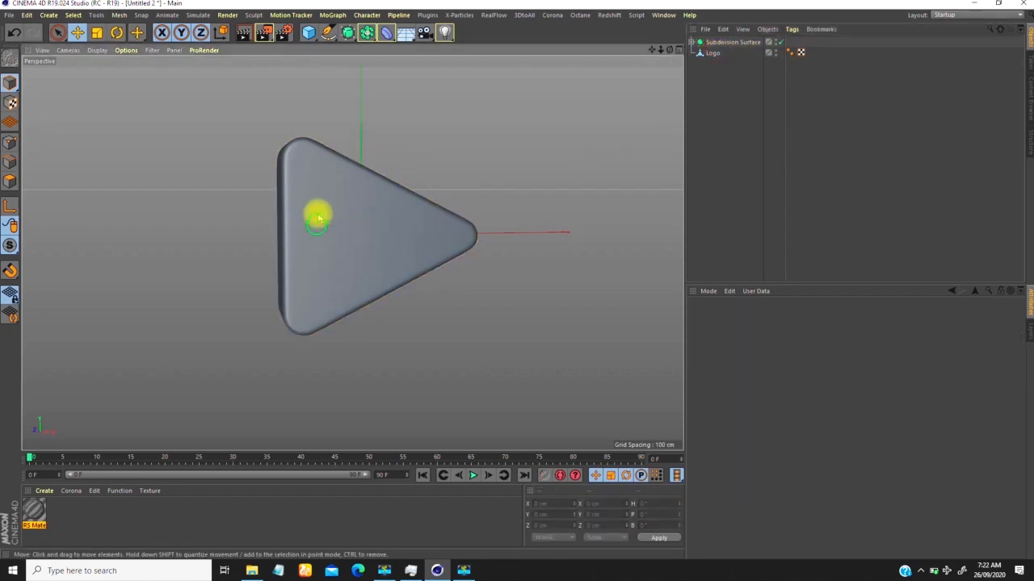
Step: Add a camera object facing the front of the logo and look through it
left_click_drag(323, 218, 387, 196, "alt")
left_click(424, 32)
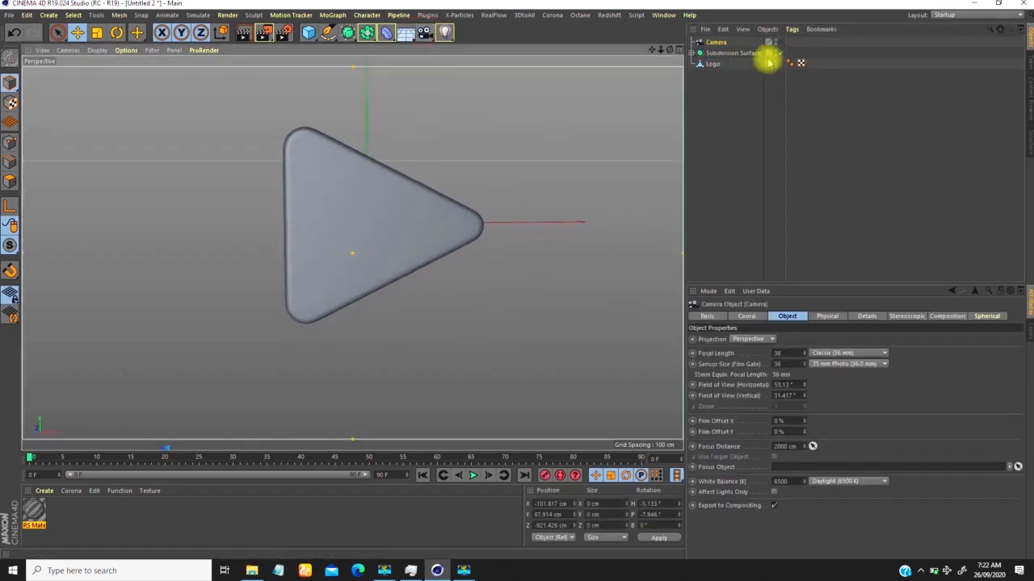
left_click(780, 42)
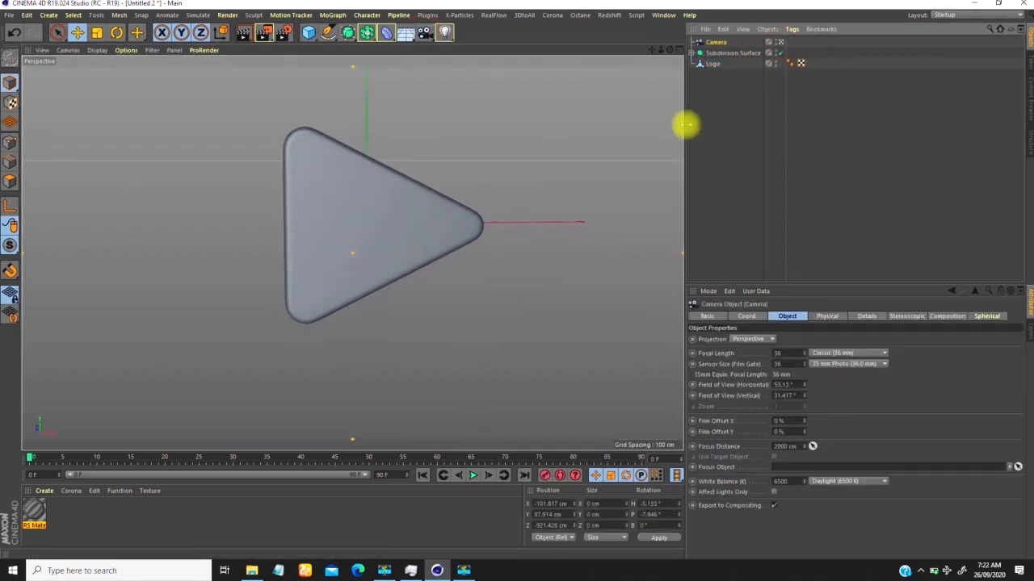
Step: Reset the camera's heading and pitch rotation to 0° and its X and Y positions to 0 cm
left_click(746, 316)
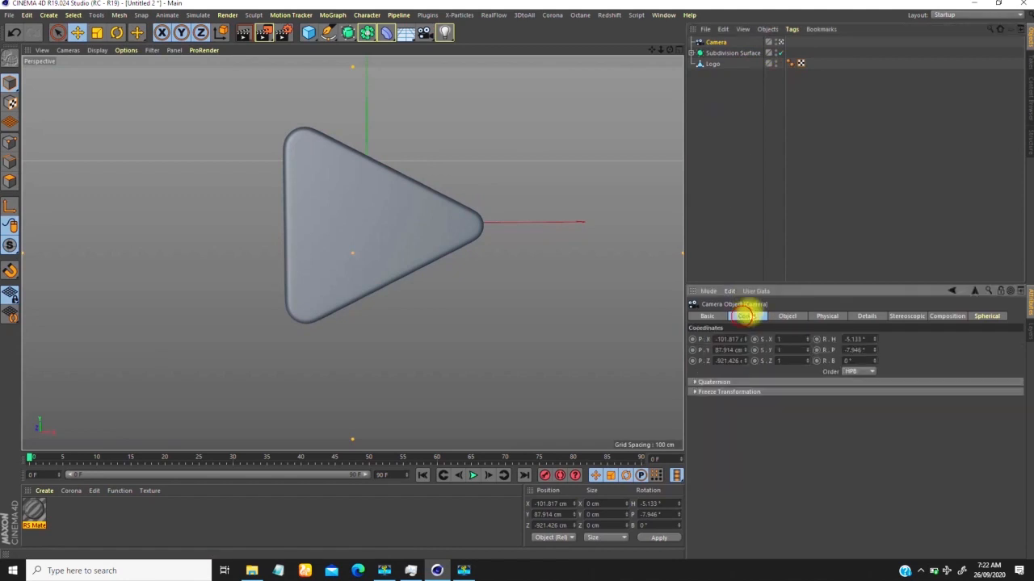
right_click(872, 343)
left_click(860, 343)
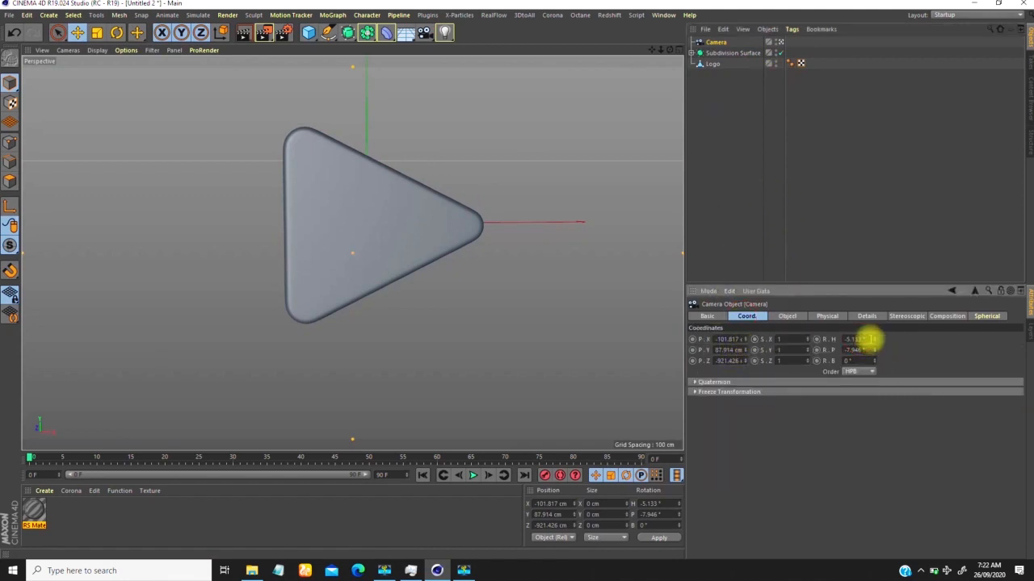
right_click(874, 351)
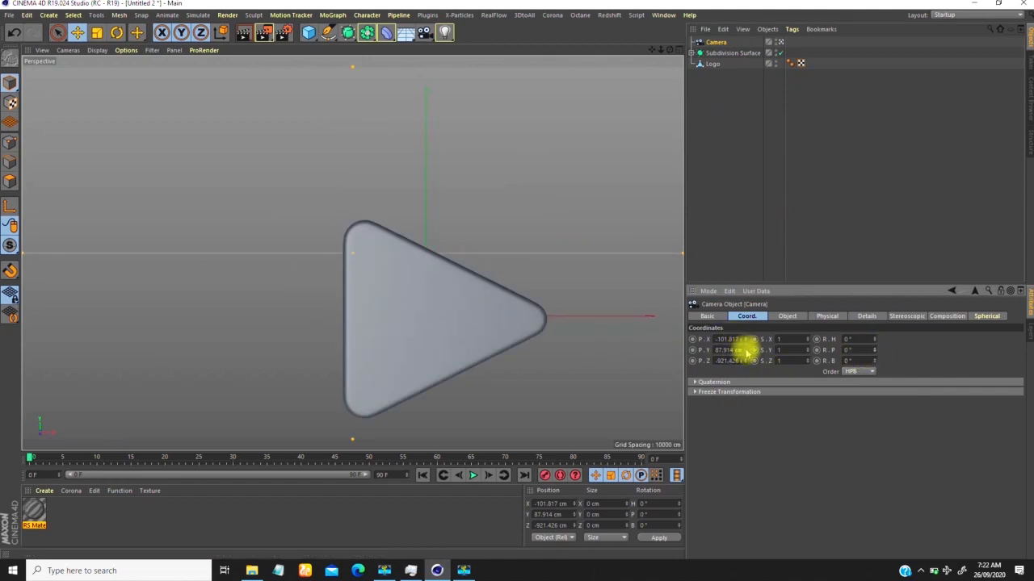
right_click(746, 351)
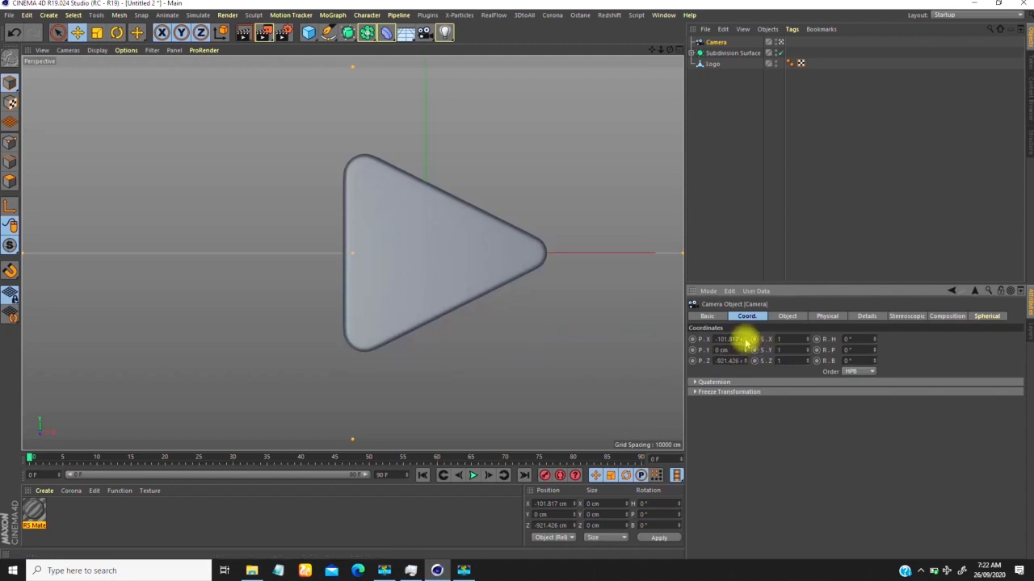
right_click(746, 340)
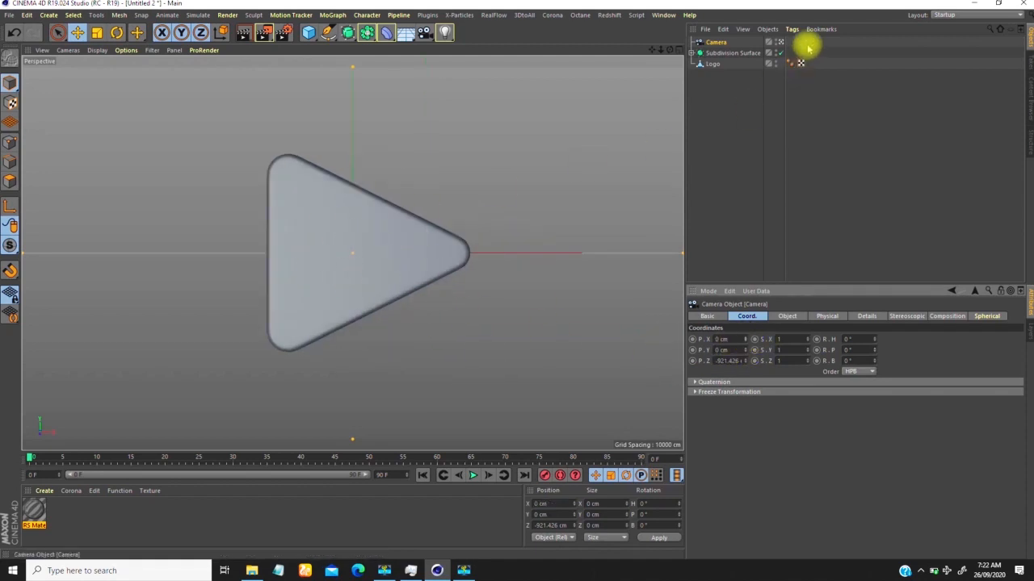
Step: Check the camera's placement relative to the logo from outside, and return to the camera view
left_click(780, 41)
scroll(335, 242, "down", 3)
left_click_drag(344, 224, 444, 238, "alt")
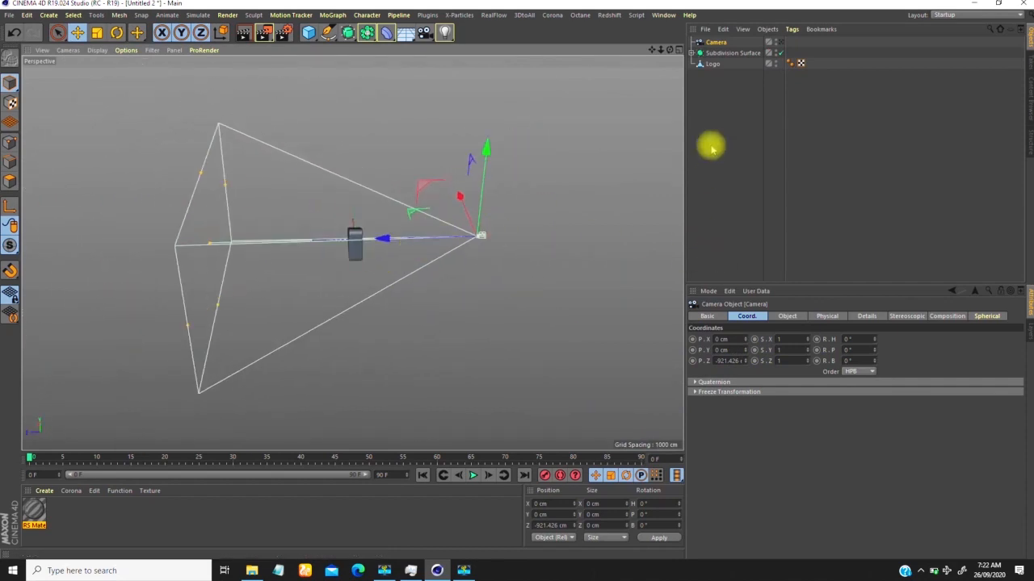
left_click(777, 42)
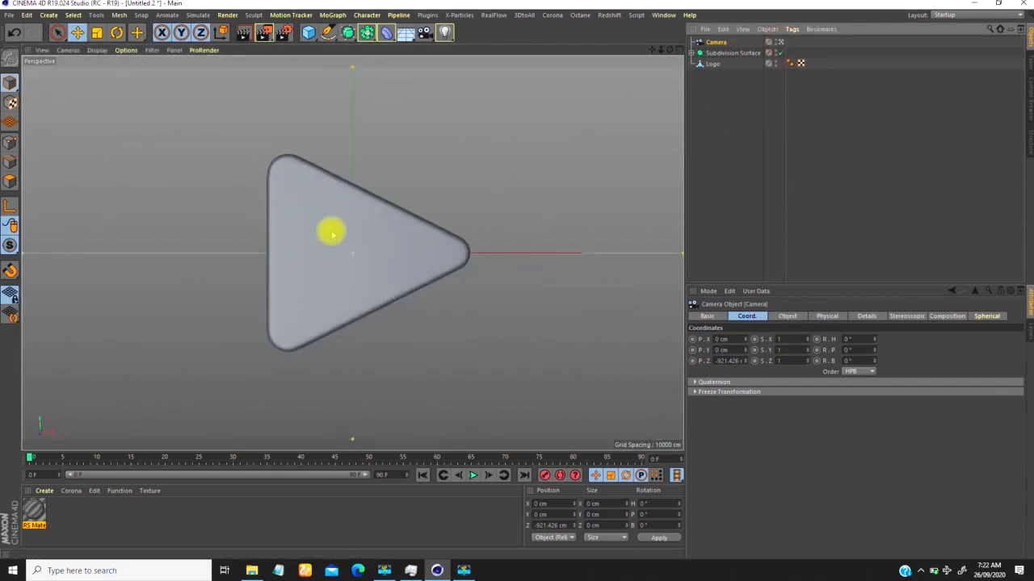
Step: Set the camera's focal length to 80 mm (Portrait)
left_click(787, 315)
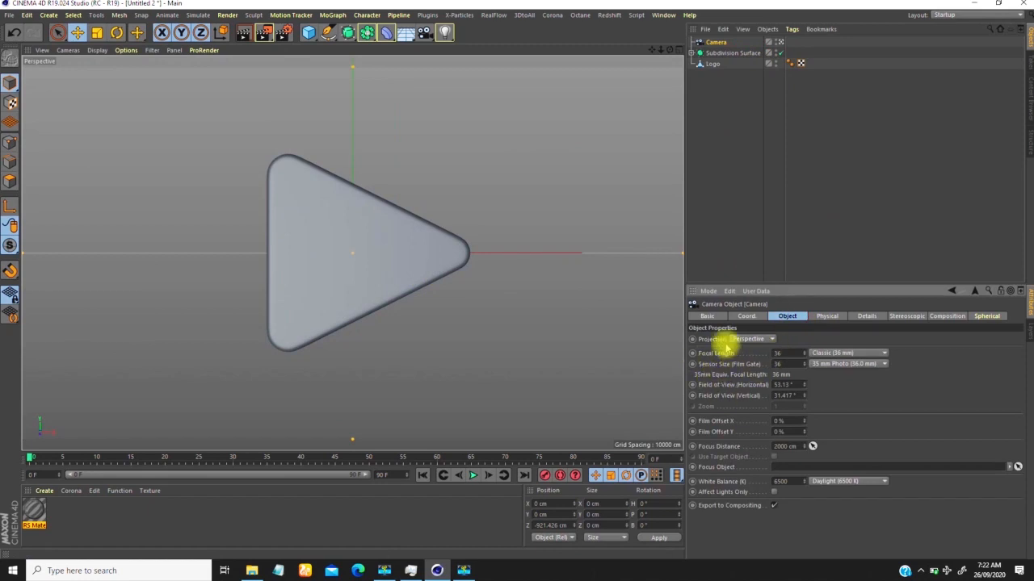
left_click(845, 353)
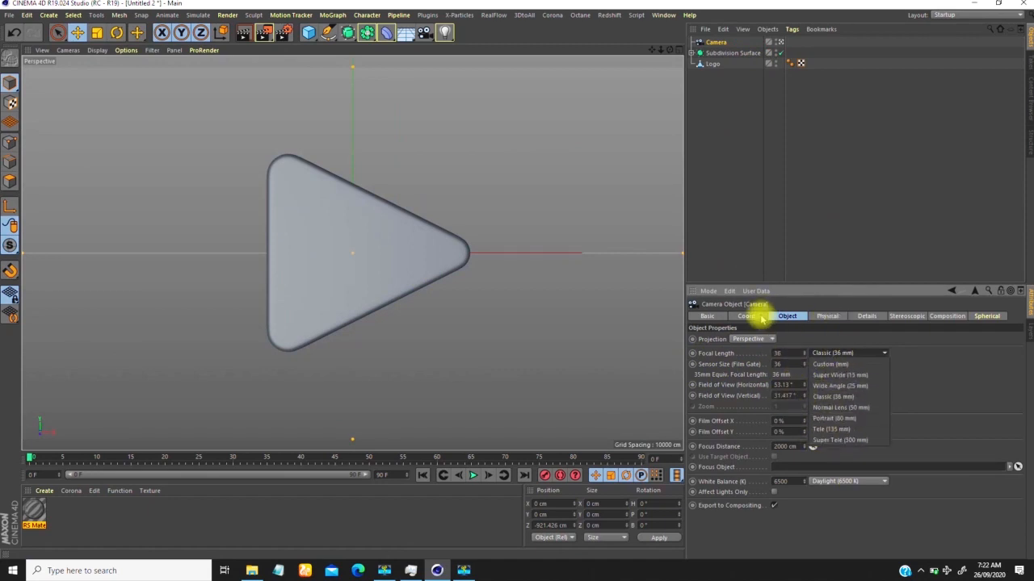
left_click(780, 354)
type("80")
key("Return")
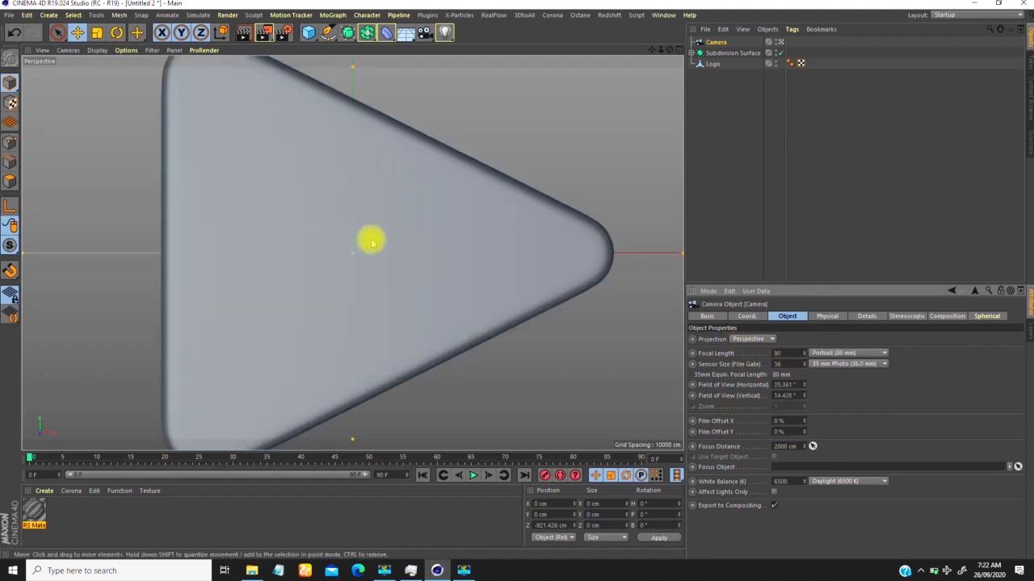
Step: Move the camera back along Z to about -2055 cm so the whole logo fits the frame
left_click(721, 42)
left_click(748, 316)
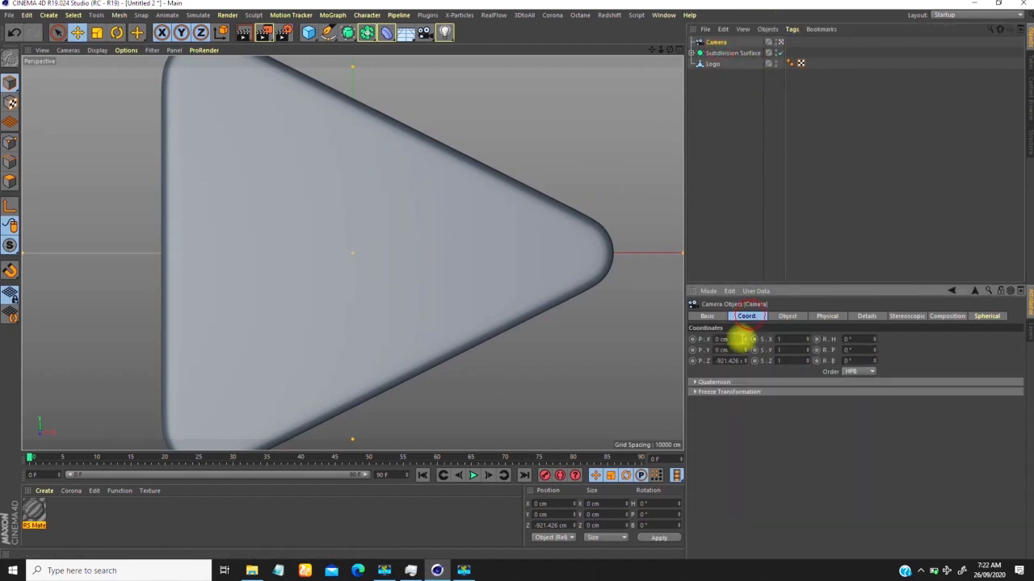
left_click_drag(747, 365, 745, 427)
left_click_drag(746, 363, 745, 375)
Step: Leave the camera view and add a null object at the camera's position, placed below the camera in the hierarchy
left_click(780, 42)
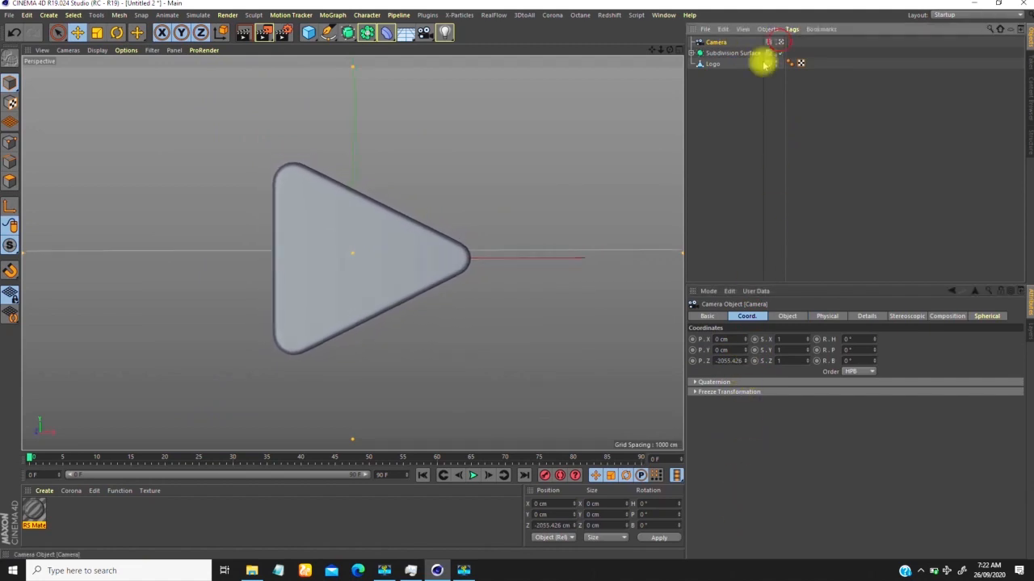
scroll(412, 229, "down", 4)
left_click_drag(360, 240, 370, 210, "alt")
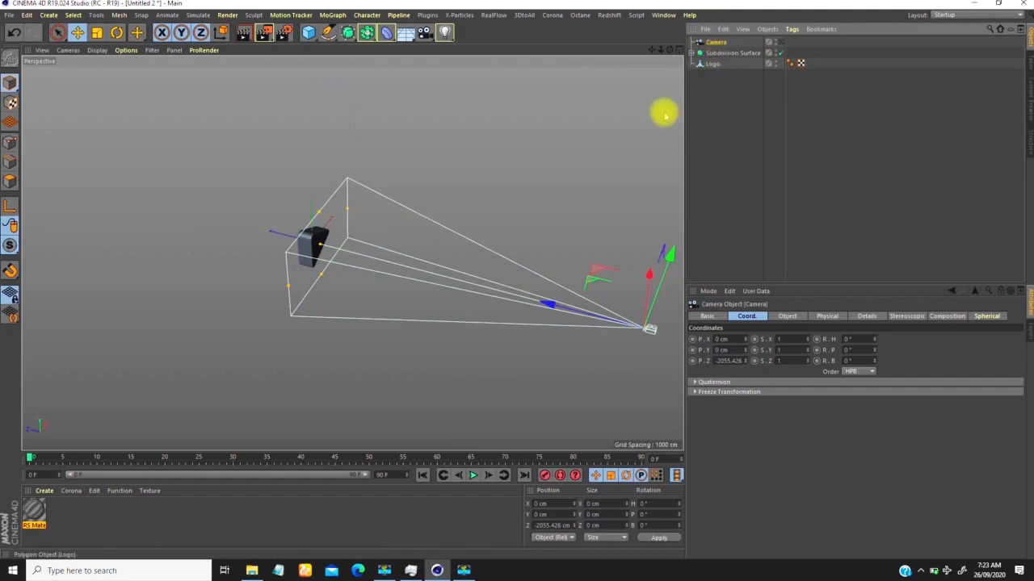
left_click_drag(307, 32, 315, 97)
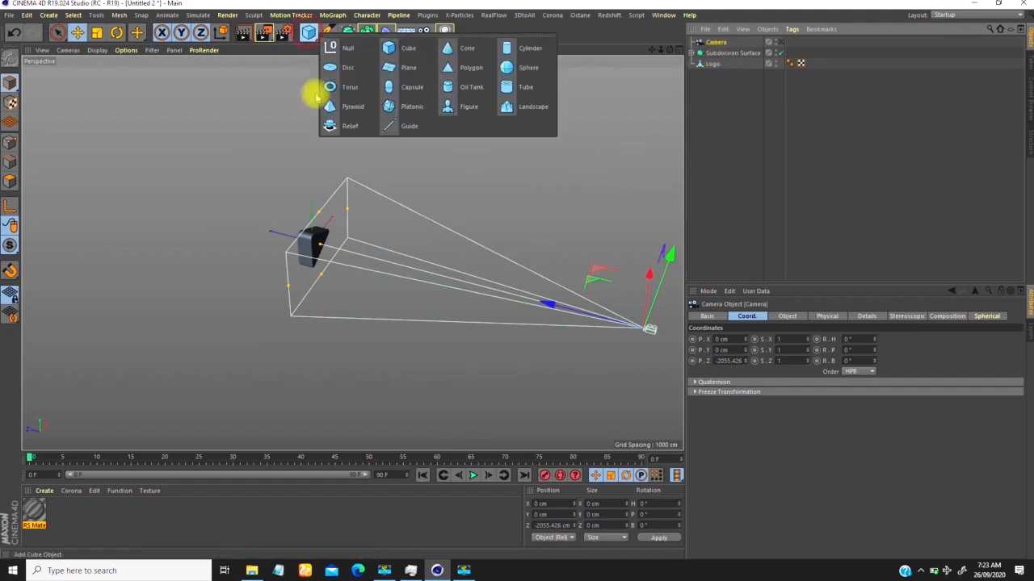
left_click(342, 55)
left_click_drag(473, 259, 455, 239, "alt")
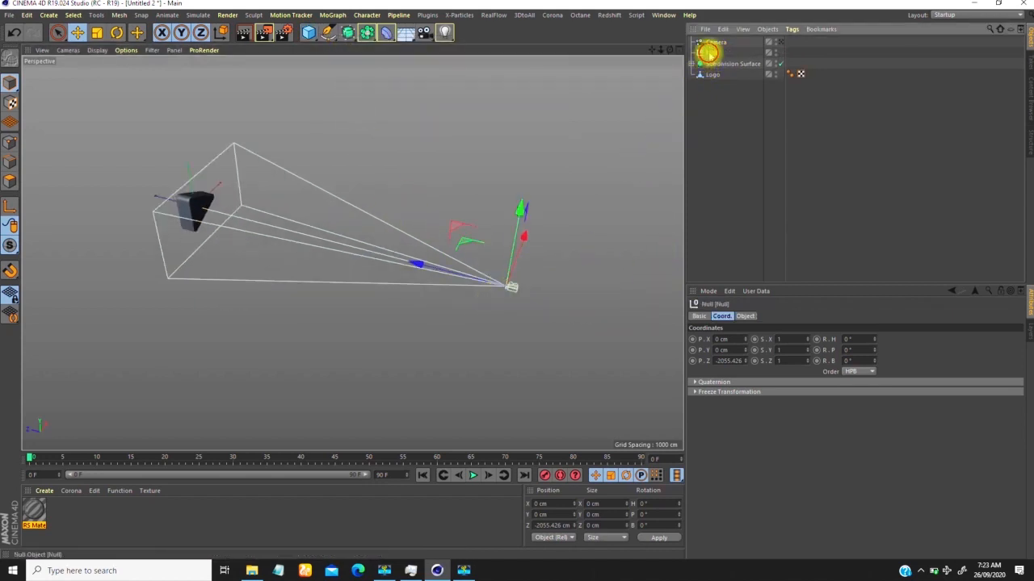
middle_click_drag(293, 234, 330, 224, "alt")
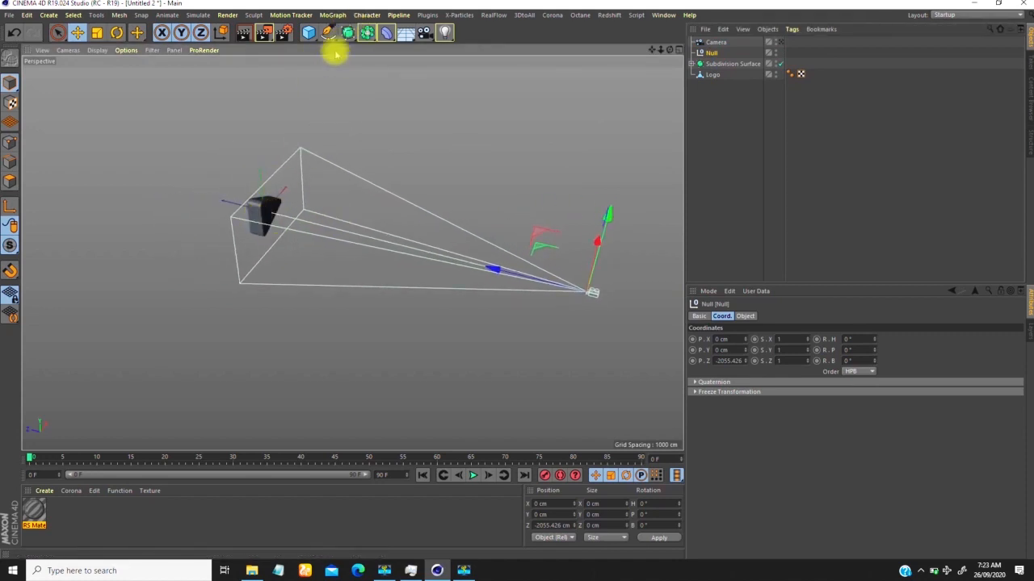
Step: Add a second null object at the world origin, where the logo sits
left_click_drag(310, 31, 336, 46)
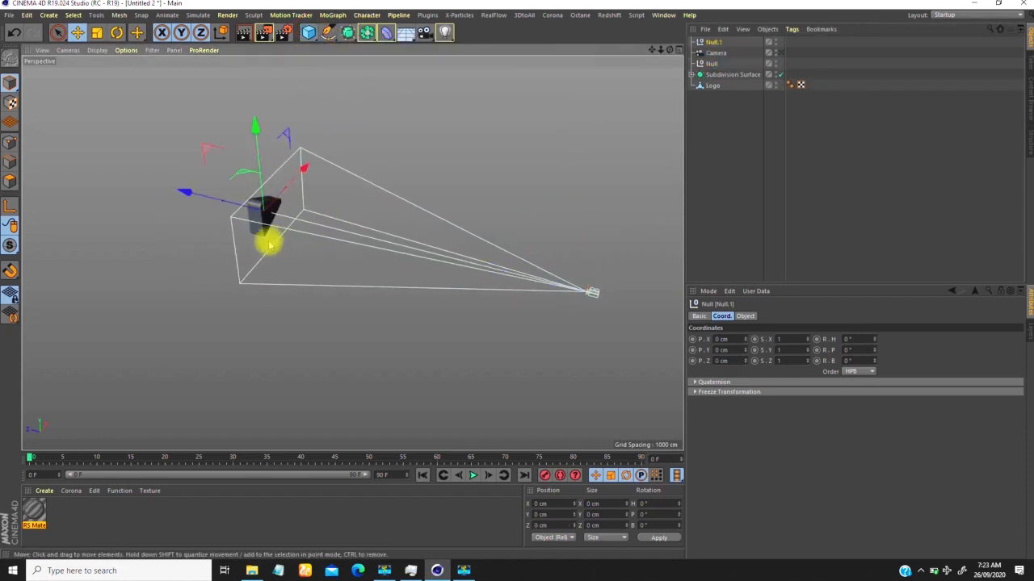
left_click_drag(329, 228, 531, 153, "alt")
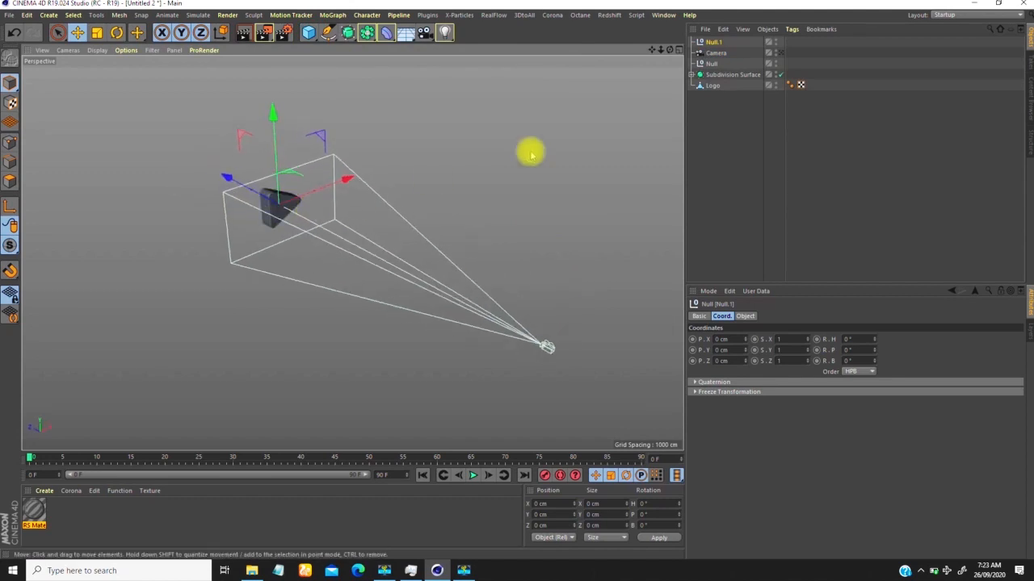
Step: Move the camera's null above the camera in the hierarchy, directly under the origin null, and compare both nulls by selecting them alternately
left_click_drag(710, 65, 713, 47)
left_click(710, 53)
left_click(711, 43)
left_click(709, 53)
left_click(710, 43)
left_click(708, 55)
left_click(710, 44)
left_click(710, 54)
left_click(710, 43)
left_click(710, 53)
left_click(709, 44)
left_click(709, 53)
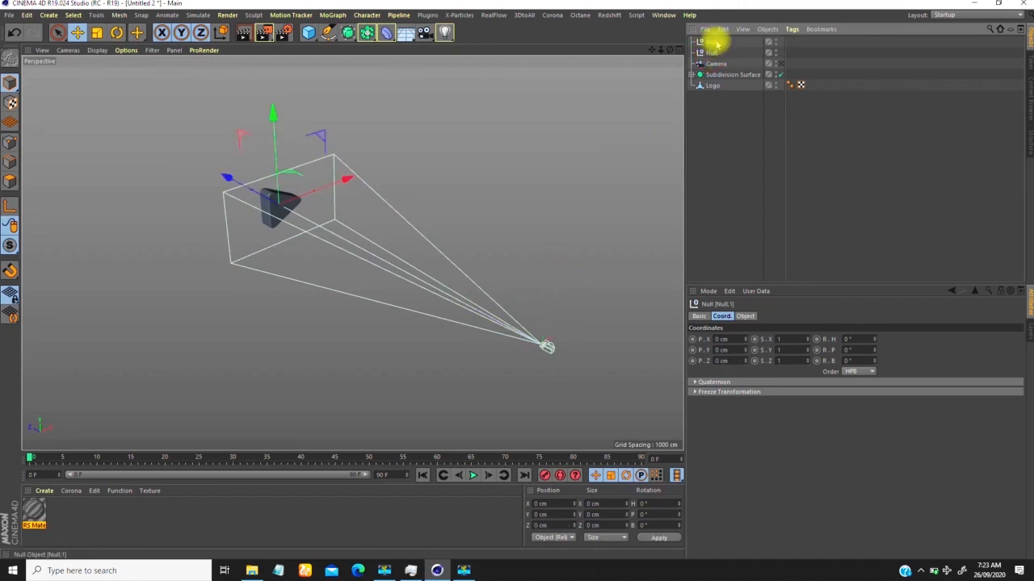
Step: Rename the null at the world origin as "Rotate control"
double_click(710, 42)
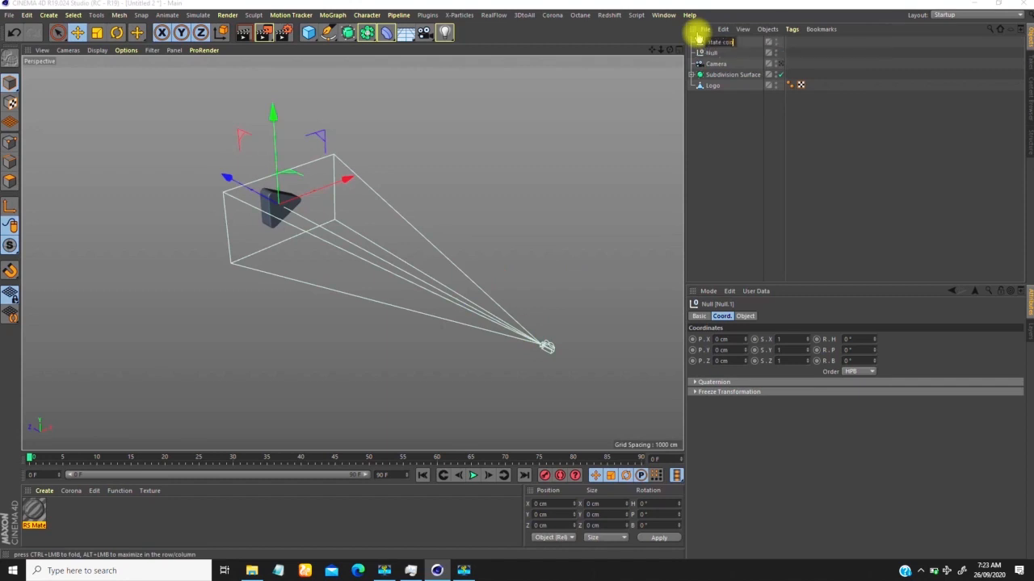
key("Return")
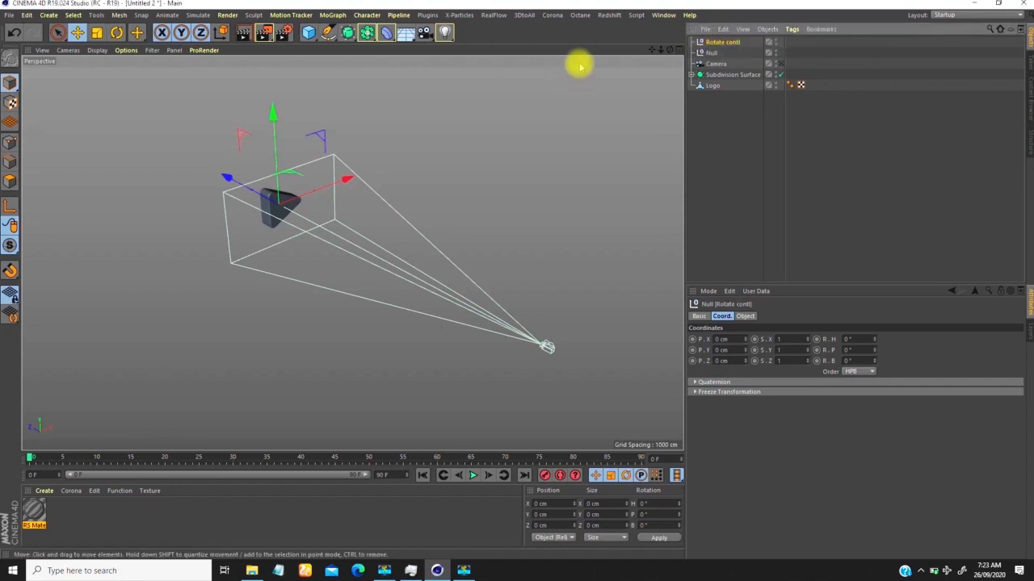
double_click(732, 42)
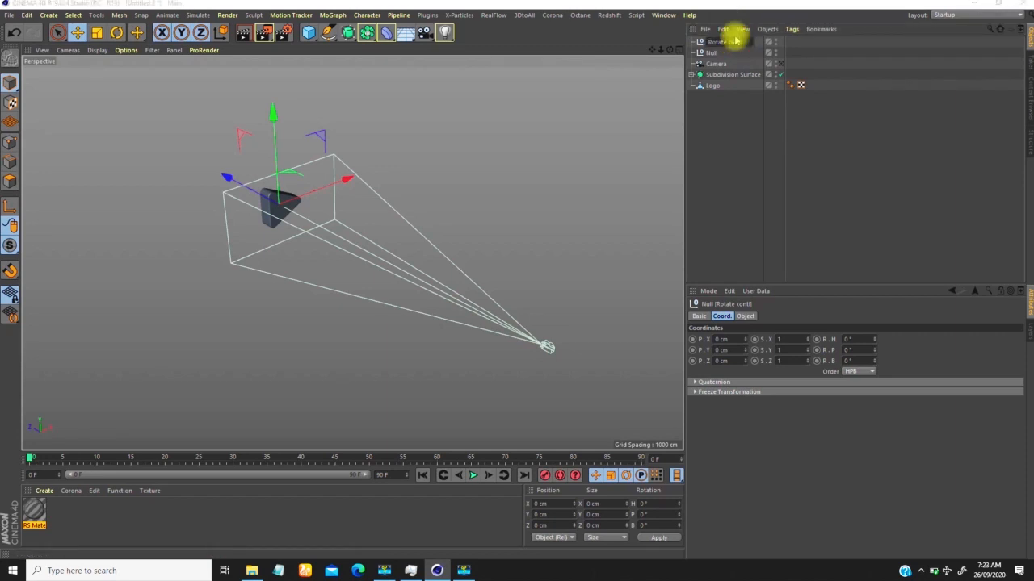
key("Return")
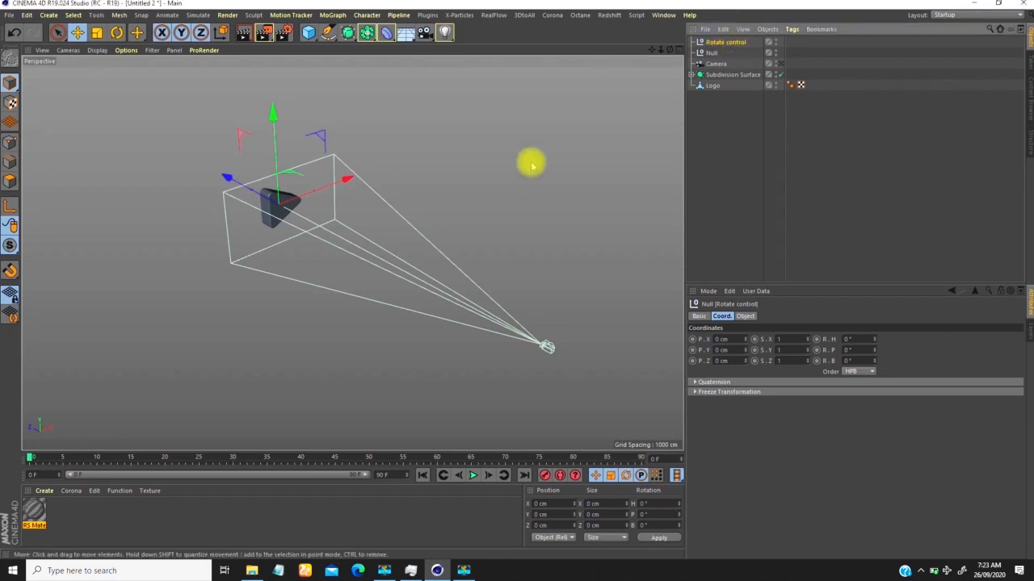
Step: Rename the null at the camera's position as "Movement control"
left_click(709, 52)
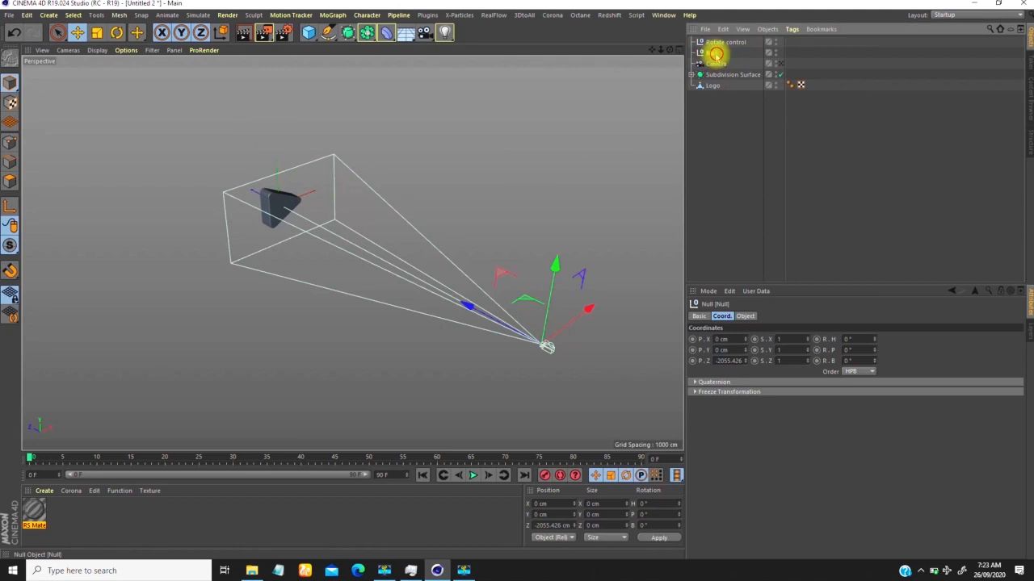
double_click(715, 54)
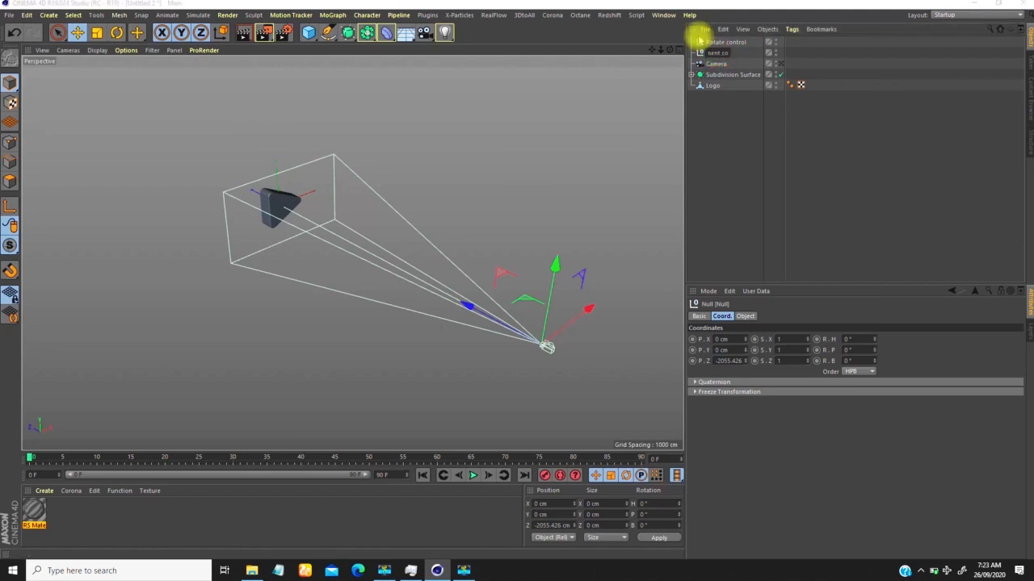
type("Movement control")
key("Return")
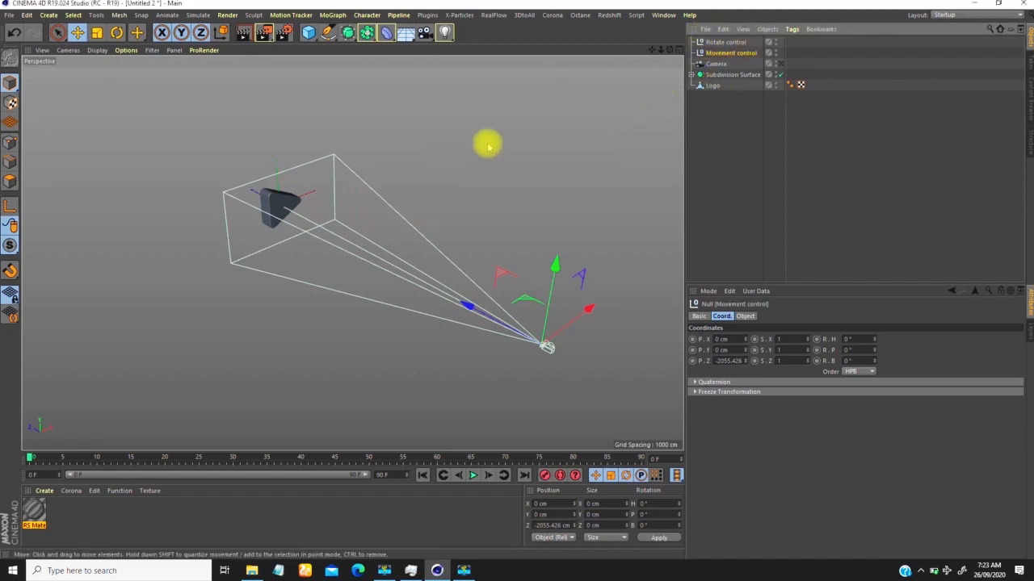
Step: Nest the camera under Movement control, and Movement control under Rotate control
left_click_drag(332, 197, 367, 201, "alt")
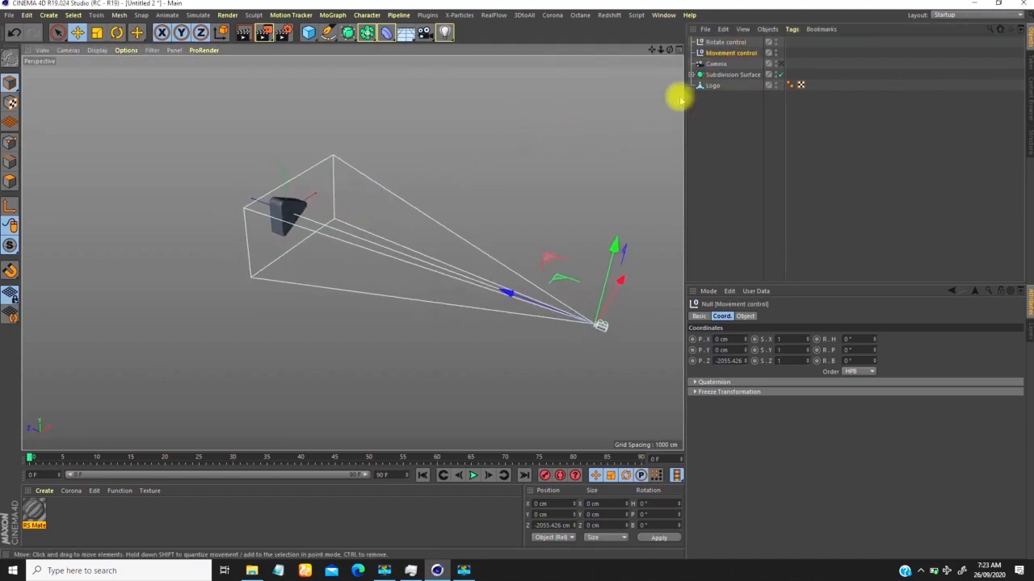
left_click(716, 65)
mouse_move(729, 54)
left_mouse_down()
mouse_move(720, 83)
mouse_move(722, 52)
left_mouse_up()
left_click_drag(457, 263, 508, 296, "alt")
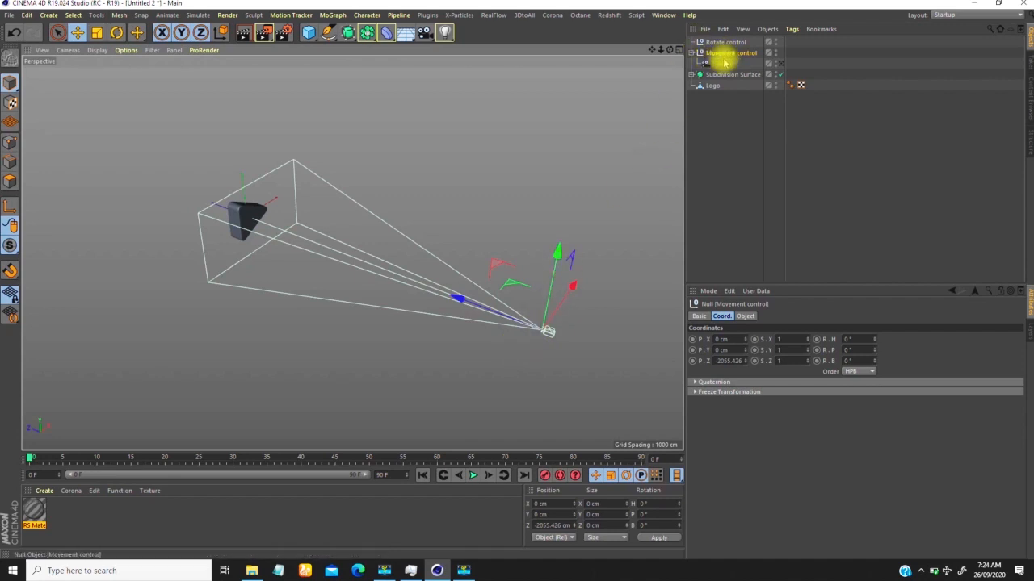
left_click_drag(722, 55, 720, 41)
left_click_drag(239, 232, 596, 145, "alt")
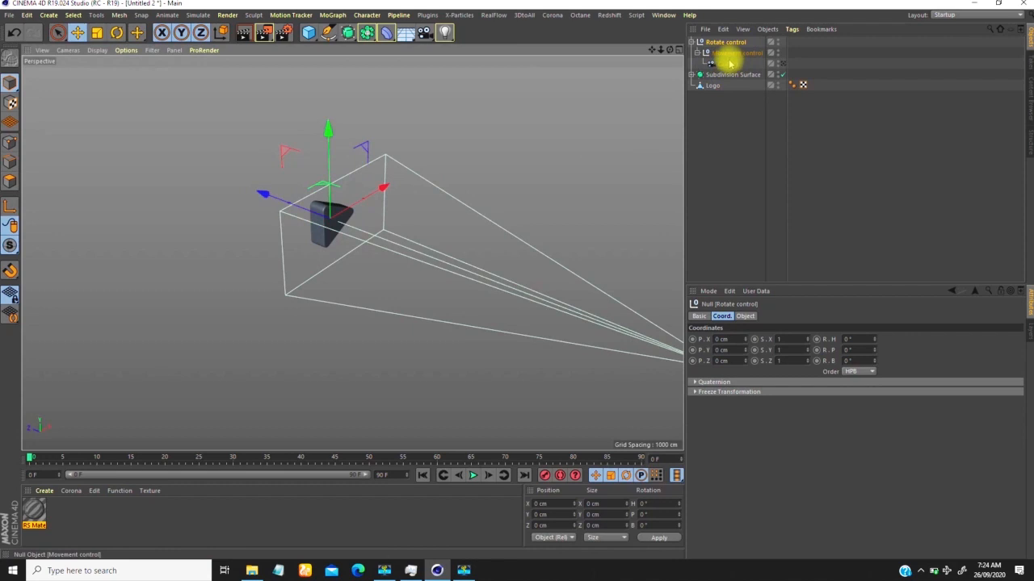
Step: Open the project settings and set the frame rate to 24 FPS
scroll(303, 222, "down", 5)
scroll(346, 151, "up", 5)
scroll(340, 162, "down", 3)
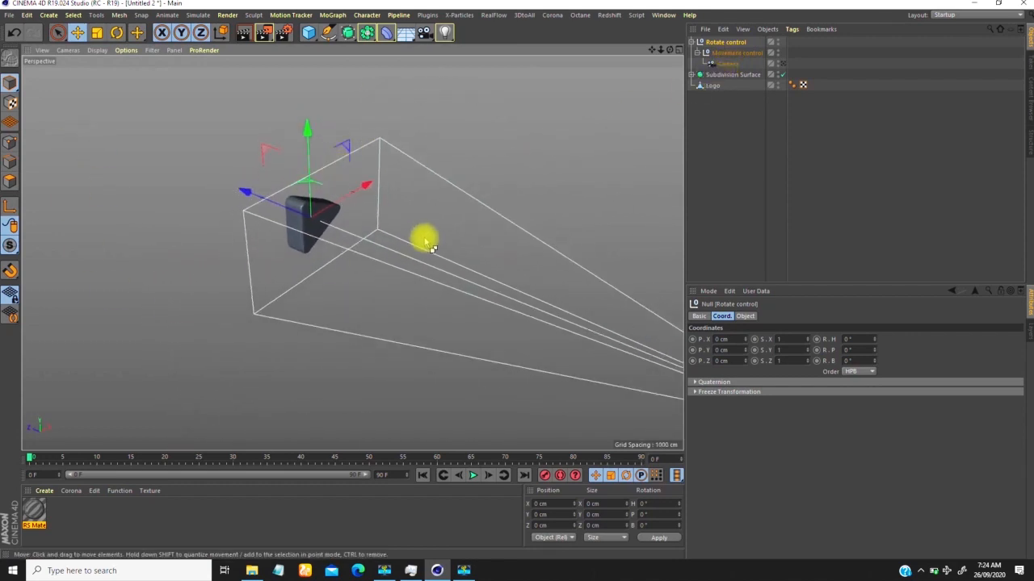
key("ctrl+d")
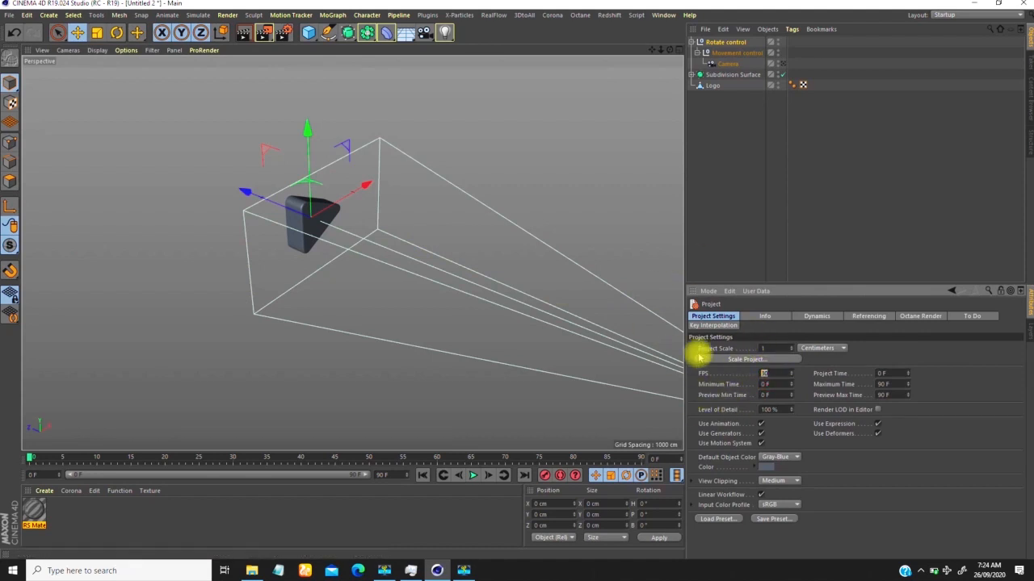
left_click(849, 191)
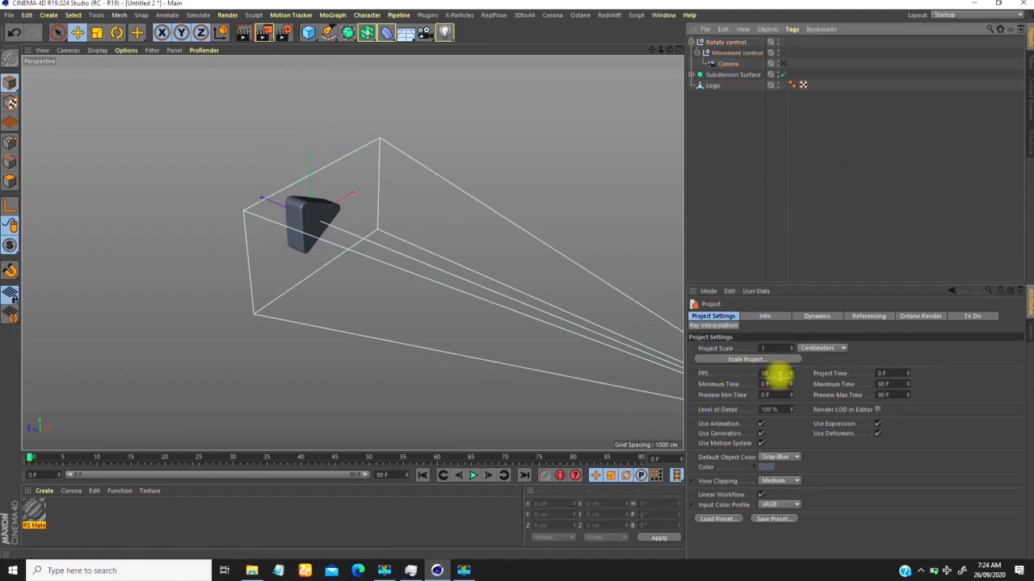
left_click_drag(367, 241, 676, 302, "alt")
left_click(775, 373)
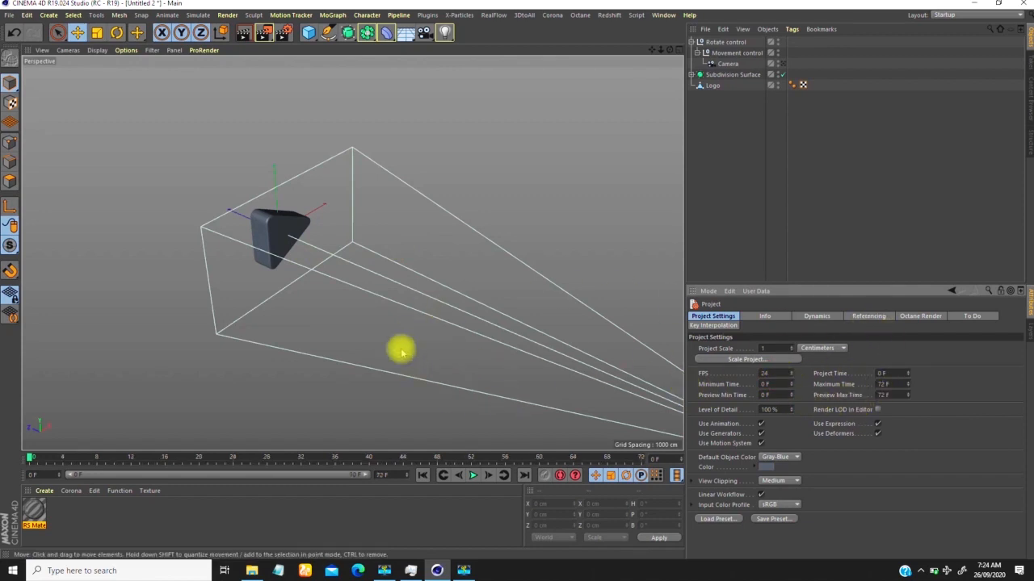
Step: Set the animation's end to frame 96 and extend the preview range to the full length
left_click_drag(30, 458, 121, 475)
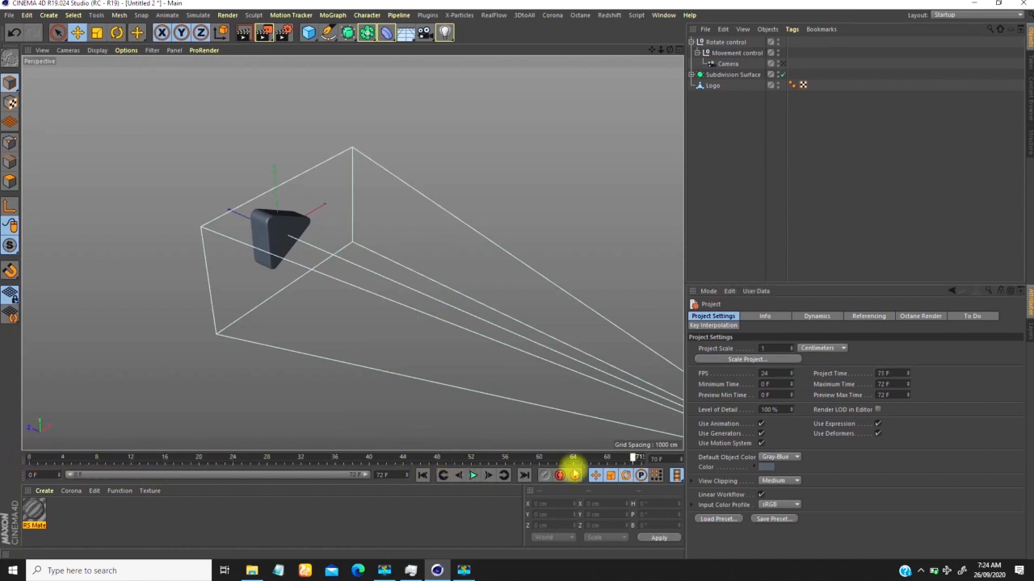
left_click(38, 458)
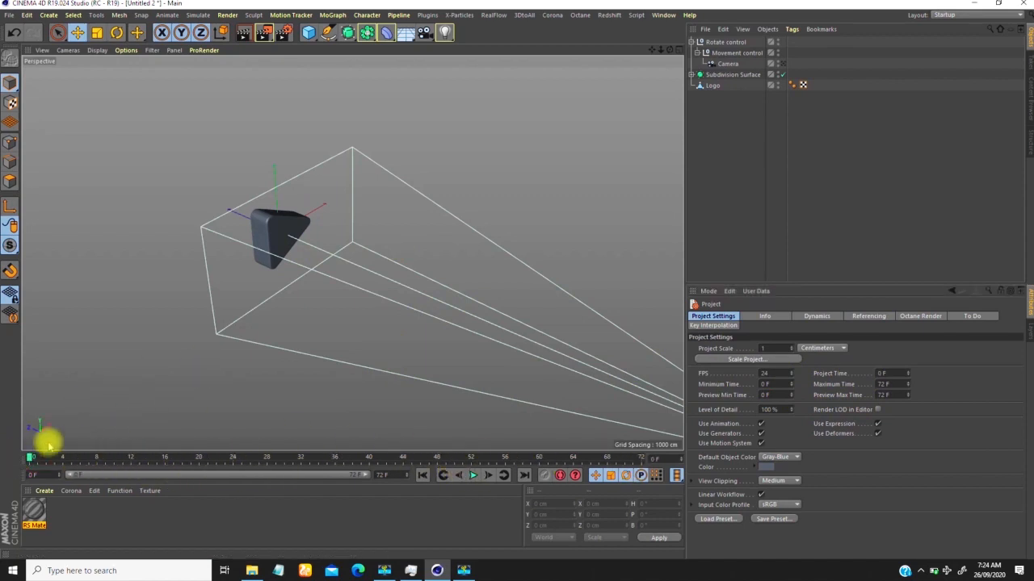
scroll(293, 236, "down", 3)
mouse_move(283, 256)
left_mouse_down("alt")
mouse_move(277, 232)
mouse_move(265, 230)
mouse_move(275, 241)
left_mouse_up("alt")
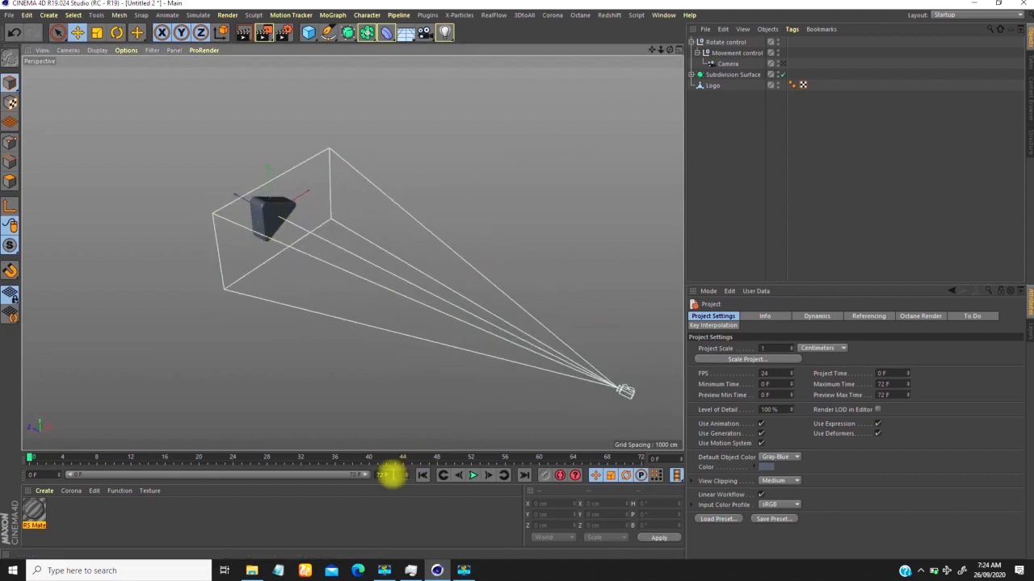
left_click(396, 475)
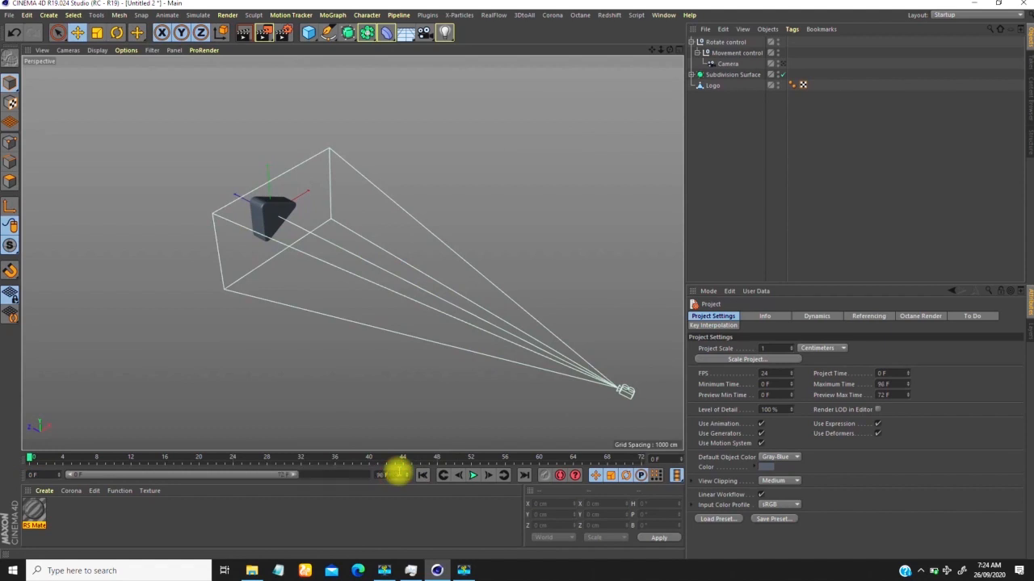
left_click_drag(311, 482, 395, 482)
Step: Record a Z-position keyframe for Movement control at the last frame, 96
right_click_drag(356, 228, 305, 235, "alt")
left_click_drag(284, 221, 305, 187, "alt")
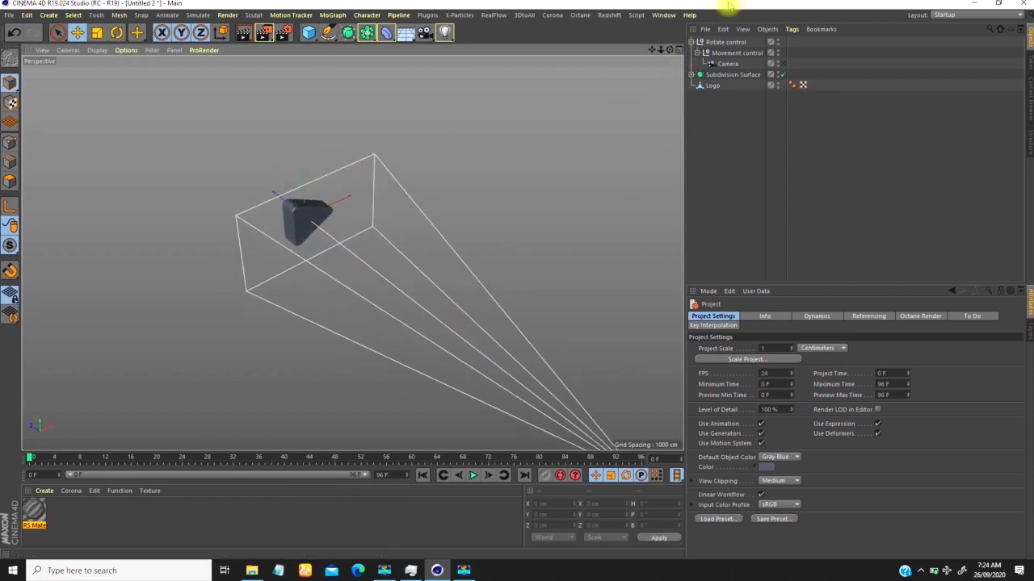
middle_click_drag(297, 206, 295, 183, "alt")
left_click(724, 54)
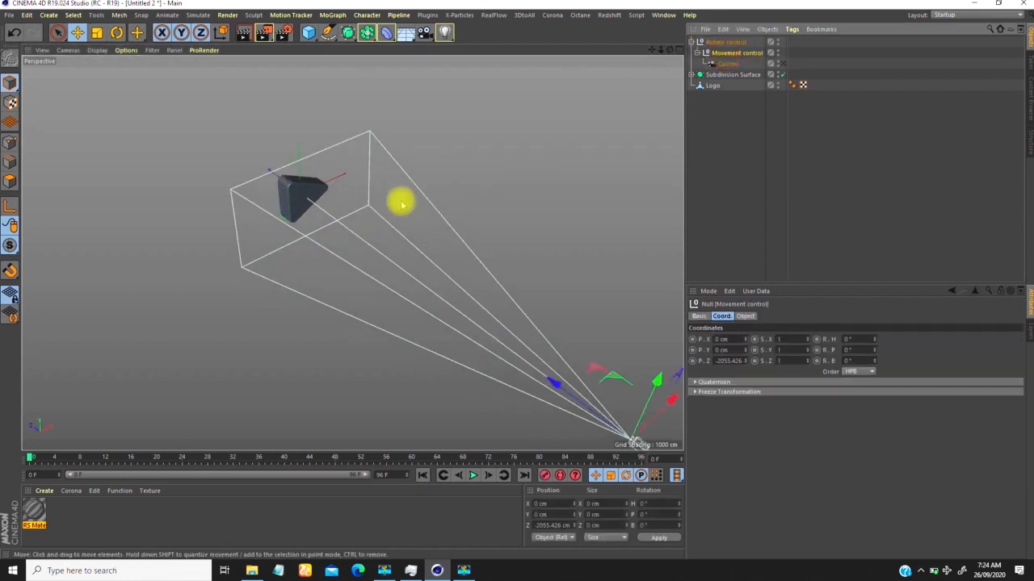
right_click_drag(275, 196, 266, 198, "alt")
left_click_drag(266, 197, 342, 212, "alt")
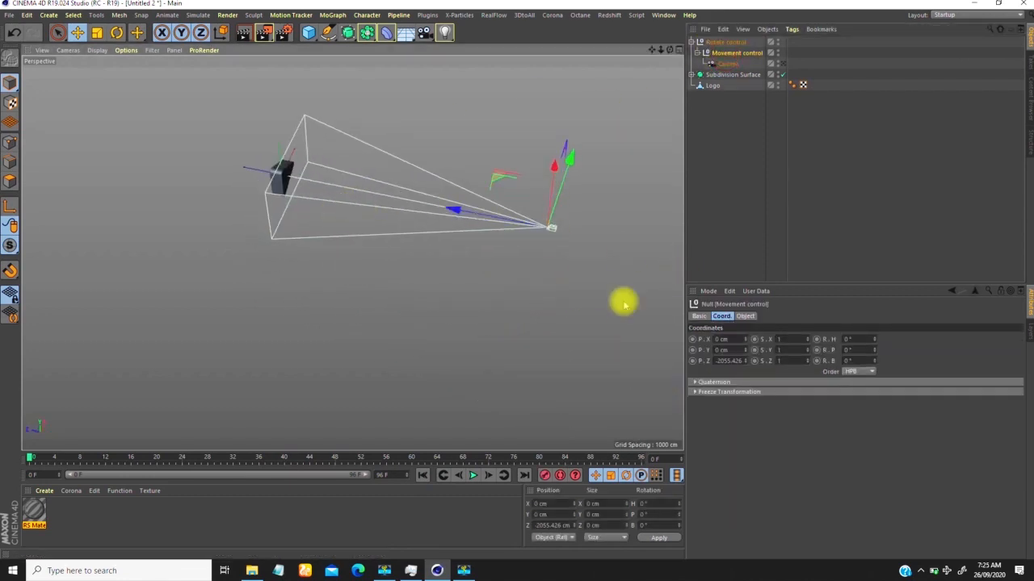
left_click(523, 474)
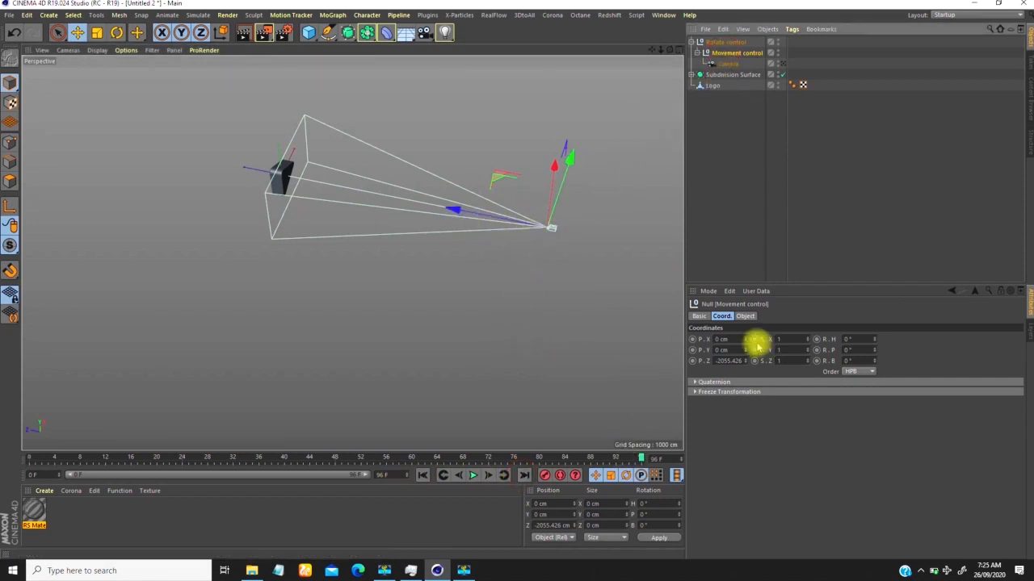
left_click(691, 361, "ctrl")
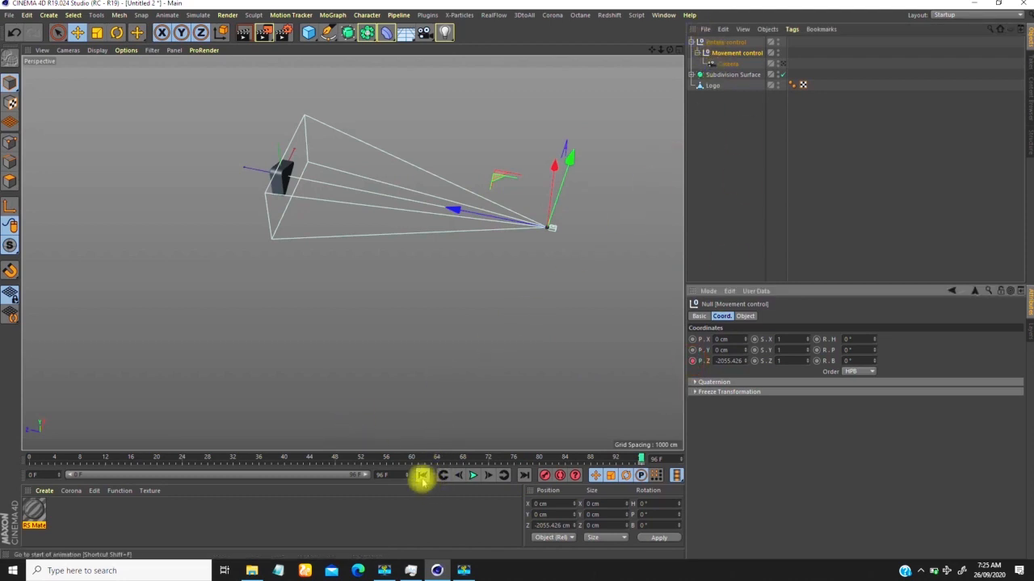
Step: At frame 0, move Movement control along Z to about -86 cm, close to the logo, and keyframe its Z position
right_click_drag(263, 186, 341, 230, "alt")
middle_click_drag(435, 238, 332, 209, "alt")
left_click_drag(615, 250, 149, 186)
middle_click_drag(272, 173, 367, 192, "alt")
mouse_move(336, 190)
left_mouse_down("alt")
mouse_move(400, 136)
mouse_move(339, 193)
left_mouse_up("alt")
right_click_drag(339, 194, 426, 142, "alt")
left_click_drag(311, 172, 320, 173)
left_click(692, 361)
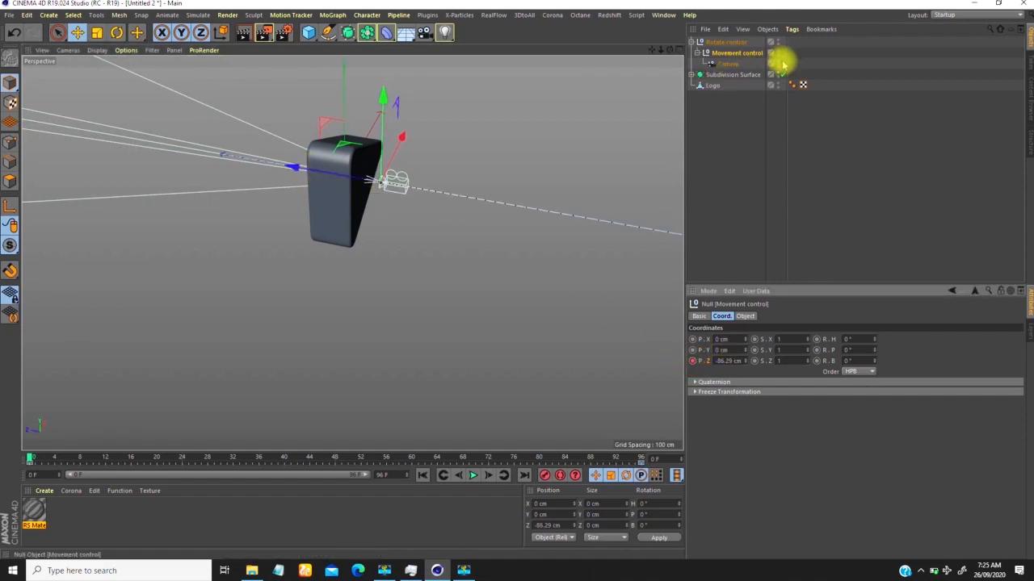
Step: Play the animation and review the camera's pull-back from outside and through the camera view
scroll(315, 229, "down", 5)
middle_click_drag(307, 229, 249, 187, "alt")
scroll(247, 218, "down", 2)
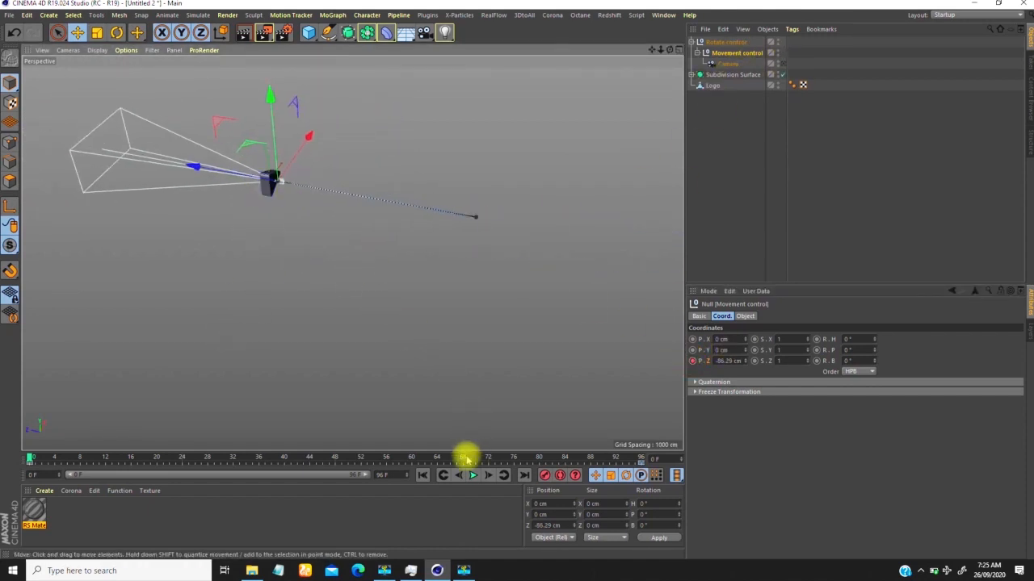
left_click(472, 476)
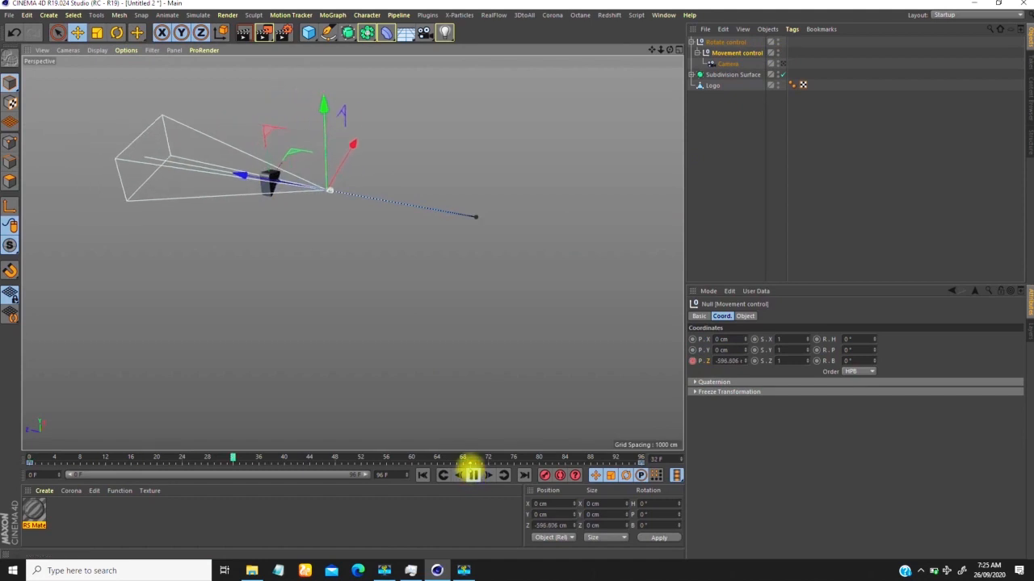
left_click(782, 64)
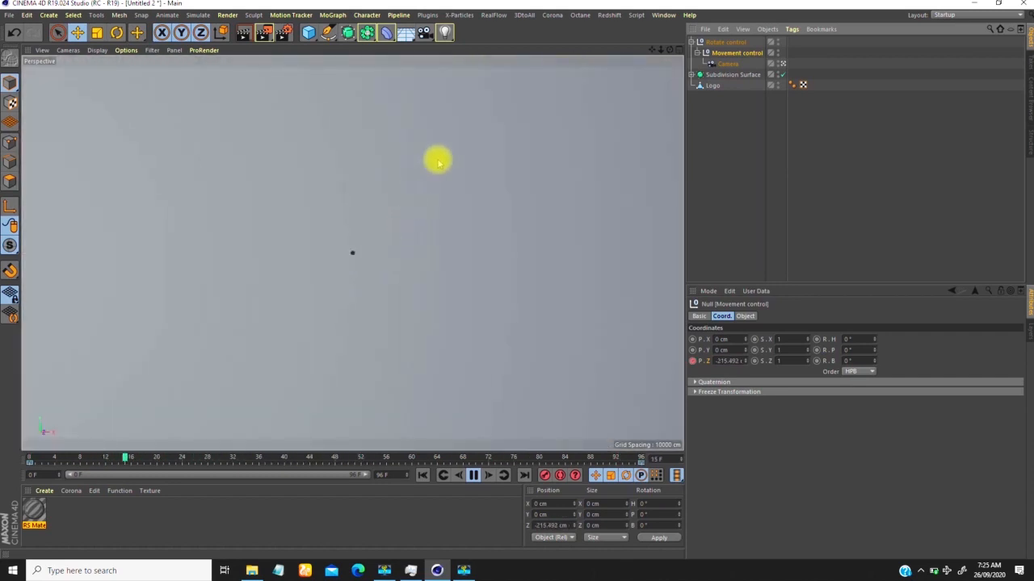
left_click(781, 63)
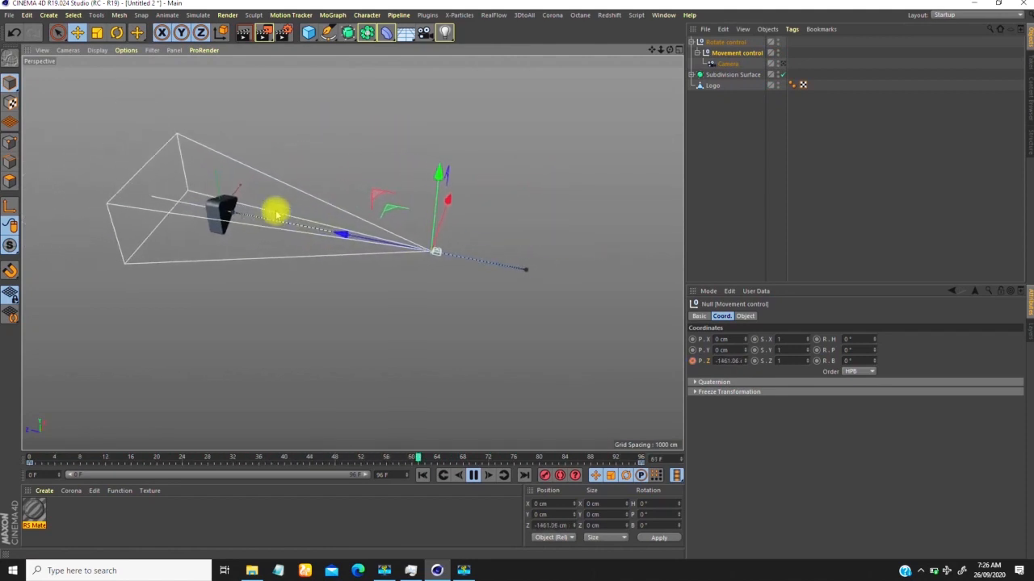
Step: Open Movement control's Z-position F-curve and pull the frame 0 key's tangent handle straight down to about -1400 for a fast start
left_click(726, 53)
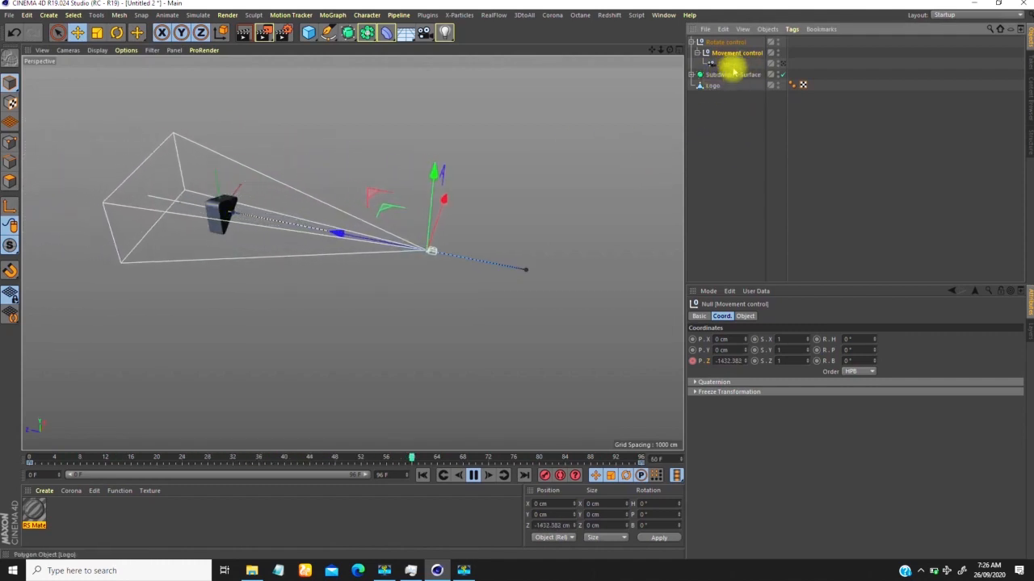
right_click(493, 142)
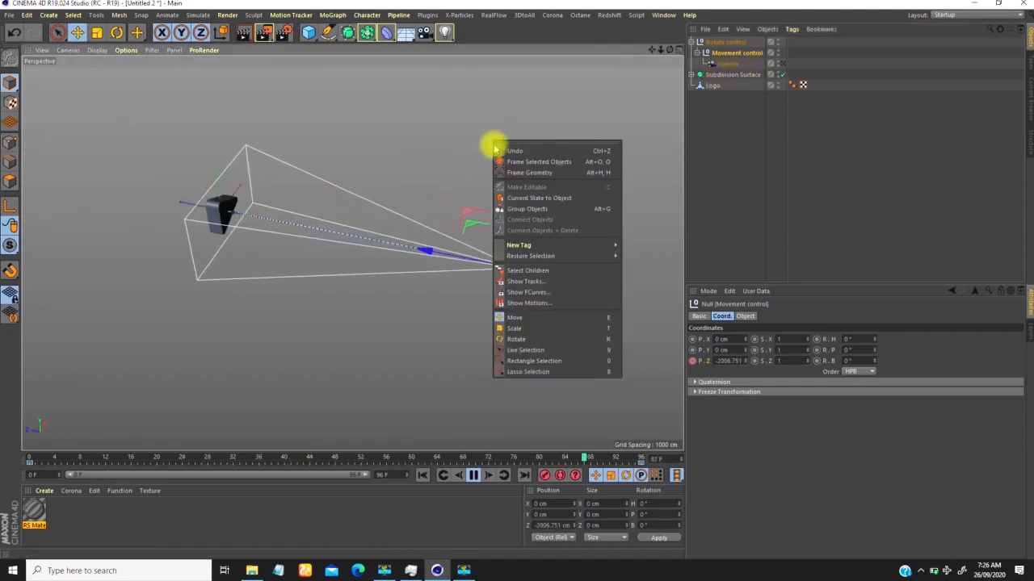
left_click(534, 297)
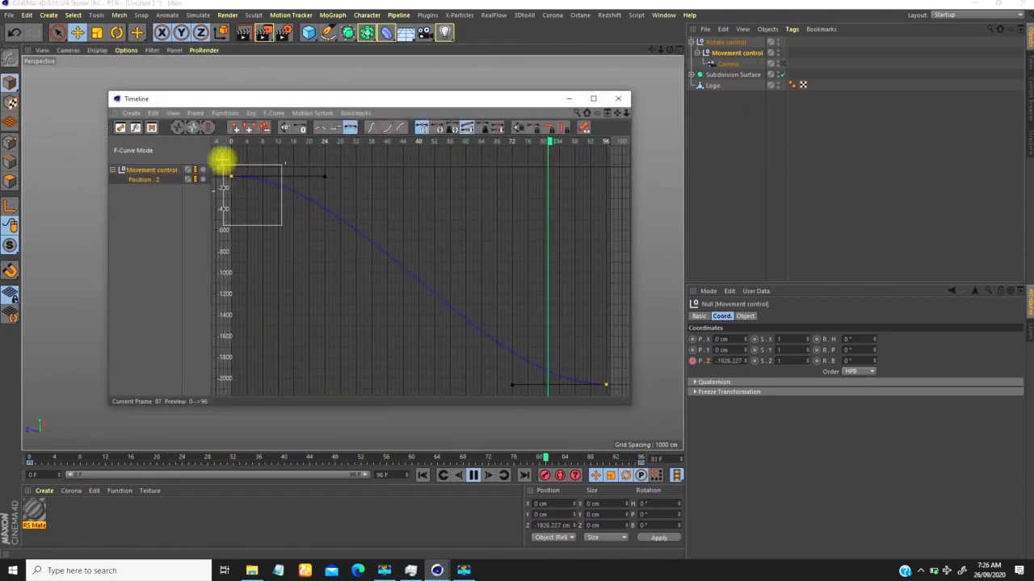
left_click_drag(223, 161, 224, 165)
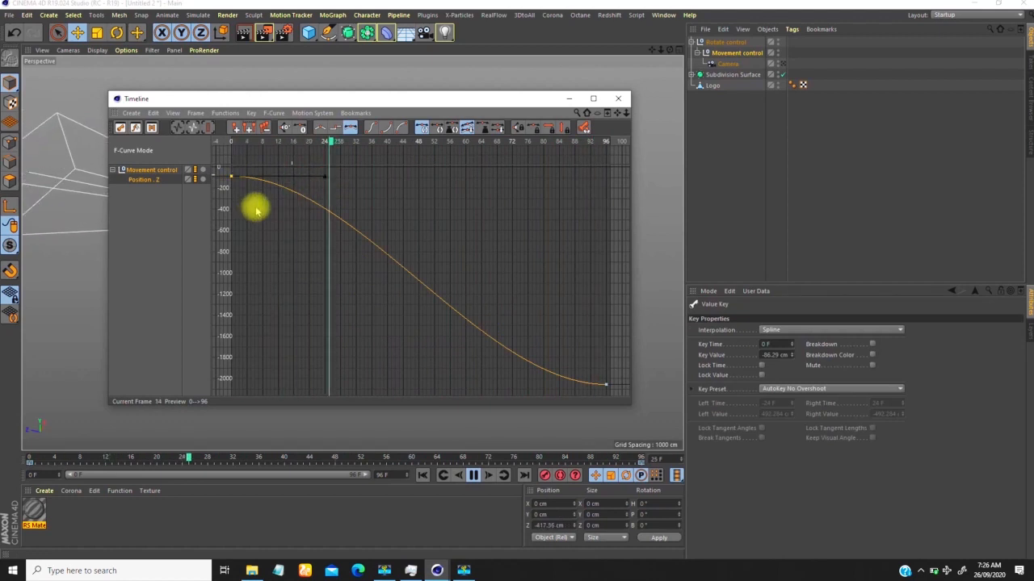
left_click_drag(323, 175, 234, 195)
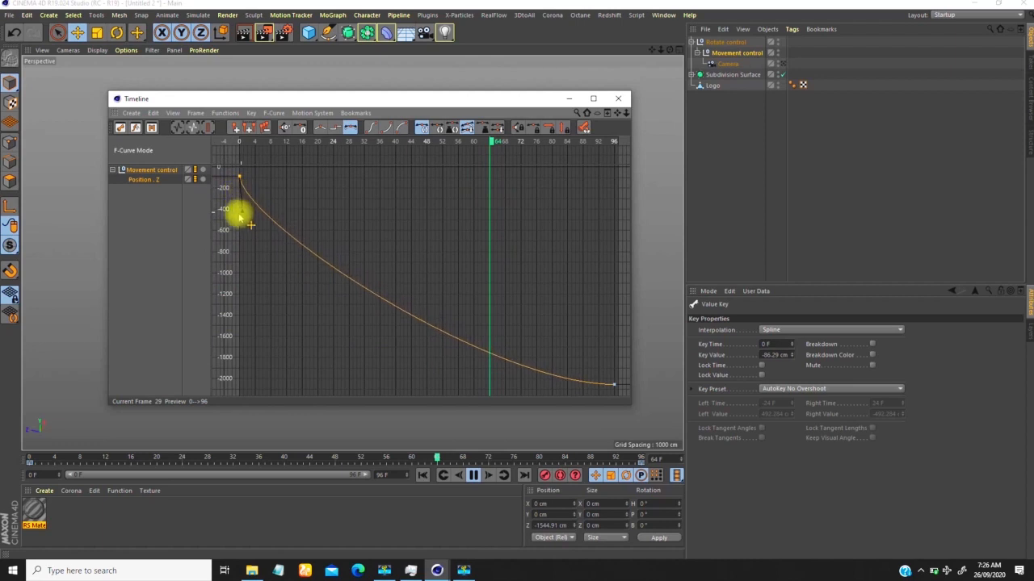
left_click_drag(237, 221, 239, 323)
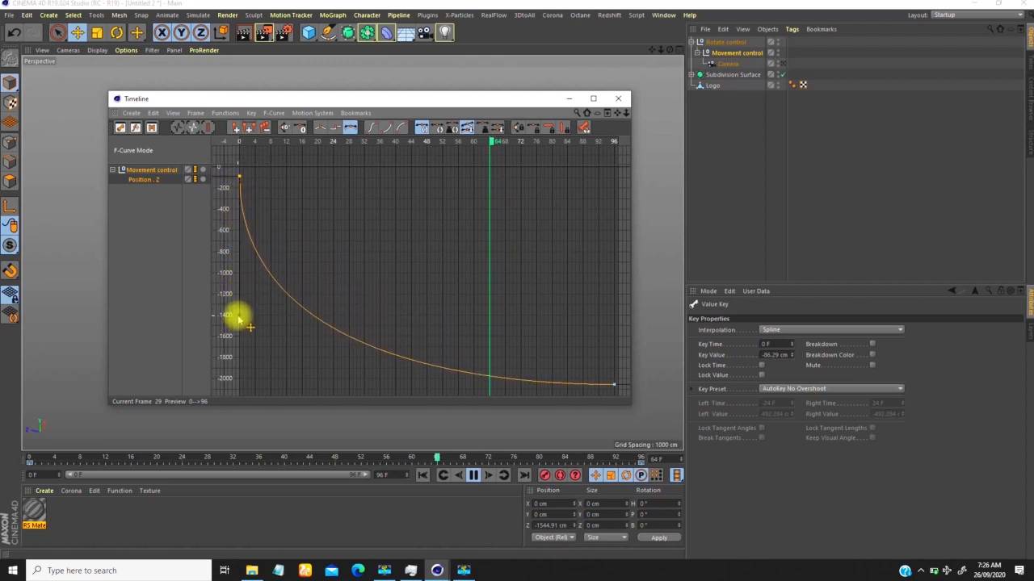
Step: Close the F-curve timeline and review the camera's faster pull-back during playback, both through the camera and from outside
left_click(618, 99)
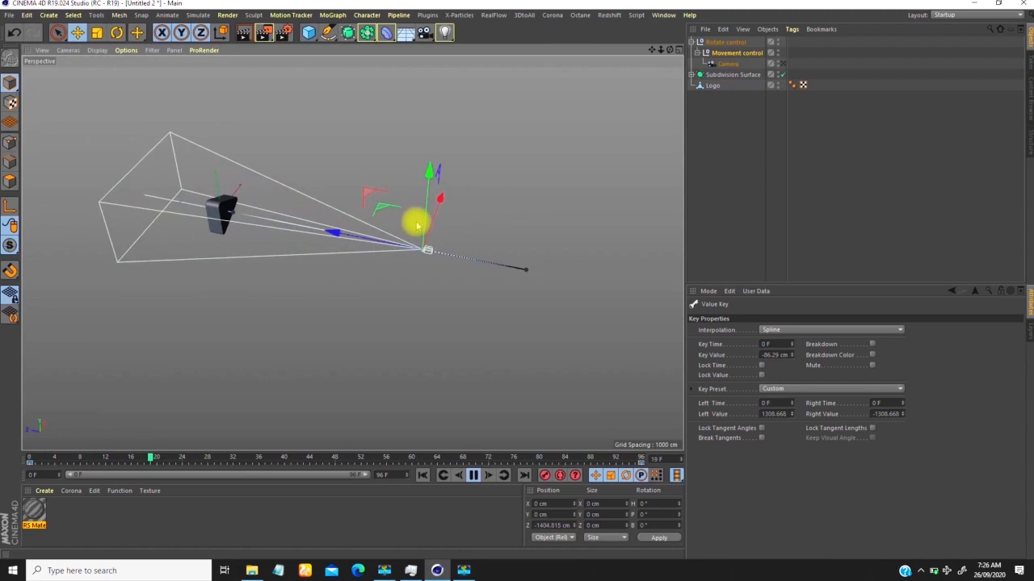
left_click(782, 63)
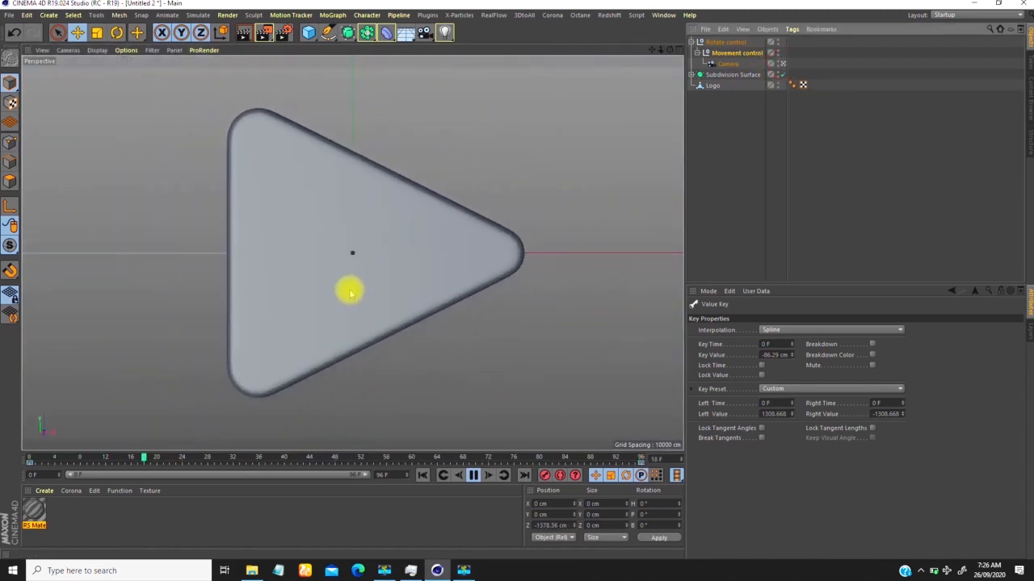
left_click(474, 475)
left_click(782, 64)
scroll(355, 257, "down", 5)
left_click_drag(323, 257, 396, 255, "alt")
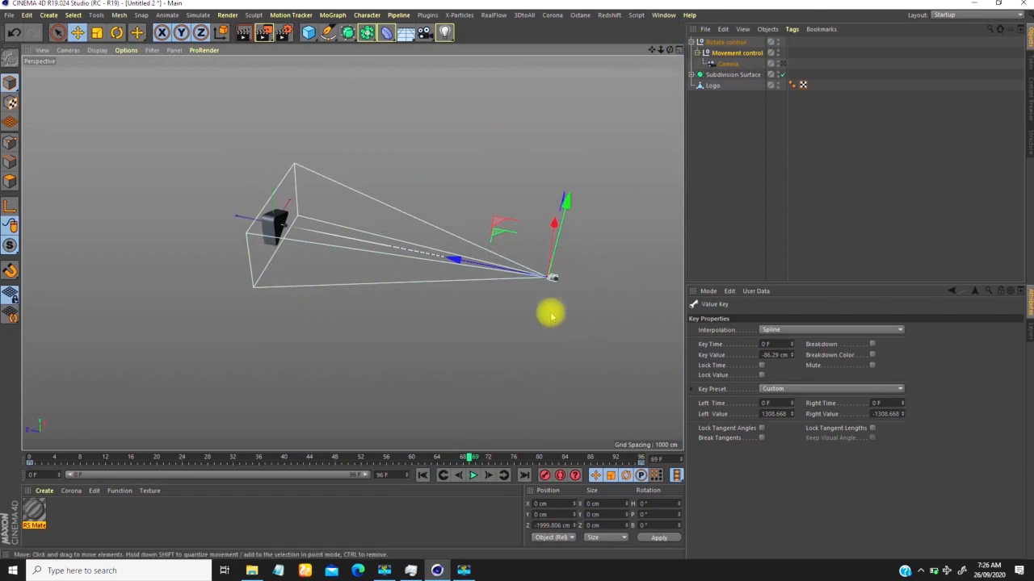
Step: Keyframe Rotate control's heading rotation at 0° on the last frame, 96, and at -270° on frame 0
left_click(524, 475)
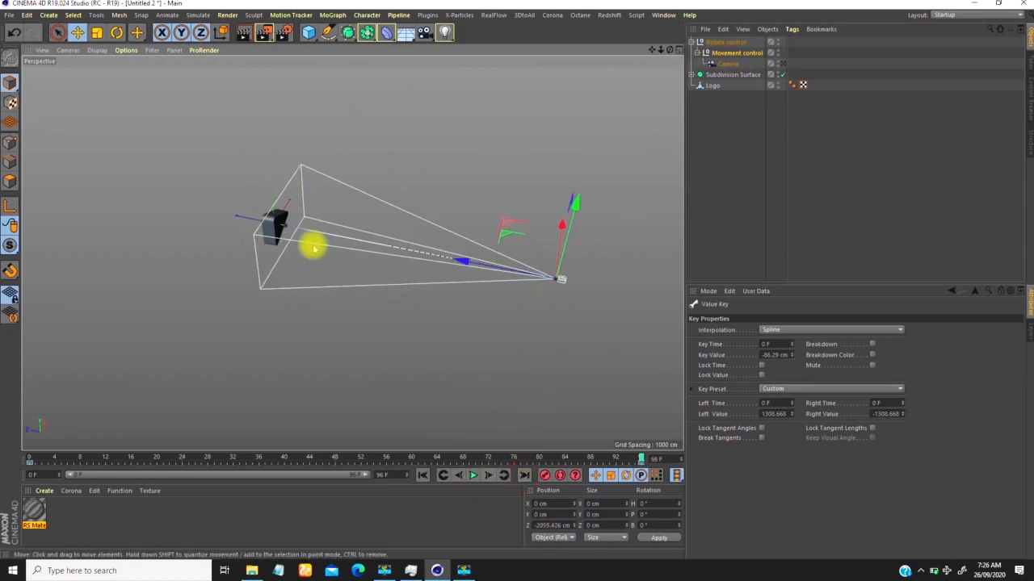
left_click(723, 43)
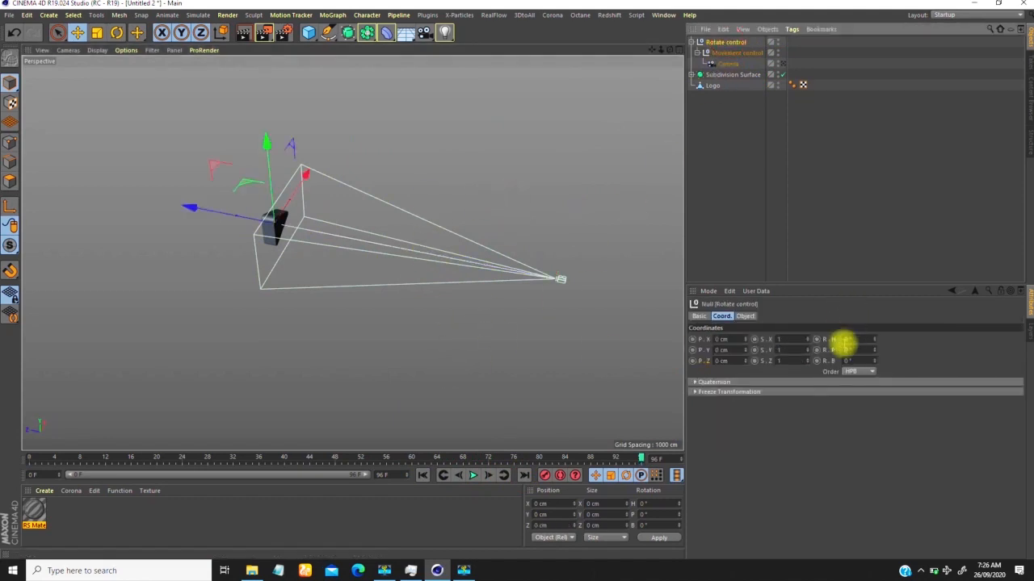
left_click_drag(873, 343, 875, 321)
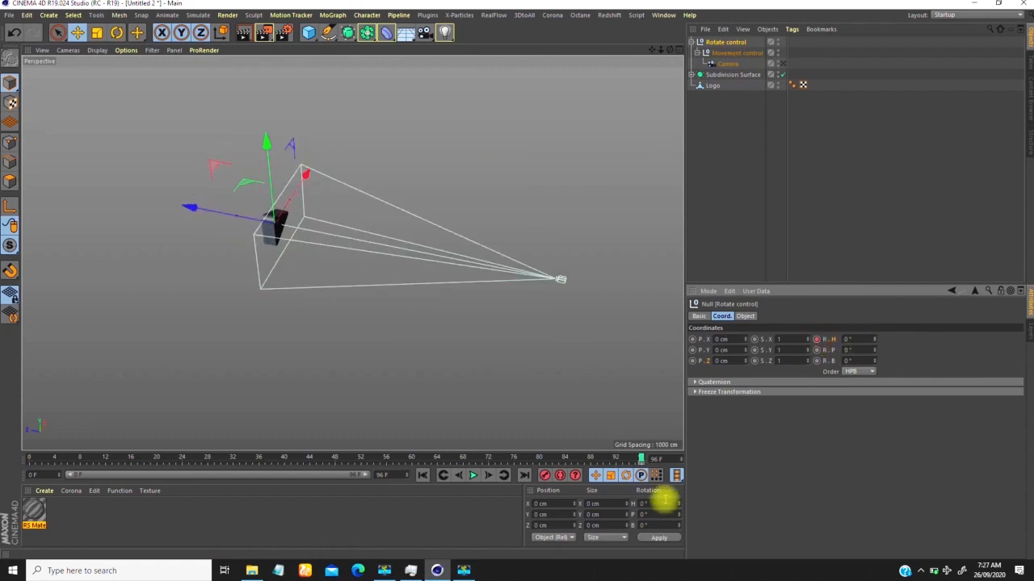
left_click(421, 474)
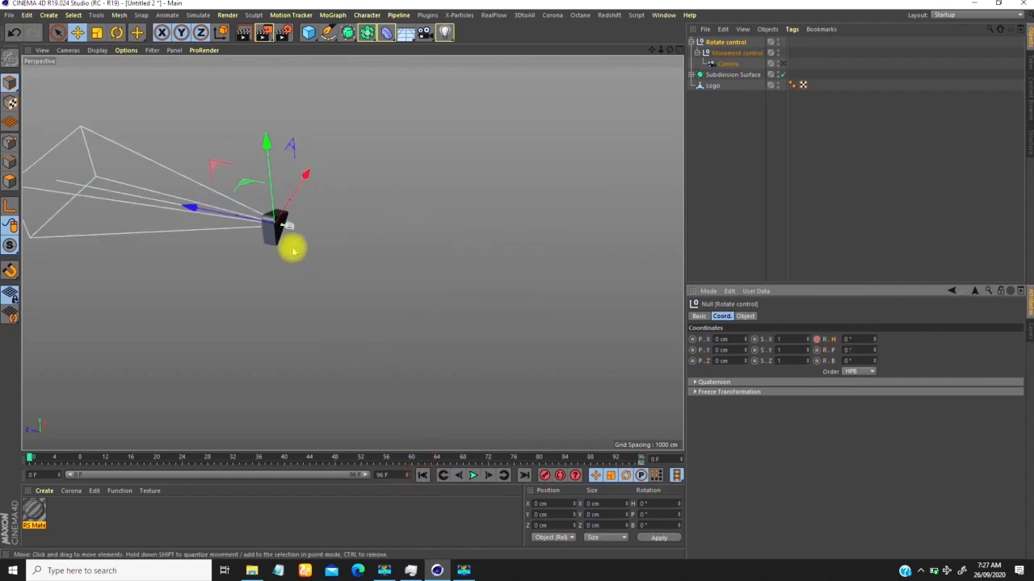
left_click_drag(876, 336, 704, 495)
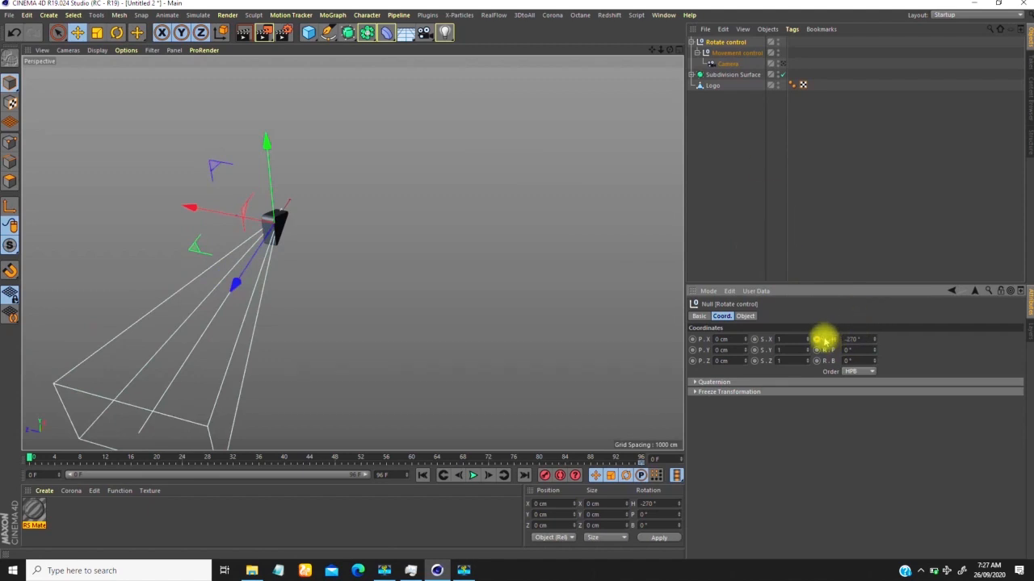
Step: At frame 0, move Movement control back along Z to about -168 cm, clear of the logo, and update its Z-position keyframe
left_click_drag(414, 224, 346, 216, "alt")
right_click_drag(327, 194, 371, 144, "alt")
middle_click_drag(262, 261, 288, 234, "alt")
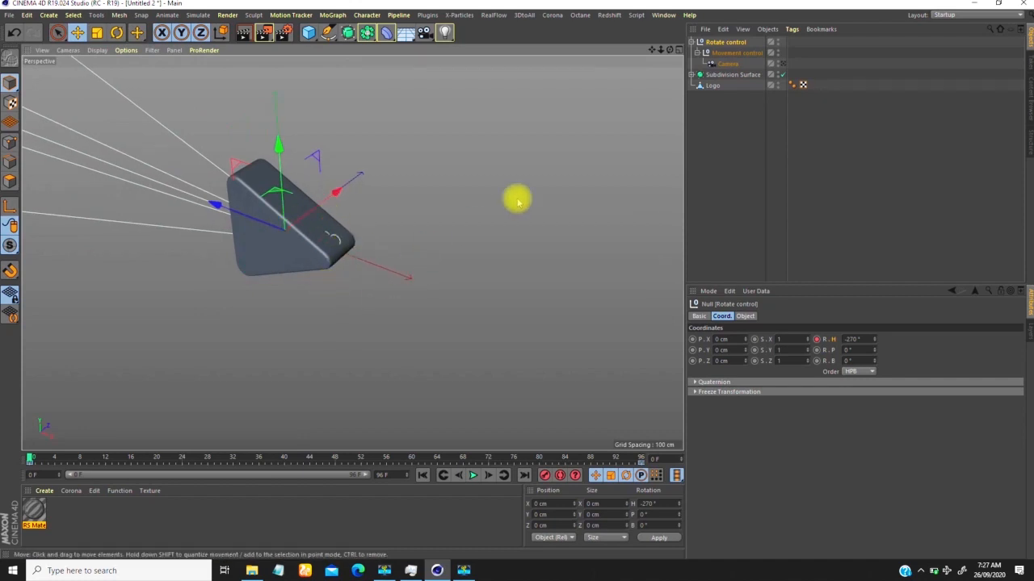
left_click(733, 53)
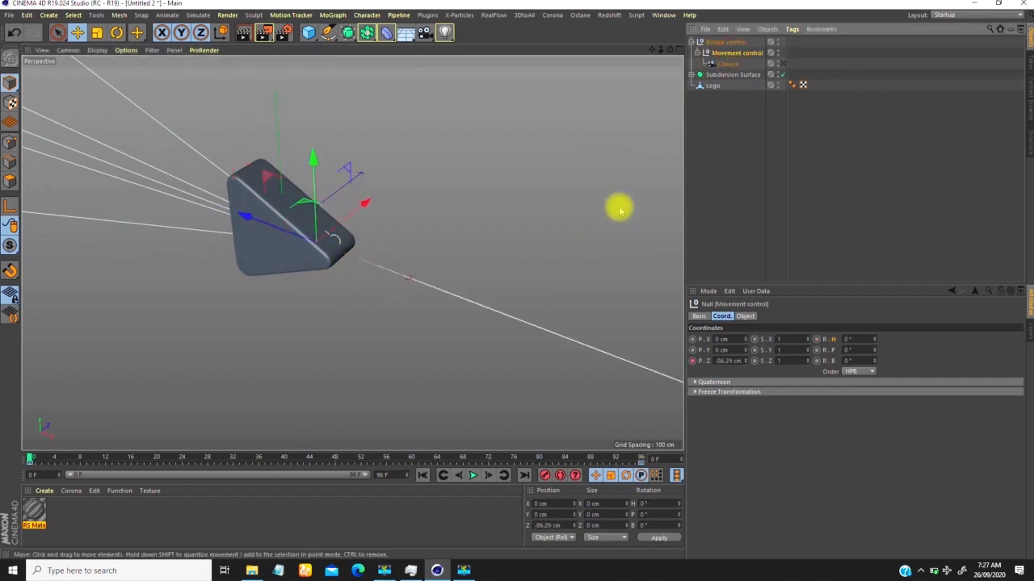
left_click_drag(746, 363, 717, 410)
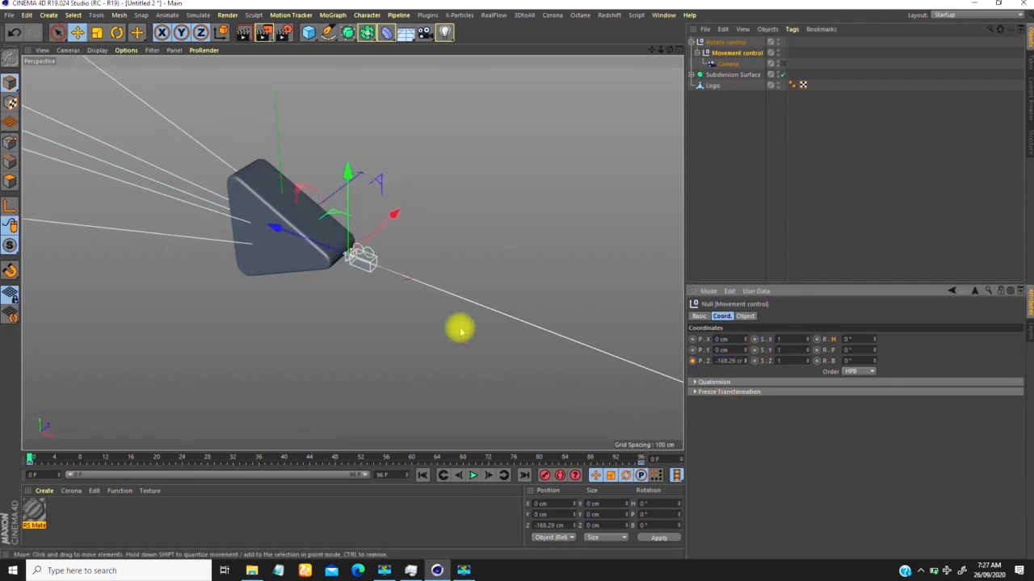
left_click_drag(374, 256, 432, 269, "alt")
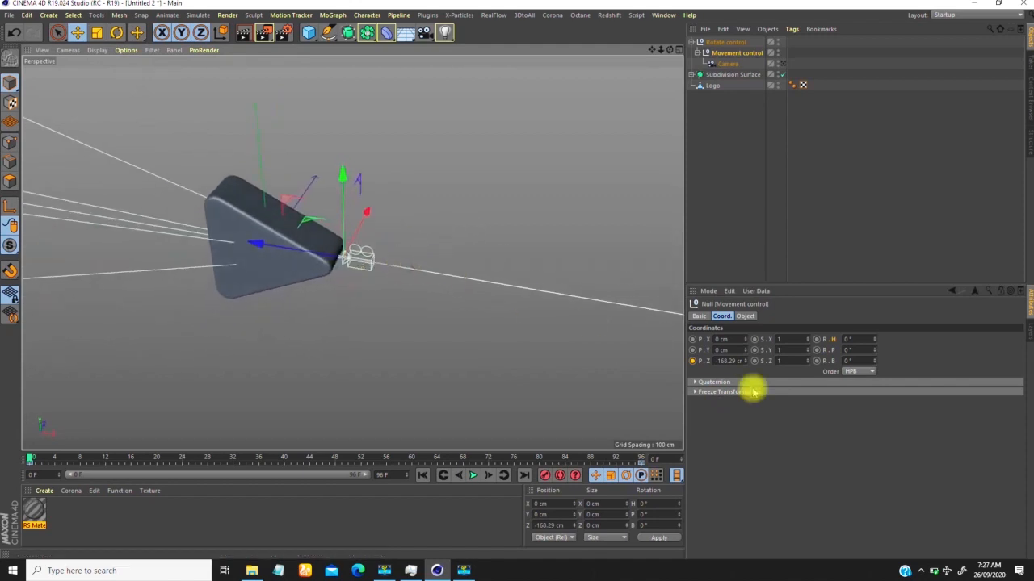
left_click(692, 360)
left_click(752, 50)
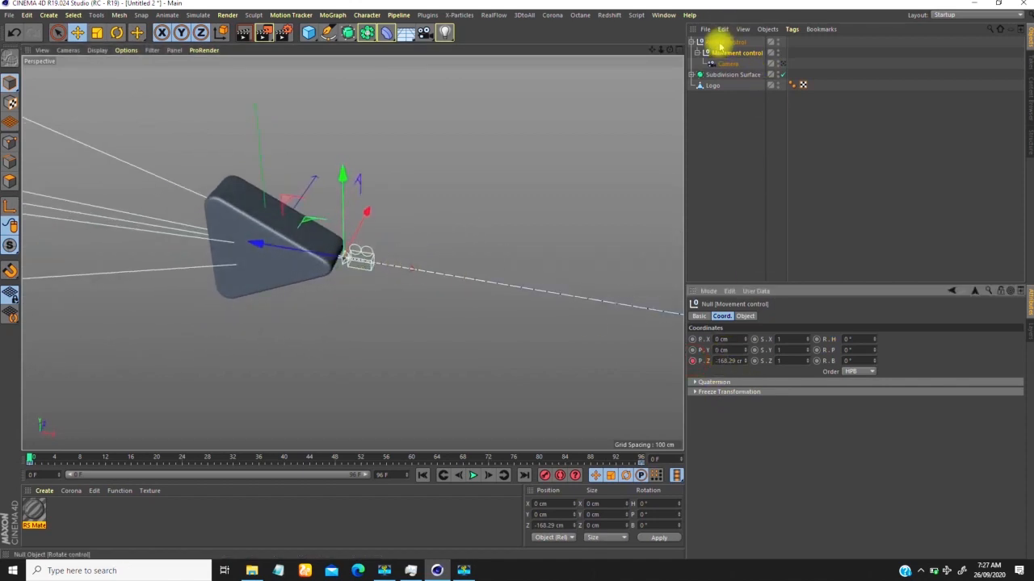
Step: Play the animation with Rotate control selected and review the camera's combined rotation and pull-back from outside
left_click(721, 42)
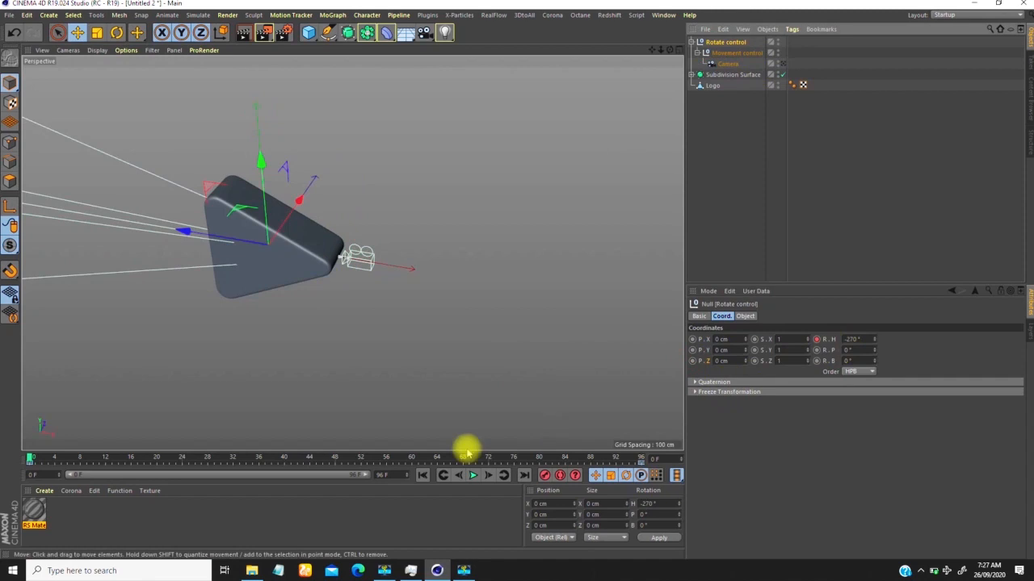
right_click_drag(311, 222, 272, 212, "alt")
left_click_drag(271, 212, 426, 370, "alt")
left_click(473, 474)
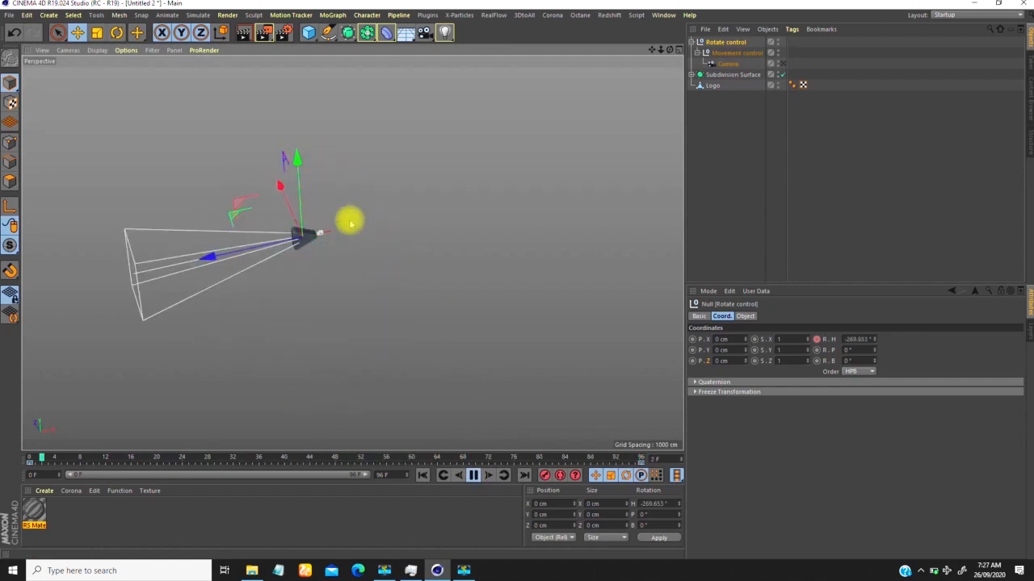
Step: In Movement control's Z-position F-curve, pull the frame 0 key's tangent handle straight down to about -1200 for a fast start
left_click(738, 53)
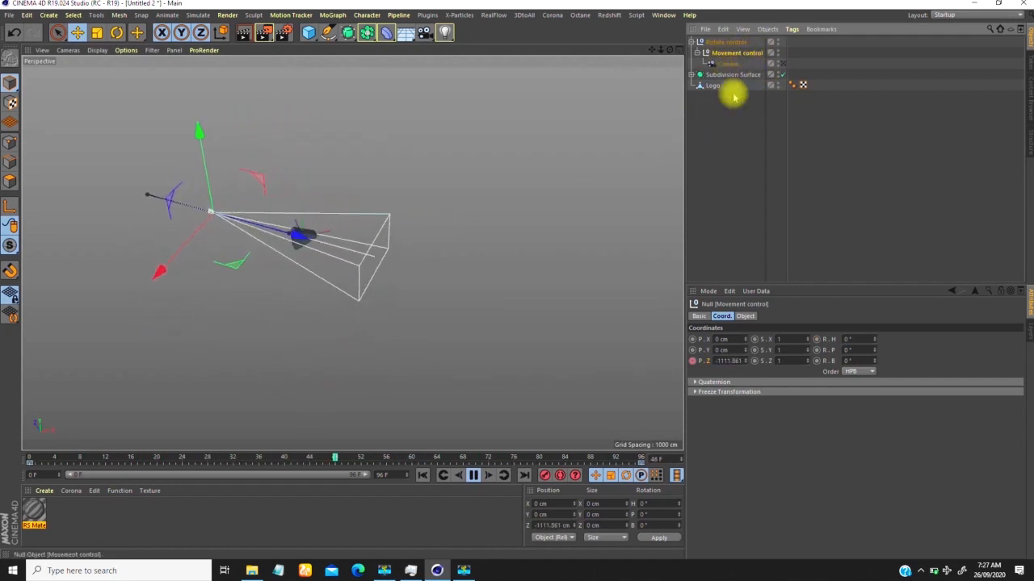
right_click(495, 166)
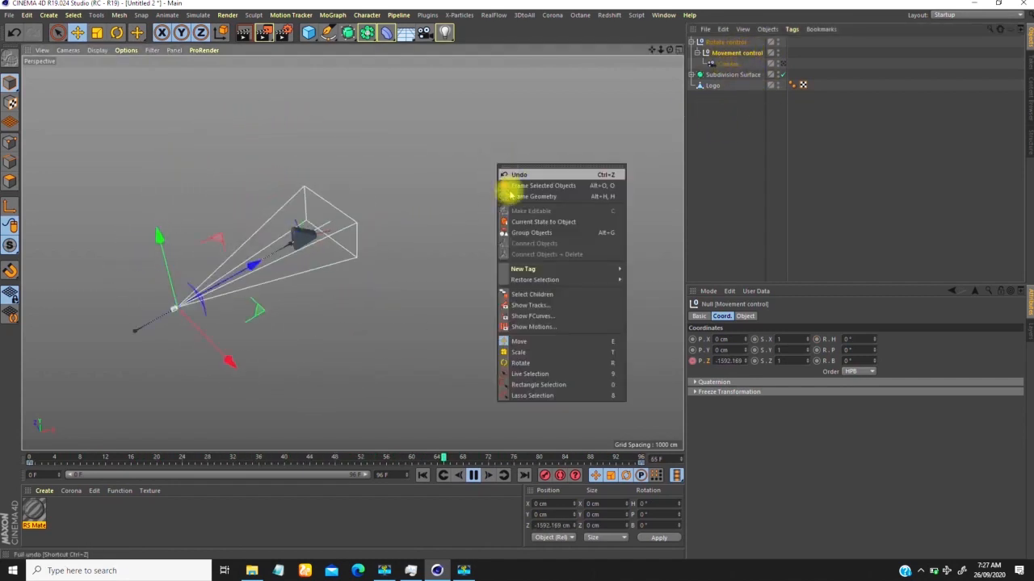
left_click(533, 316)
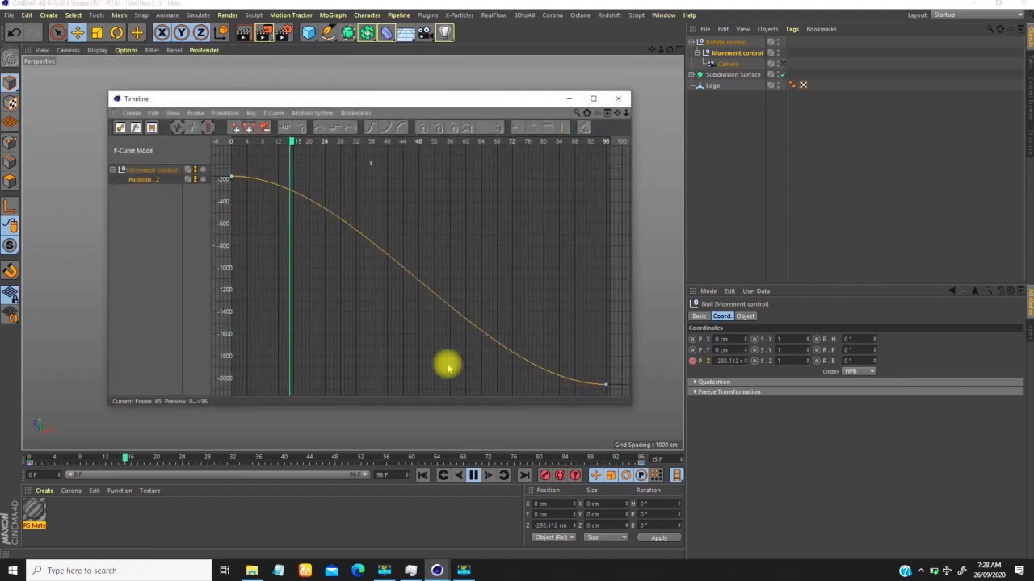
left_click(232, 177)
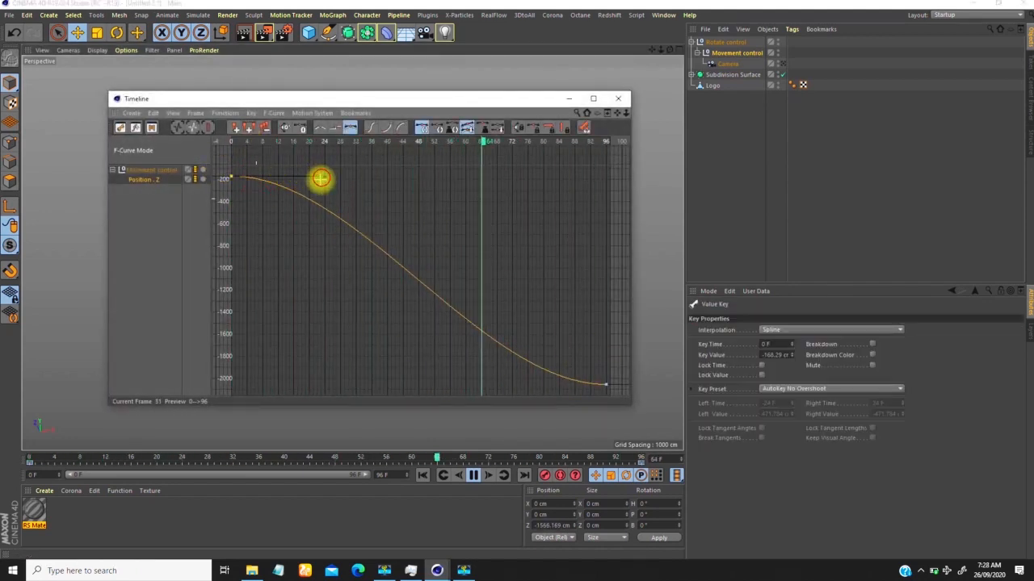
left_click_drag(241, 210, 236, 211)
left_click(232, 177)
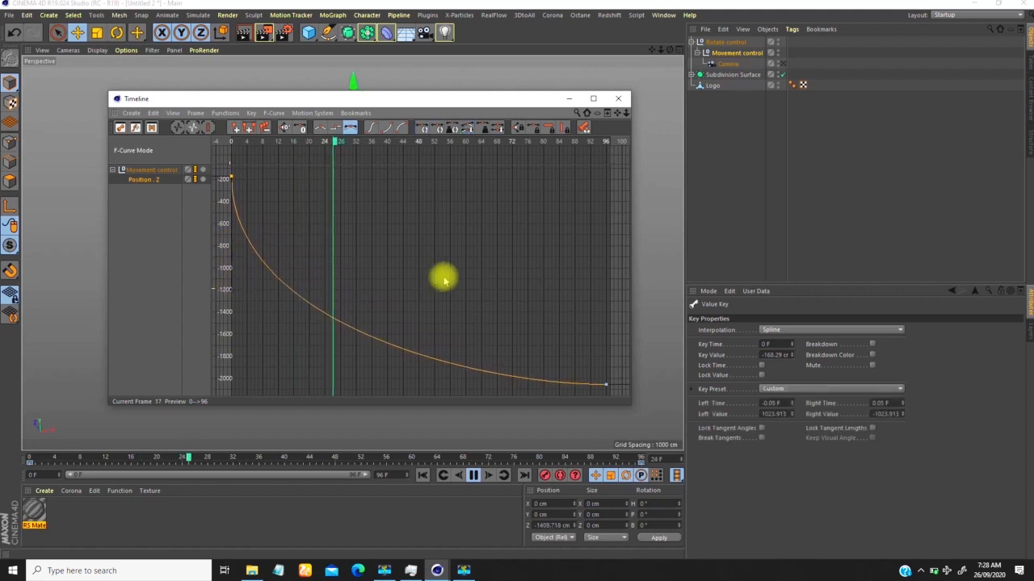
left_click(618, 98)
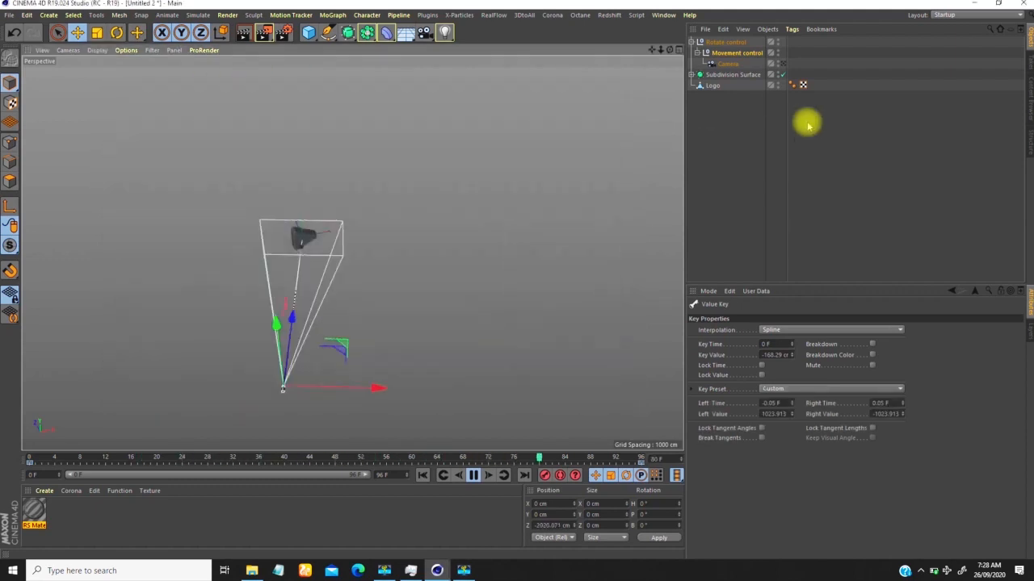
Step: In Rotate control's heading F-curve, pull the frame 0 key's tangent handle straight up to about -120 so the rotation starts fast
left_click(727, 42)
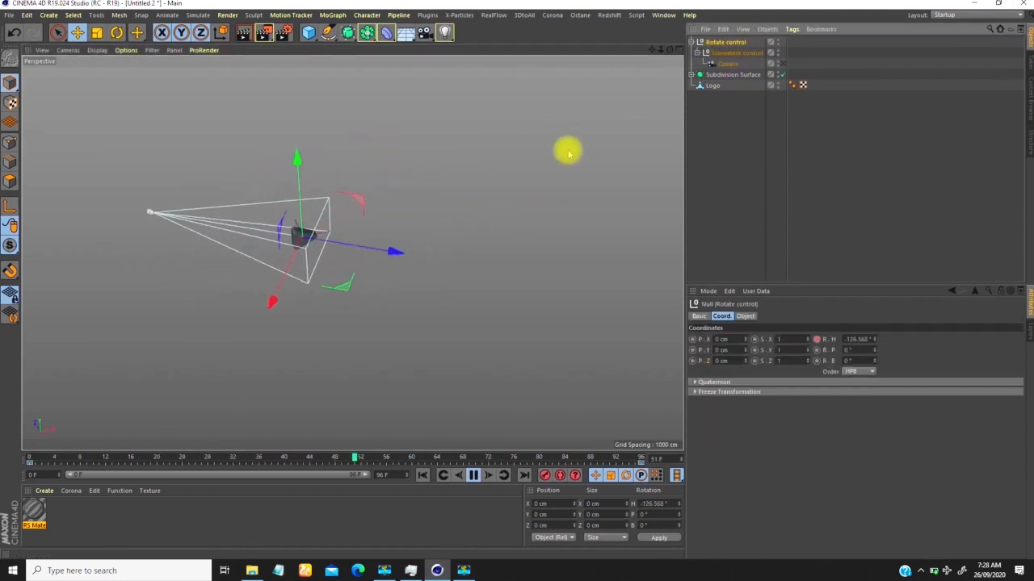
left_click(782, 64)
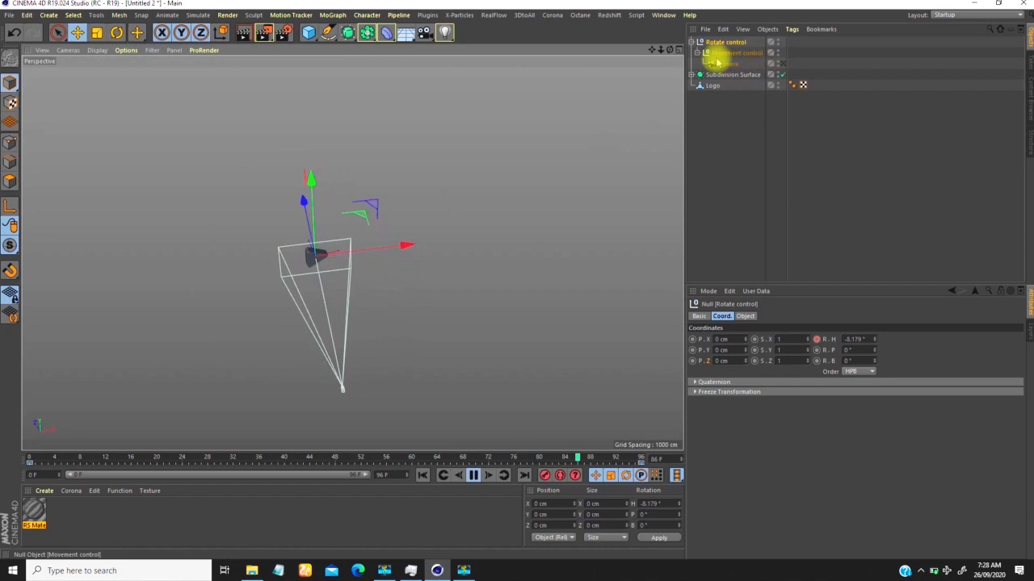
right_click(465, 182)
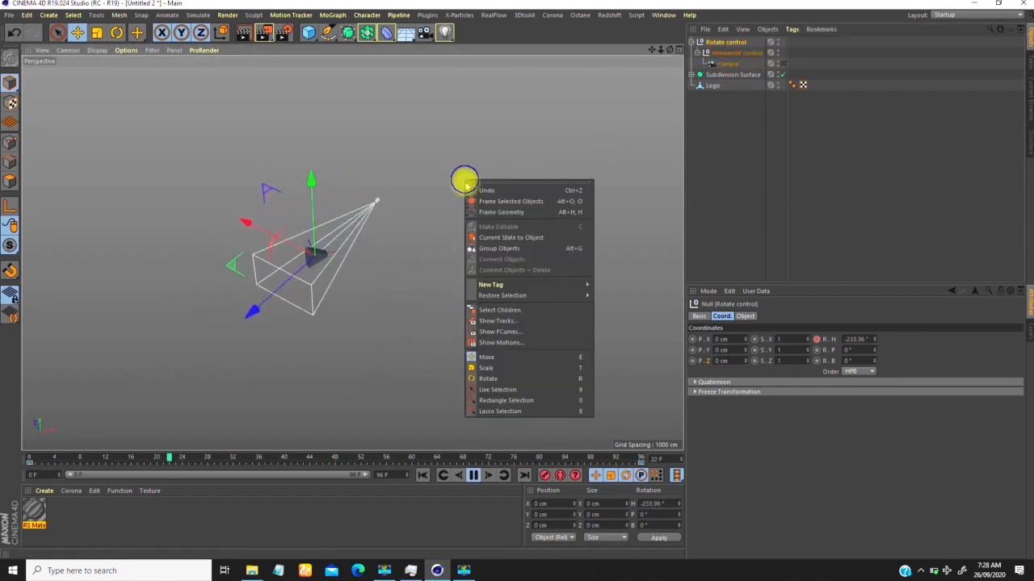
left_click(517, 327)
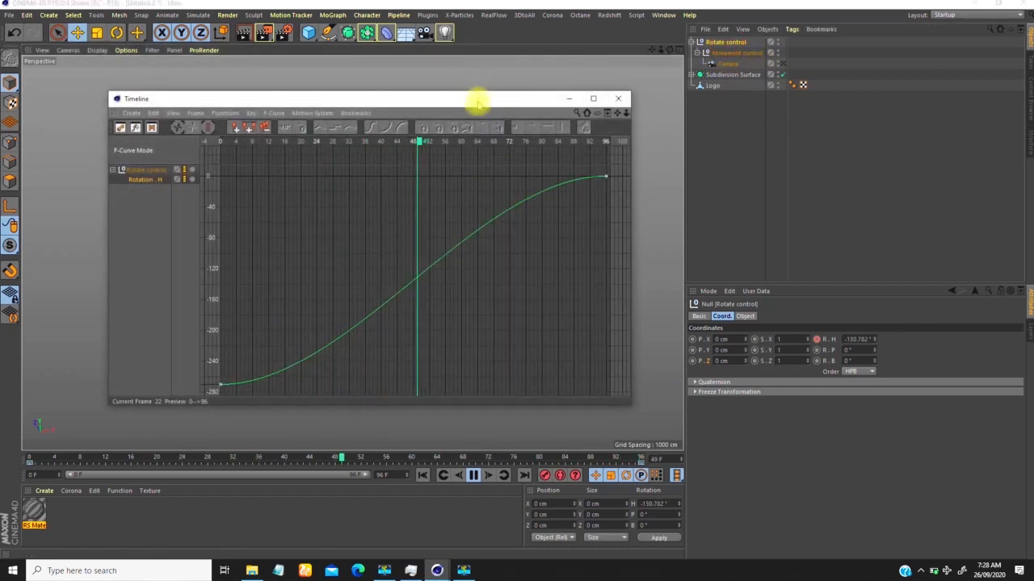
left_click_drag(473, 98, 656, 82)
left_click(401, 368)
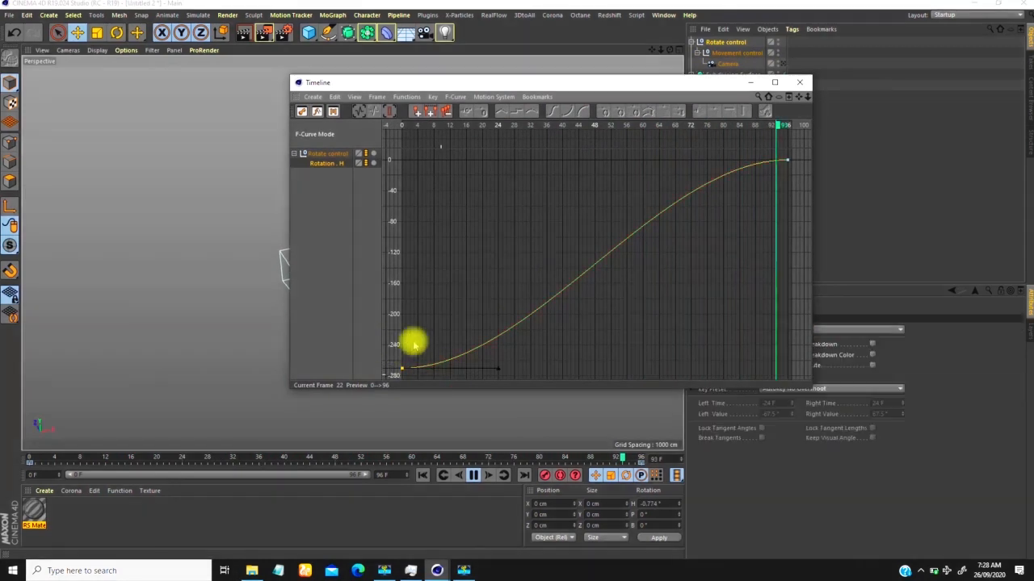
left_click_drag(480, 367, 399, 256)
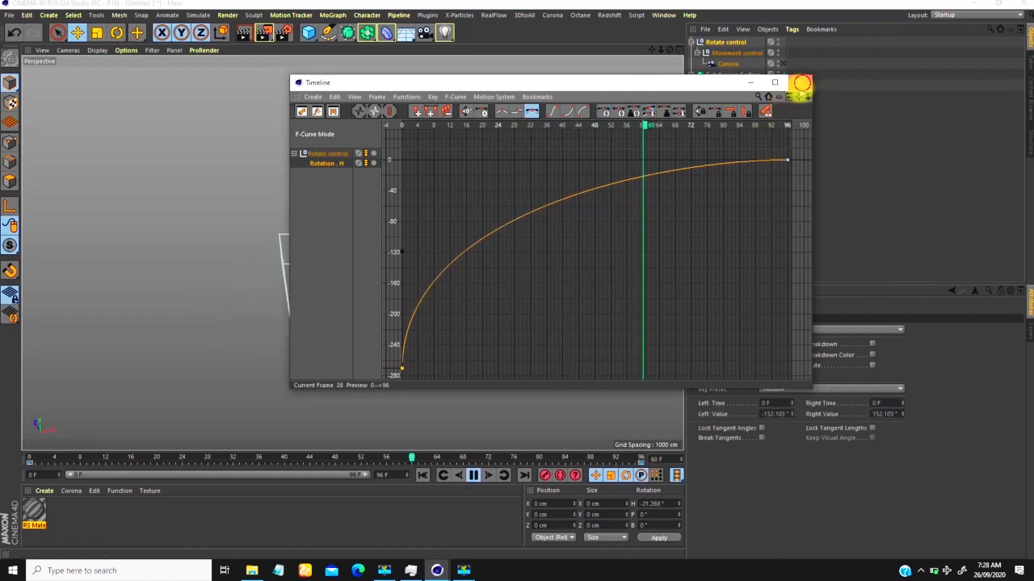
left_click(800, 82)
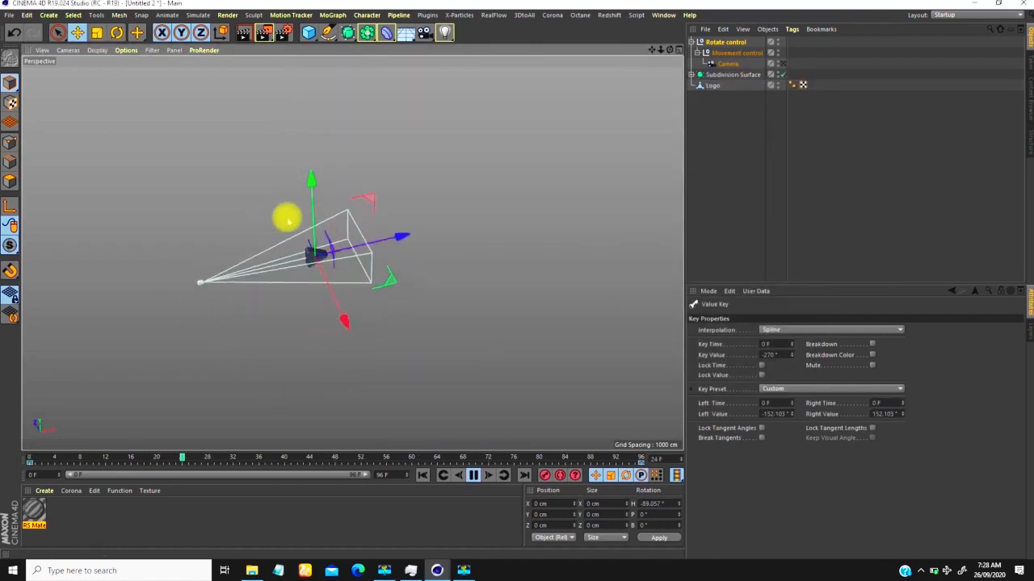
Step: Review the playing animation through the camera, and delete the existing RS material before stopping playback
left_click(783, 64)
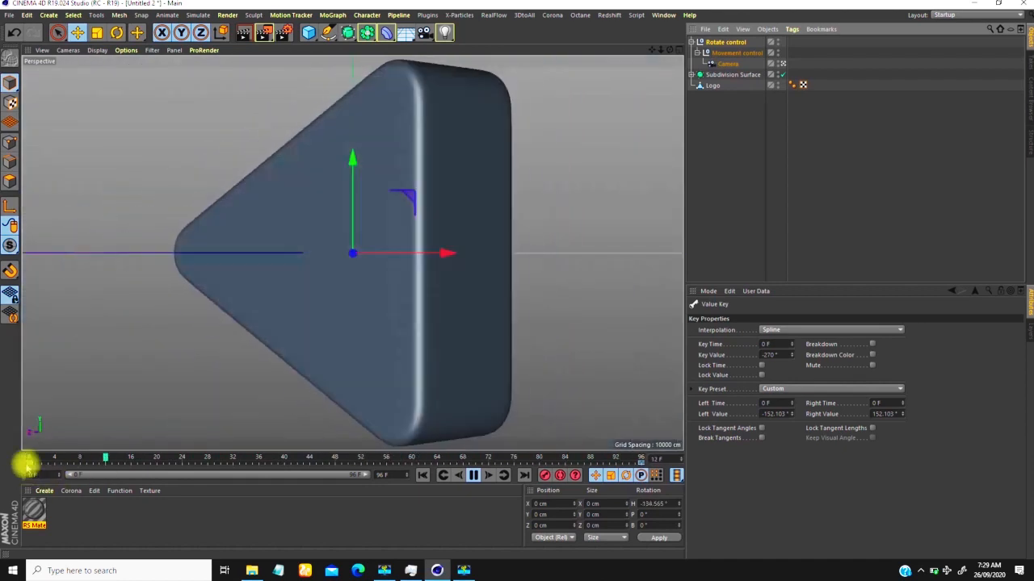
left_click(35, 511)
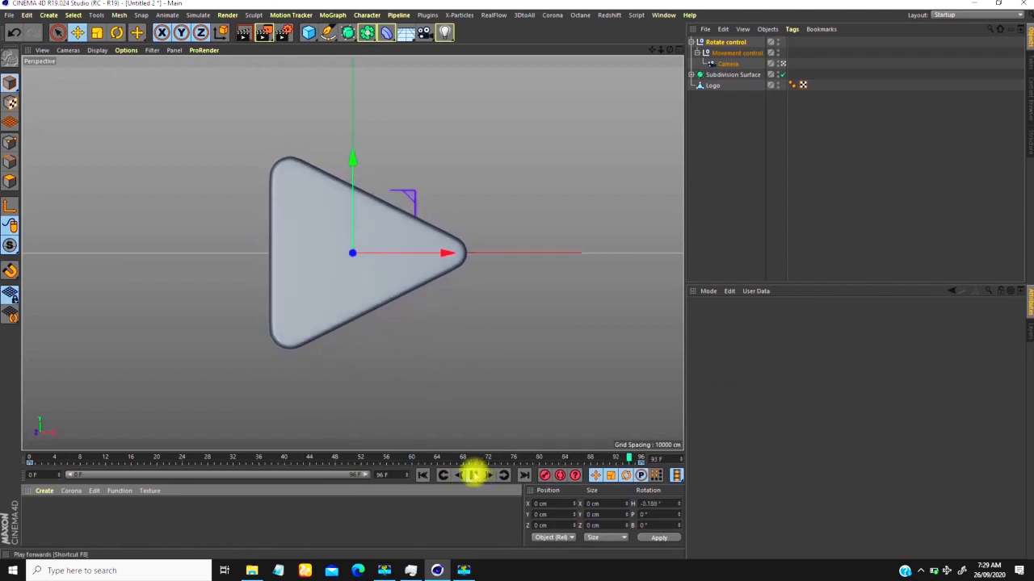
left_click(473, 475)
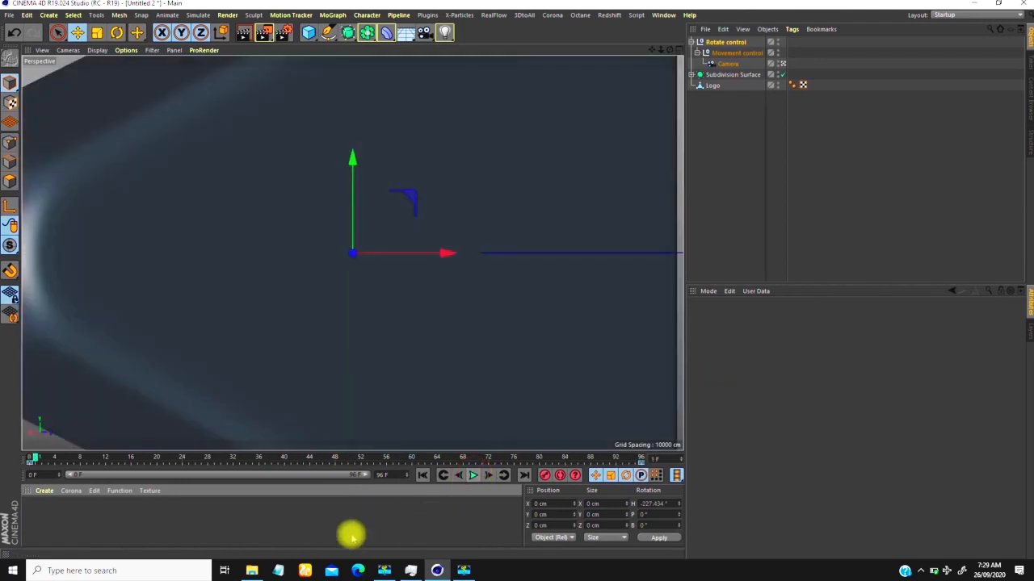
Step: Create two new materials, Mat and Mat.1, and in Mat.1 disable Color and enable Transparency
double_click(37, 520)
double_click(61, 513)
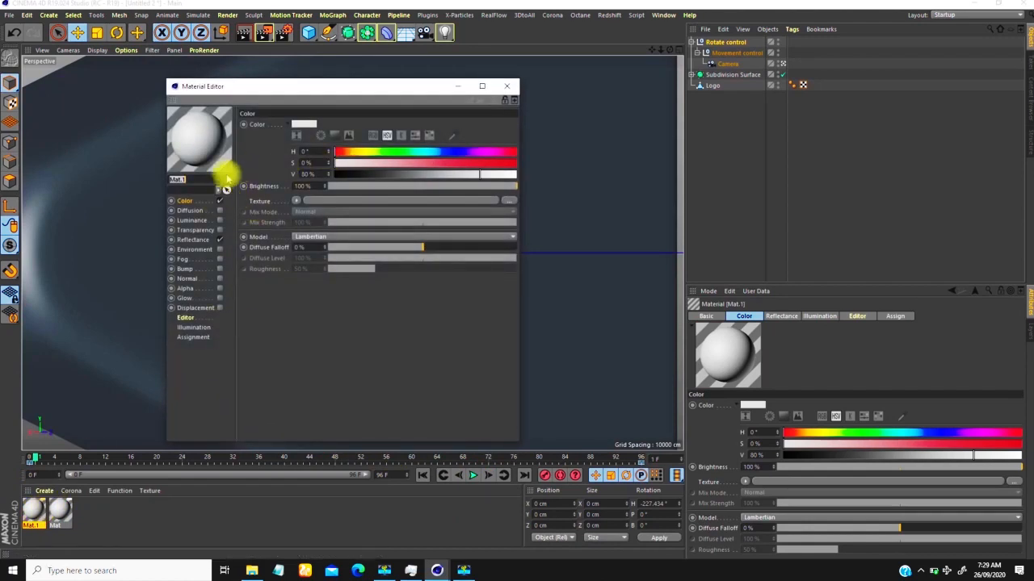
left_click(220, 200)
left_click(220, 230)
Step: In Mat.1's reflectance, replace the default specular layer with a Beckmann layer and set its layer Fresnel to Dielectric
left_click(216, 240)
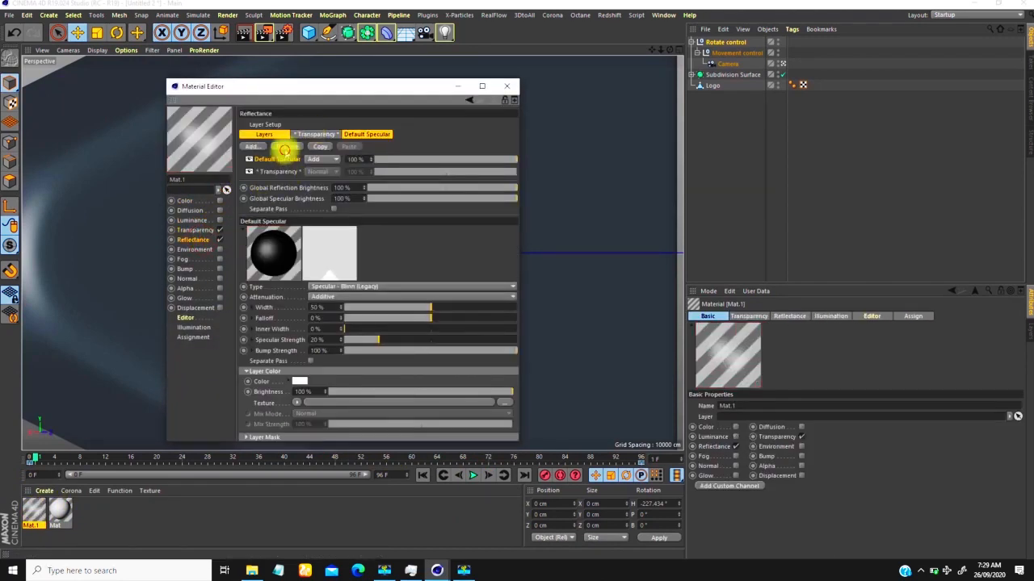
left_click(259, 134)
left_click(252, 146)
left_click(285, 158)
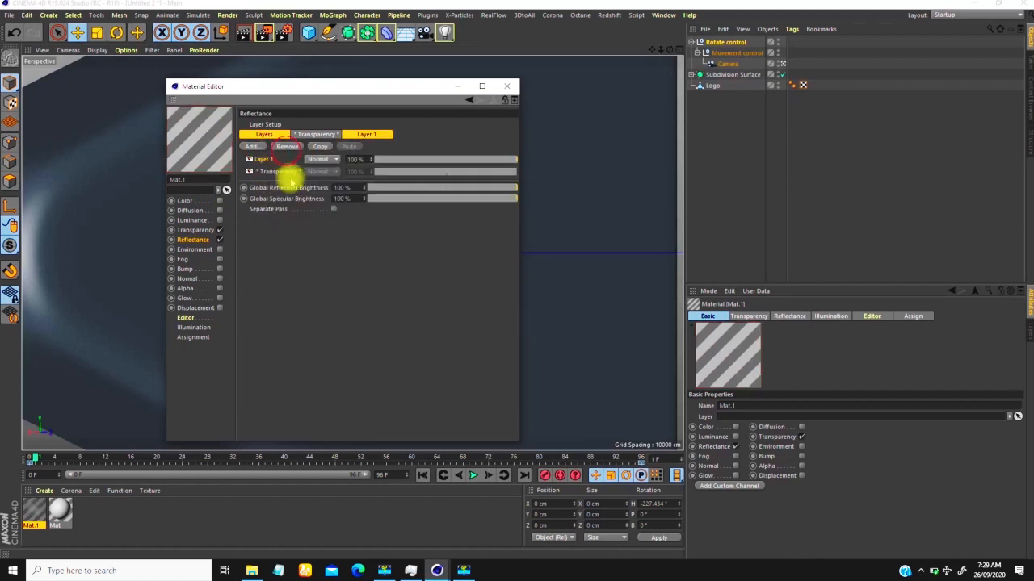
left_click(307, 439)
left_click(275, 455)
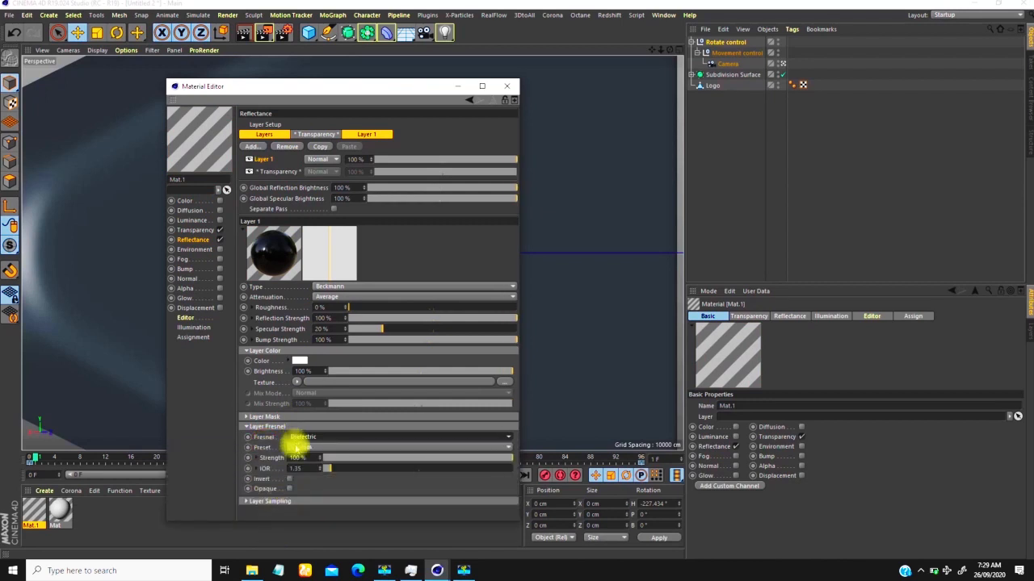
Step: Set Mat.1's layer Fresnel preset to Glass and its Transparency refraction preset to Glass
left_click(297, 447)
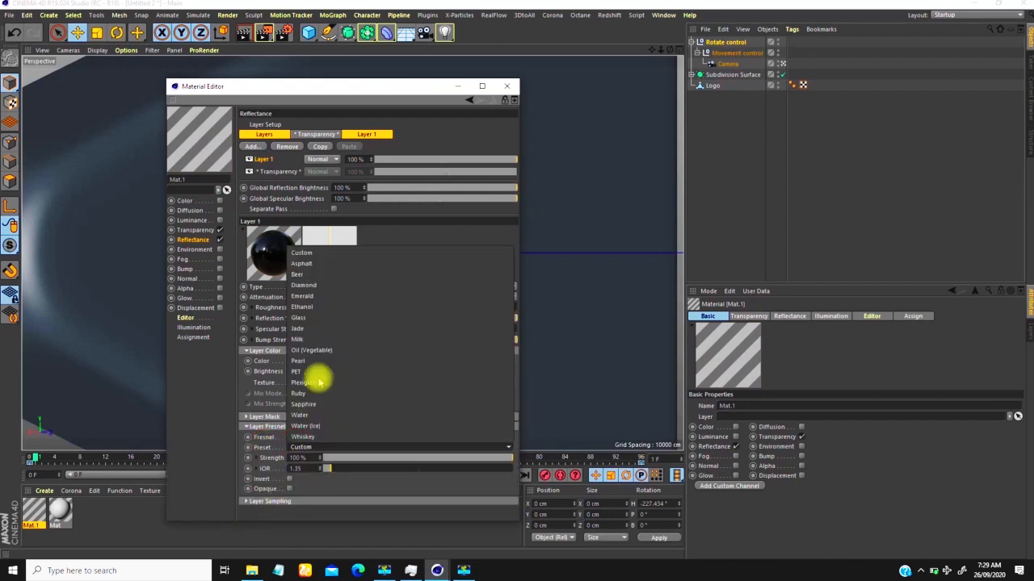
left_click(299, 318)
left_click(194, 230)
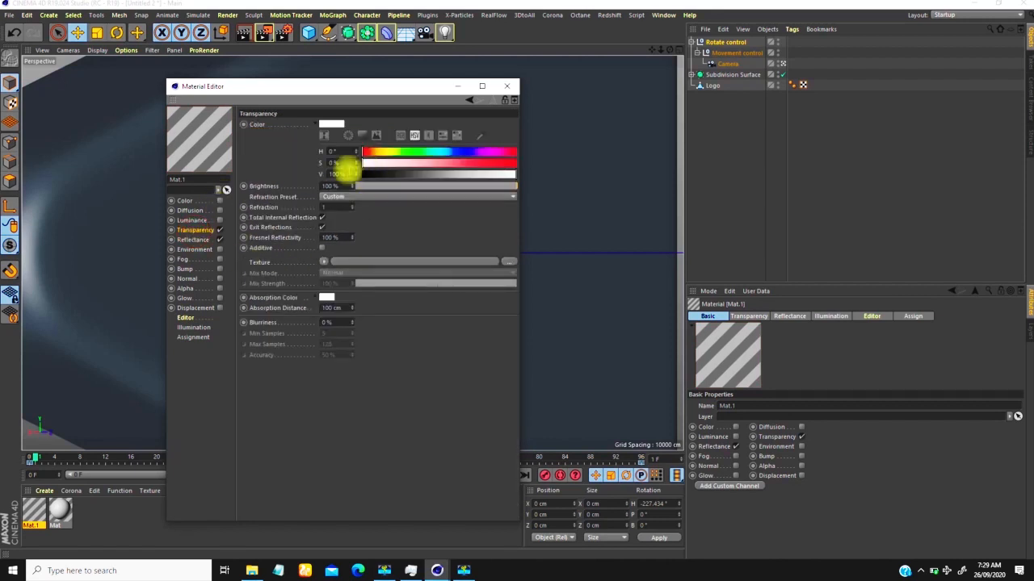
left_click(335, 196)
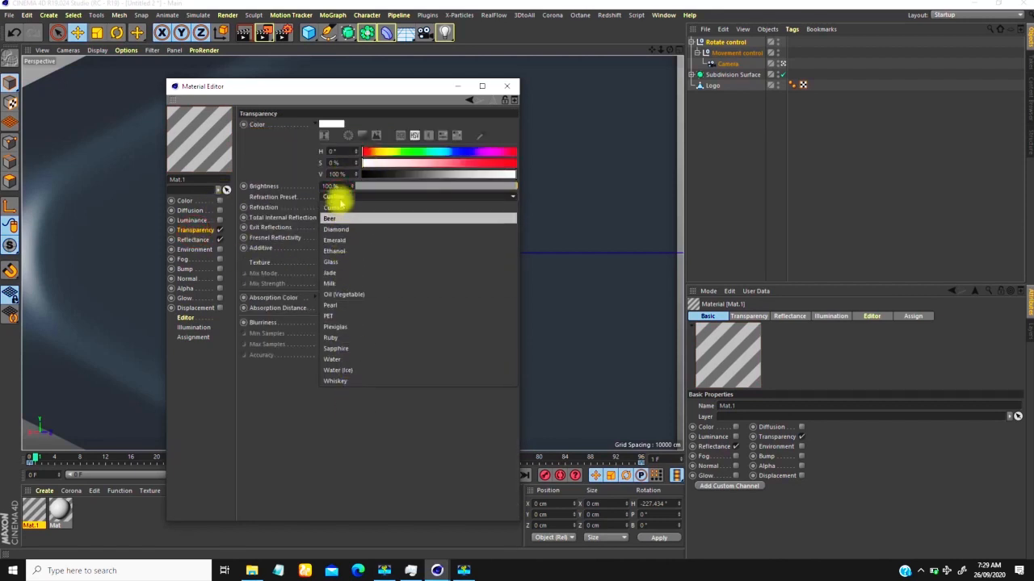
left_click(333, 261)
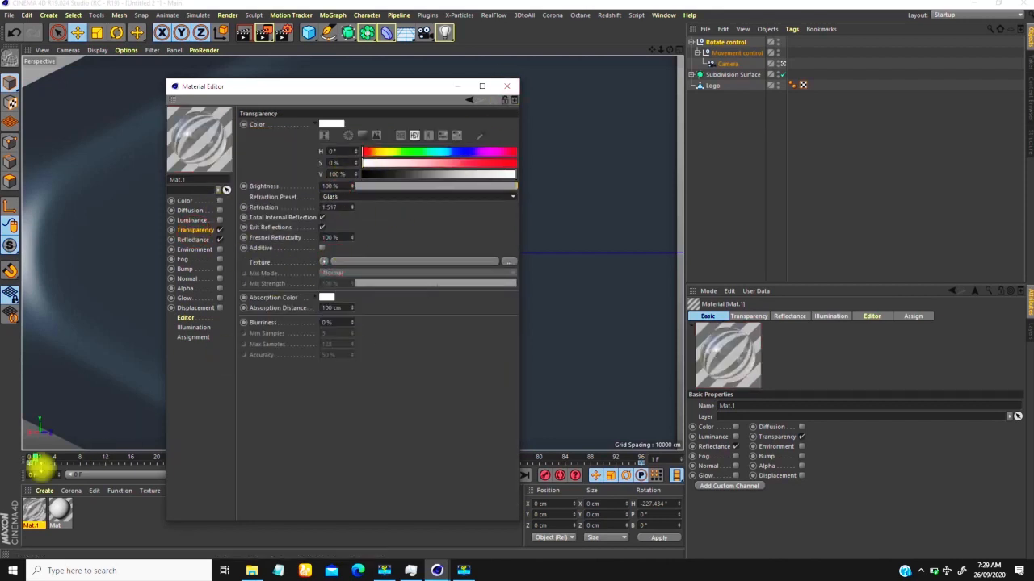
Step: Duplicate the glass material Mat.1 and delete the plain Mat material
left_click_drag(30, 512, 326, 202)
left_click_drag(419, 96, 750, 77)
left_click_drag(34, 517, 53, 513, "ctrl")
left_click(90, 512)
key("Delete")
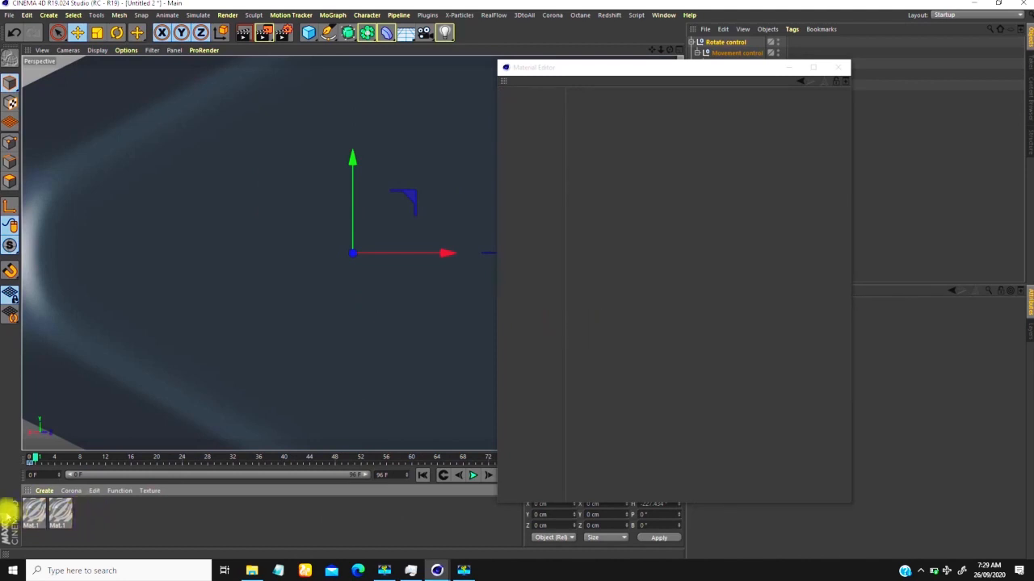
Step: In the first Mat.1, disable Transparency, enable Color, and set the color to red with H 0°, S 100% and V 99%
left_click(34, 509)
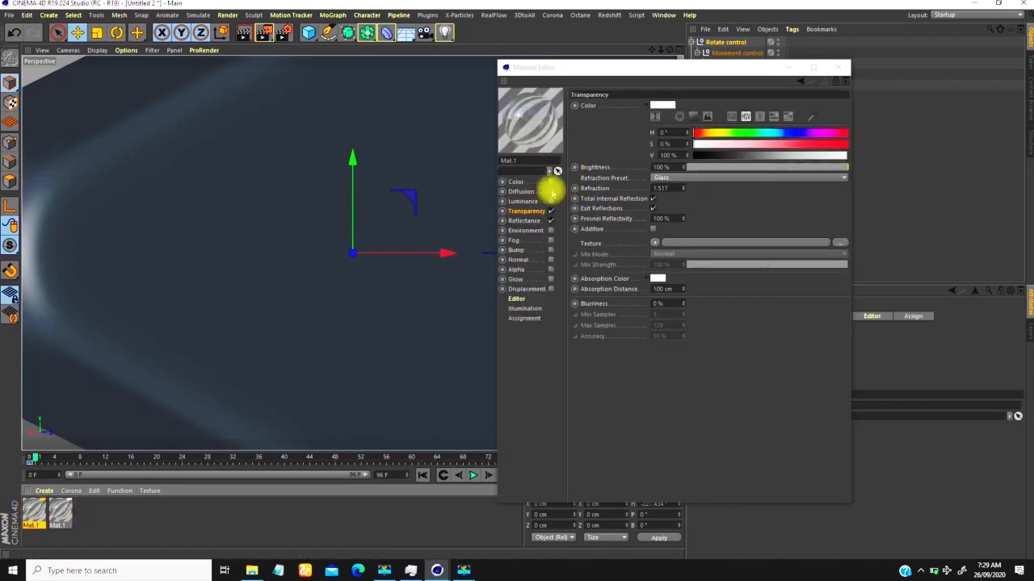
left_click(548, 210)
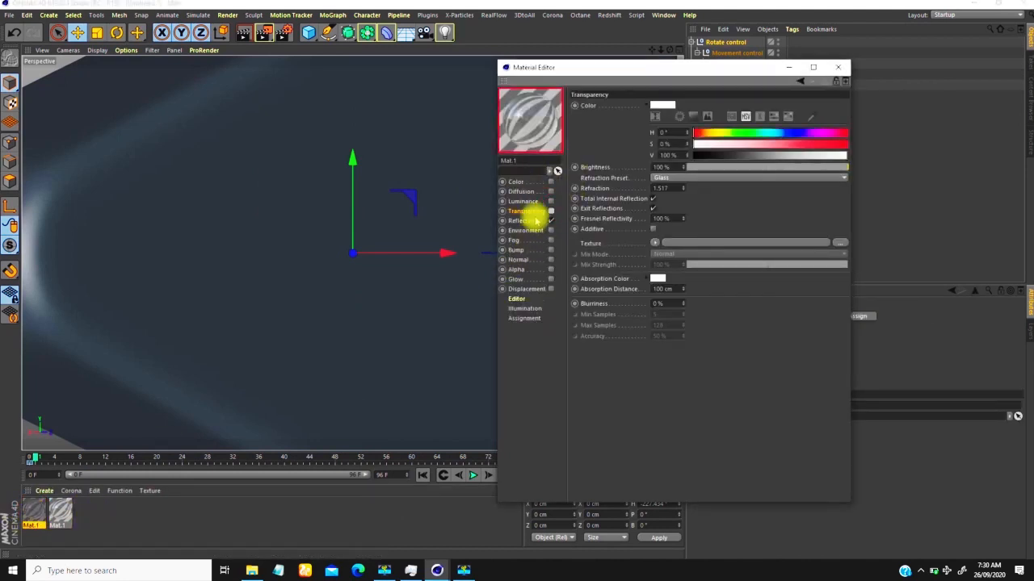
left_click(516, 182)
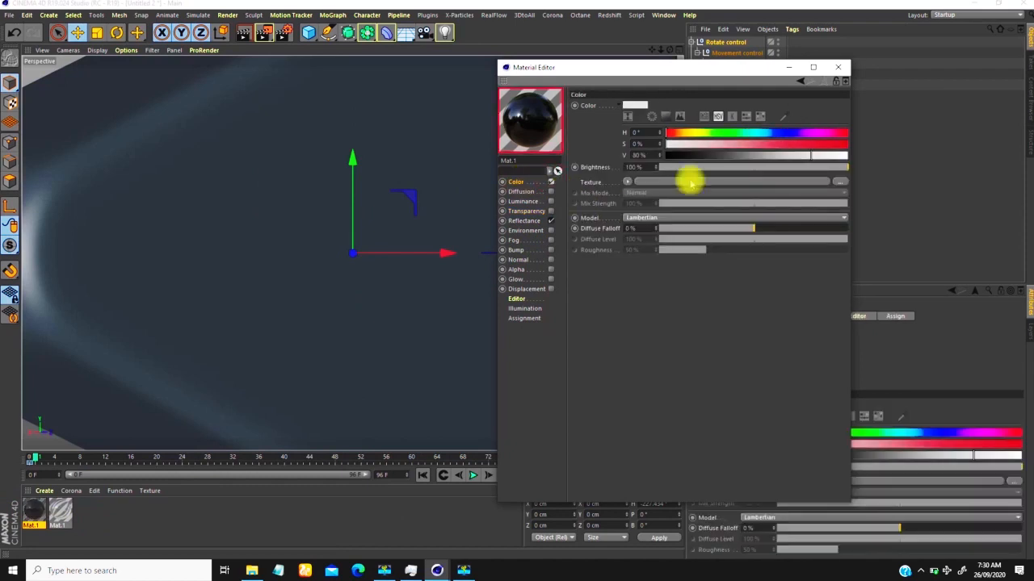
left_click(845, 154)
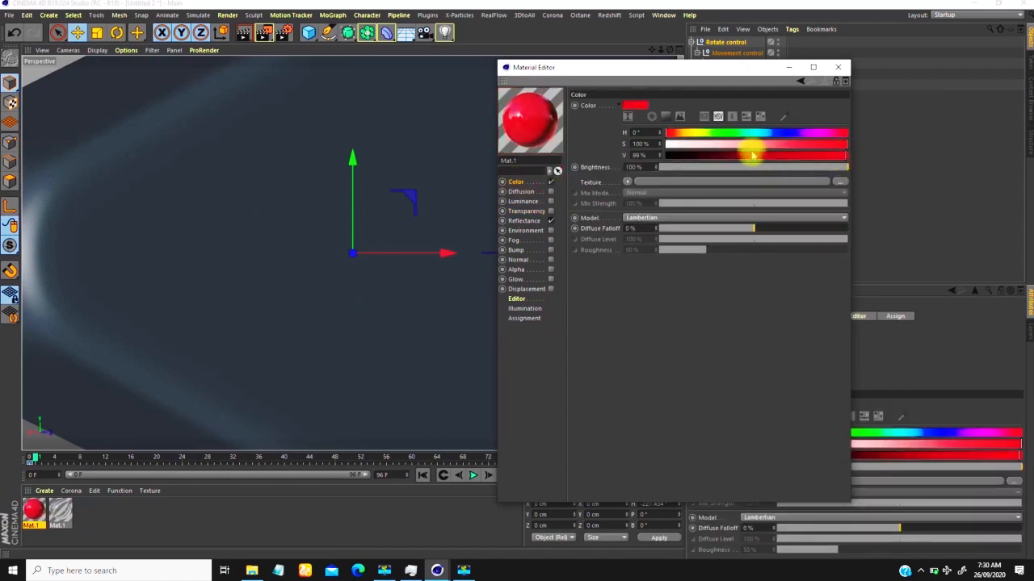
Step: In the red material's reflectance, set Layer 1's blend mode to Add and its attenuation to Additive
left_click(524, 221)
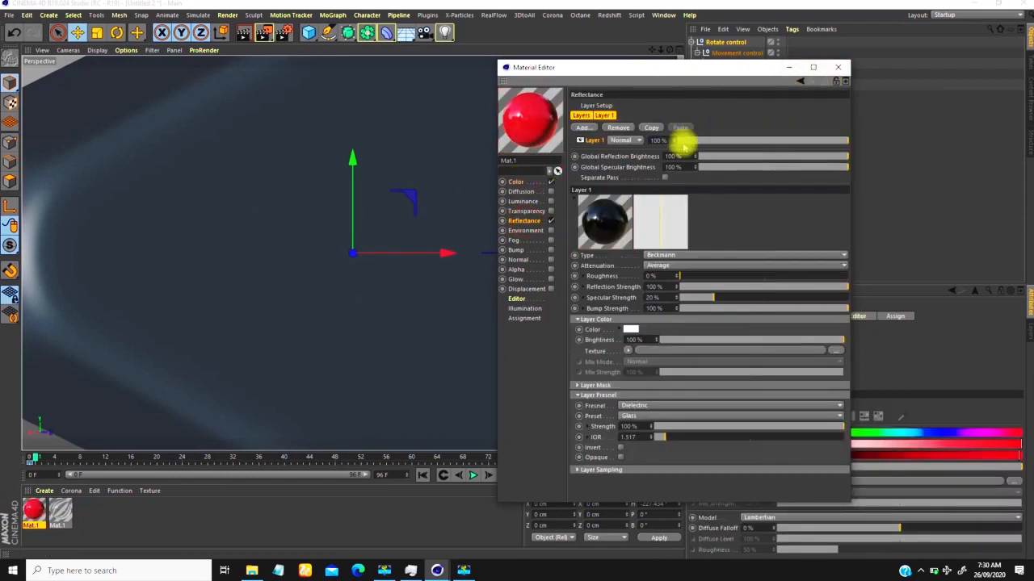
left_click(627, 142)
left_click(622, 161)
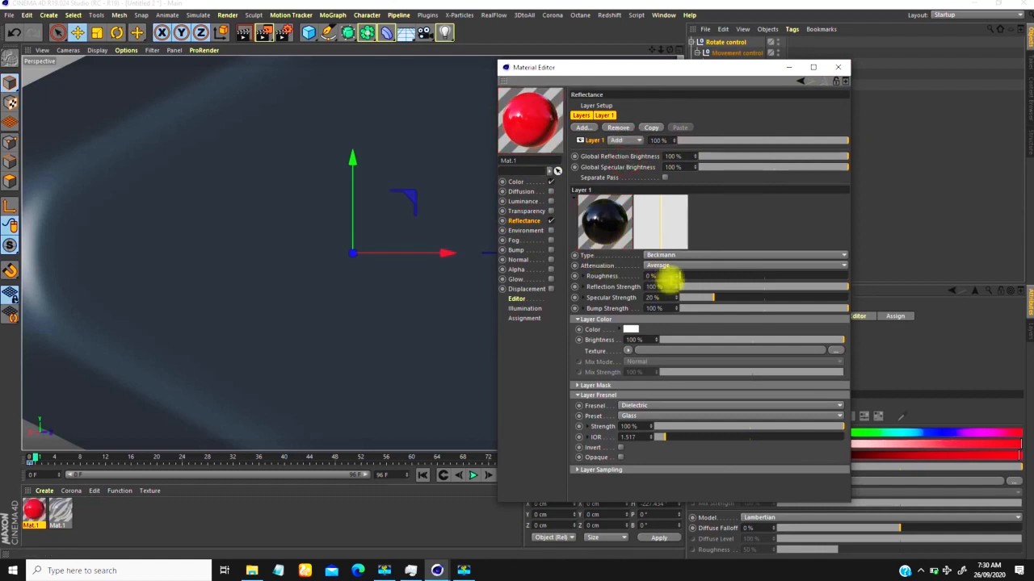
left_click(660, 266)
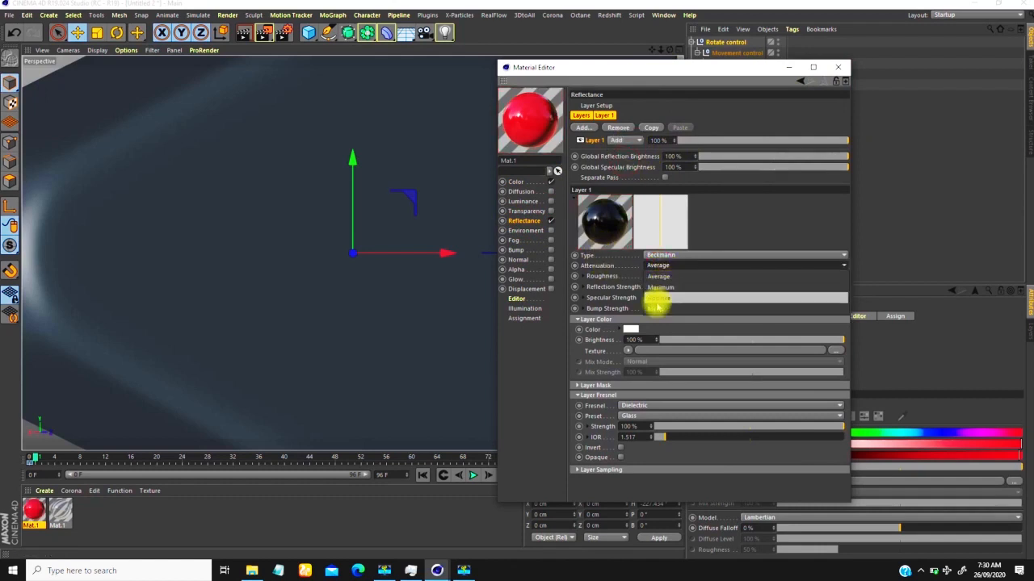
left_click(655, 298)
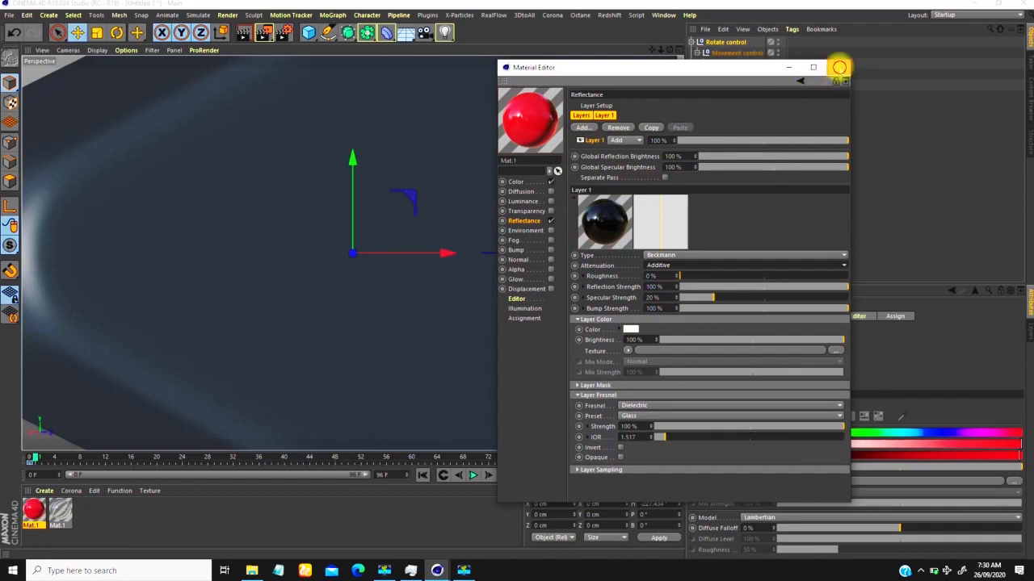
Step: Close the Material Editor, and apply the red material to Logo and the glass material to Subdivision Surface
left_click(839, 68)
left_click_drag(33, 510, 717, 86)
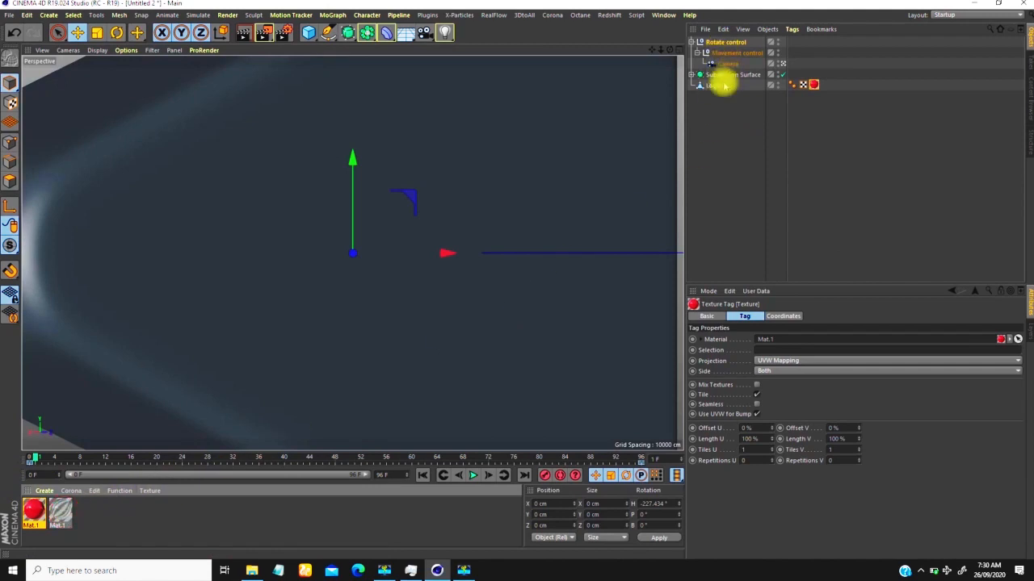
left_click(692, 74)
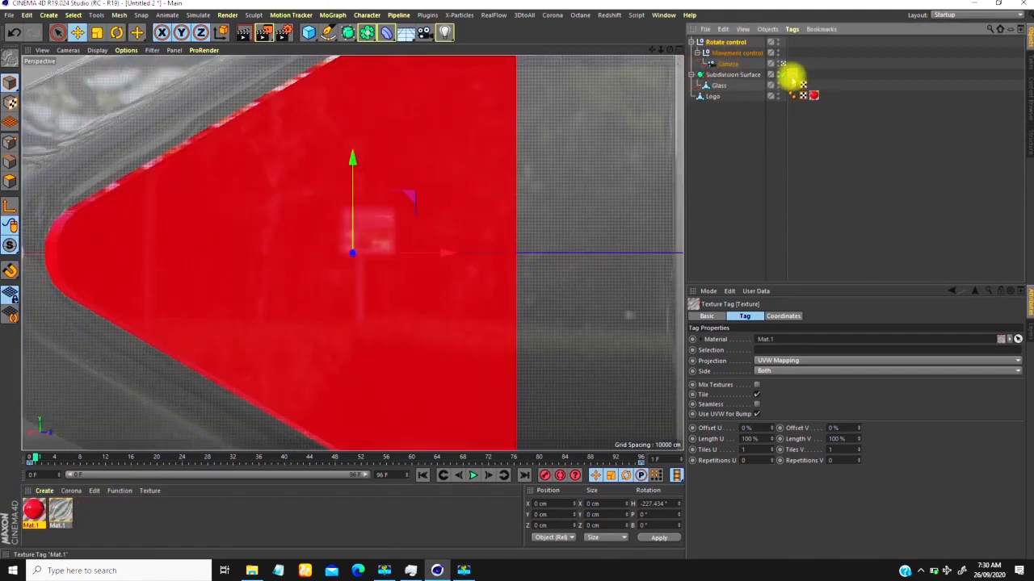
Step: Play the animation to review the glass and red logo through the camera, and return to the first frame
left_click(473, 475)
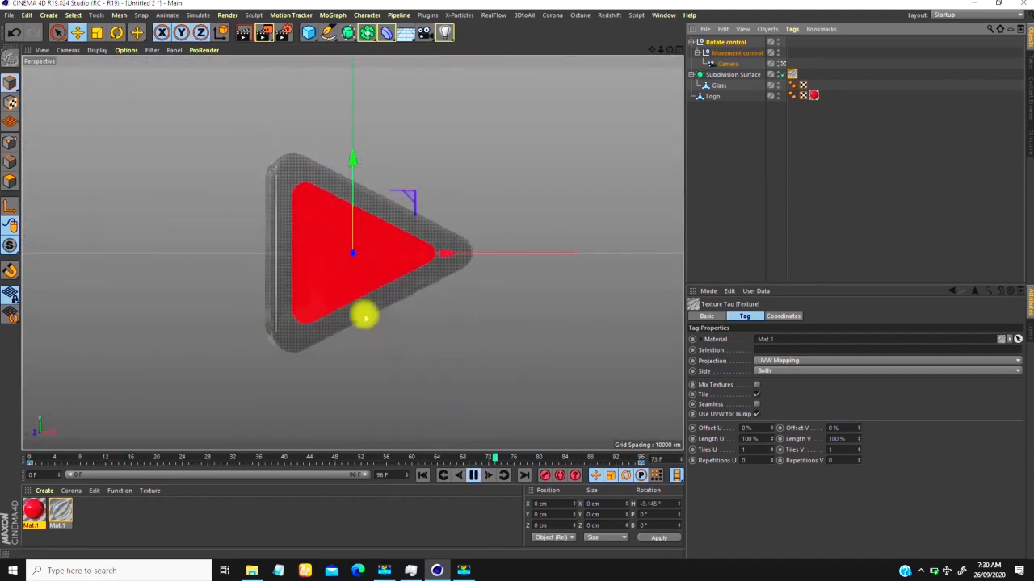
left_click(473, 474)
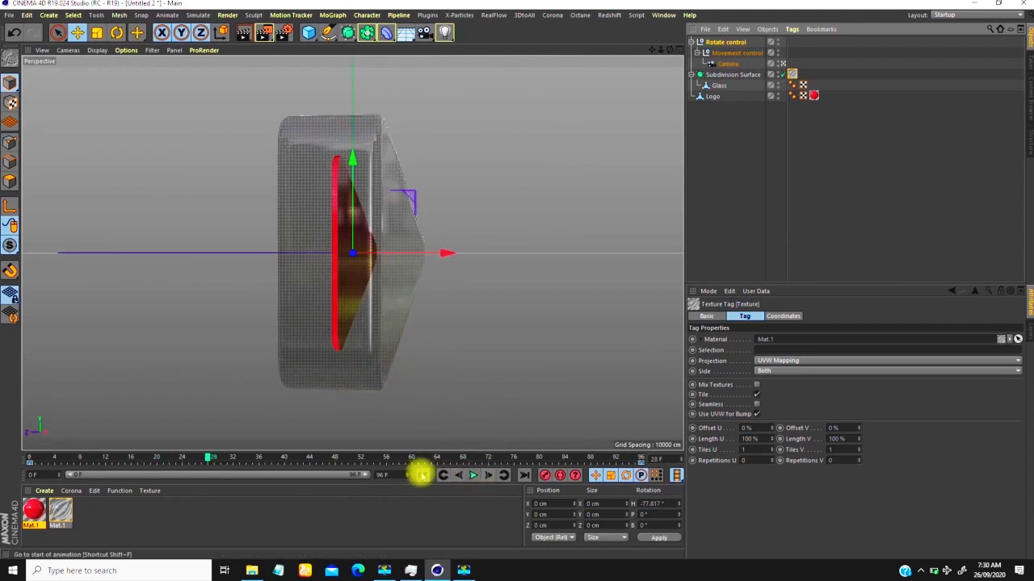
left_click(421, 475)
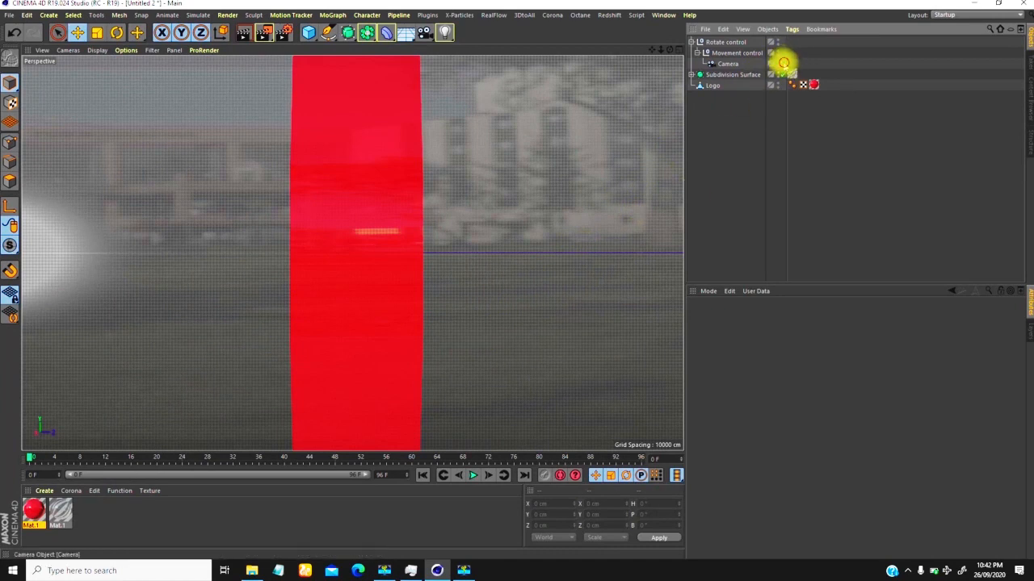
Step: Leave the camera view at frame 30 and delete the material tags from Subdivision Surface and Logo
left_click(784, 62)
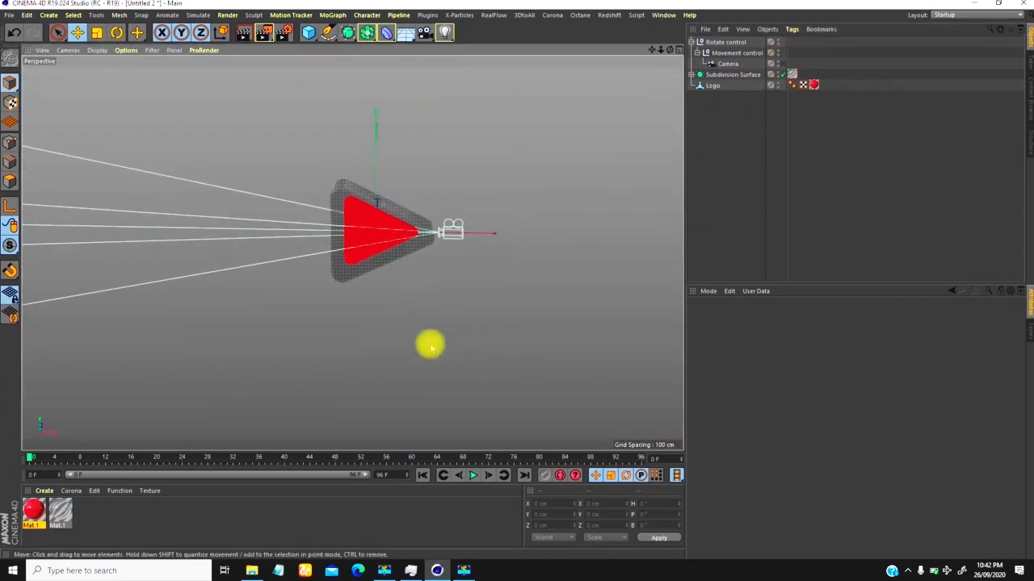
left_click_drag(30, 459, 222, 368)
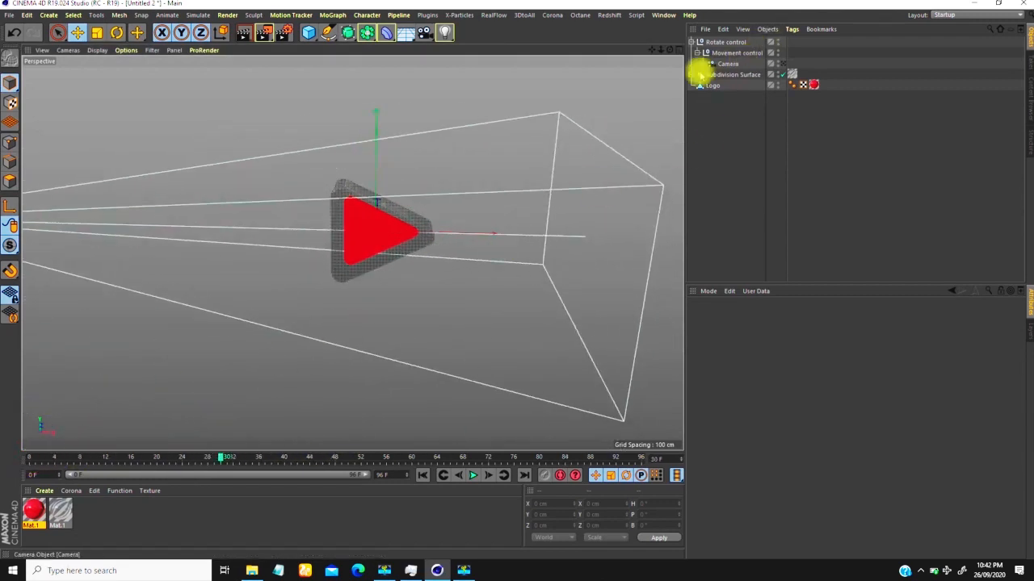
left_click(792, 82)
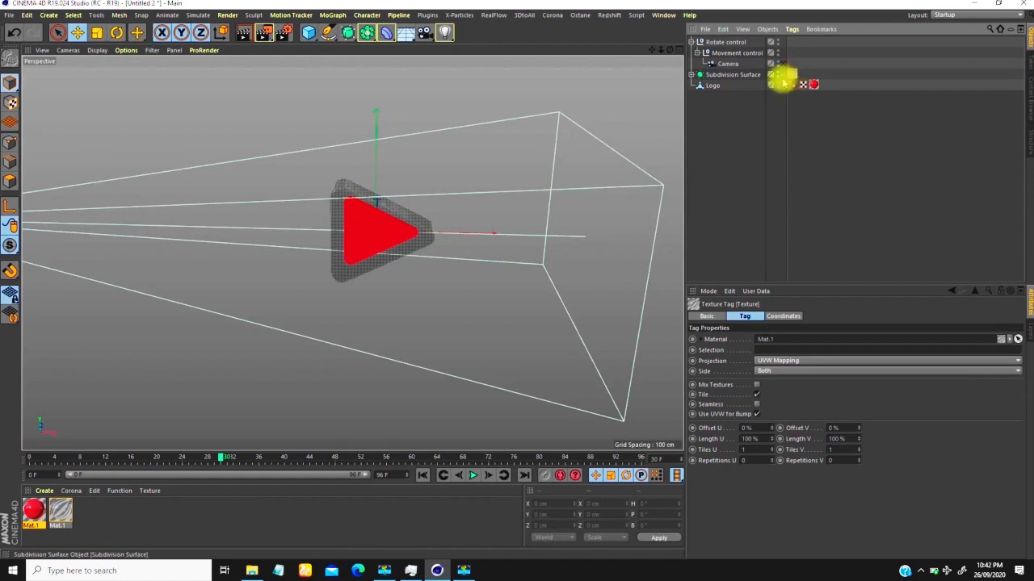
key("Delete")
left_click(815, 86)
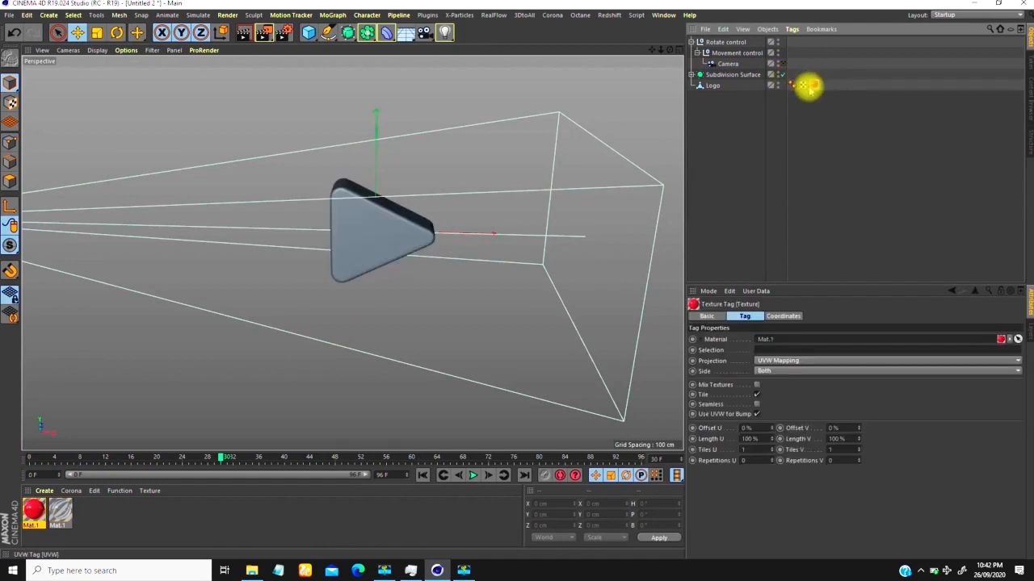
key("Delete")
Step: Rename the Subdivision Surface object to Glass and deselect it
left_click(699, 75)
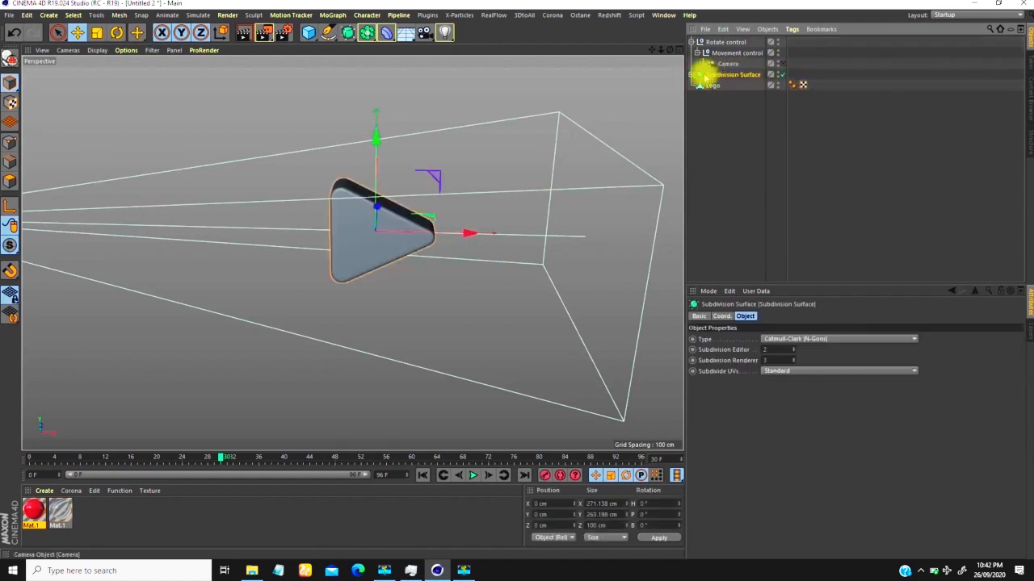
left_click(692, 75)
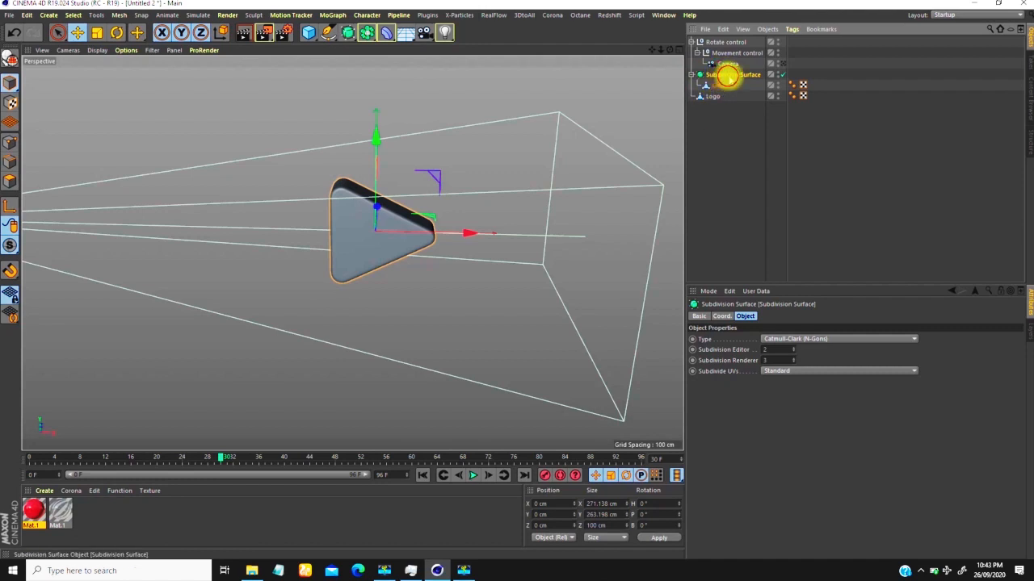
double_click(729, 77)
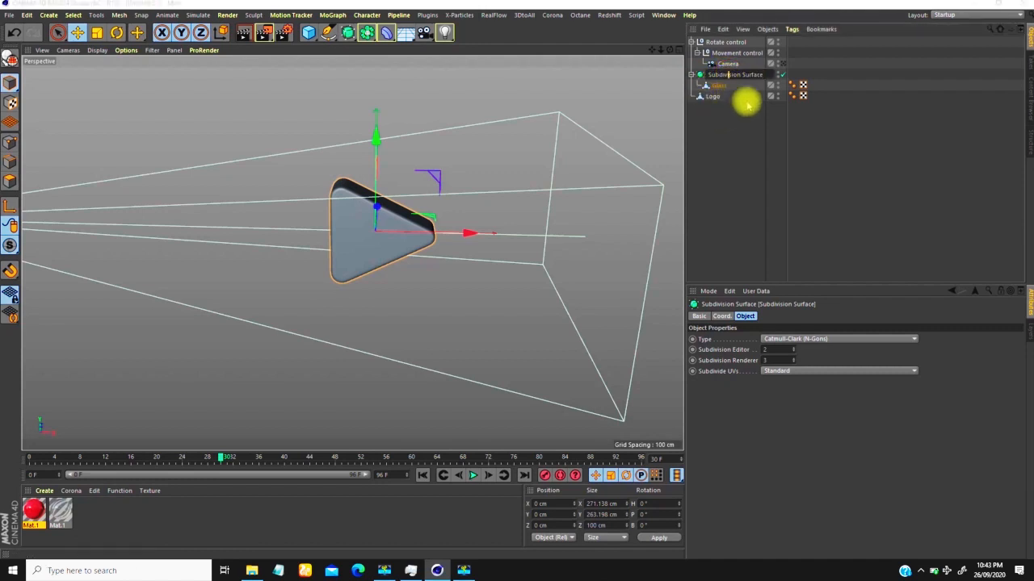
left_click_drag(763, 76, 631, 71)
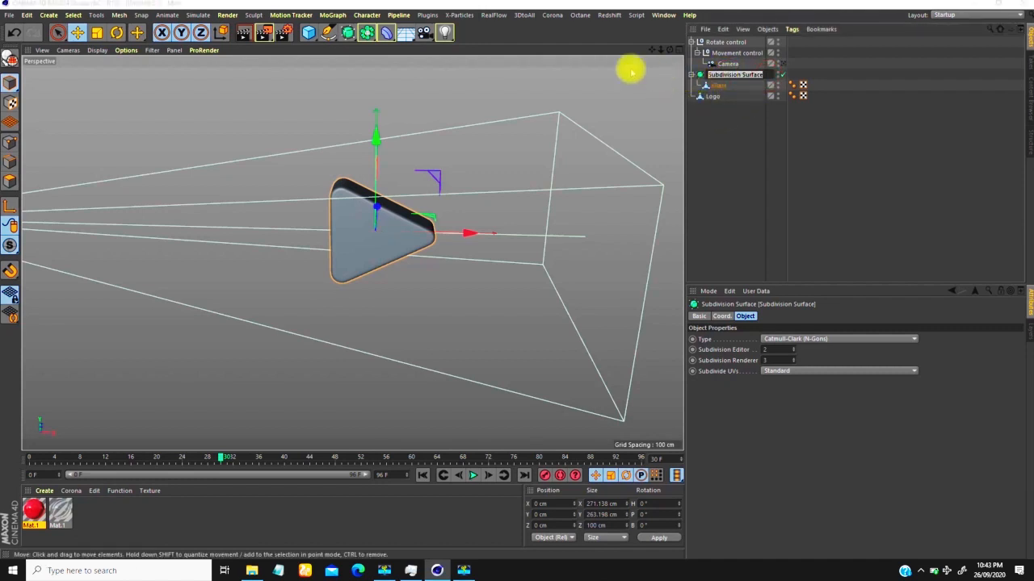
type("Glass")
key("Return")
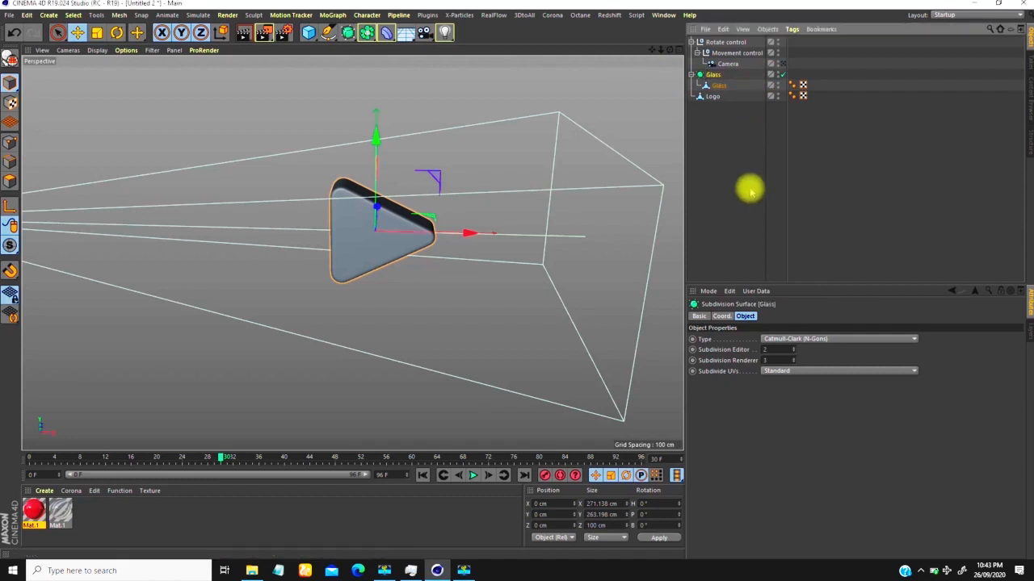
left_click(721, 120)
Step: Examine the untextured logo from outside, and scrub through the animation in the camera view to check the framing
right_click_drag(389, 215, 414, 180, "alt")
mouse_move(356, 234)
left_mouse_down("alt")
mouse_move(371, 221)
mouse_move(372, 234)
left_mouse_up("alt")
mouse_move(358, 201)
right_mouse_down("alt")
mouse_move(371, 180)
mouse_move(382, 190)
mouse_move(351, 213)
right_mouse_up("alt")
left_click_drag(339, 229, 347, 200, "alt")
mouse_move(356, 196)
right_mouse_down("alt")
mouse_move(371, 174)
mouse_move(385, 207)
right_mouse_up("alt")
left_click_drag(369, 219, 357, 253, "alt")
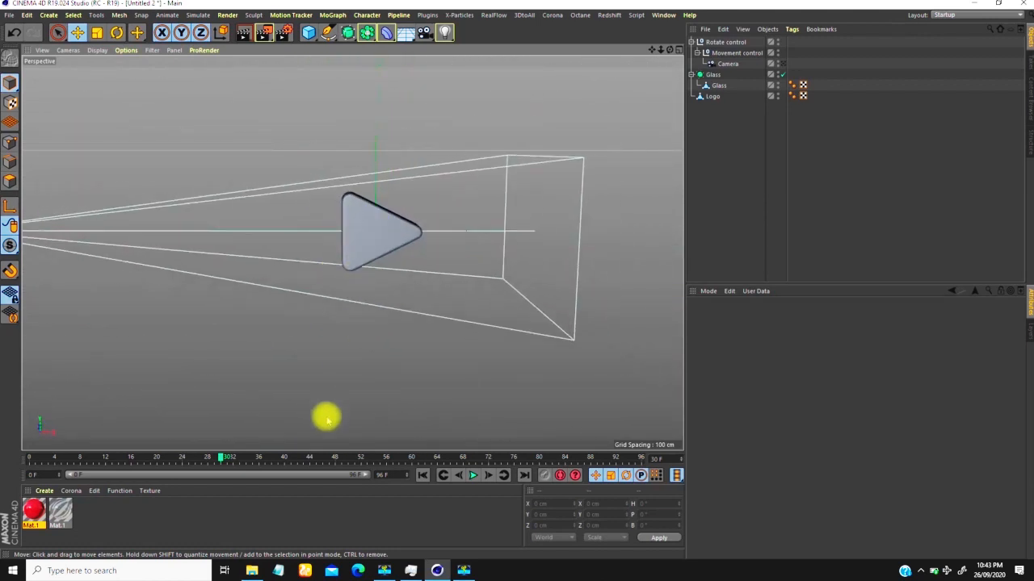
left_click(783, 64)
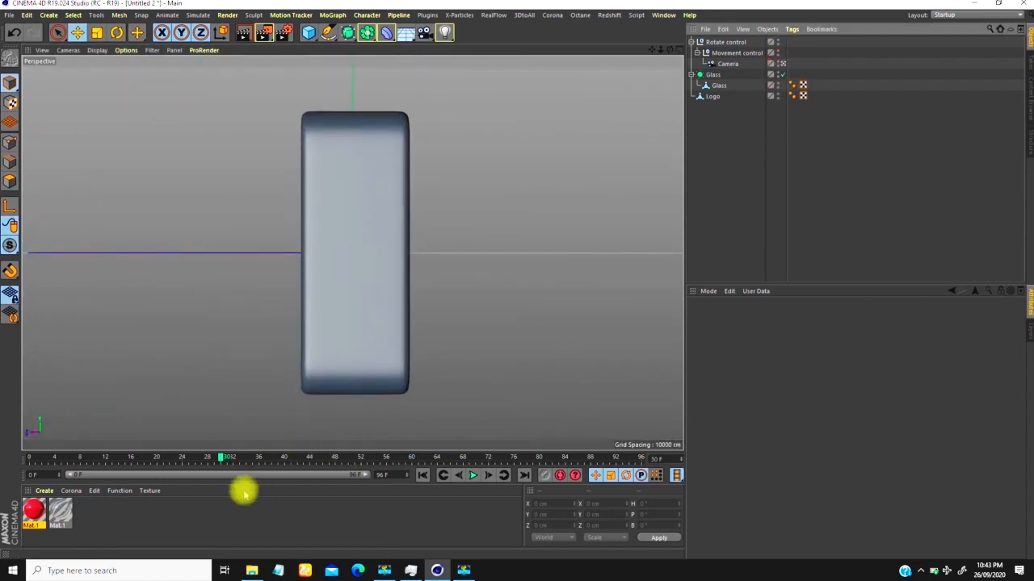
left_click_drag(222, 457, 4, 489)
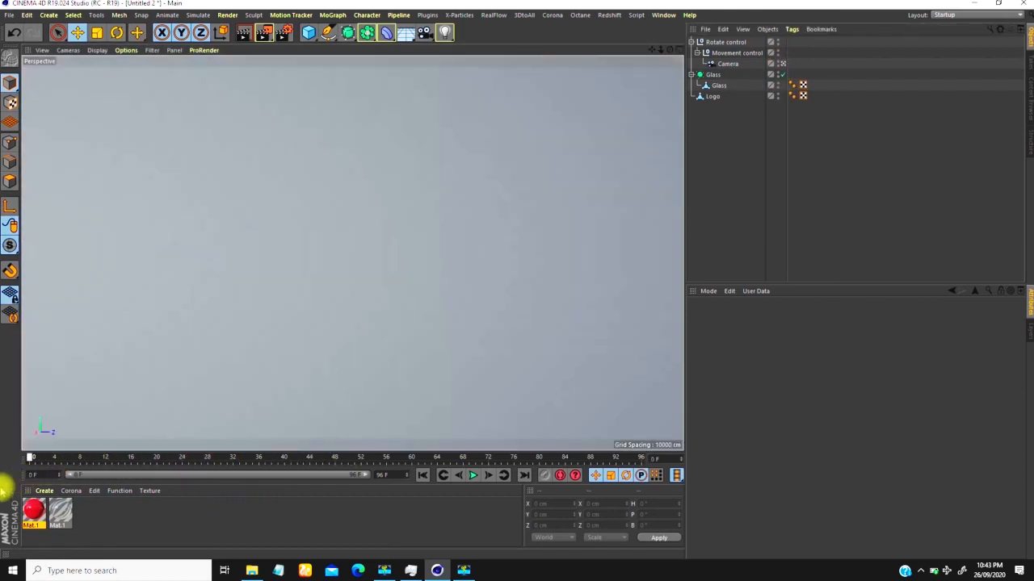
left_click_drag(29, 458, 337, 452)
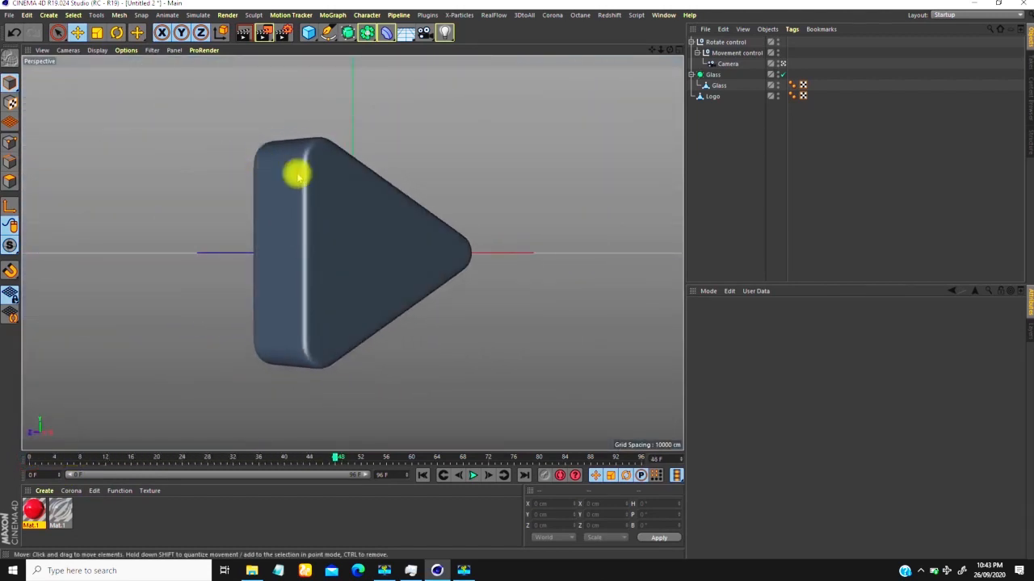
left_click_drag(334, 457, 434, 457)
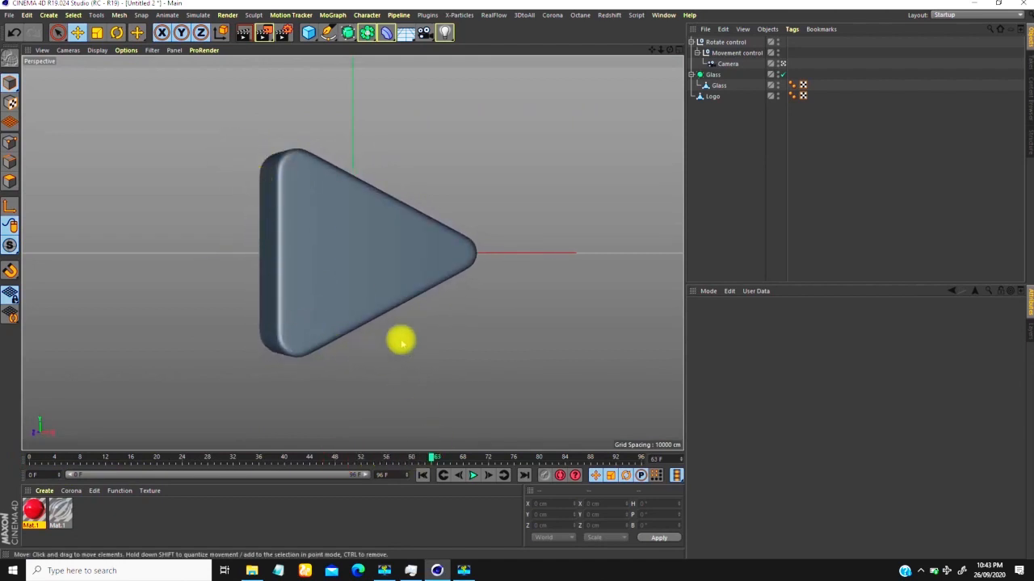
left_click_drag(433, 457, 35, 429)
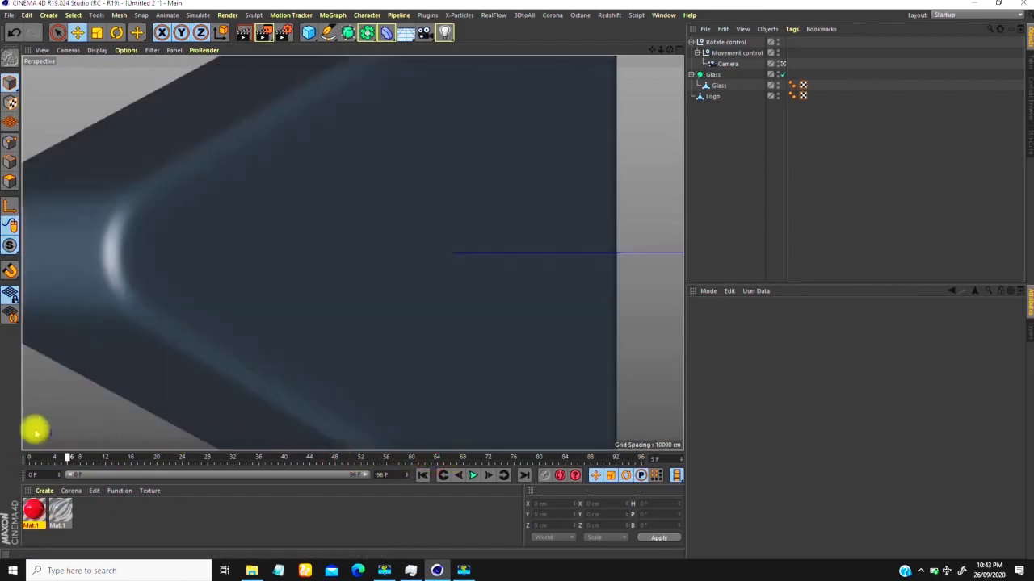
Step: Leave the camera view at frame 0 and add a Voronoi Fracture object to the scene
left_click(782, 64)
scroll(413, 246, "down", 8)
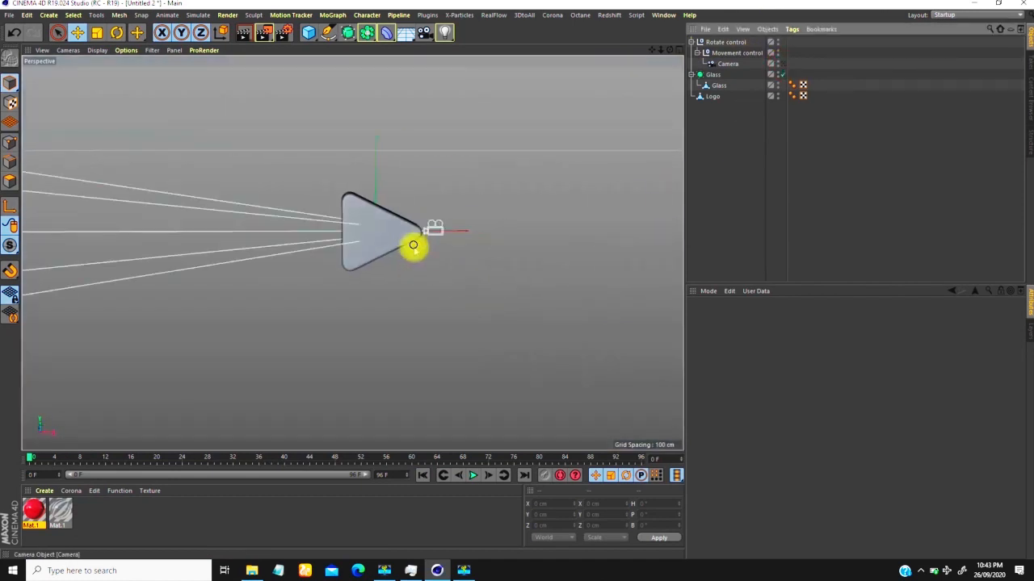
mouse_move(419, 282)
left_mouse_down("alt")
mouse_move(446, 297)
mouse_move(437, 289)
left_mouse_up("alt")
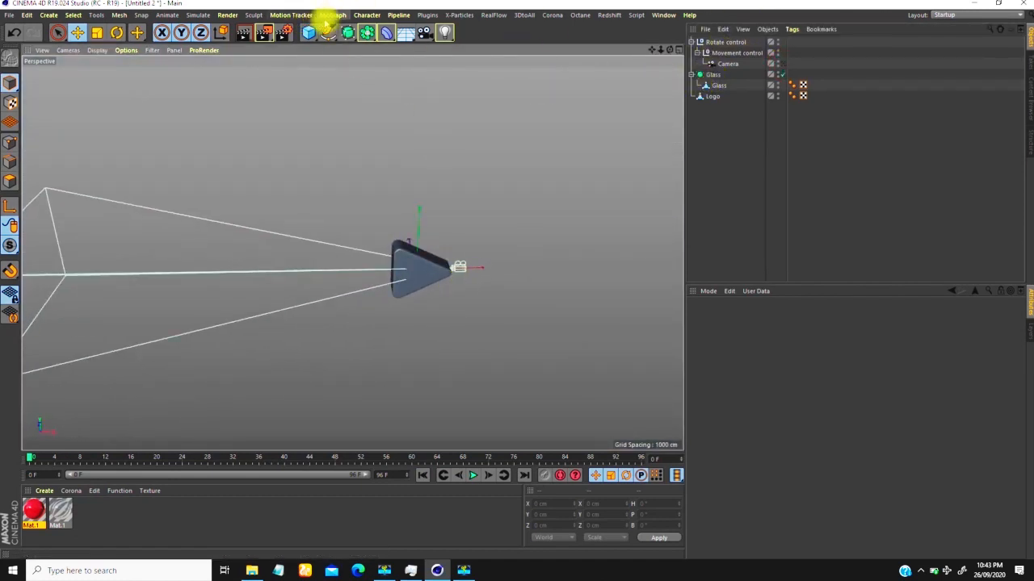
left_click(327, 16)
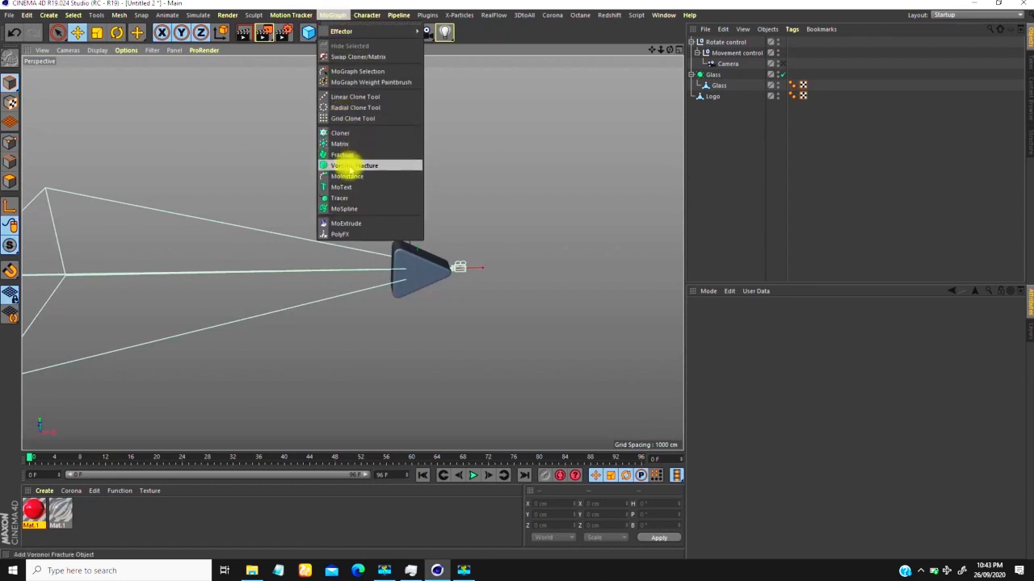
left_click(353, 165)
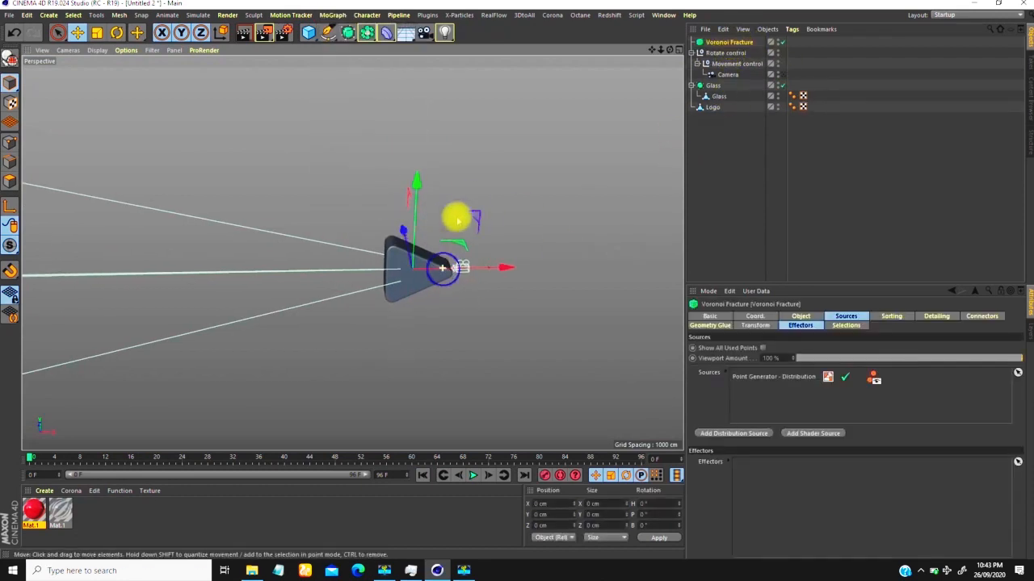
right_click_drag(457, 219, 445, 218, "alt")
left_click_drag(397, 262, 400, 256, "alt")
Step: Place the Voronoi Fracture object directly above the Glass subdivision surface in the hierarchy and rename it Glass
left_click_drag(716, 42, 709, 77)
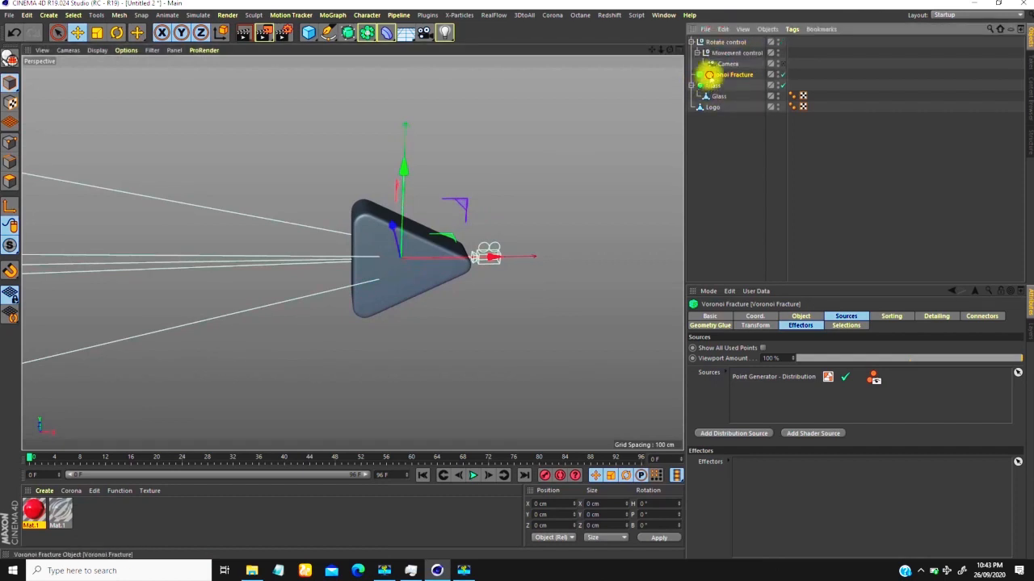
double_click(716, 75)
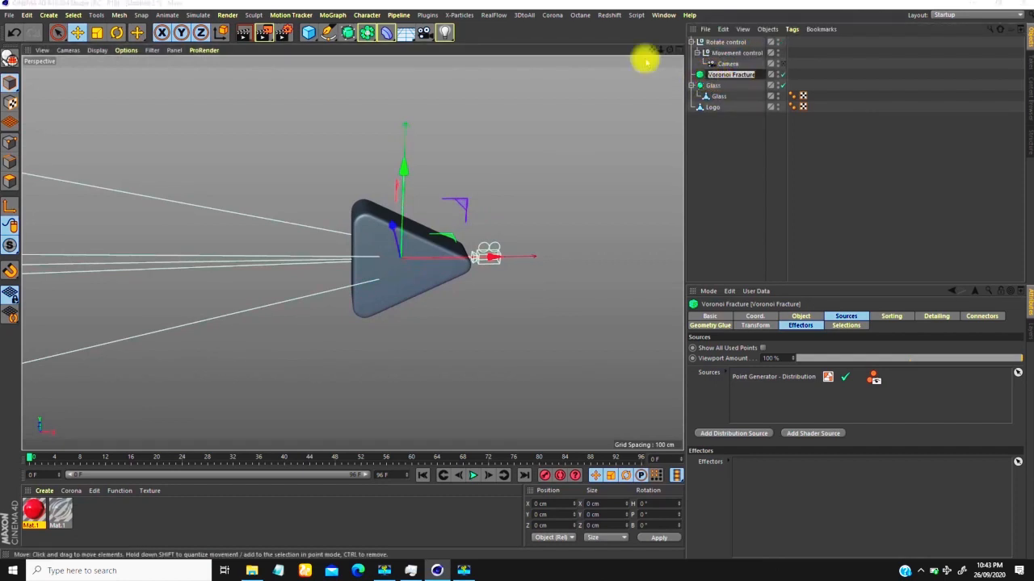
type("Glass")
key("Return")
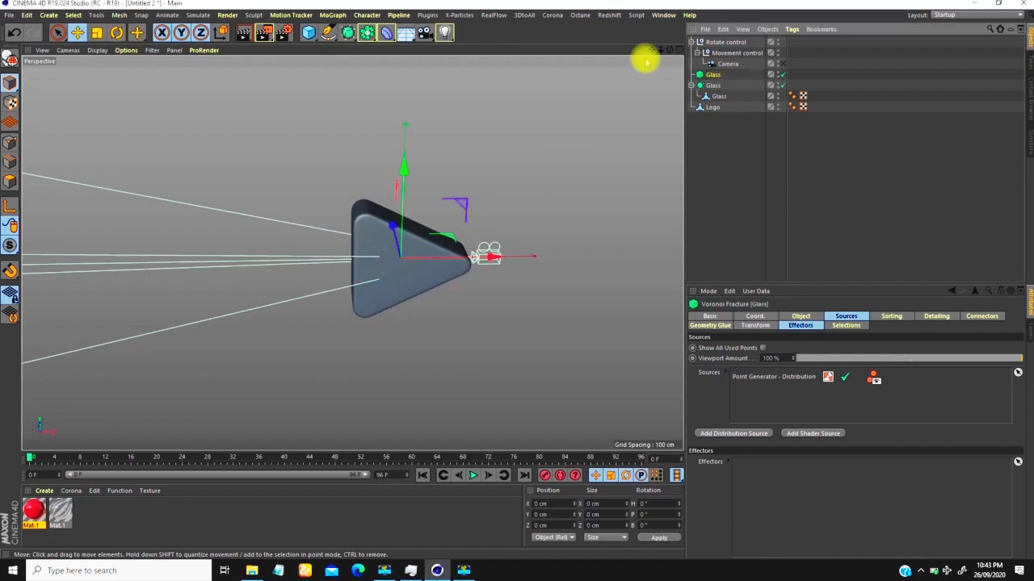
Step: Collapse the Glass subdivision surface and make it a child of the Glass Voronoi Fracture
left_click(692, 85)
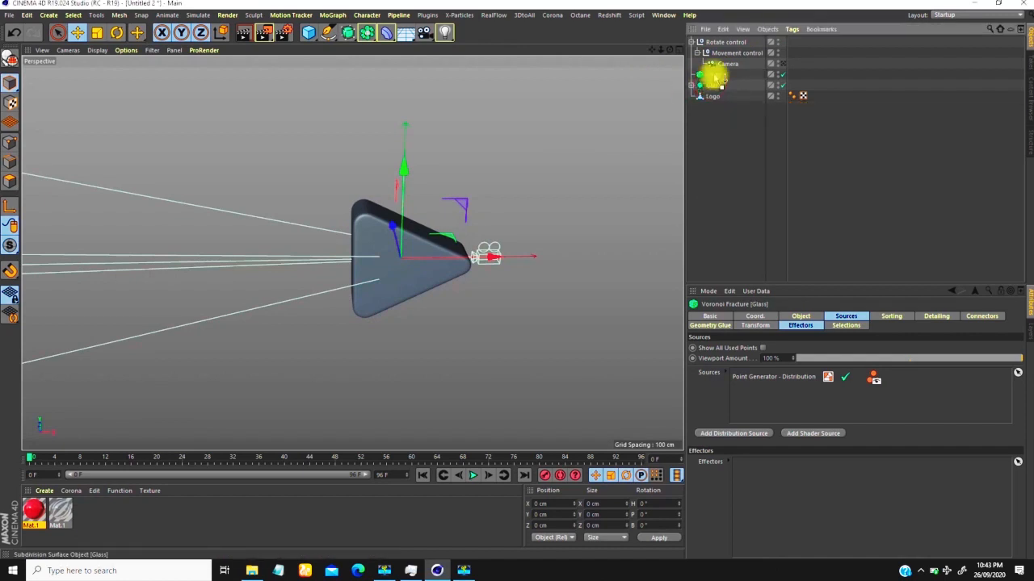
left_click(714, 85)
scroll(394, 242, "up", 2)
mouse_move(380, 265)
left_mouse_down("alt")
mouse_move(404, 232)
mouse_move(508, 220)
mouse_move(368, 253)
mouse_move(404, 258)
left_mouse_up("alt")
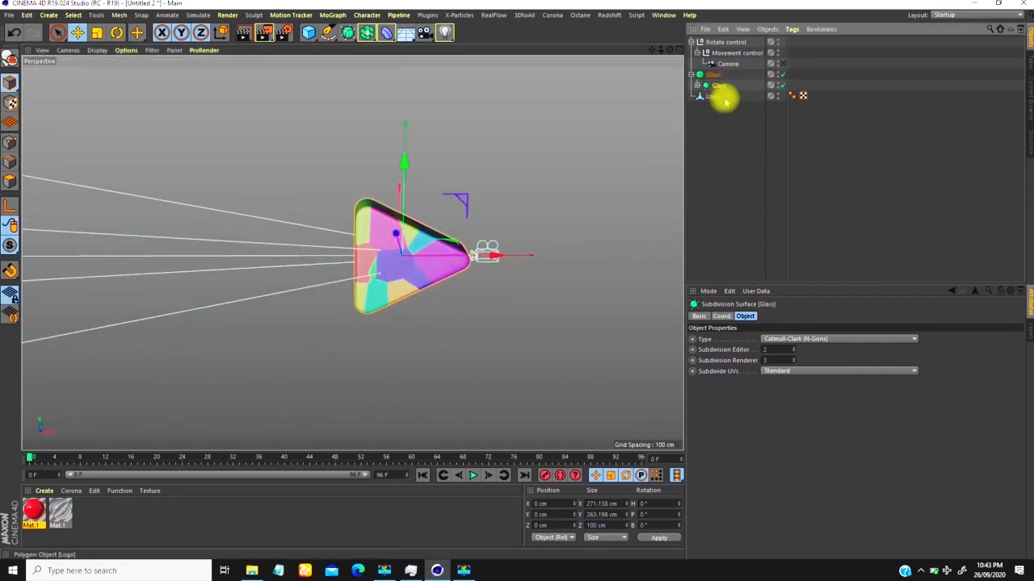
Step: Set the distribution type of the Glass Voronoi Fracture's Point Generator source to Exponential
left_click(713, 74)
left_click(846, 315)
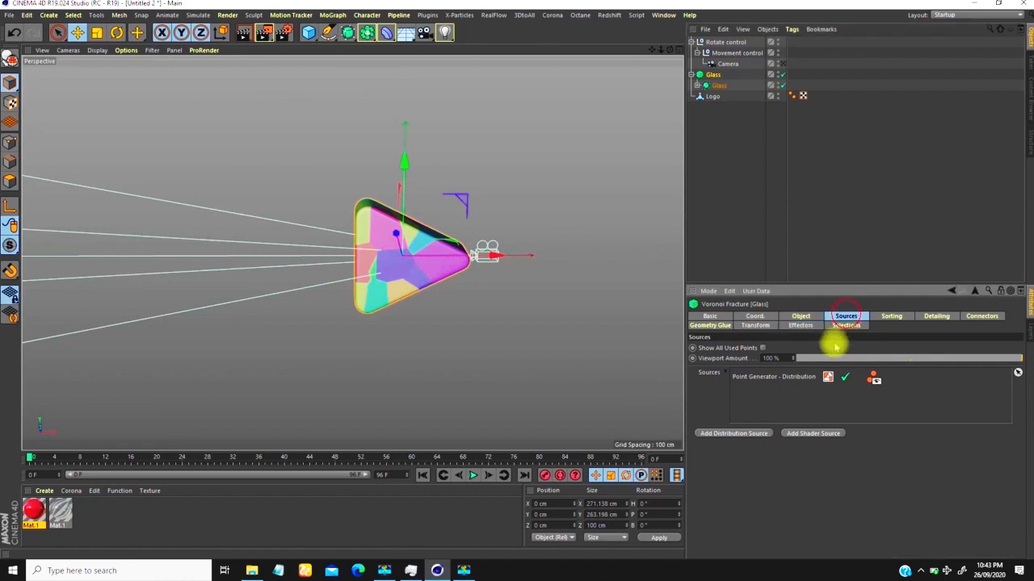
left_click(750, 377)
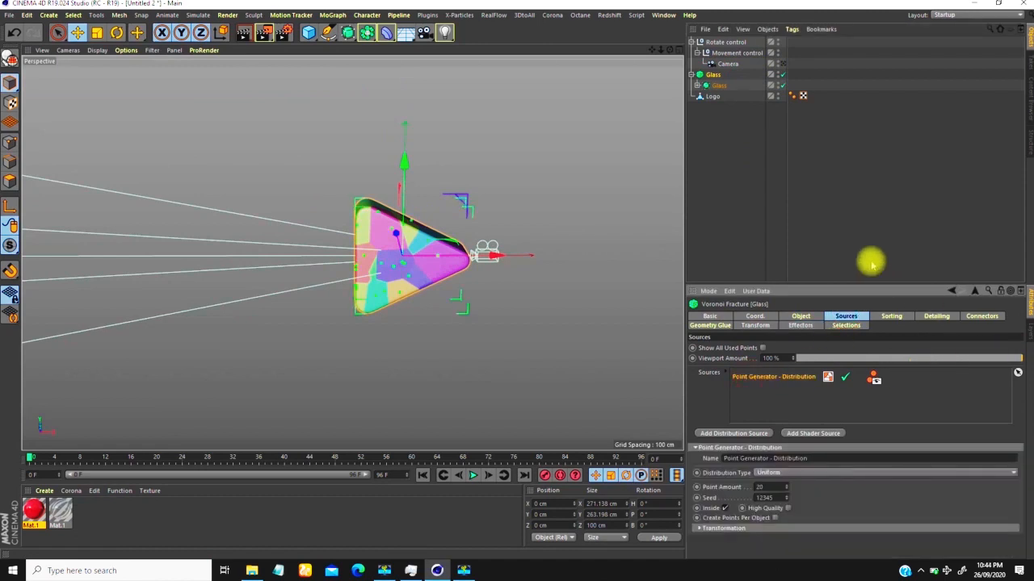
left_click_drag(856, 284, 848, 161)
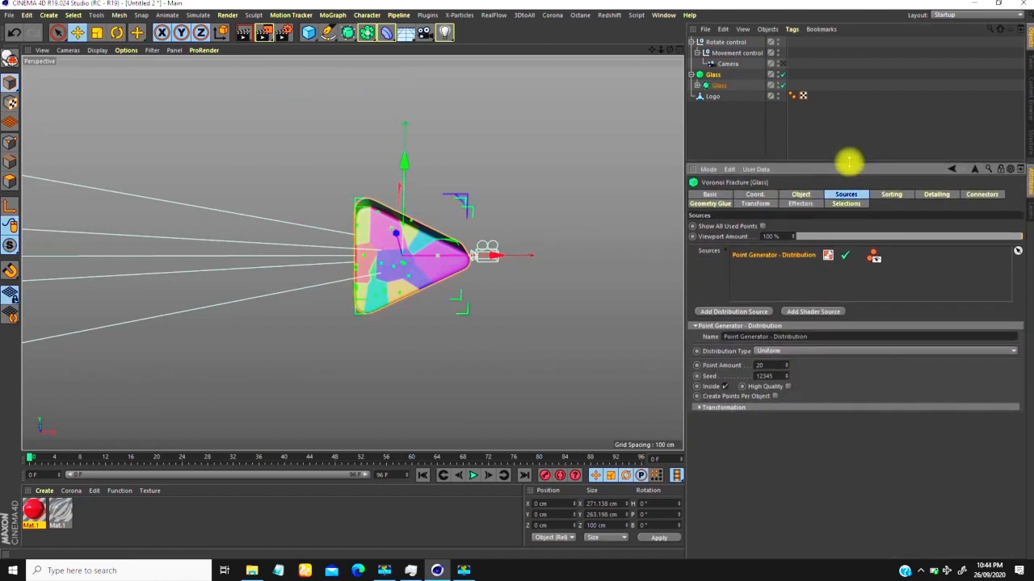
right_click_drag(436, 266, 488, 159, "alt")
middle_click_drag(390, 275, 393, 257, "alt")
right_click_drag(388, 274, 371, 293, "alt")
left_click_drag(371, 293, 361, 241, "alt")
right_click_drag(370, 254, 342, 184, "alt")
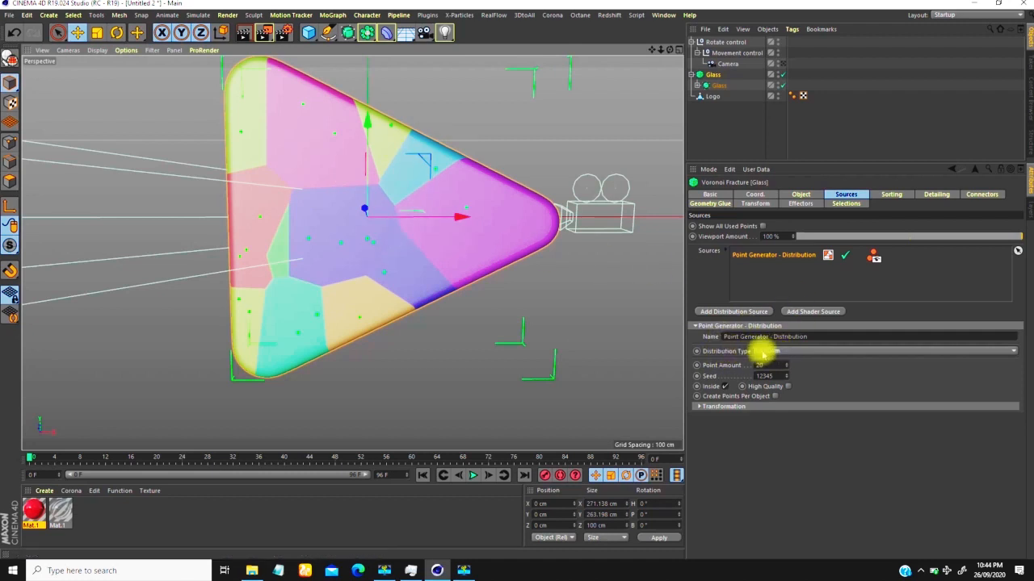
left_click(764, 353)
left_click(774, 396)
Step: Set the exponential distribution's X-Axis Affection to positive, with the Y and Z axes off
left_click_drag(517, 331, 487, 270, "alt")
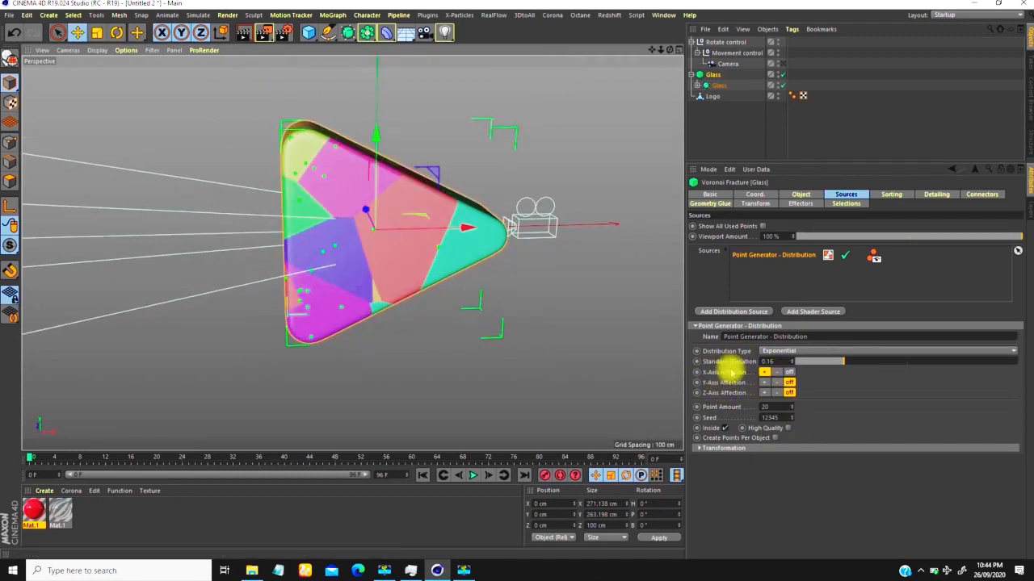
left_click_drag(442, 290, 396, 261, "alt")
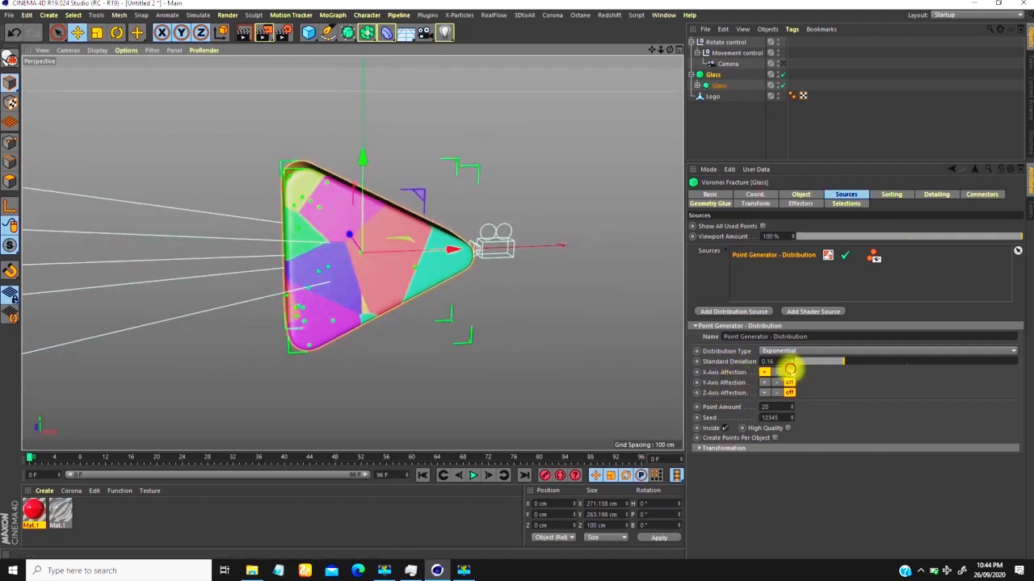
mouse_move(379, 270)
left_mouse_down("alt")
mouse_move(375, 252)
mouse_move(635, 235)
mouse_move(324, 258)
mouse_move(416, 272)
mouse_move(365, 262)
left_mouse_up("alt")
left_click(764, 372)
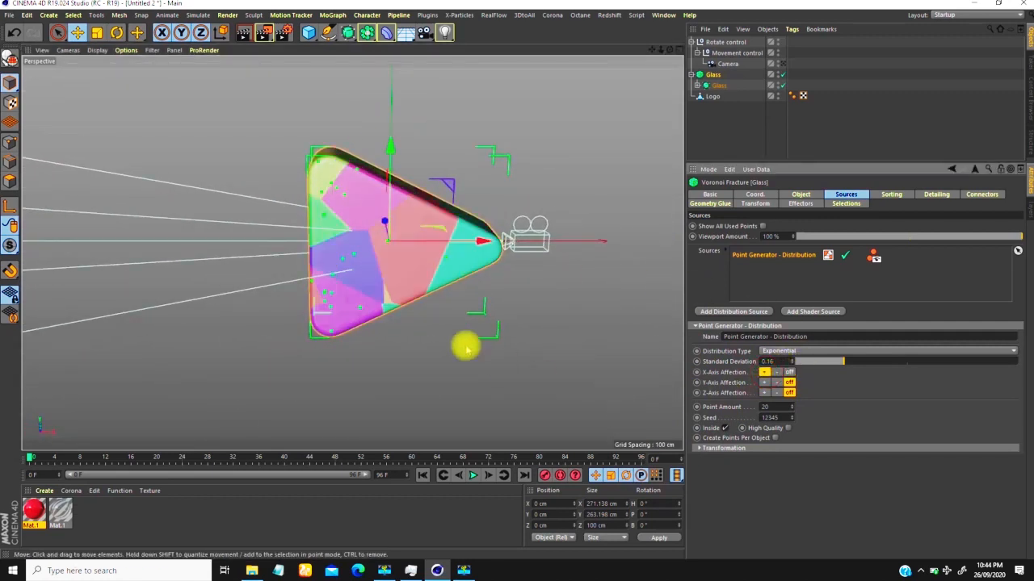
left_click_drag(369, 272, 358, 235, "alt")
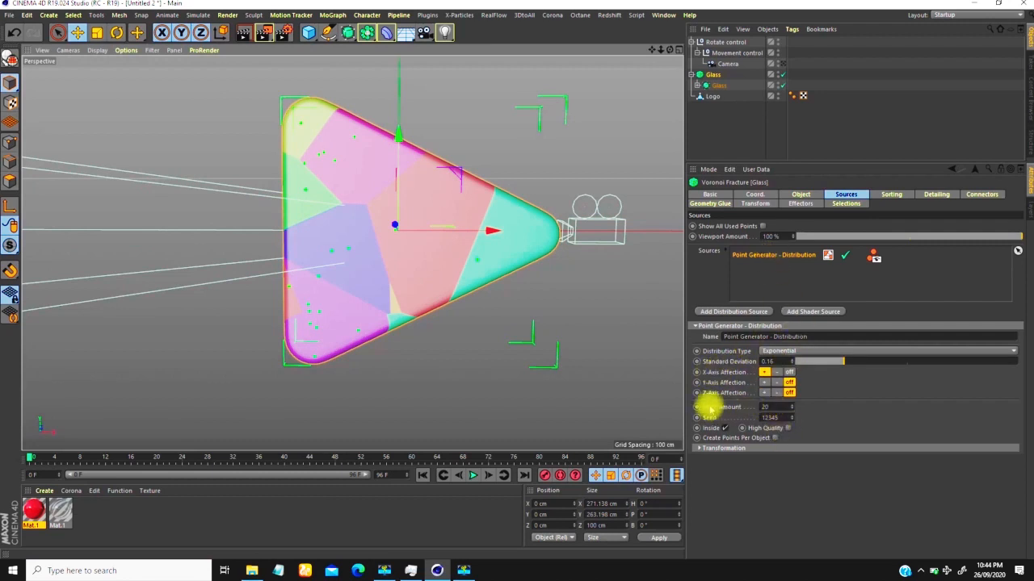
Step: Set the Point Generator's point amount to 250 and inspect the fractured glass from several angles
left_click(764, 407)
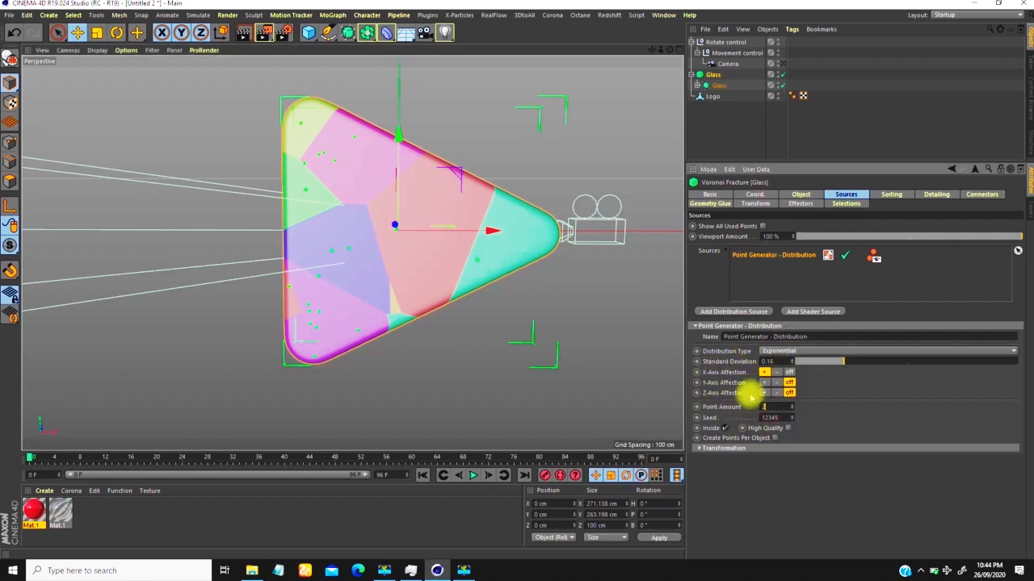
left_click(358, 226)
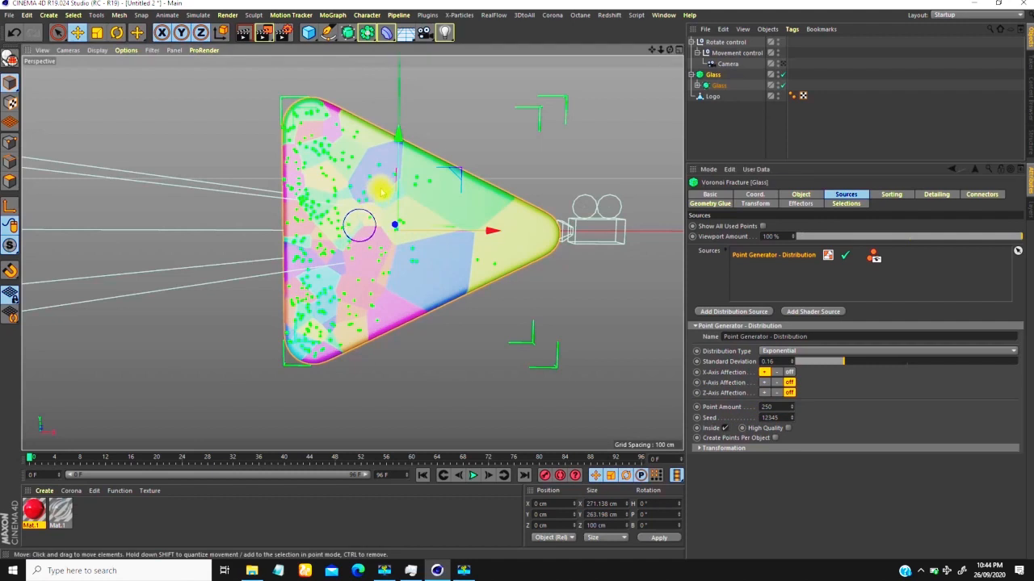
scroll(359, 226, "up", 4)
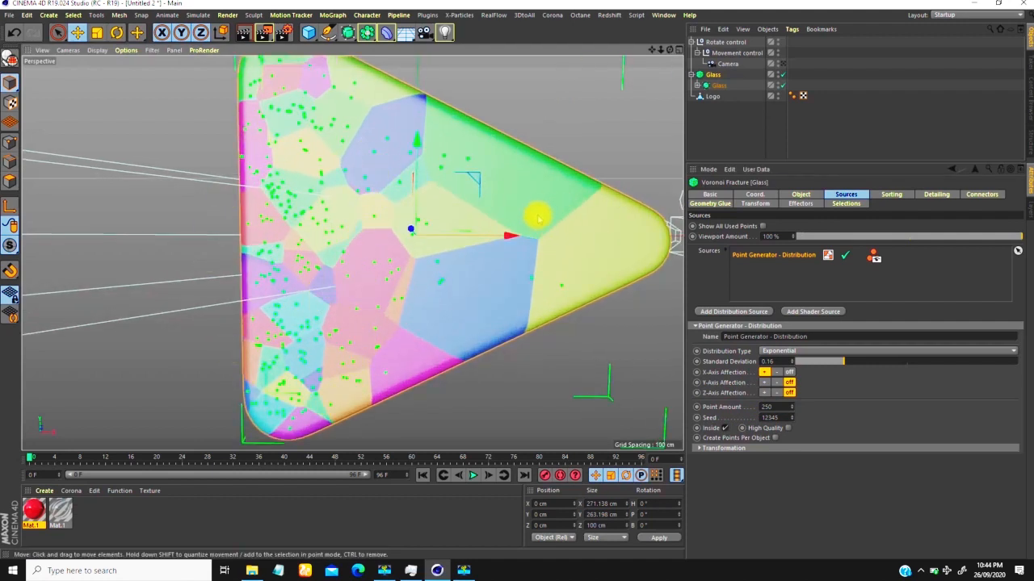
scroll(342, 222, "down", 3)
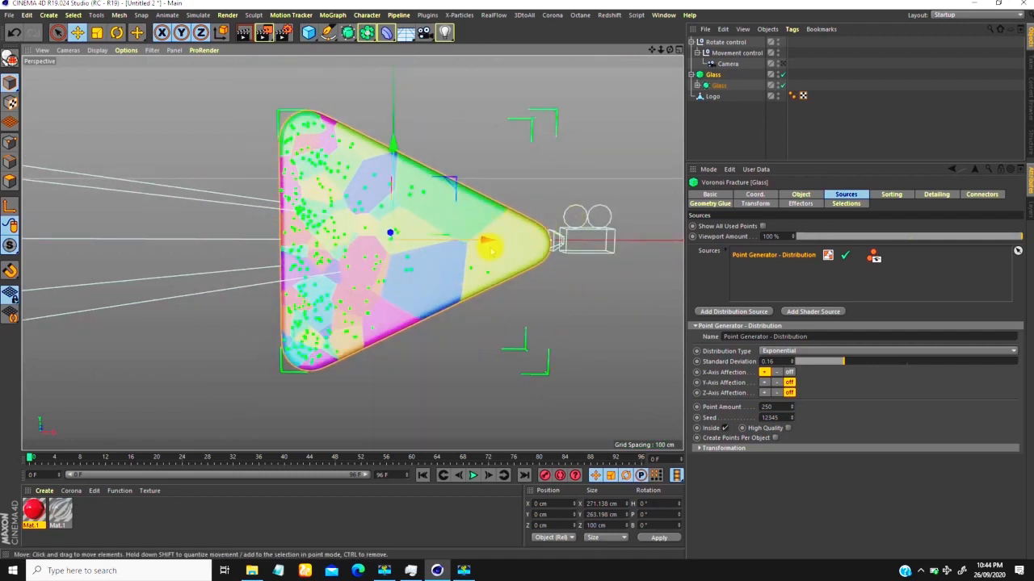
left_click_drag(424, 292, 349, 277, "alt")
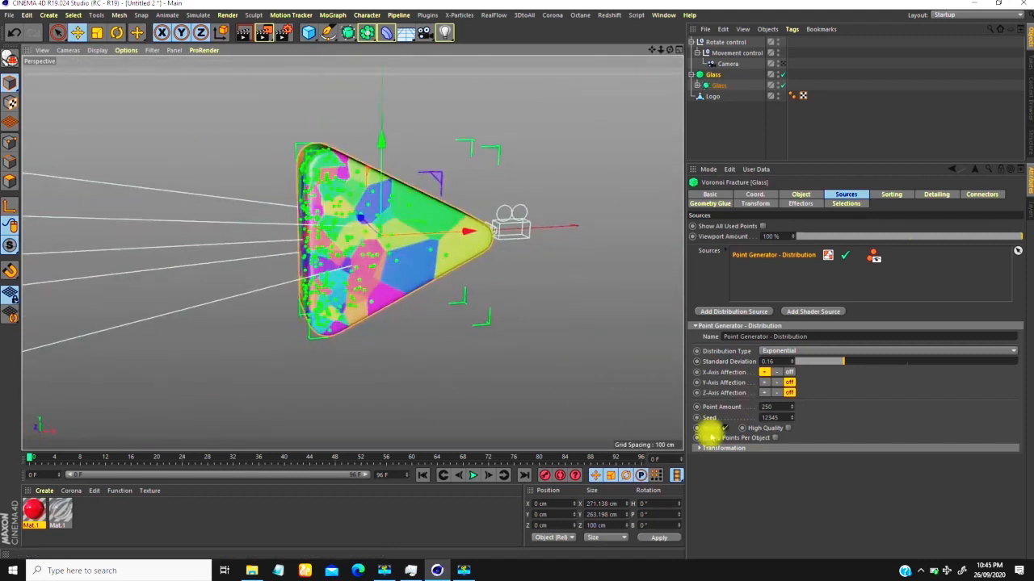
left_click_drag(400, 246, 356, 247, "alt")
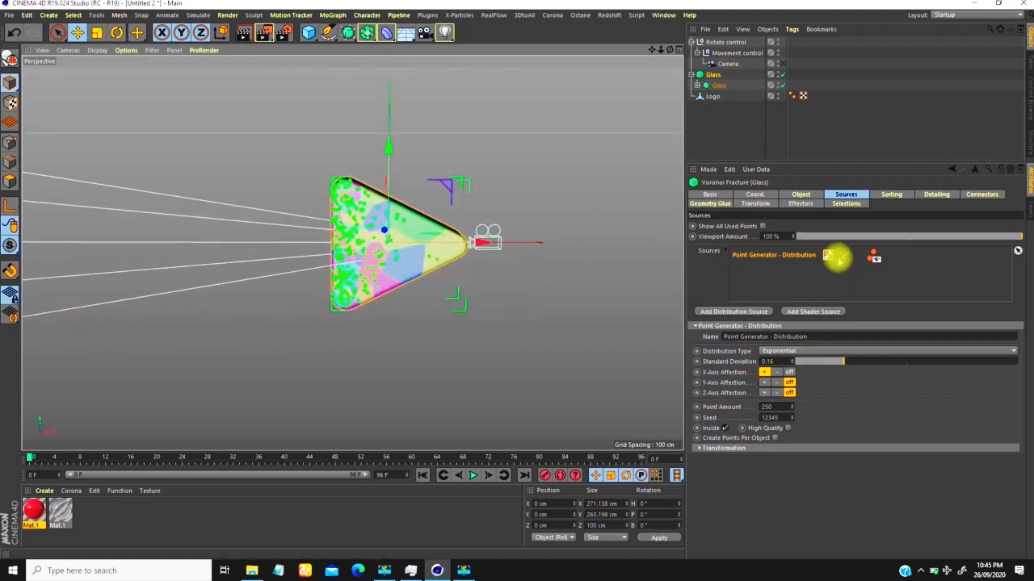
Step: Hide the Point Generator's source points in the viewport so only the coloured fragments are displayed
left_click_drag(364, 282, 396, 255, "alt")
scroll(396, 255, "up", 5)
left_click_drag(379, 186, 359, 262, "alt")
left_click(866, 257)
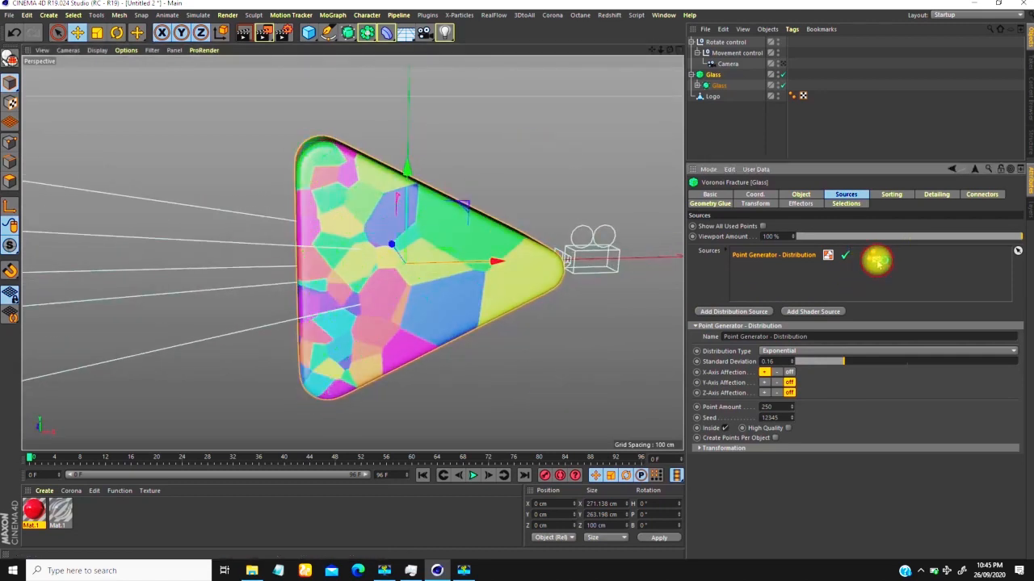
scroll(391, 263, "down", 2)
mouse_move(366, 265)
left_mouse_down("alt")
mouse_move(390, 231)
mouse_move(318, 243)
mouse_move(374, 280)
mouse_move(350, 288)
mouse_move(378, 264)
left_mouse_up("alt")
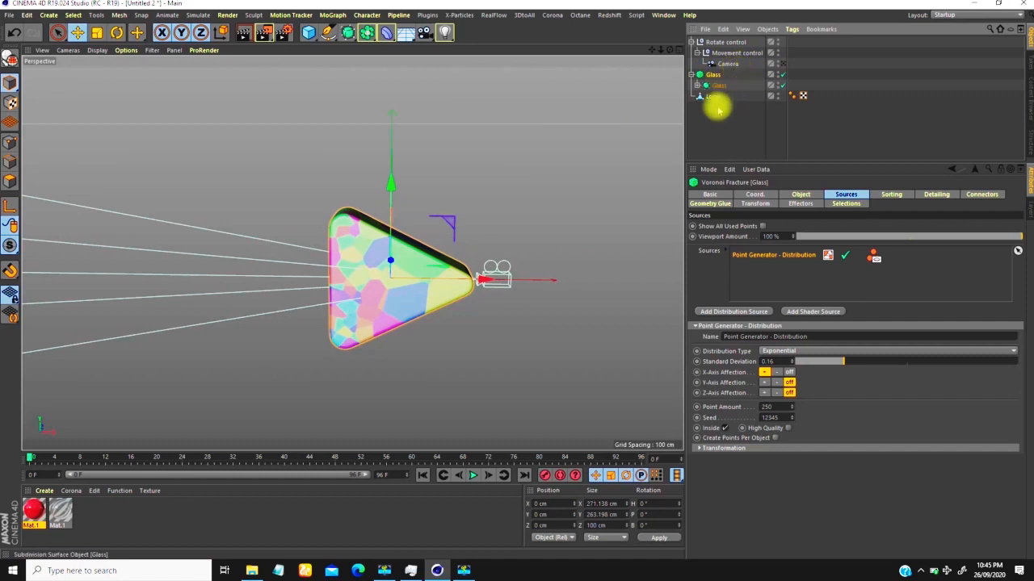
Step: Add a Plain effector to the Glass Voronoi Fracture and look at the displaced fragments
left_click(332, 15)
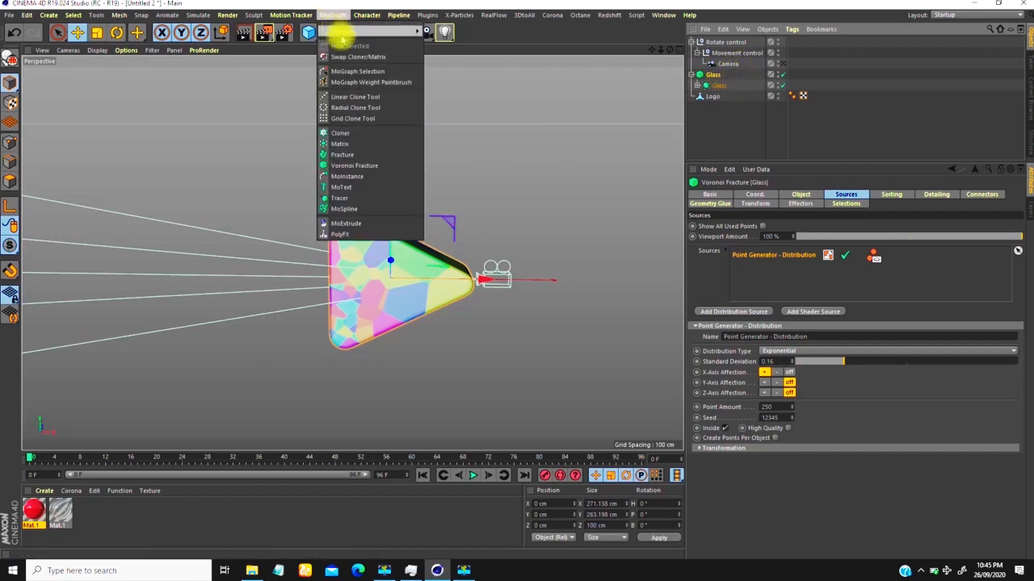
mouse_move(346, 33)
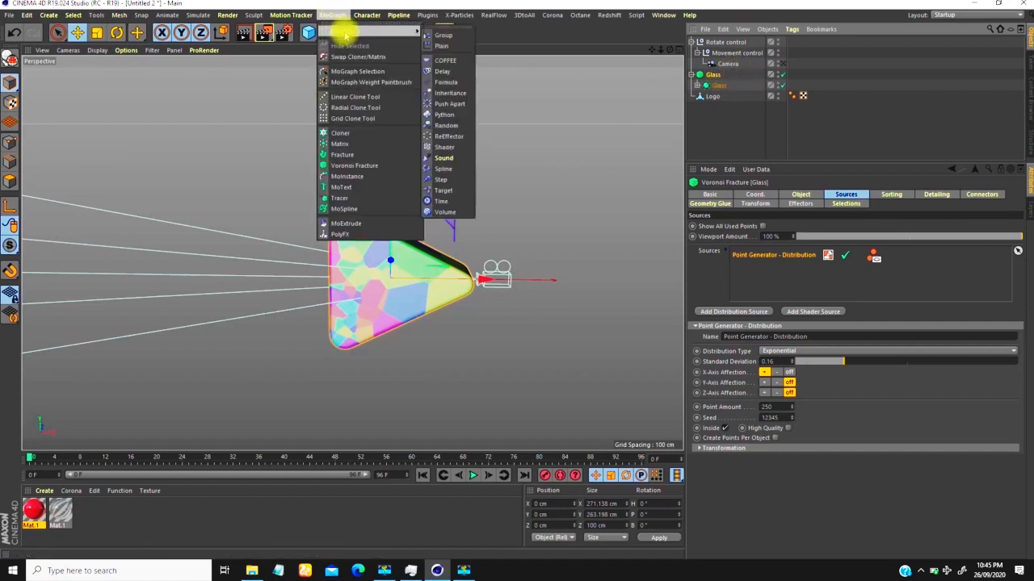
left_click(445, 46)
mouse_move(356, 251)
left_mouse_down("alt")
mouse_move(427, 219)
mouse_move(350, 254)
left_mouse_up("alt")
scroll(354, 198, "up", 4)
middle_click_drag(360, 175, 357, 207, "alt")
mouse_move(316, 218)
left_mouse_down("alt")
mouse_move(455, 205)
mouse_move(270, 237)
mouse_move(328, 234)
left_mouse_up("alt")
left_click_drag(372, 260, 368, 147, "alt")
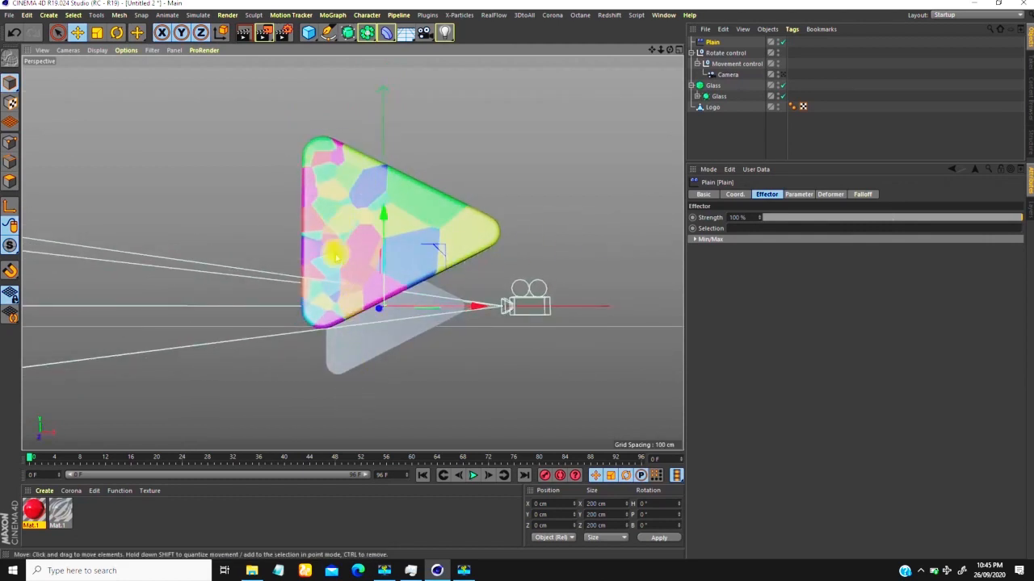
Step: Try a P.Y position offset of 129 cm on the Plain effector, and reset the value to 100 cm
left_click(715, 43)
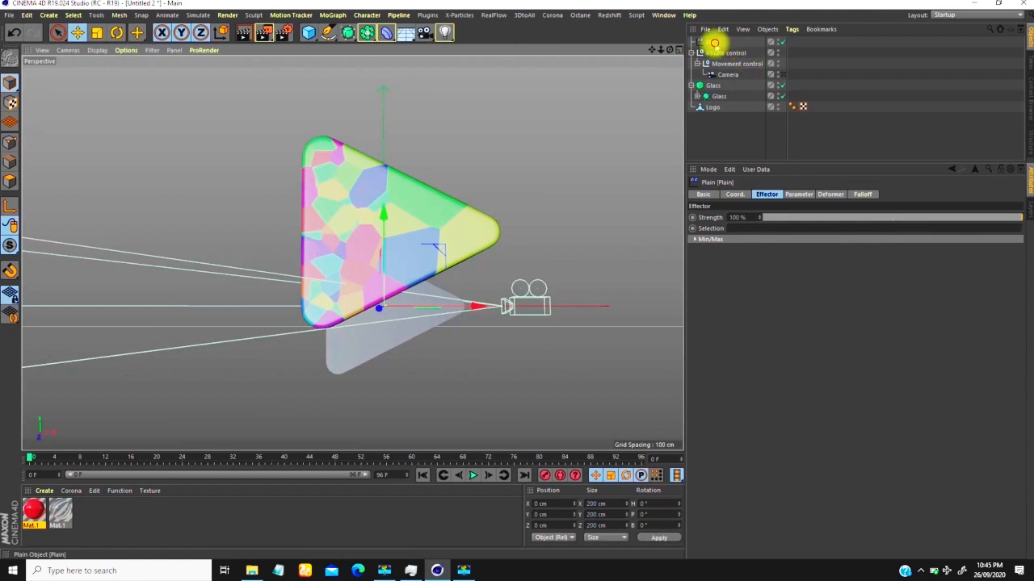
left_click(797, 194)
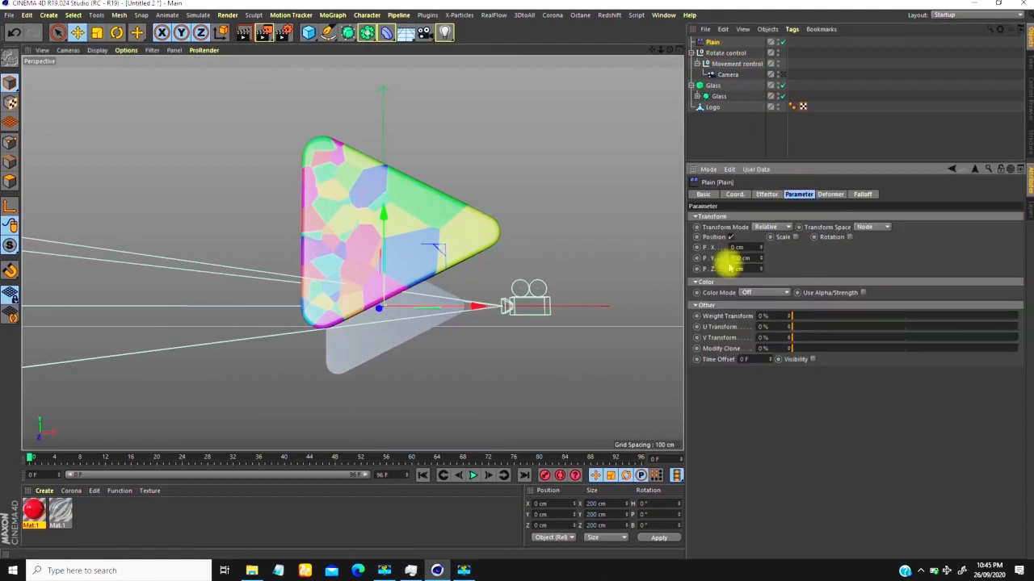
scroll(388, 315, "down", 1)
left_click_drag(388, 313, 366, 312, "alt")
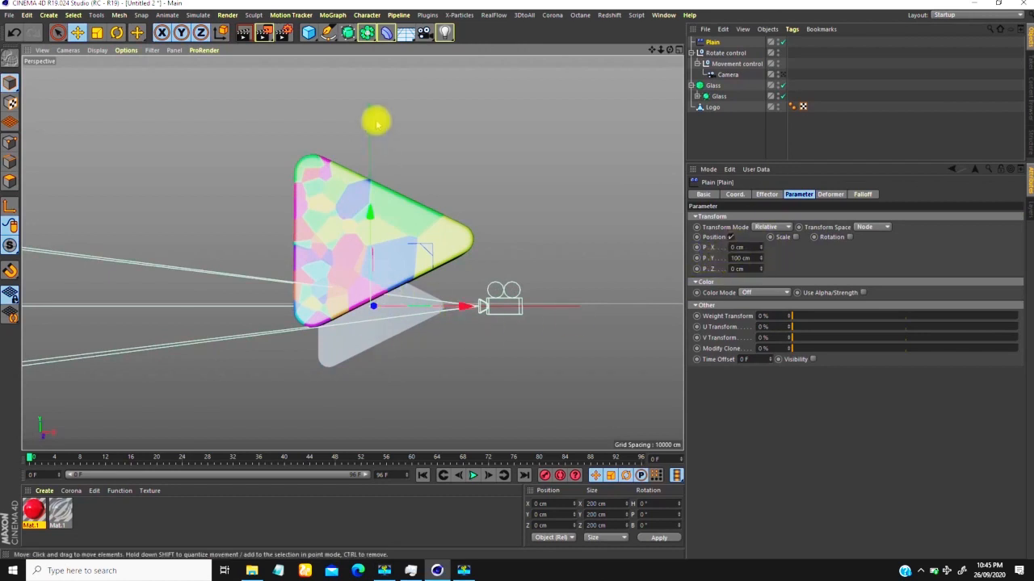
mouse_move(763, 258)
left_mouse_down()
mouse_move(778, 138)
mouse_move(748, 415)
mouse_move(769, 273)
left_mouse_up()
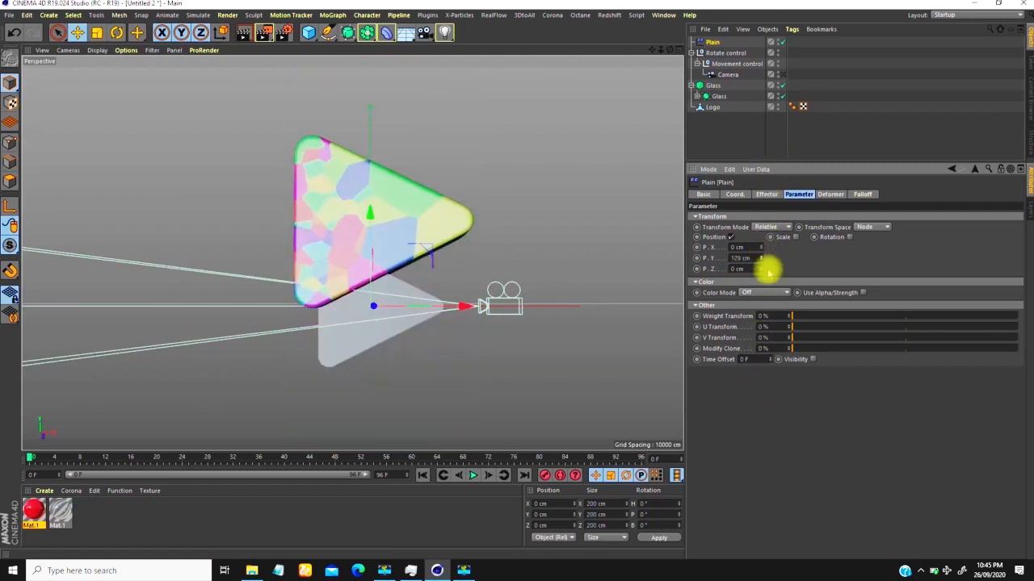
right_click(763, 259)
Step: Set the Plain effector's falloff shape to Linear
right_click_drag(445, 269, 415, 306, "alt")
mouse_move(368, 266)
left_mouse_down("alt")
mouse_move(360, 279)
mouse_move(393, 293)
mouse_move(379, 276)
left_mouse_up("alt")
right_click_drag(339, 214, 346, 160, "alt")
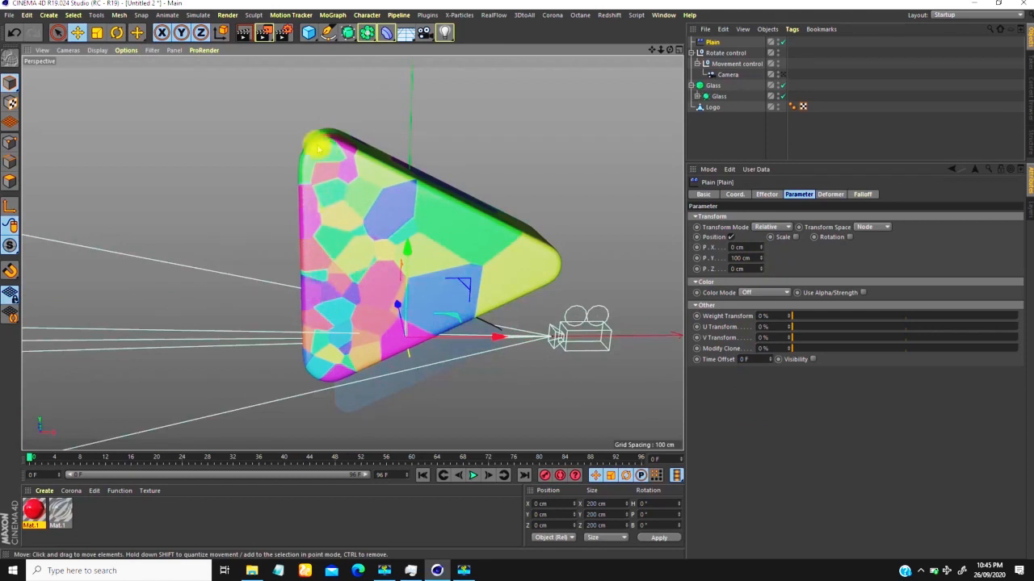
right_click_drag(448, 293, 407, 320, "alt")
left_click_drag(406, 320, 469, 243, "alt")
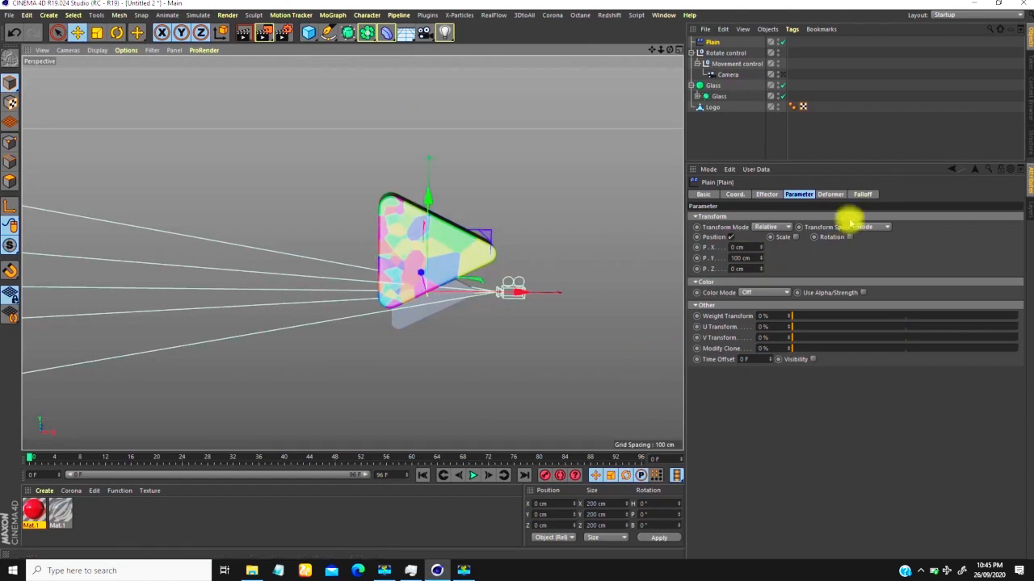
left_click(864, 194)
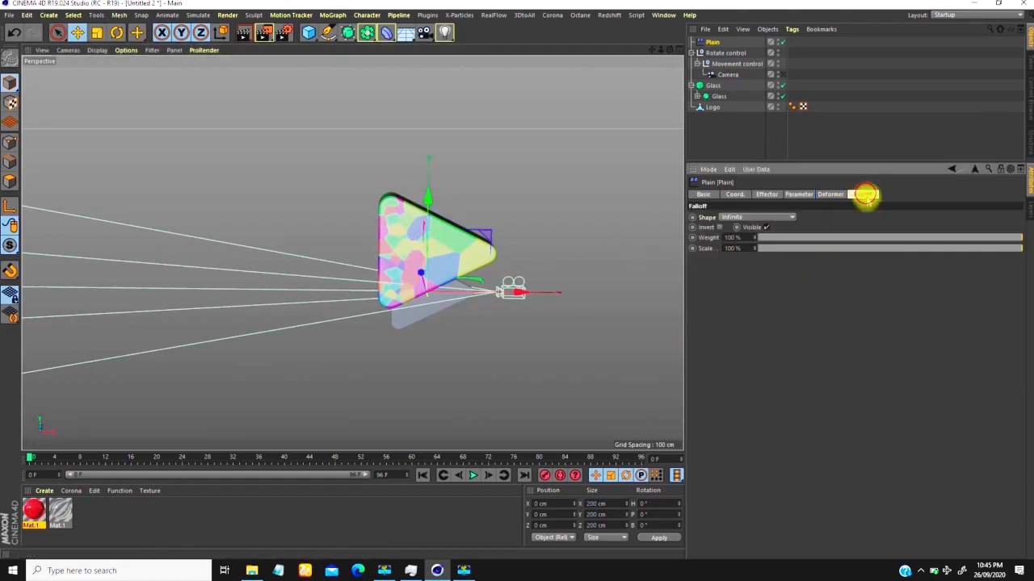
left_click(733, 218)
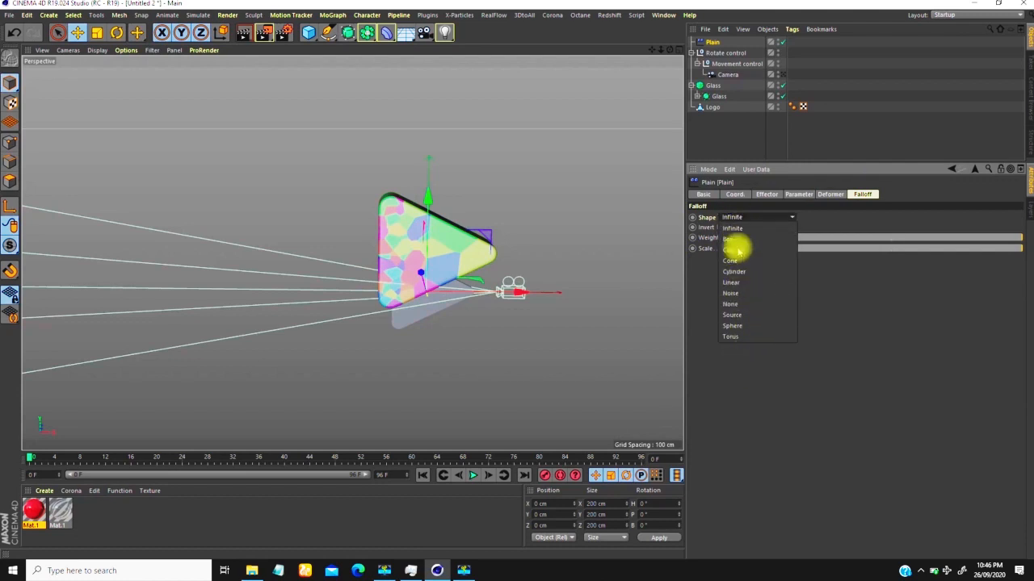
left_click(731, 282)
Step: Rotate the Plain effector to a 90° heading and set its linear falloff to 100%
left_click_drag(630, 306, 485, 298, "alt")
scroll(389, 262, "up", 5)
left_click_drag(386, 228, 336, 261, "alt")
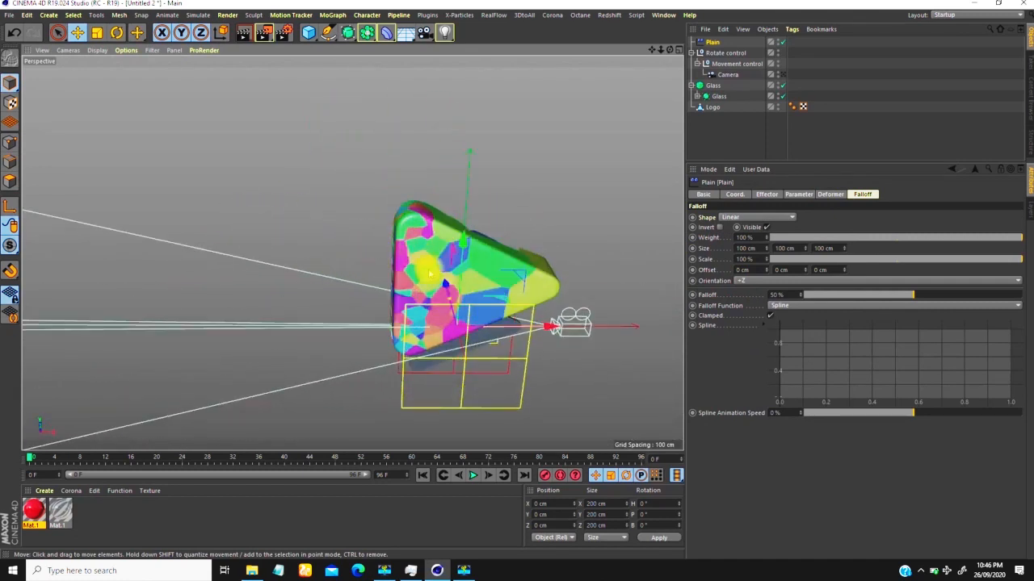
key("r")
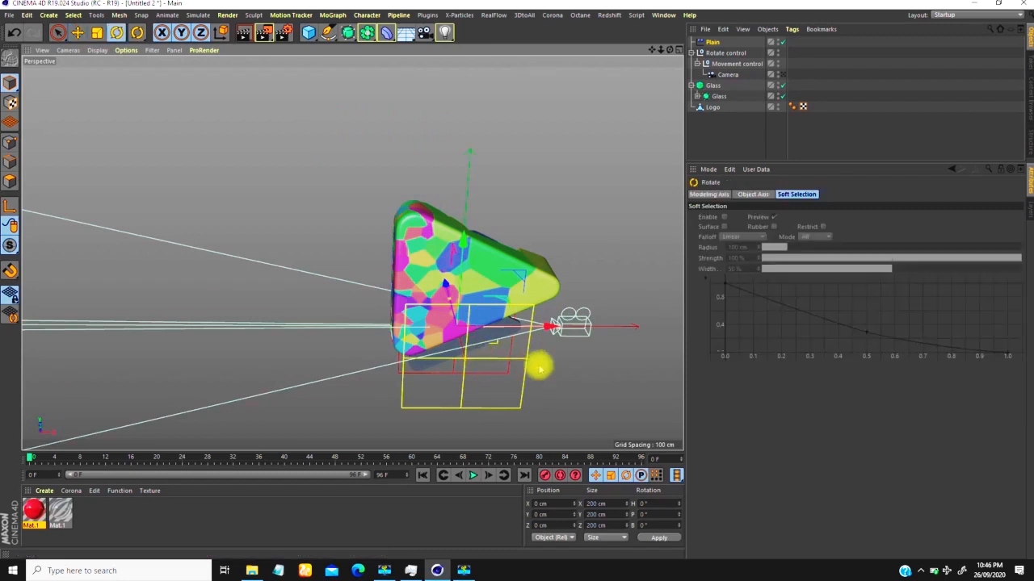
left_click_drag(446, 360, 426, 329)
left_click_drag(352, 253, 344, 202, "alt")
scroll(381, 323, "up", 5)
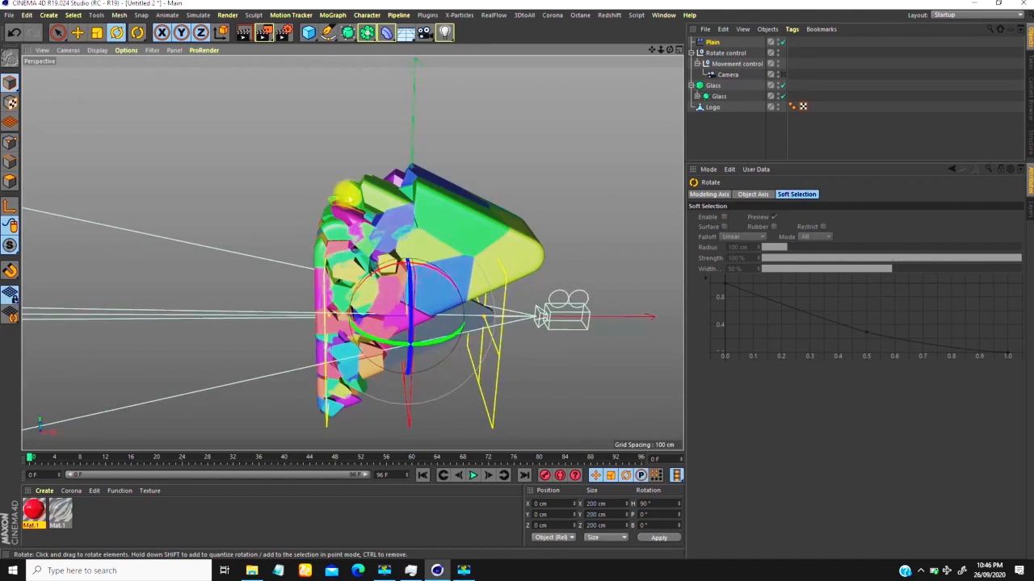
left_click(714, 41)
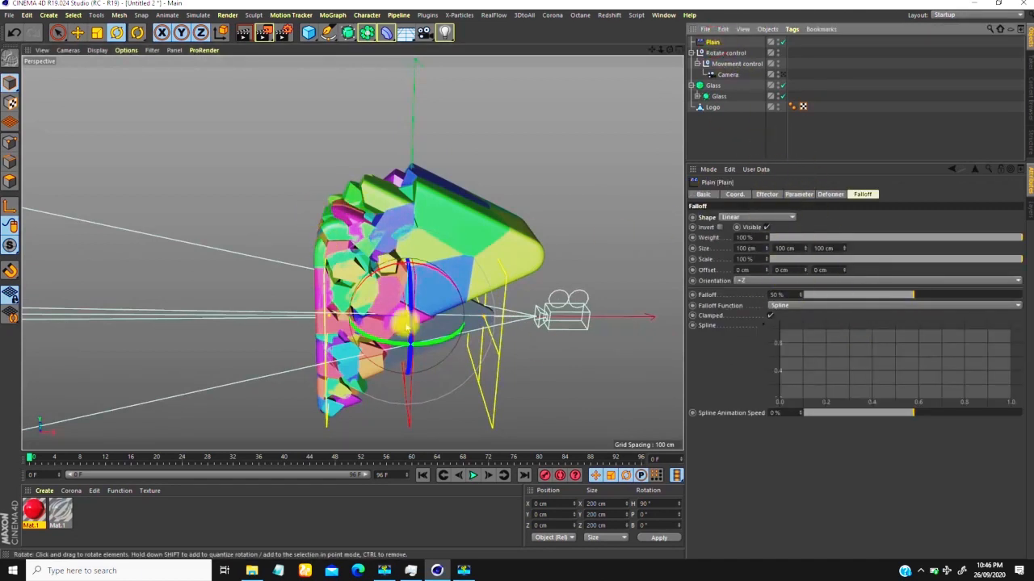
left_click_drag(911, 298, 1027, 313)
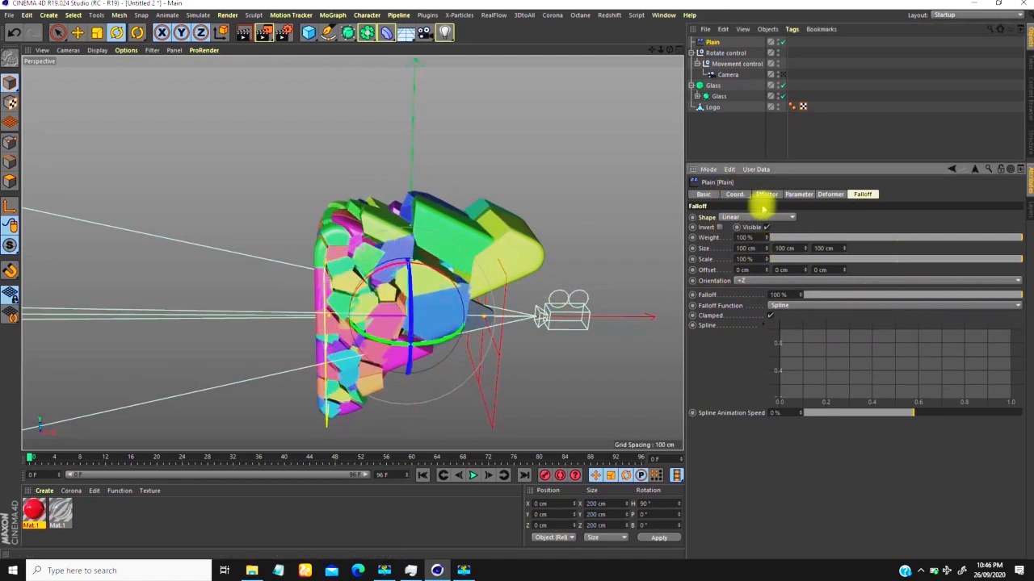
Step: Set the Plain effector's P.X position offset to 394 cm and look at the spread of the fragments
left_click(798, 193)
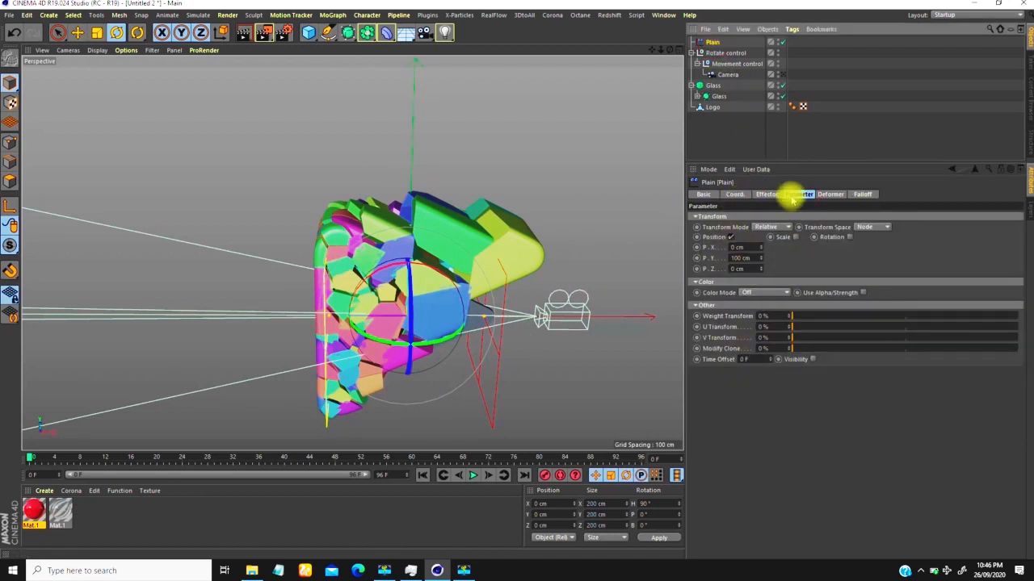
scroll(378, 287, "down", 2)
left_click_drag(364, 303, 376, 302, "alt")
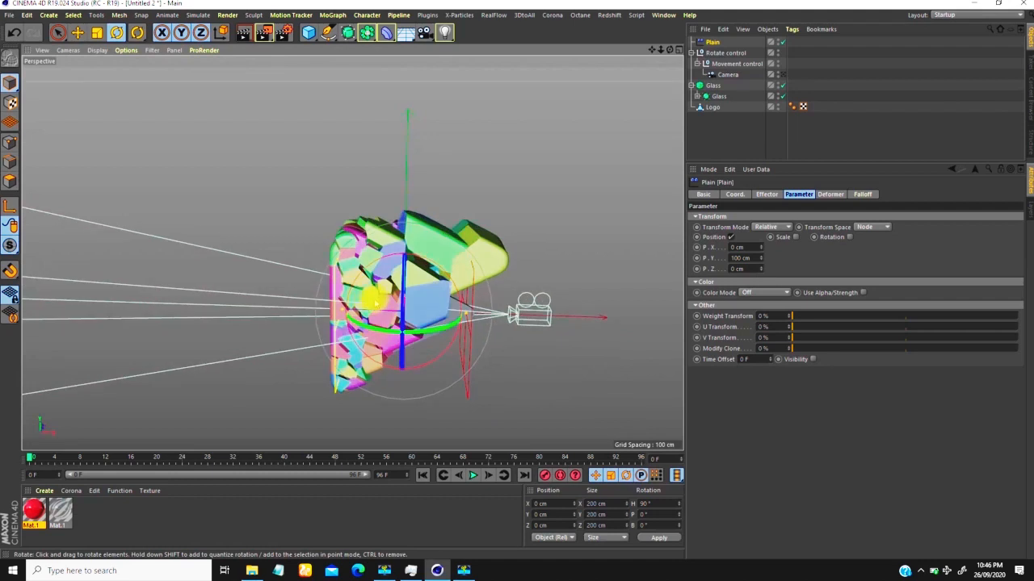
key("e")
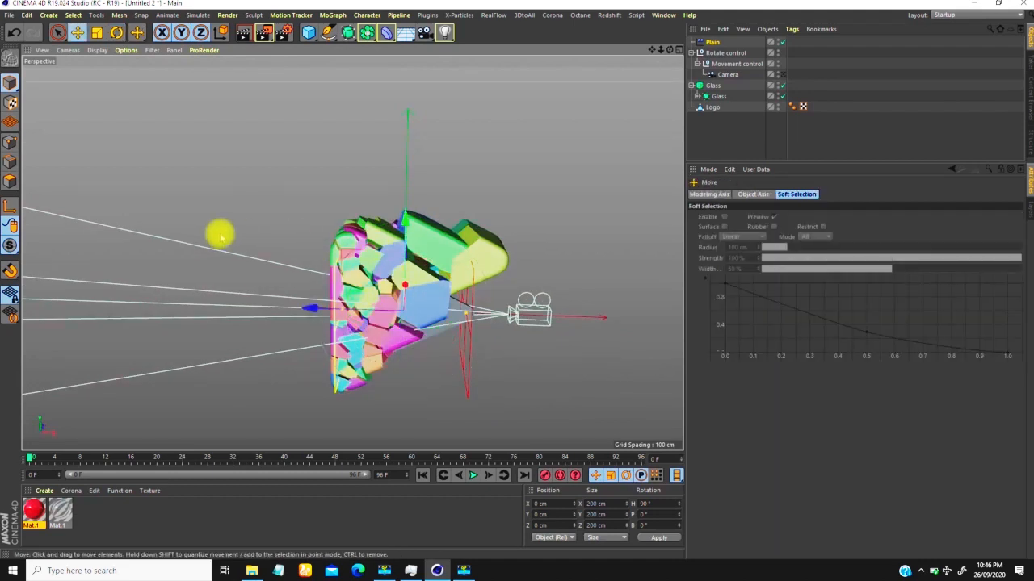
left_click(714, 41)
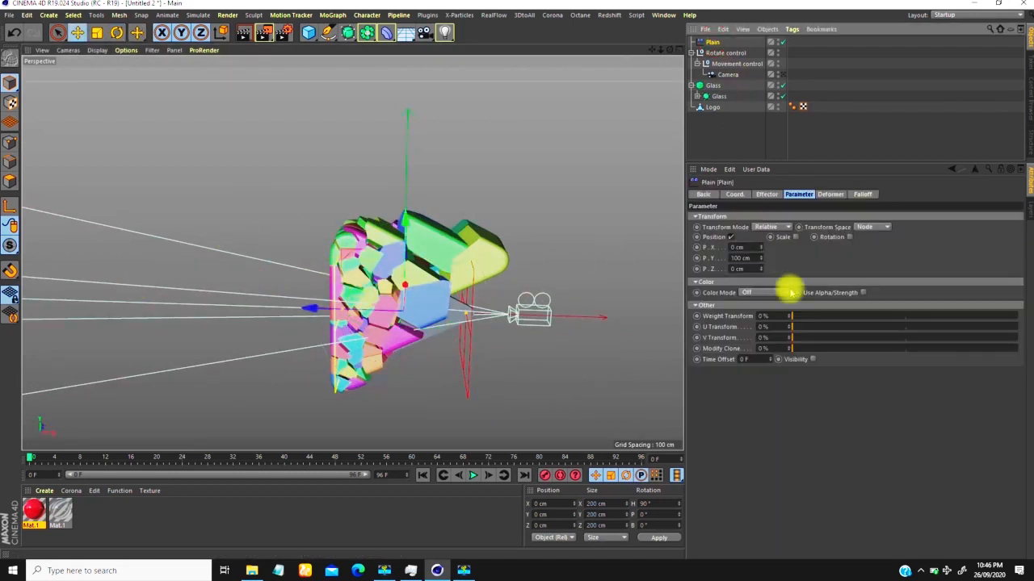
left_click_drag(761, 251, 802, 29)
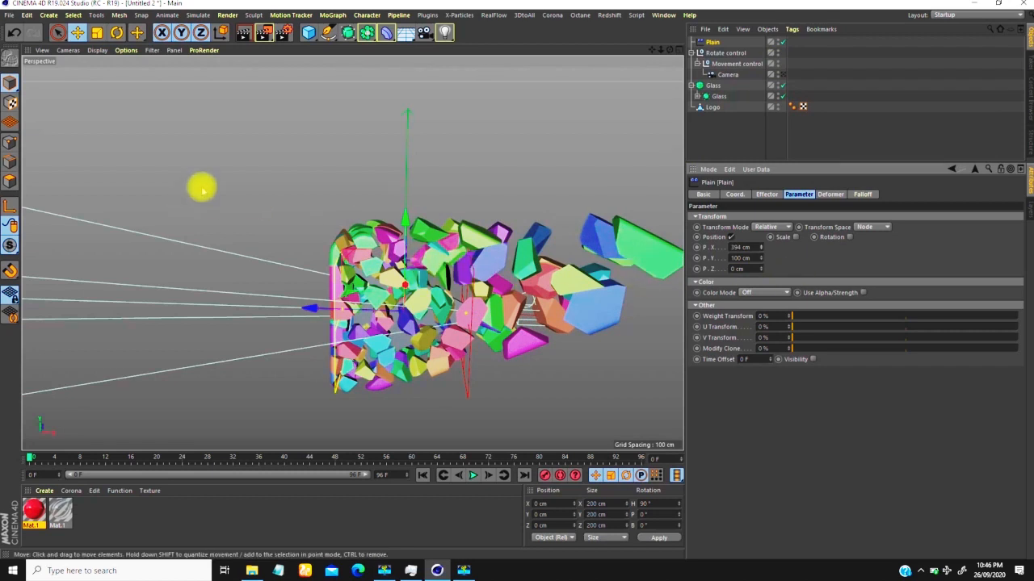
middle_click_drag(520, 268, 406, 242, "alt")
scroll(405, 247, "down", 3)
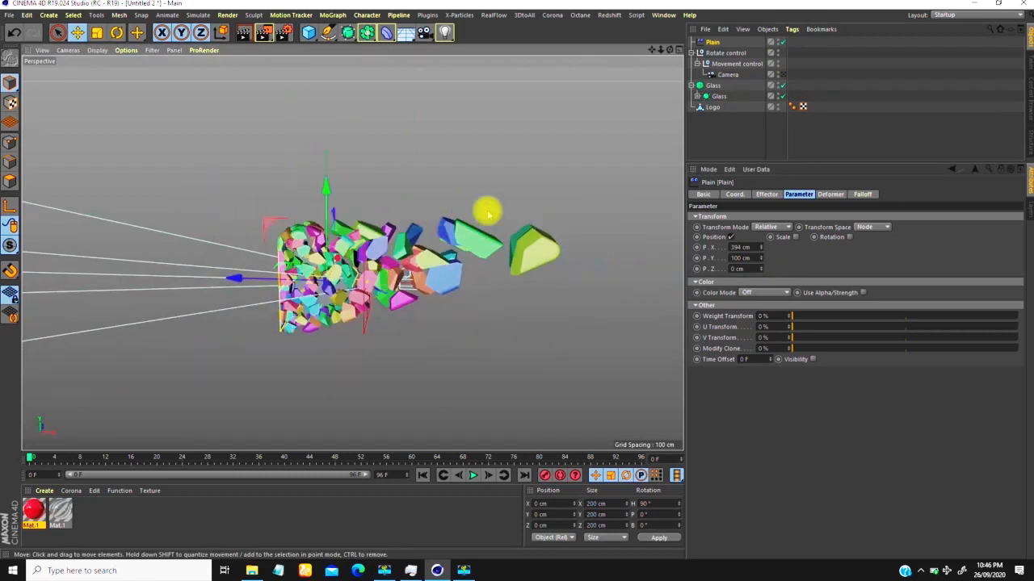
scroll(355, 263, "up", 3)
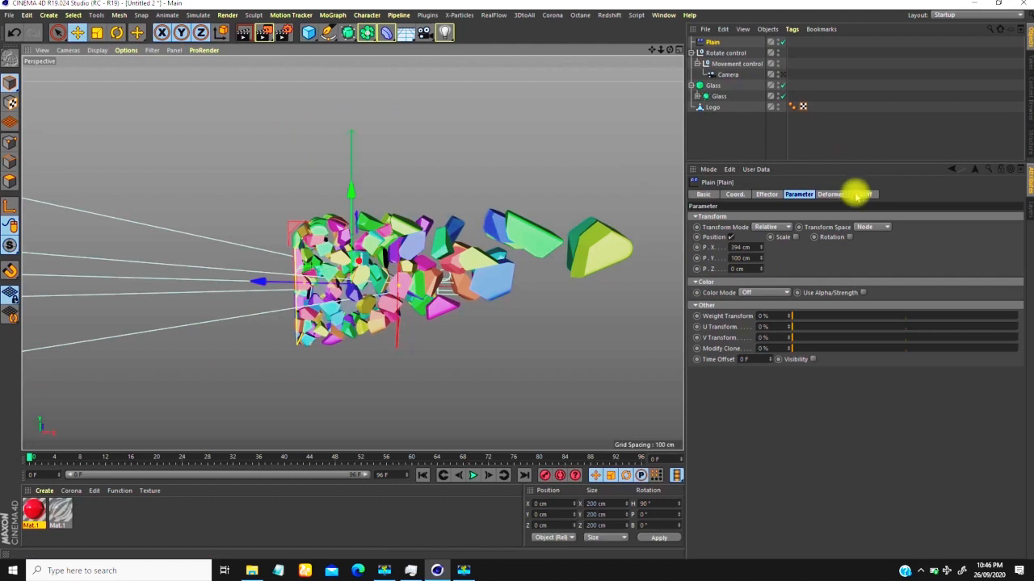
Step: Try inverting the Plain effector's linear falloff, and turn the inversion off again
left_click(863, 193)
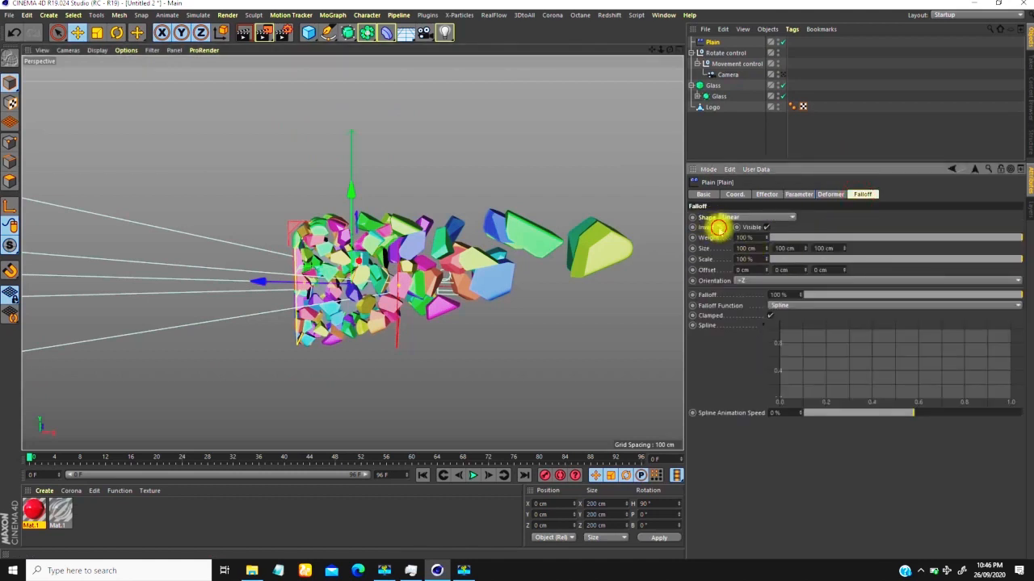
left_click(719, 227)
scroll(416, 293, "up", 2)
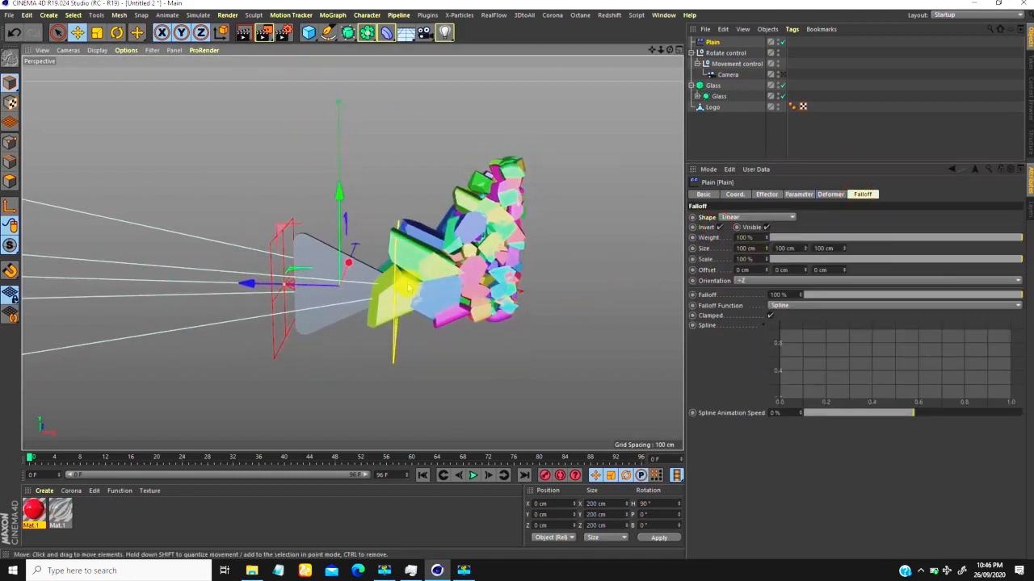
left_click(718, 227)
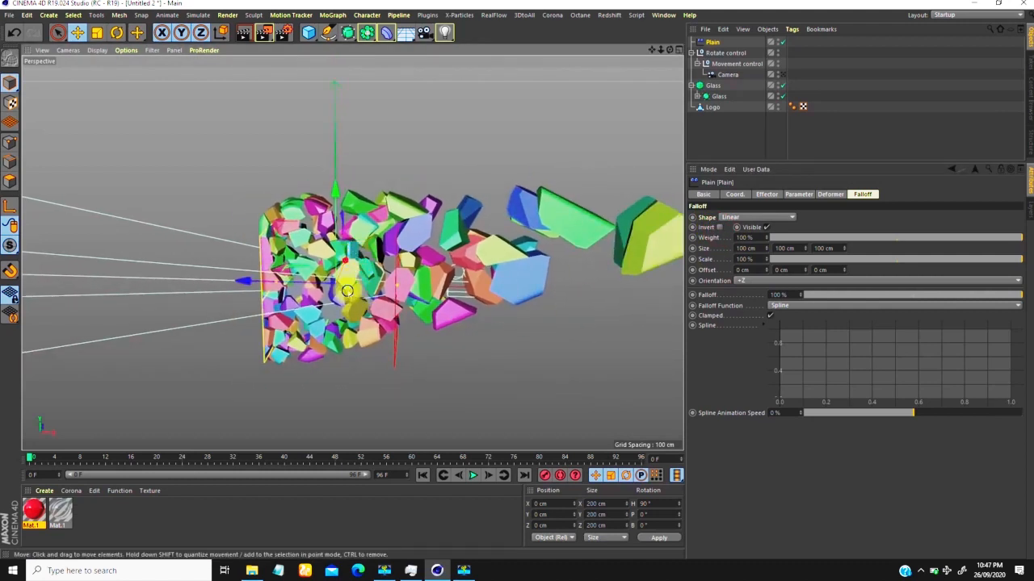
Step: Try rotating the Plain effector to a 280° heading, and return it to 90°
left_click_drag(346, 293, 351, 310, "alt")
key("r")
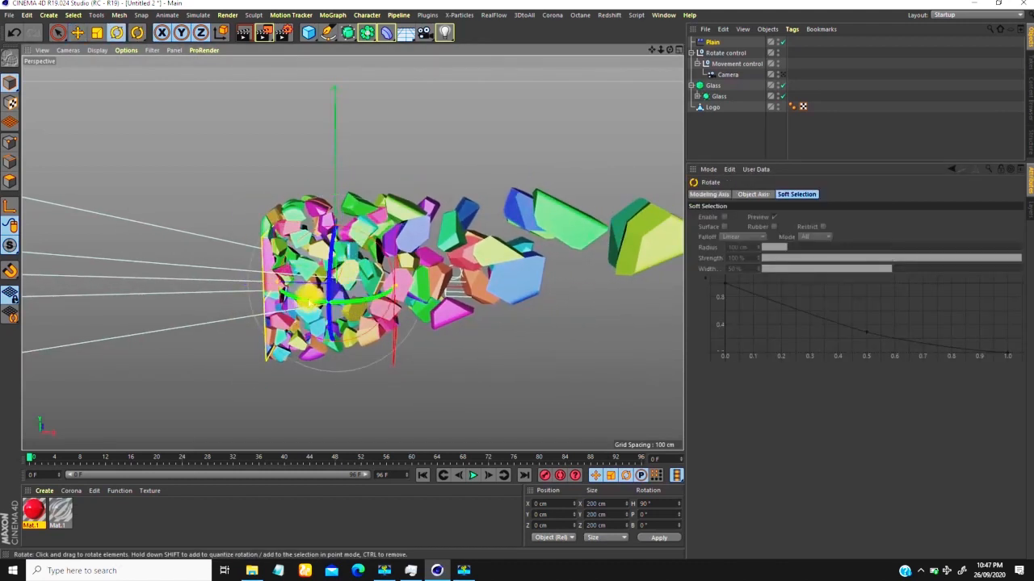
left_click_drag(312, 297, 301, 288)
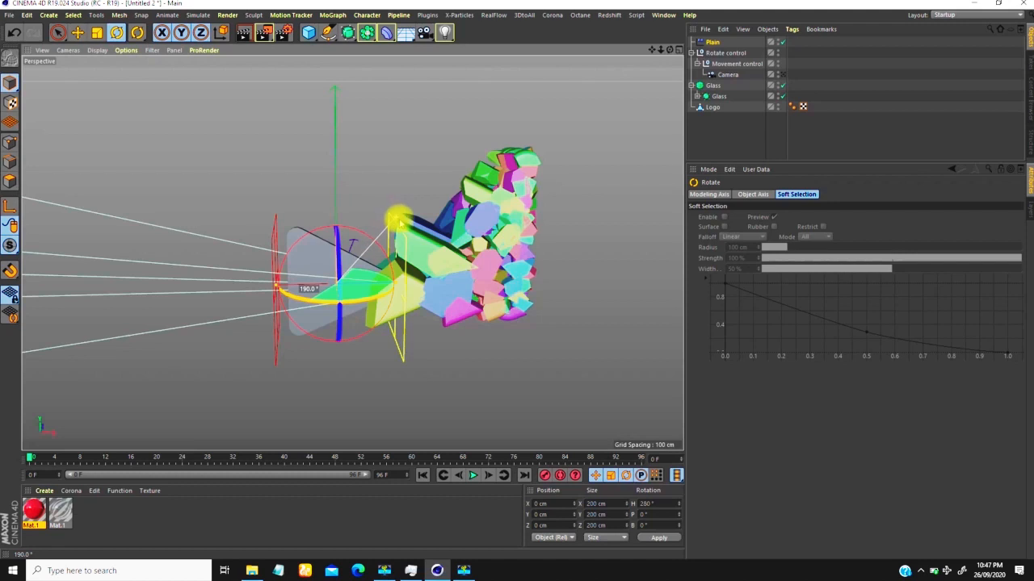
left_click_drag(301, 288, 280, 287)
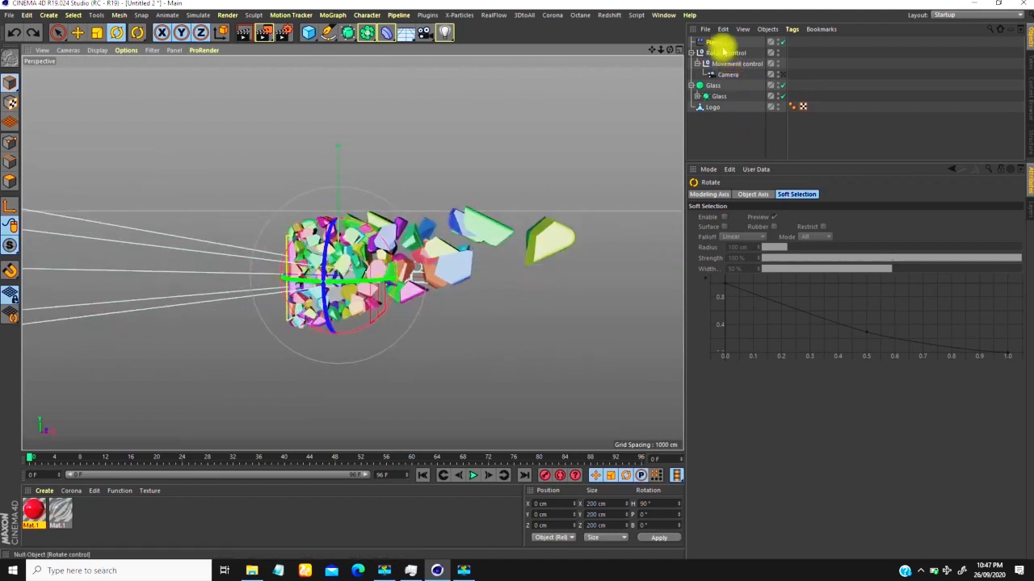
Step: Set the Plain effector's position offsets to 409 cm for P.X and 55 cm for P.Y
left_click(714, 43)
left_click(799, 194)
left_click_drag(761, 251, 745, 270)
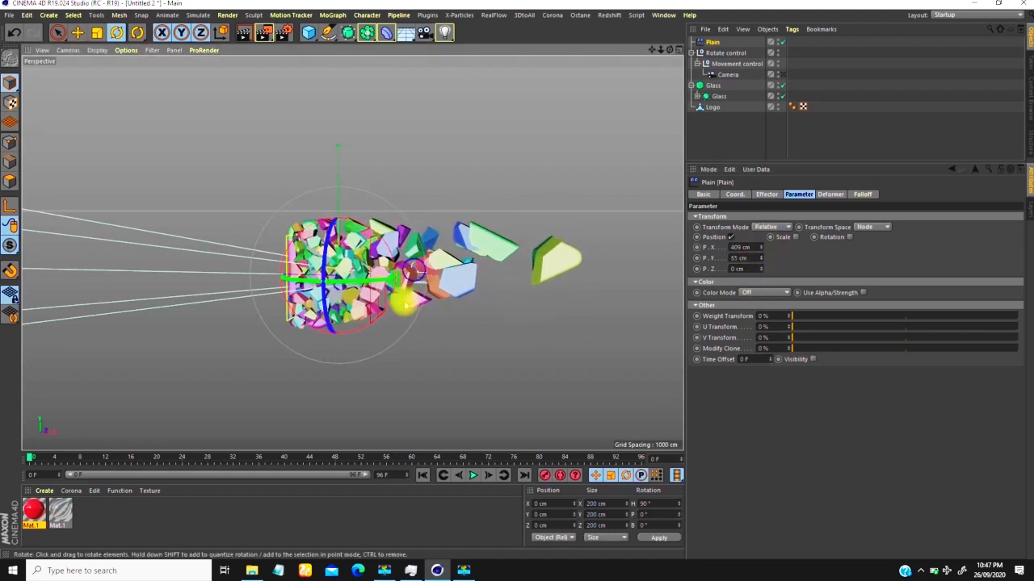
right_click_drag(404, 304, 402, 290, "alt")
Step: Invert the Plain effector's falloff, check the fragments at frame 25, and switch the inversion back off
left_click(832, 195)
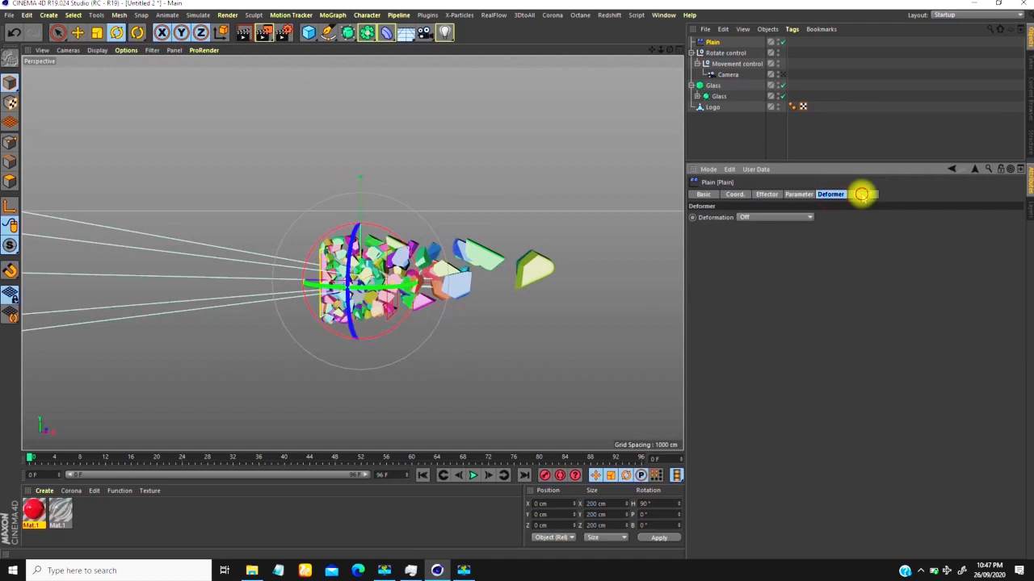
left_click(861, 194)
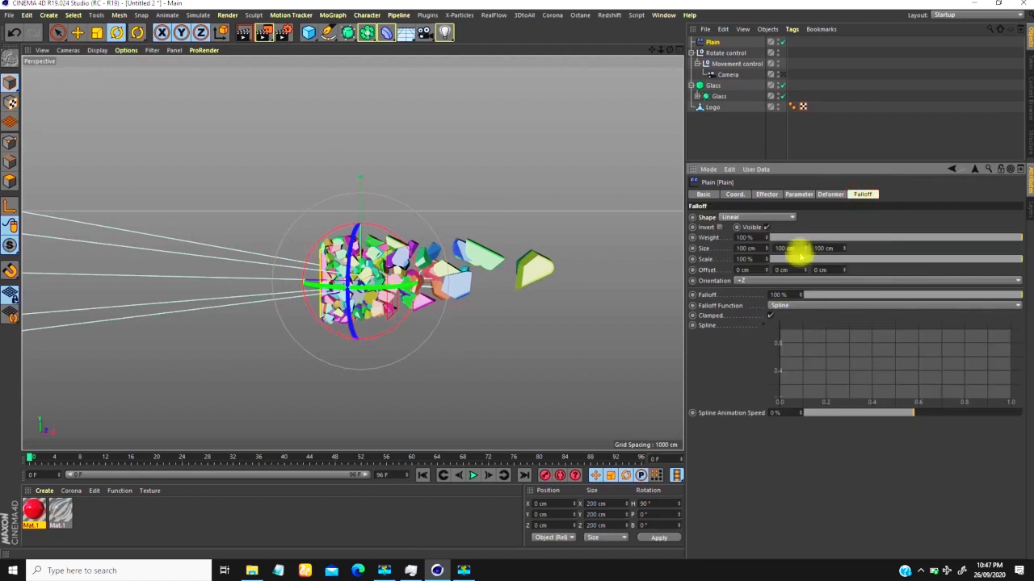
left_click(719, 227)
left_click_drag(393, 288, 399, 385, "alt")
left_click_drag(29, 457, 188, 457)
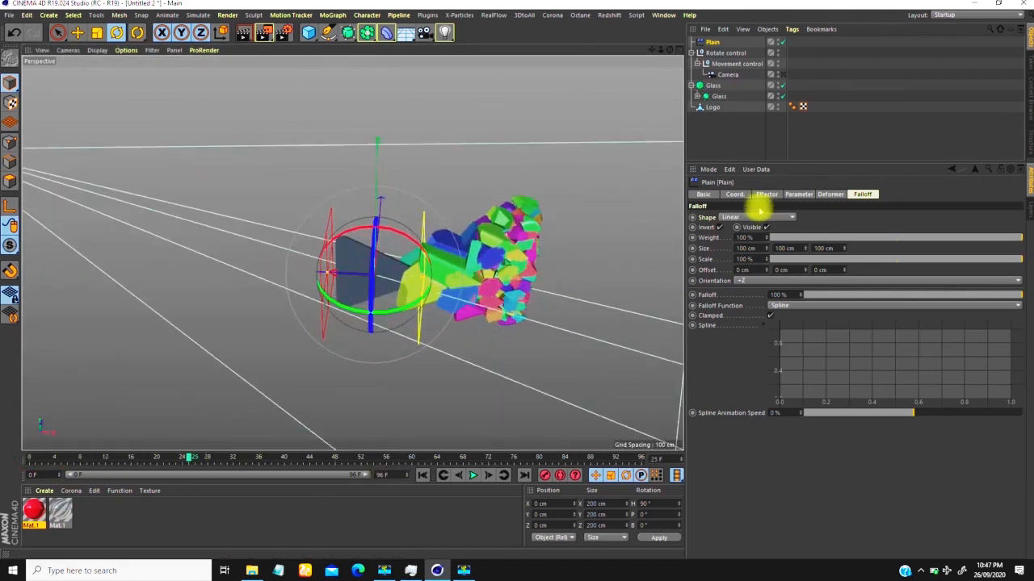
left_click(719, 228)
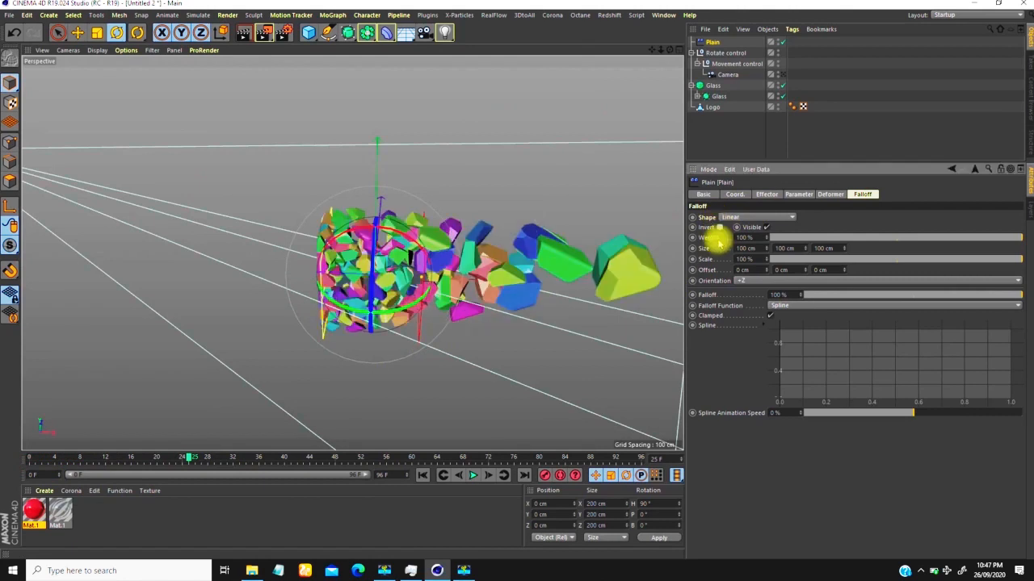
Step: Try a P.X offset of -210 cm on the Plain effector, and set P.X to 591 cm and P.Y to 85 cm
left_click_drag(651, 278, 365, 214, "alt")
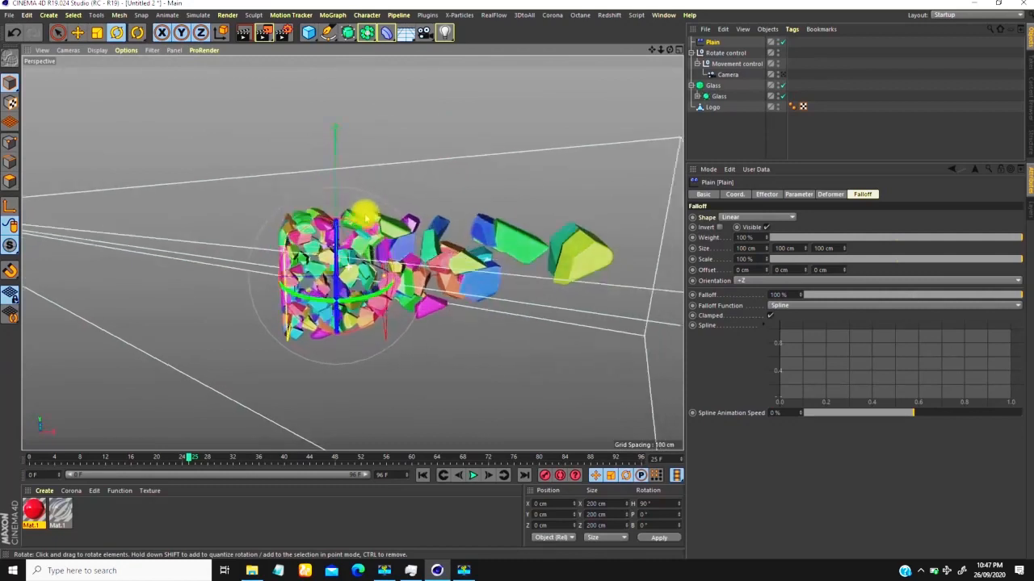
left_click_drag(452, 274, 404, 193, "alt")
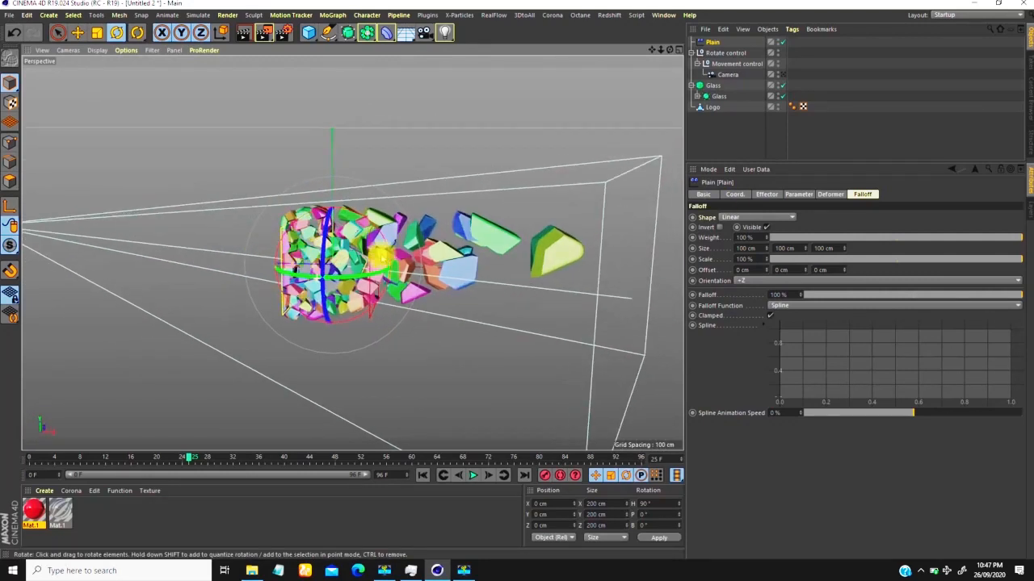
left_click(798, 195)
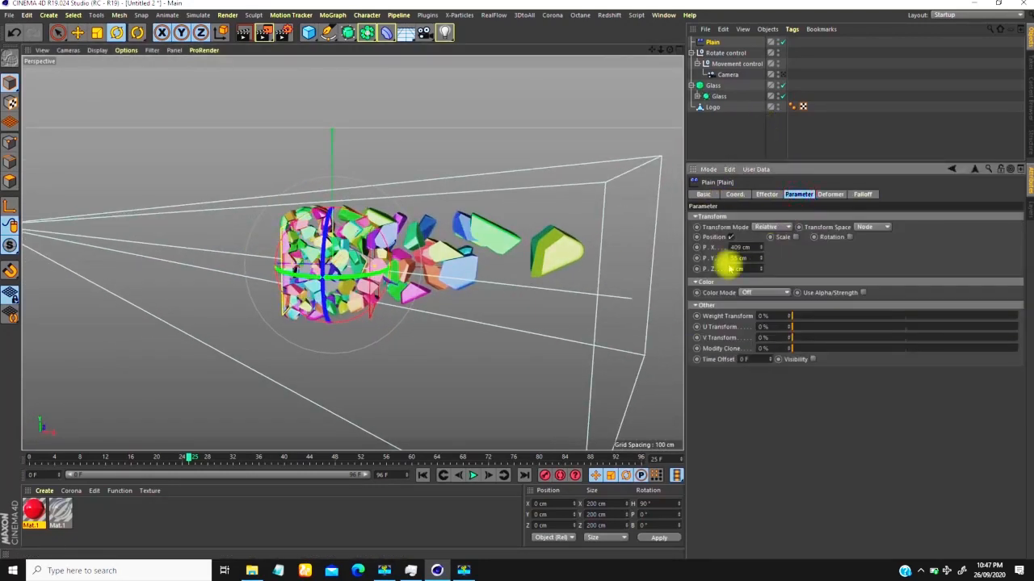
left_click_drag(764, 251, 698, 508)
left_click_drag(664, 575, 759, 328)
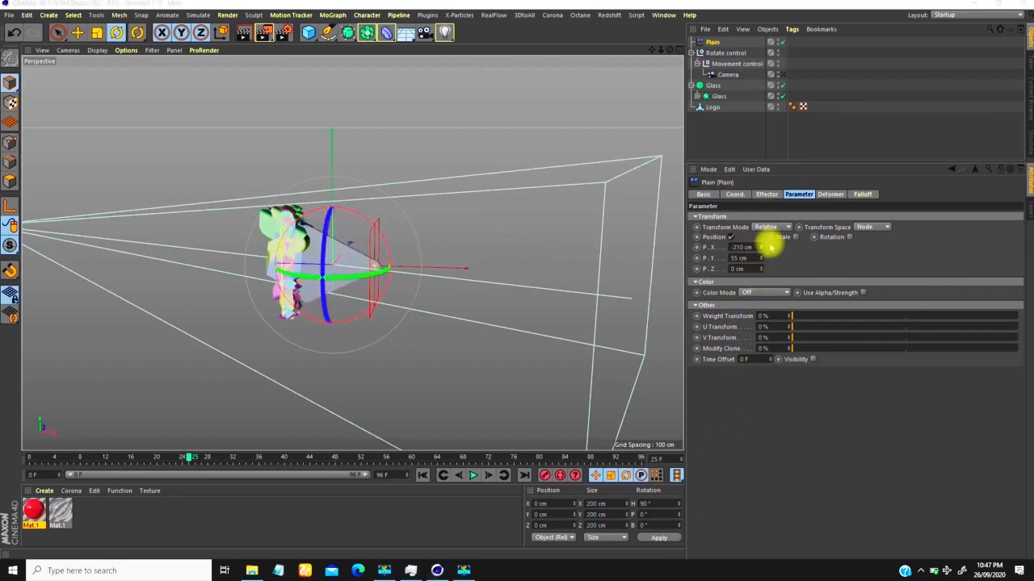
left_click_drag(772, 248, 765, 207)
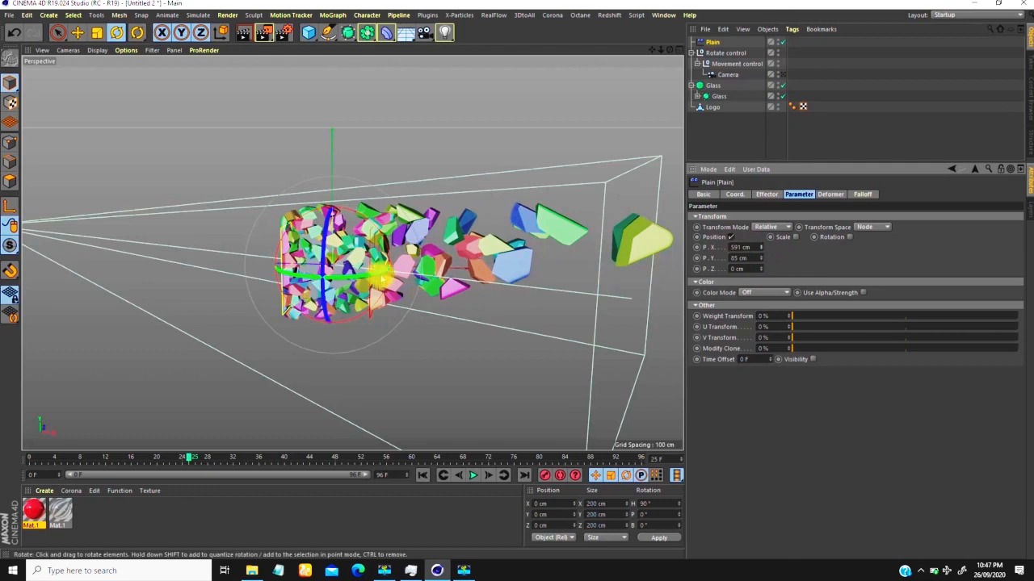
Step: Look at the scattered fragments through the scene camera, and return to the free perspective view
scroll(351, 264, "down", 2)
left_click_drag(333, 272, 350, 277, "alt")
scroll(349, 277, "up", 3)
scroll(349, 276, "down", 3)
left_click(781, 75)
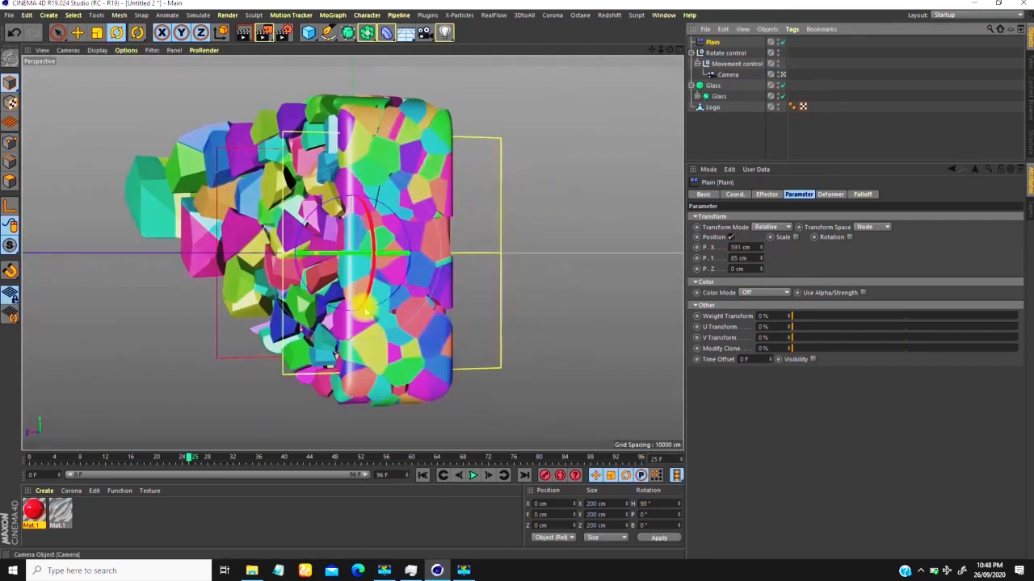
left_click(782, 75)
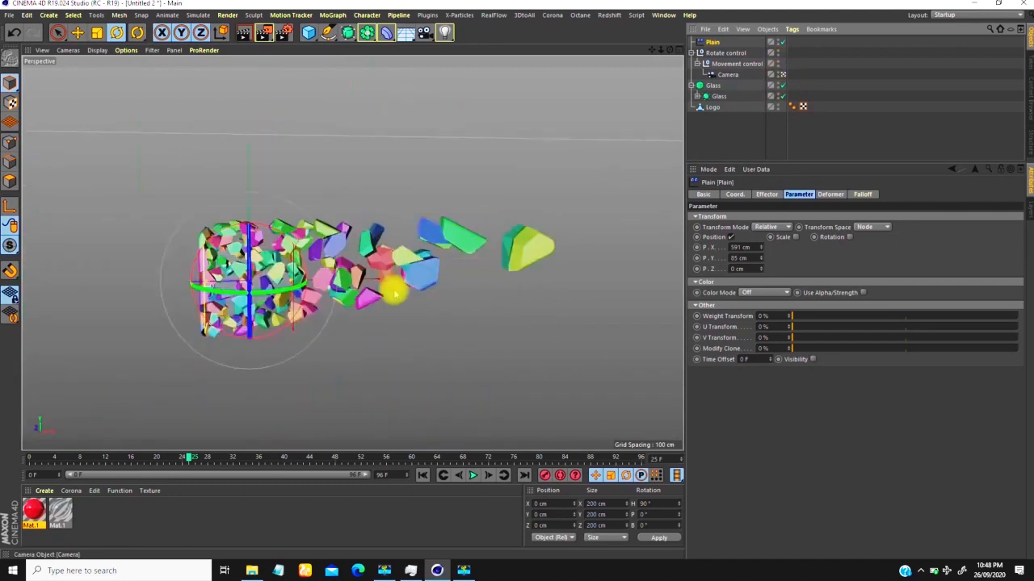
Step: Stretch the Plain effector's linear falloff volume to about 222 cm along its Z axis
left_click_drag(311, 231, 331, 252, "alt")
scroll(331, 252, "up", 5)
left_click_drag(345, 191, 614, 226, "alt")
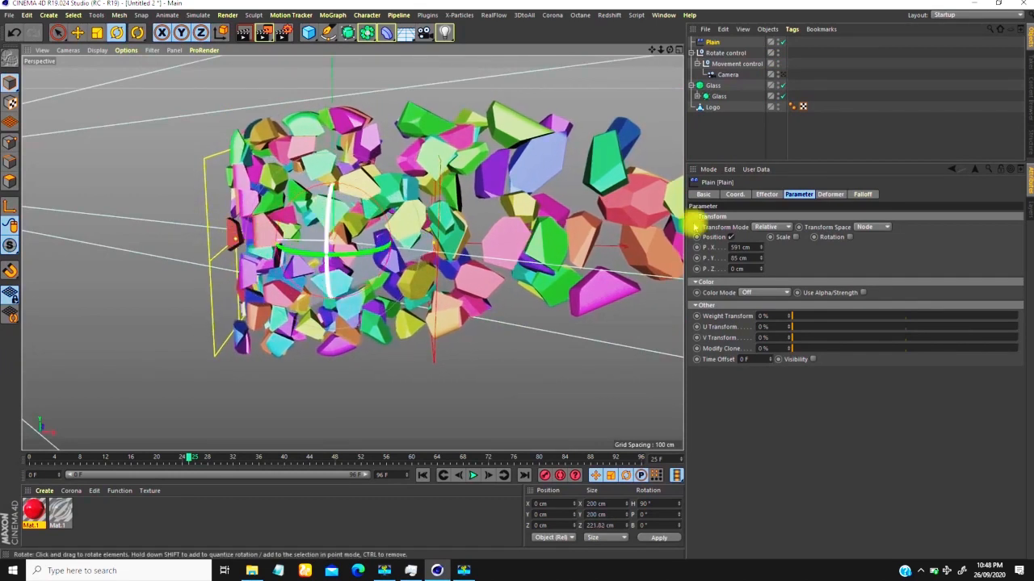
Step: Enable rotation on the Plain effector with R.H 240°, R.P 280° and R.B 224°
left_click(849, 238)
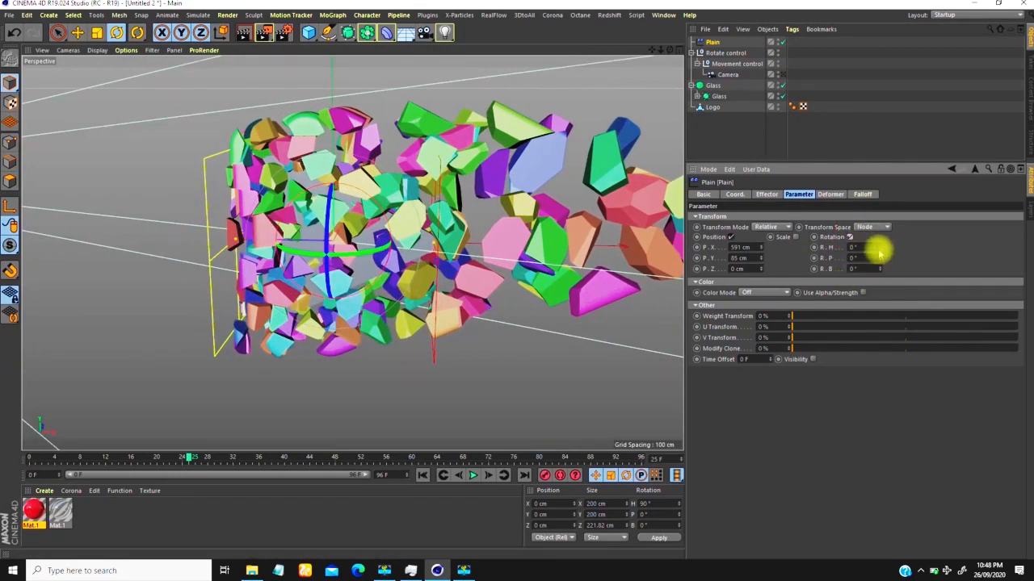
mouse_move(880, 242)
left_mouse_down()
mouse_move(888, 150)
mouse_move(886, 257)
mouse_move(877, 163)
left_mouse_up()
right_click_drag(440, 286, 393, 252, "alt")
left_click_drag(390, 255, 323, 246, "alt")
right_click_drag(298, 217, 355, 153, "alt")
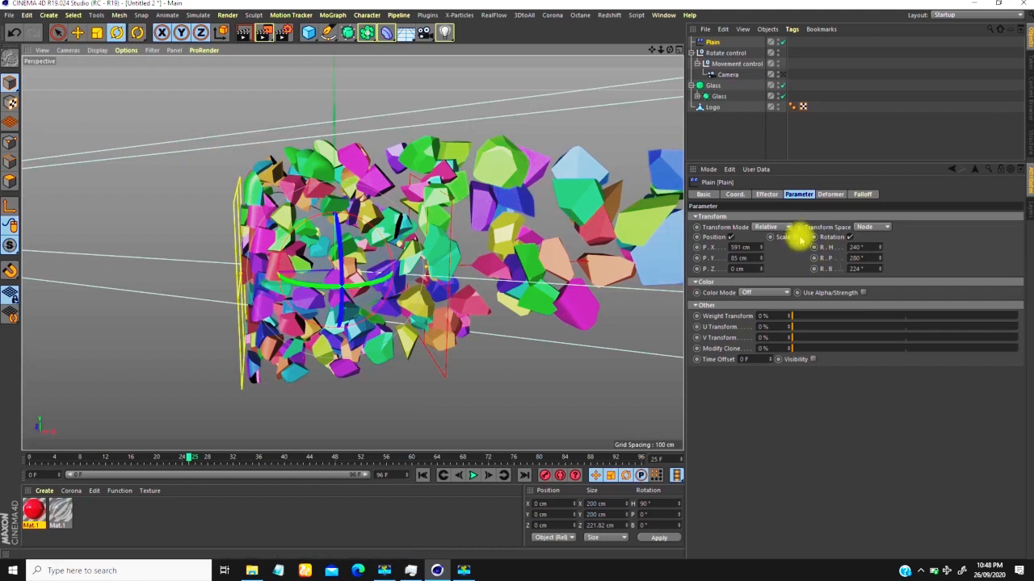
Step: Enable uniform scale on the Plain effector with a value of -1, and toggle scaling off and on to compare the fragments
left_click(799, 238)
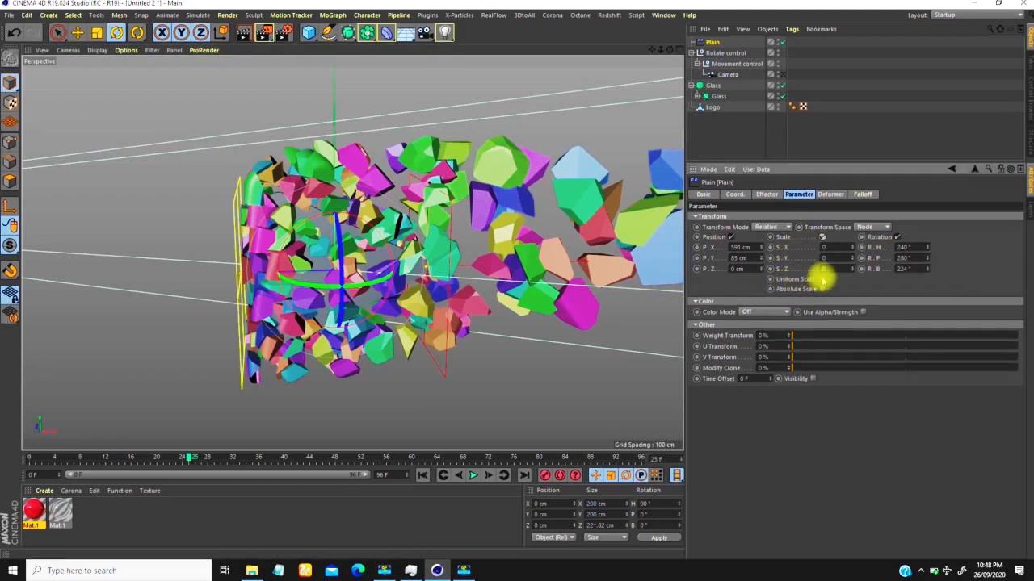
left_click(823, 280)
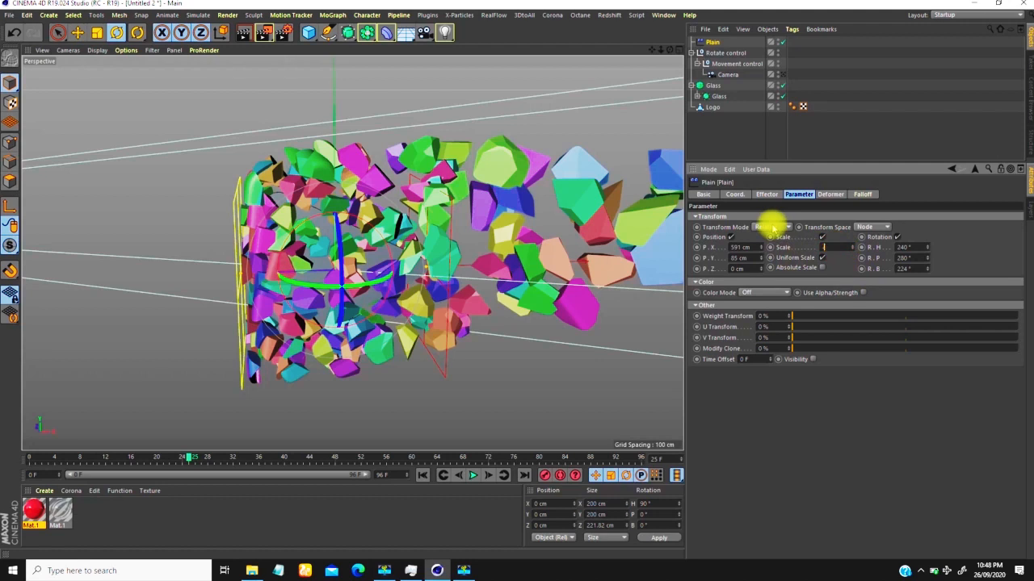
type("1")
key("Return")
scroll(356, 280, "down", 5)
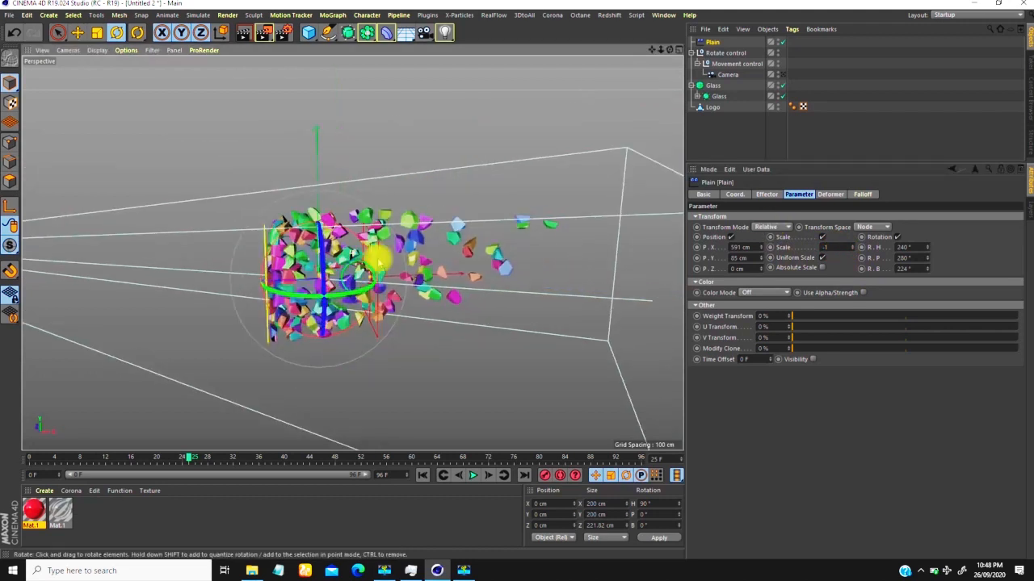
left_click(820, 237)
left_click(821, 237)
scroll(344, 268, "up", 6)
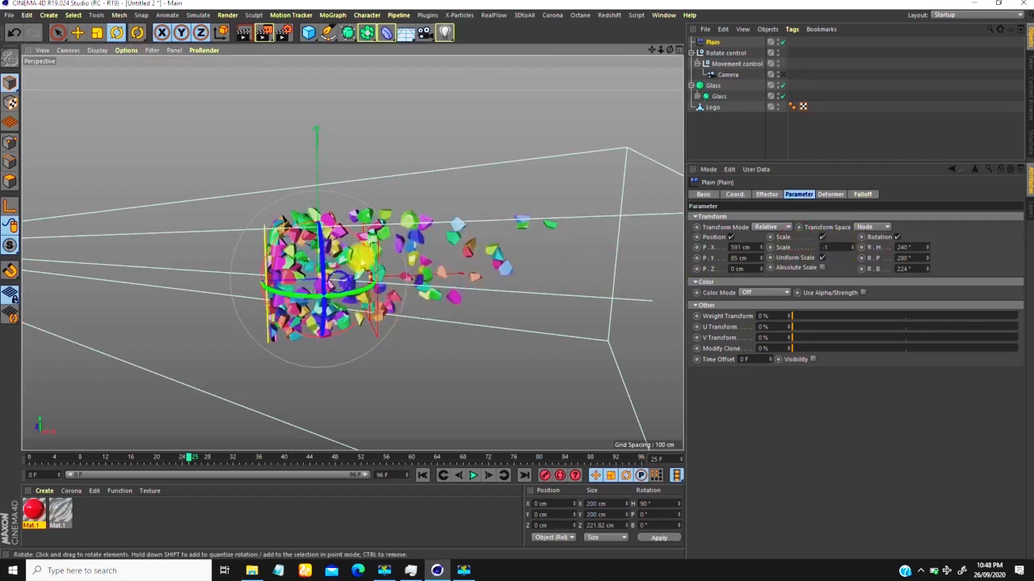
Step: Try stretching the Plain effector's linear falloff volume to about 691 cm along its Z axis
scroll(339, 267, "down", 3)
left_click_drag(339, 270, 435, 230, "alt")
scroll(335, 273, "down", 2)
scroll(338, 275, "up", 4)
scroll(351, 282, "down", 3)
scroll(354, 279, "up", 4)
scroll(331, 273, "down", 2)
left_click_drag(332, 273, 420, 246, "alt")
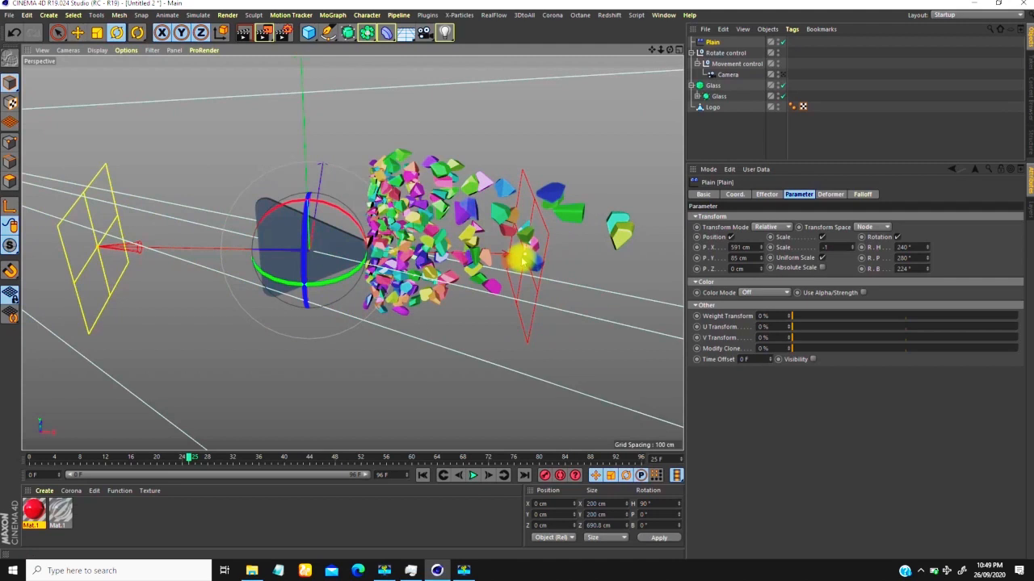
Step: Narrow the Plain effector's falloff volume to about 72 cm along its Z axis
left_click_drag(524, 255, 371, 257)
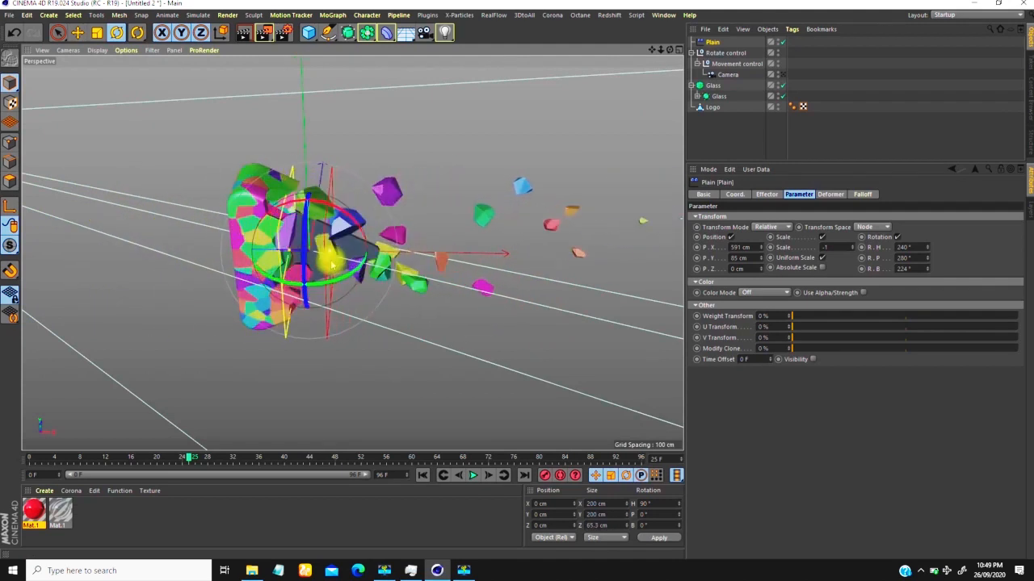
mouse_move(352, 259)
left_mouse_down()
mouse_move(433, 250)
mouse_move(350, 254)
left_mouse_up()
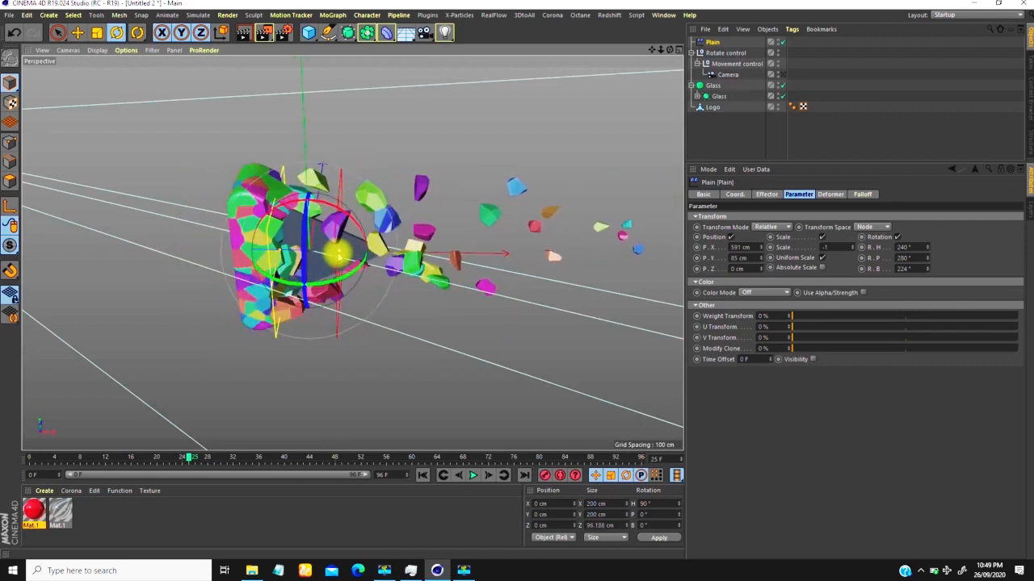
scroll(334, 257, "down", 5)
left_click_drag(296, 262, 326, 240, "alt")
scroll(334, 218, "up", 4)
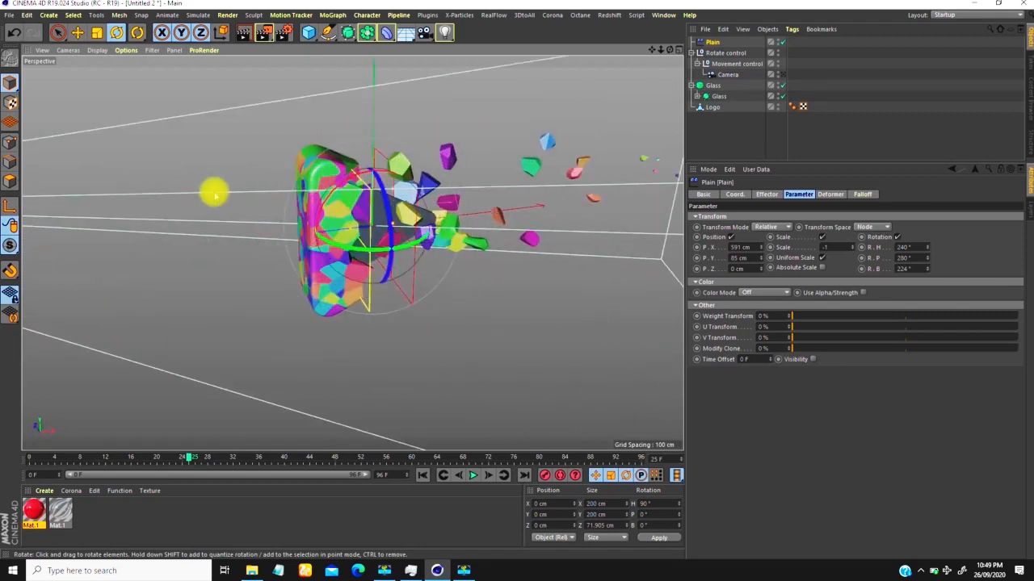
left_click_drag(280, 223, 234, 182, "alt")
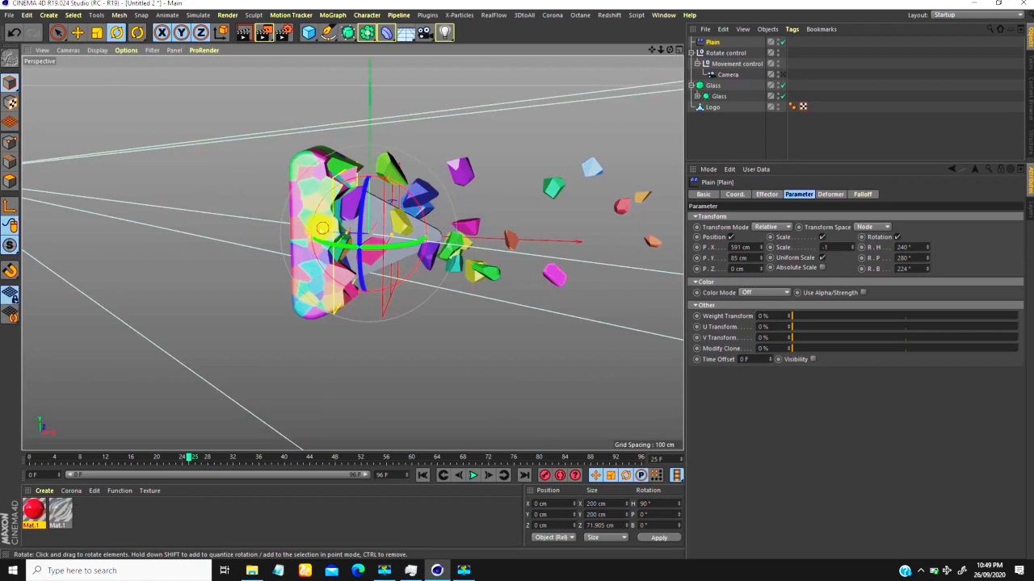
left_click_drag(323, 228, 410, 257, "alt")
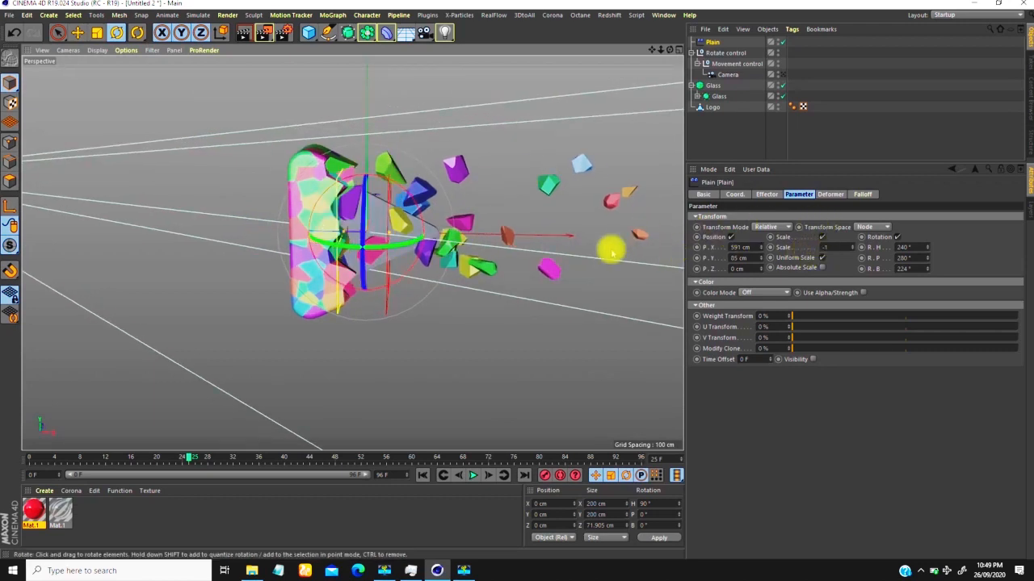
Step: Rotate the Plain effector 180° about its vertical axis to a heading of 270°
left_click_drag(346, 242, 345, 232)
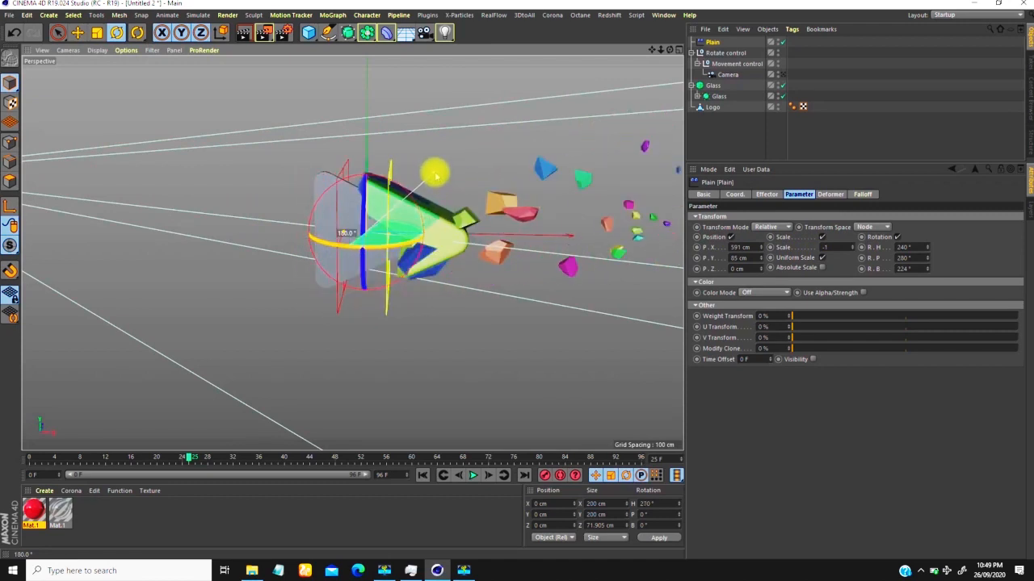
left_click_drag(434, 177, 434, 177)
scroll(365, 269, "down", 5)
mouse_move(344, 251)
left_mouse_down("alt")
mouse_move(347, 233)
mouse_move(354, 243)
left_mouse_up("alt")
scroll(377, 208, "up", 5)
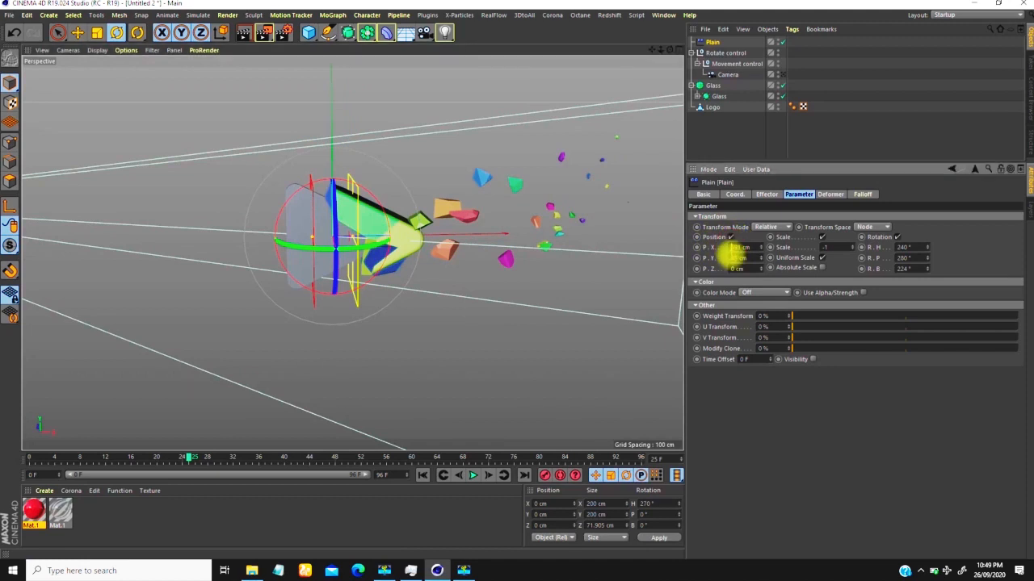
Step: Set the Plain effector's position offset to P.X -591 cm and P.Y 181 cm
key("Return")
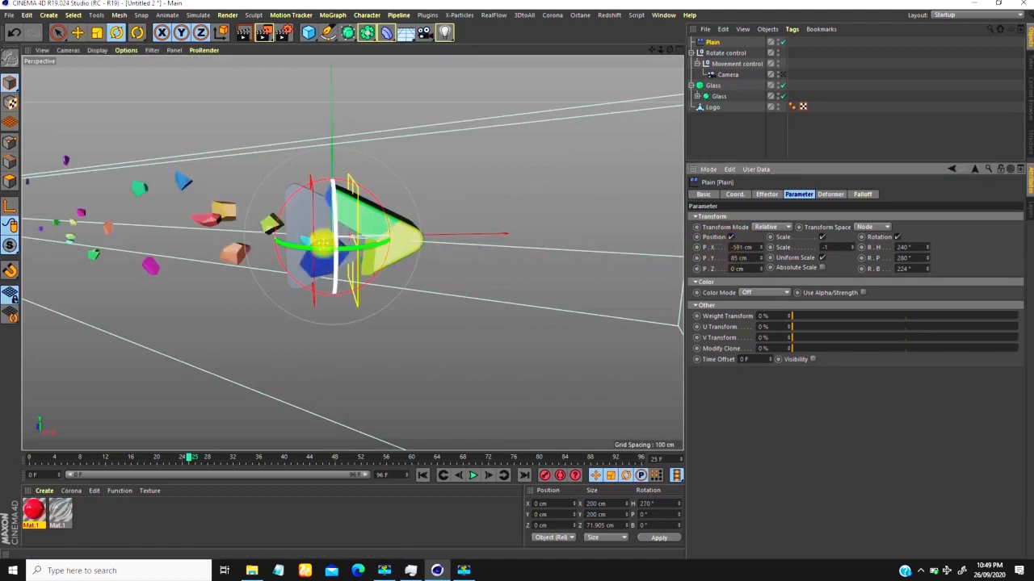
scroll(317, 241, "down", 5)
middle_click_drag(235, 252, 281, 256, "alt")
left_click_drag(282, 256, 283, 237, "alt")
scroll(323, 238, "up", 5)
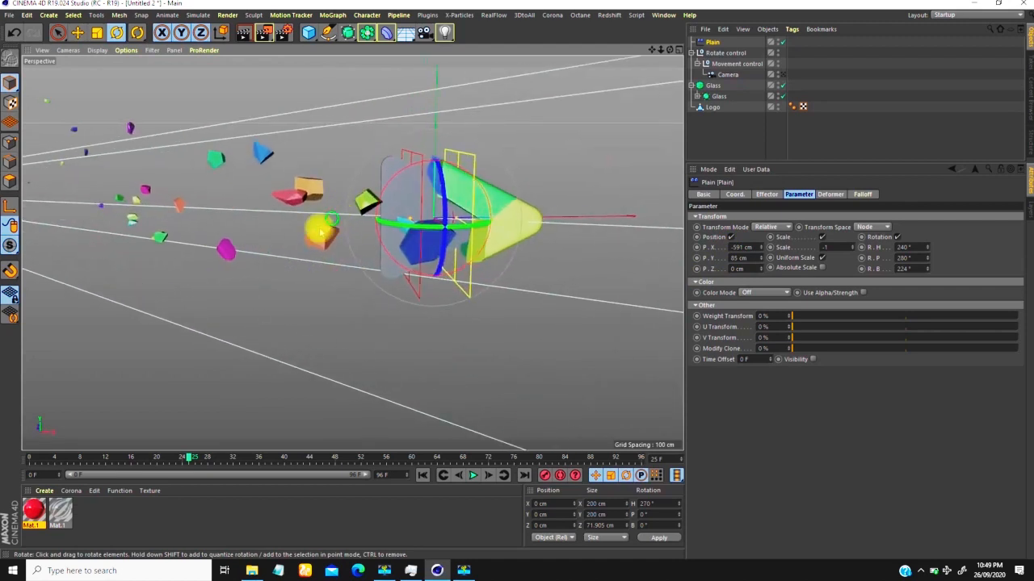
left_click_drag(761, 259, 761, 207)
Step: Narrow the Plain effector's falloff volume to about 60 cm along its Z axis, and return to frame 0
left_click_drag(466, 272, 413, 258, "alt")
mouse_move(391, 291)
left_mouse_down("alt")
mouse_move(402, 290)
mouse_move(391, 292)
left_mouse_up("alt")
right_click_drag(353, 278, 349, 316, "alt")
left_click_drag(202, 450, 11, 468)
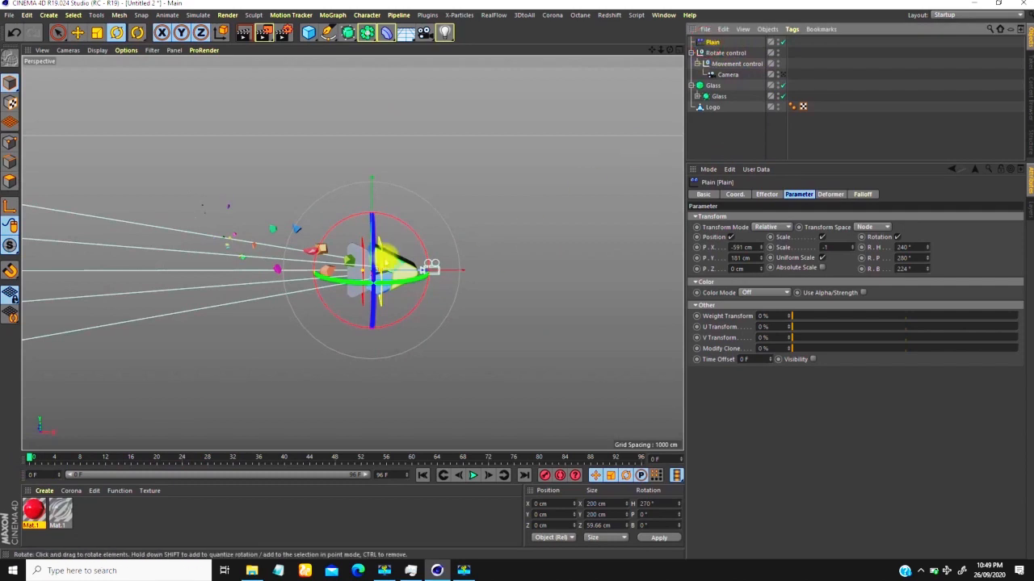
Step: Move the Plain effector to X -2.075 cm and keyframe its P.X coordinate at frame 0
key("e")
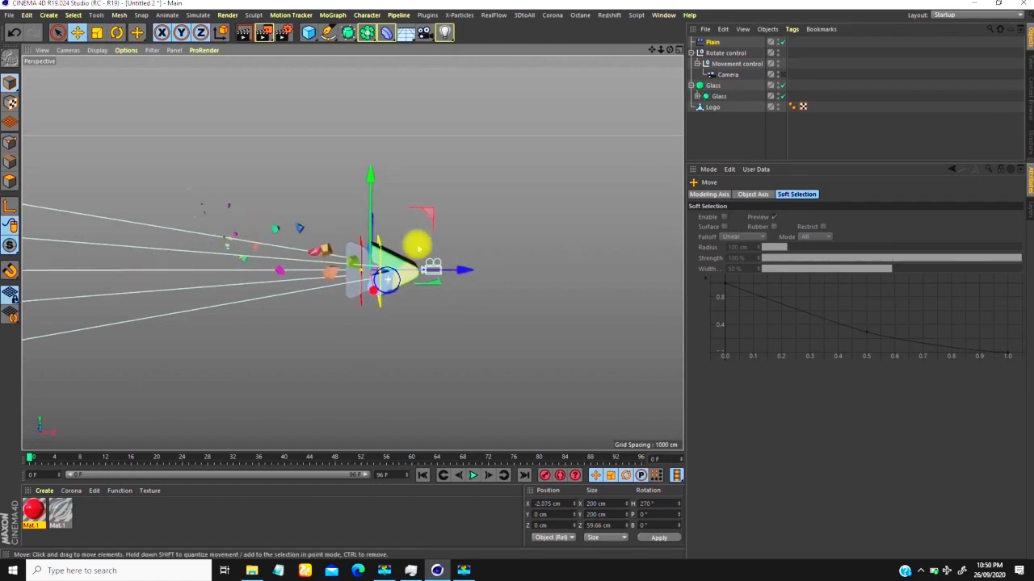
scroll(386, 270, "up", 3)
left_click_drag(428, 277, 475, 345, "alt")
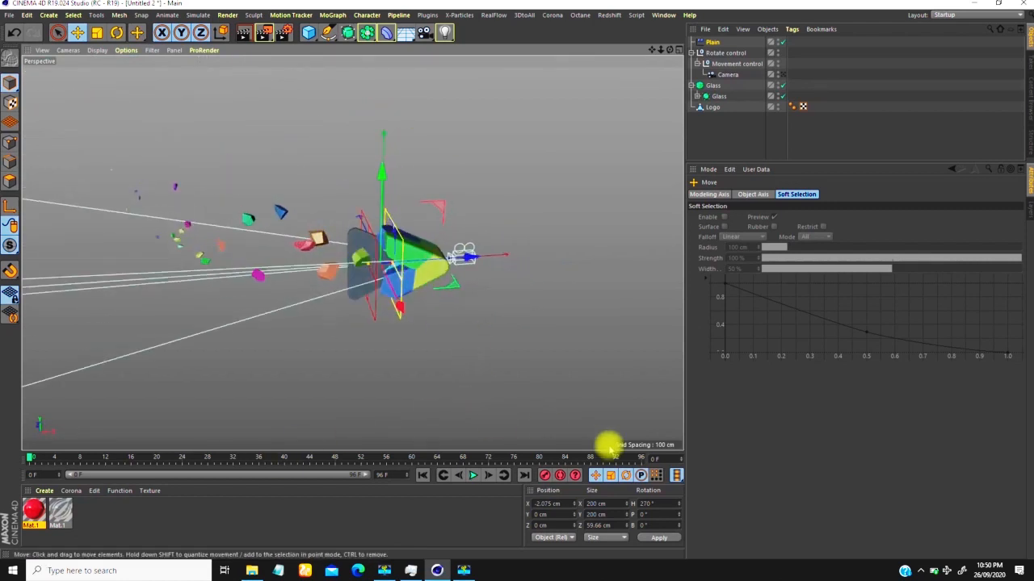
left_click(715, 41)
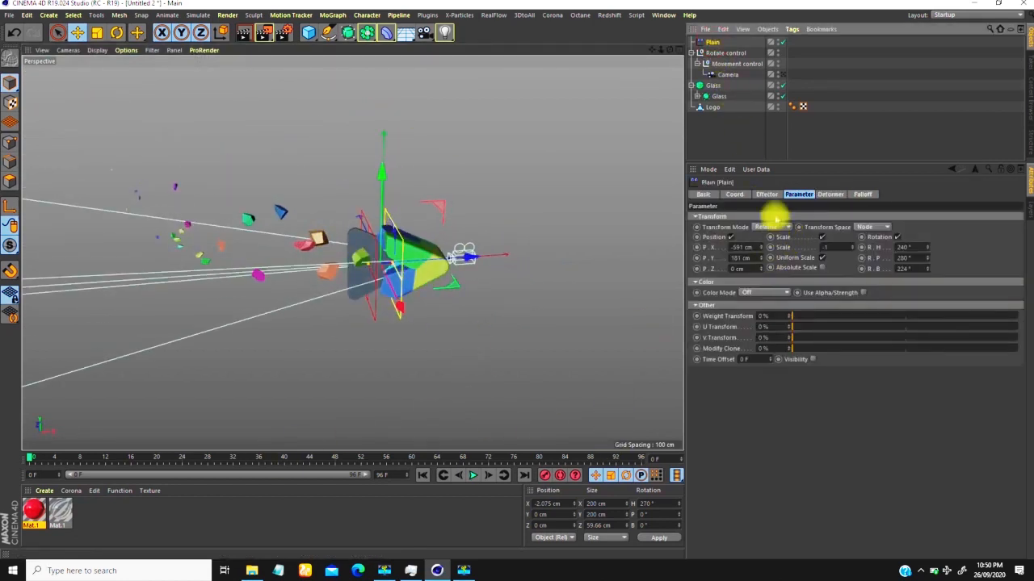
left_click(734, 194)
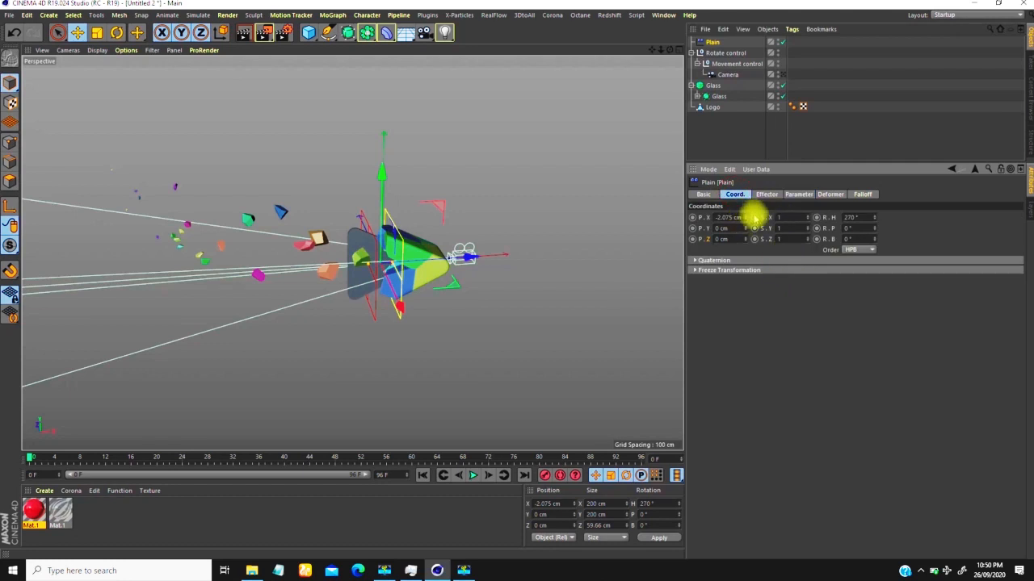
mouse_move(745, 216)
left_mouse_down()
mouse_move(741, 228)
mouse_move(746, 203)
mouse_move(743, 212)
left_mouse_up()
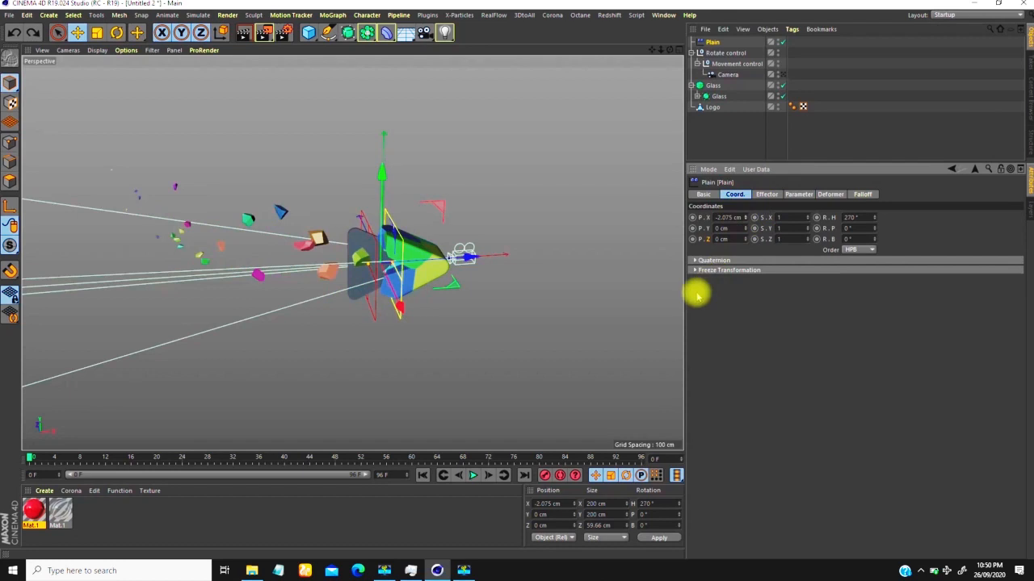
Step: At frame 96, move the Plain effector to about X -172 cm and keyframe its P.X coordinate
left_click_drag(28, 456, 683, 443)
left_click_drag(501, 255, 405, 281)
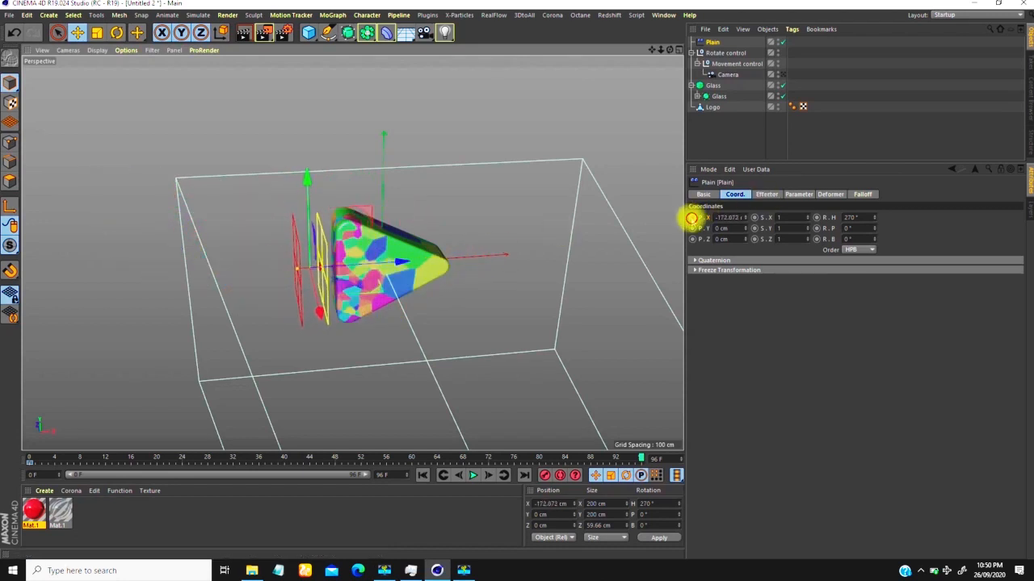
left_click(692, 219, "ctrl")
mouse_move(307, 323)
right_mouse_down("alt")
mouse_move(293, 351)
mouse_move(309, 304)
right_mouse_up("alt")
left_click_drag(309, 304, 315, 323, "alt")
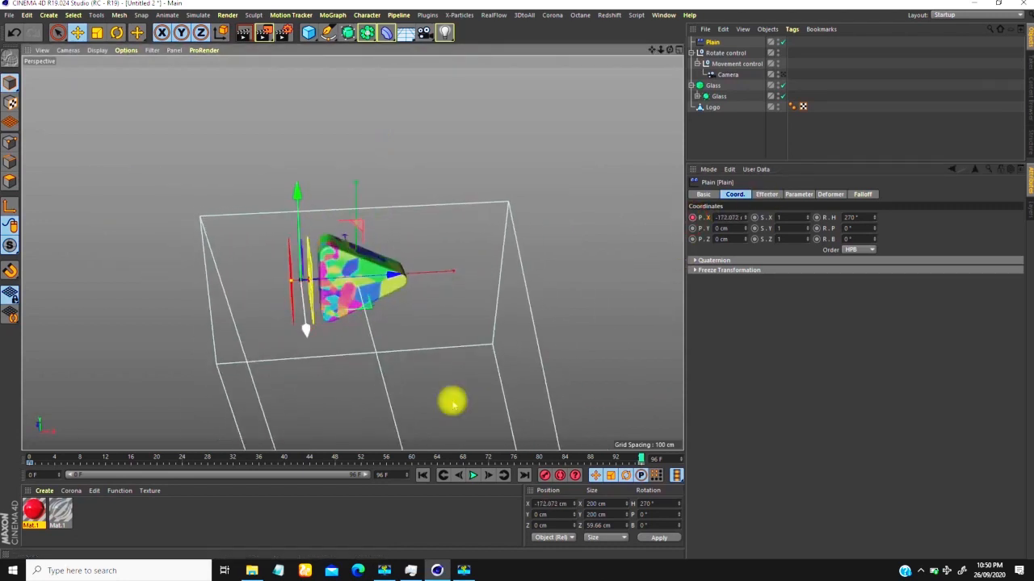
Step: Play the animation from the start, switch to the scene camera's view during playback, and stop it
left_click(423, 475)
left_click(473, 475)
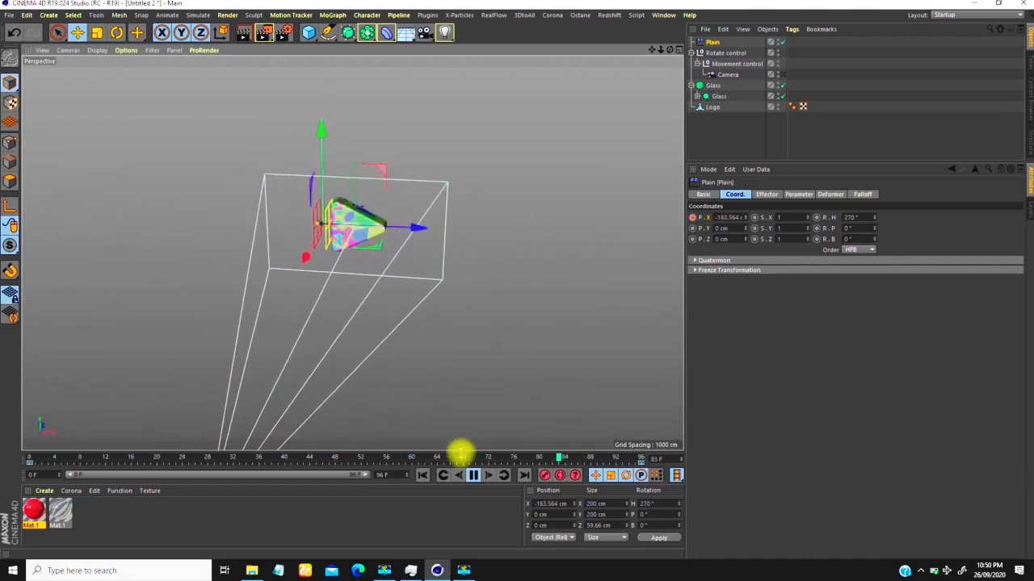
left_click(782, 74)
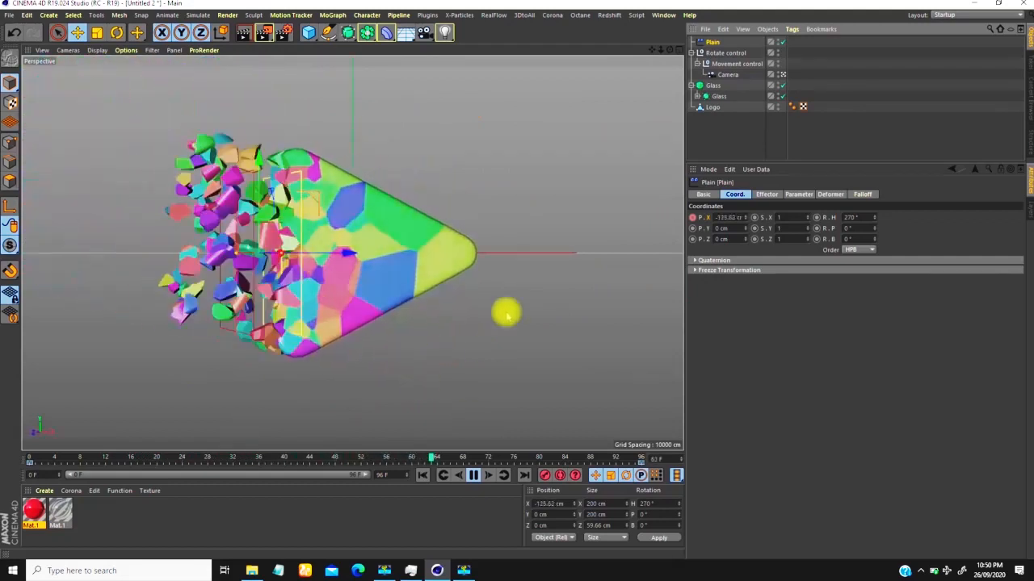
left_click(474, 475)
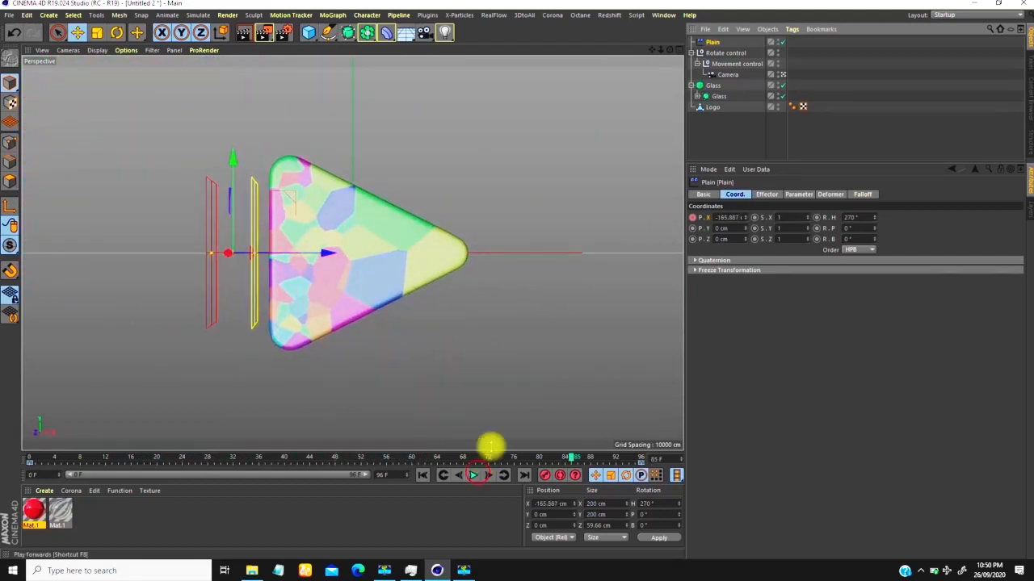
Step: Show the Plain effector's Position X F-curve and reshape its tangents for a steep start and a gentle ending
right_click(558, 143)
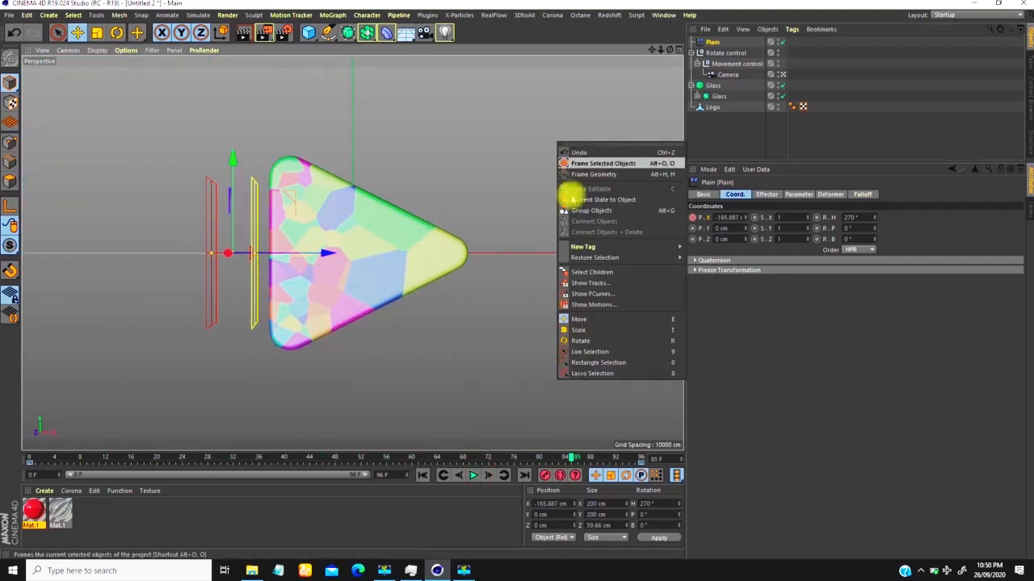
left_click(599, 295)
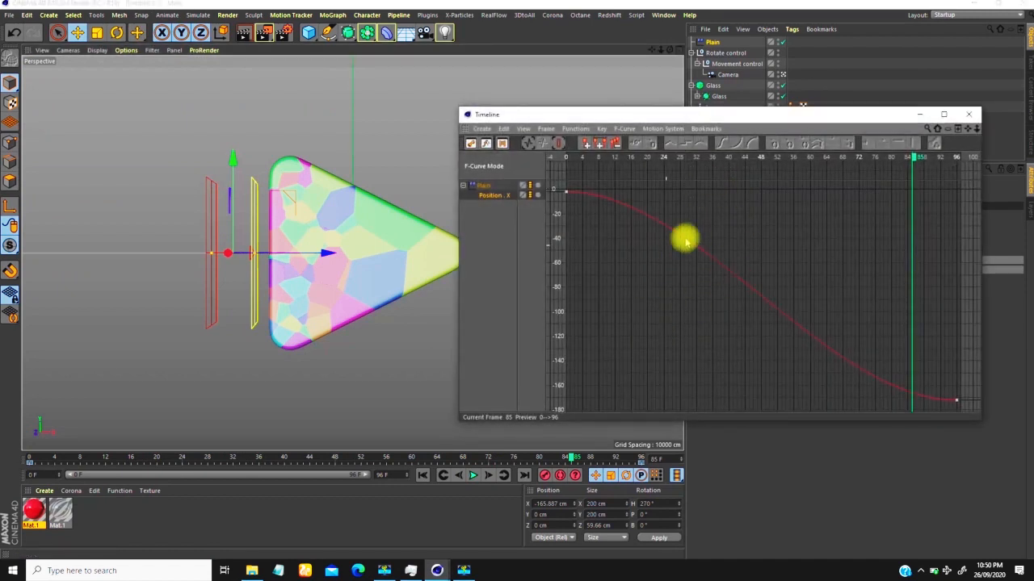
left_click(669, 201)
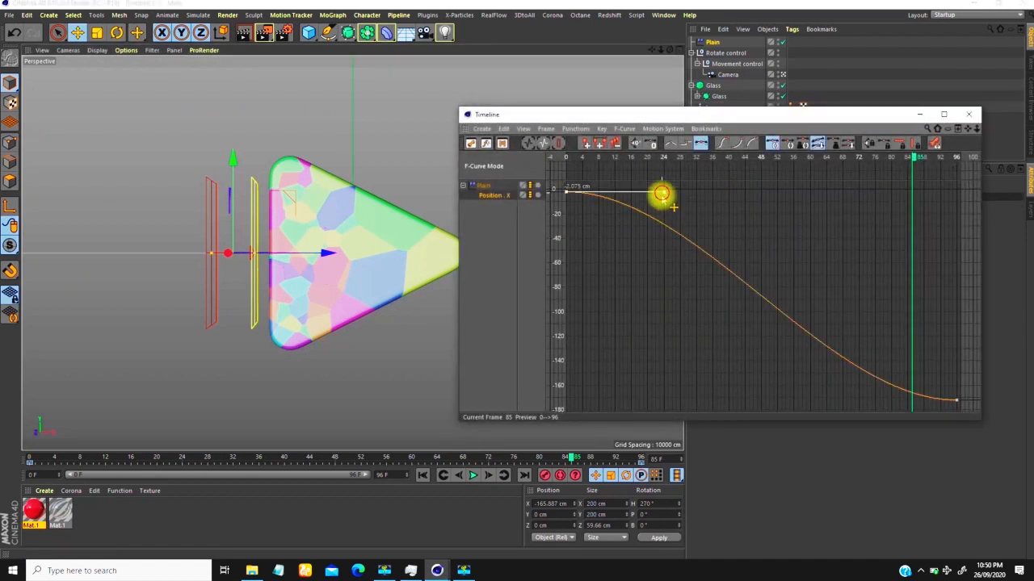
left_click_drag(661, 194, 632, 284)
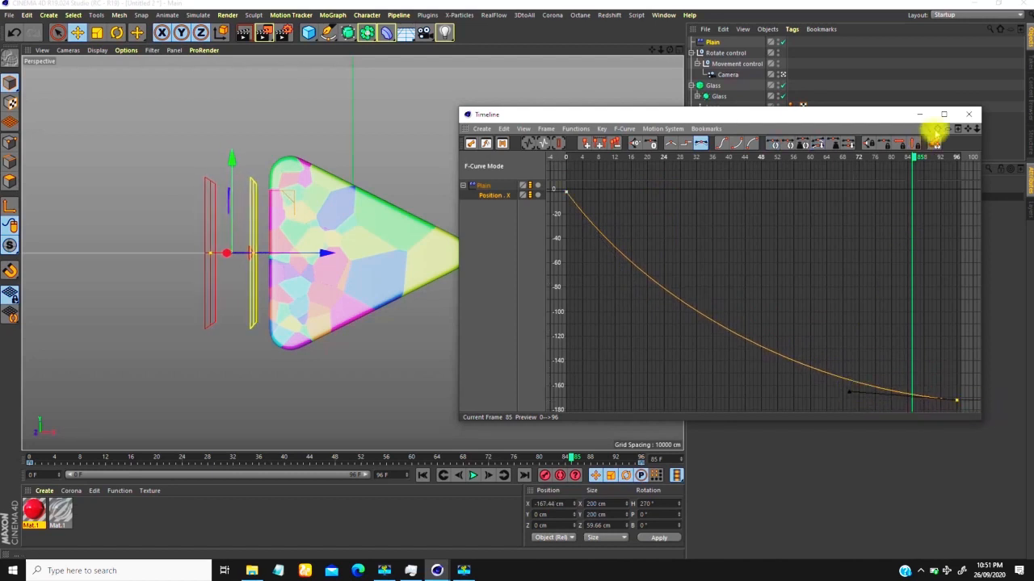
Step: Close the F-curve window, play the animation from the start through the scene camera, and rewind to frame 0
left_click(969, 114)
left_click(422, 475)
left_click(473, 475)
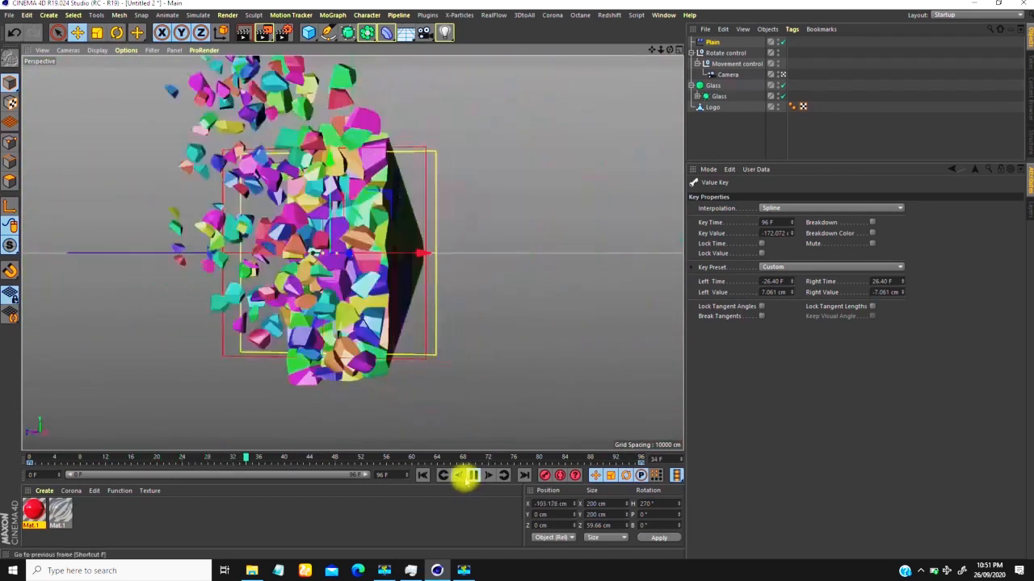
left_click(470, 475)
left_click(422, 476)
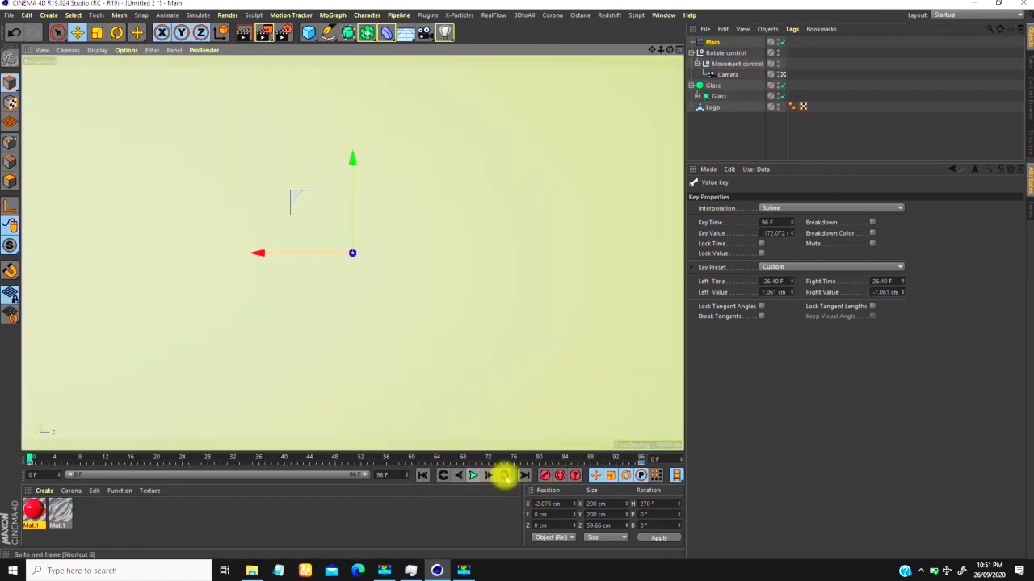
Step: Go to frame 96, reopen the Position X F-curve, and flatten the frame 0 key's tangent for a slower start
left_click(524, 476)
right_click(547, 150)
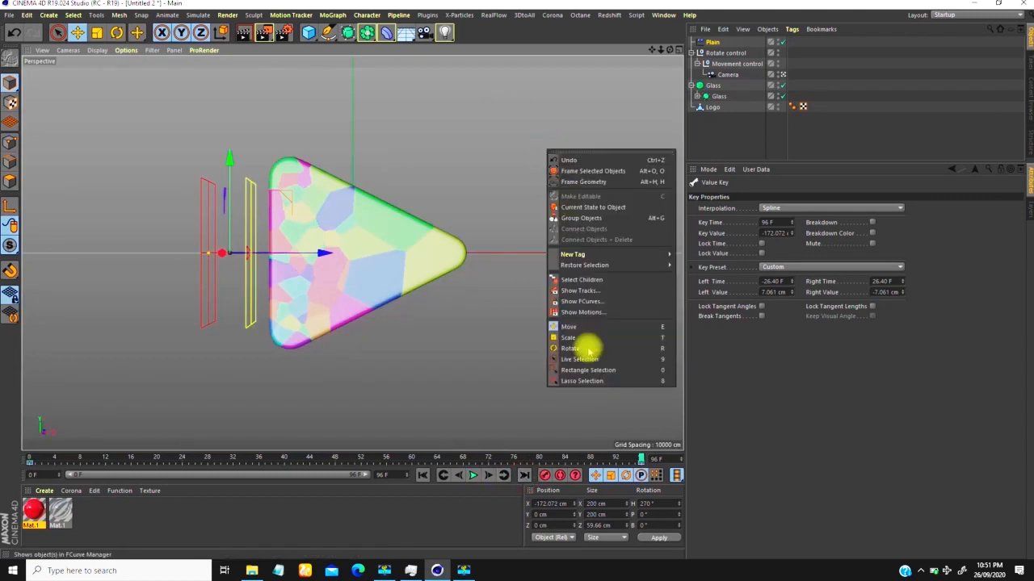
left_click(598, 269)
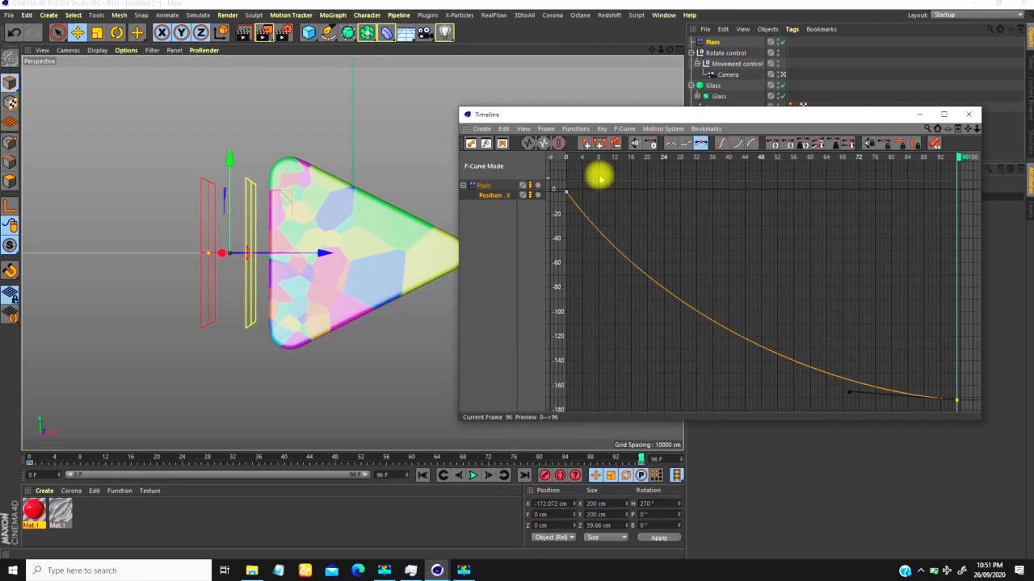
left_click_drag(576, 233, 568, 171)
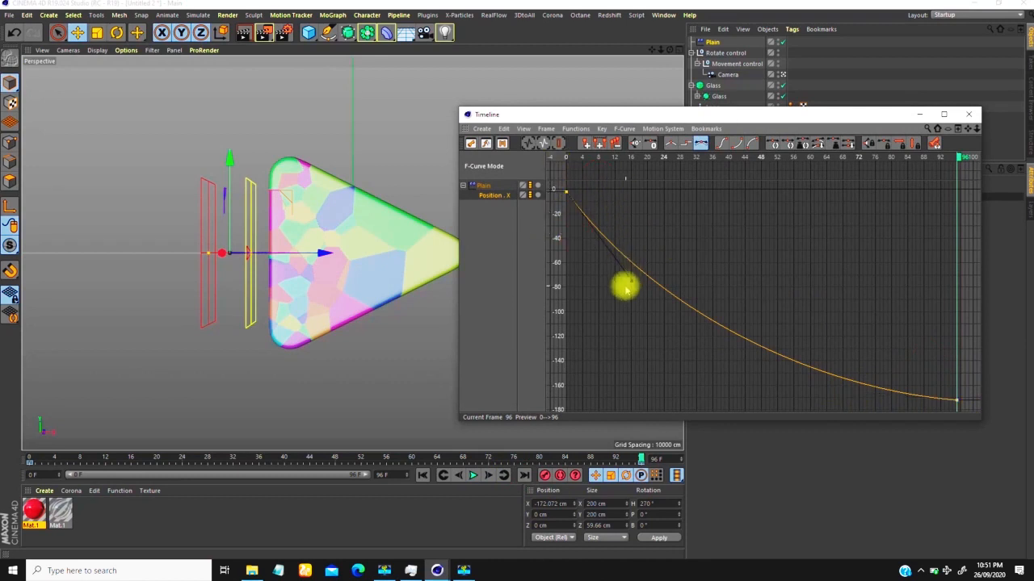
left_click_drag(640, 295, 667, 222)
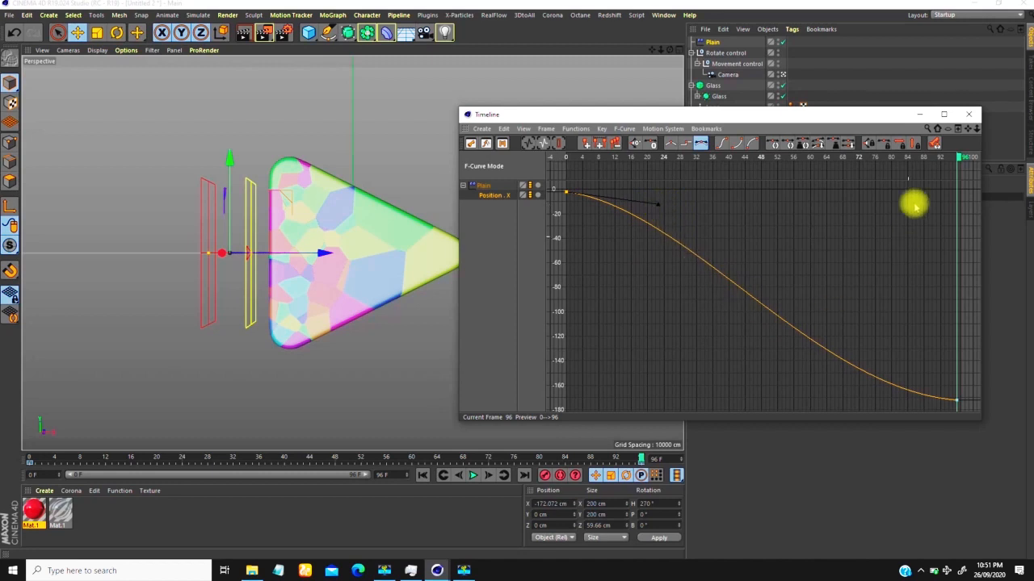
Step: Move the F-curve window clear of the viewport and replay the animation from the first frame
left_click_drag(848, 117, 745, 541)
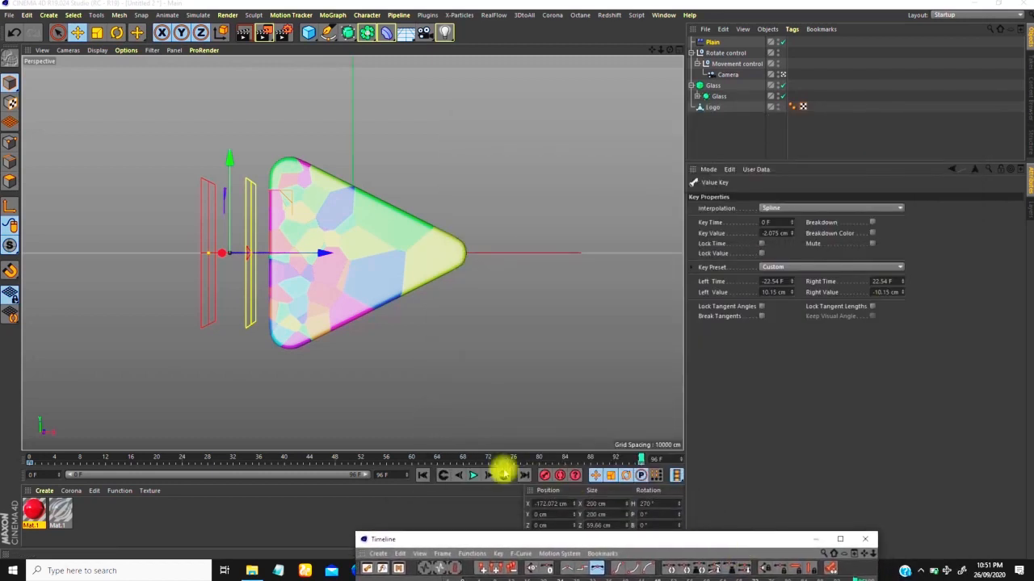
left_click(424, 476)
left_click(474, 476)
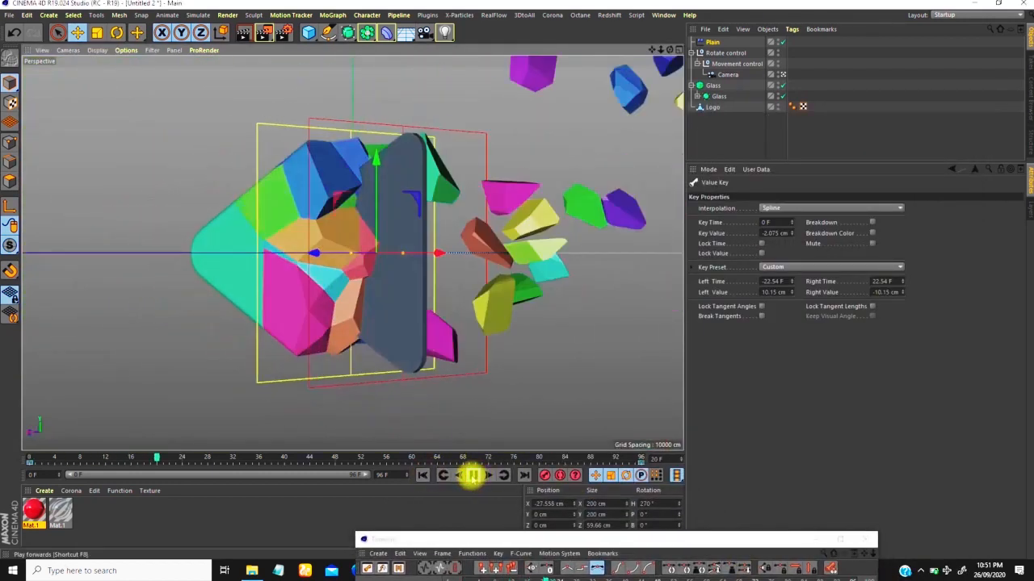
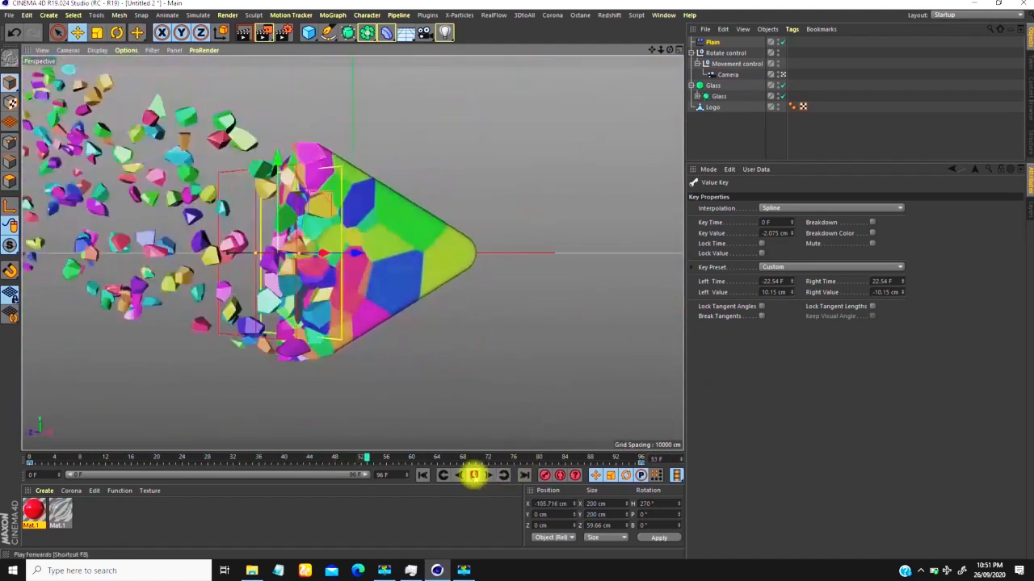
Step: Stop playback, go to frame 41, and apply the red Mat.1 material to the Logo object
left_click(473, 475)
left_click_drag(383, 461, 295, 391)
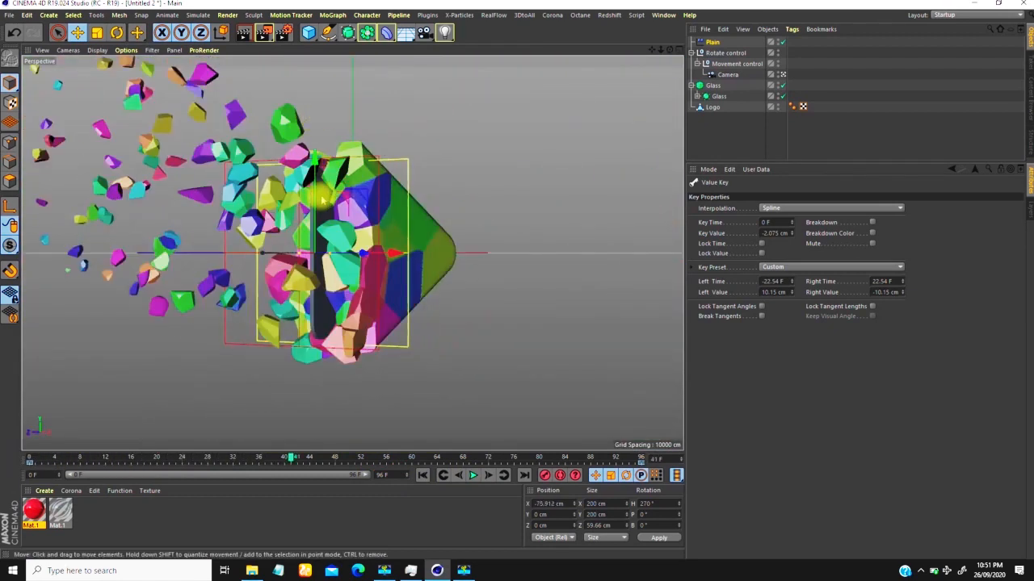
left_click_drag(161, 469, 706, 113)
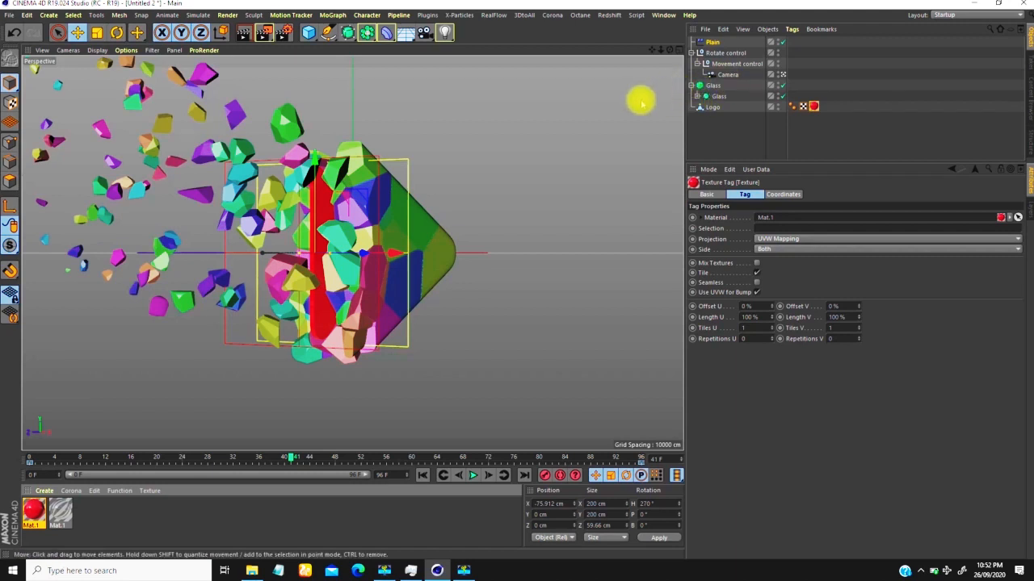
Step: Rename the Plain effector to Glass
left_click(714, 41)
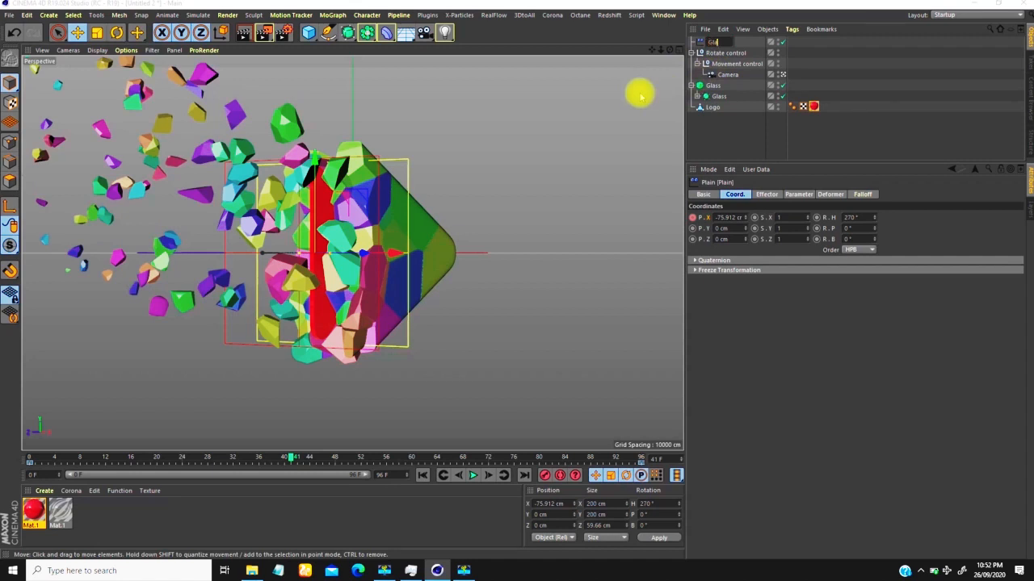
type("Glass")
key("Return")
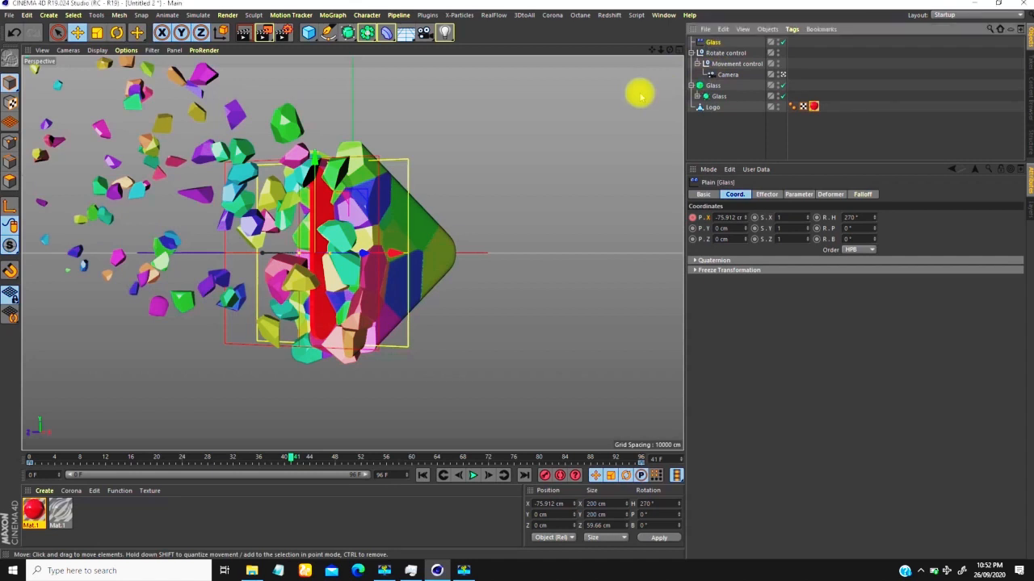
Step: Leave the scene camera view, hide the fractured Glass object in the viewport, and clear the selection
left_click(780, 74)
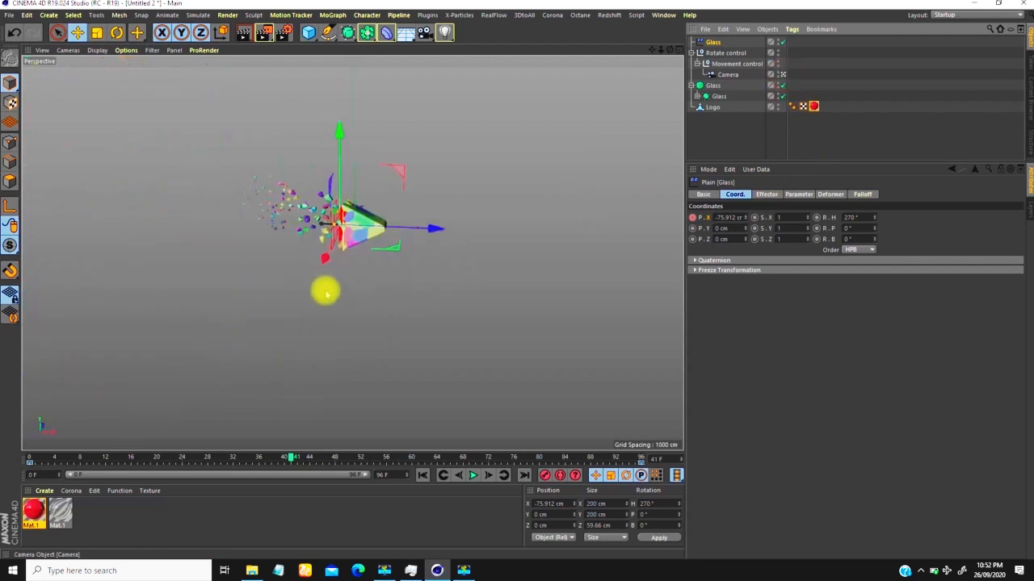
left_click(777, 85)
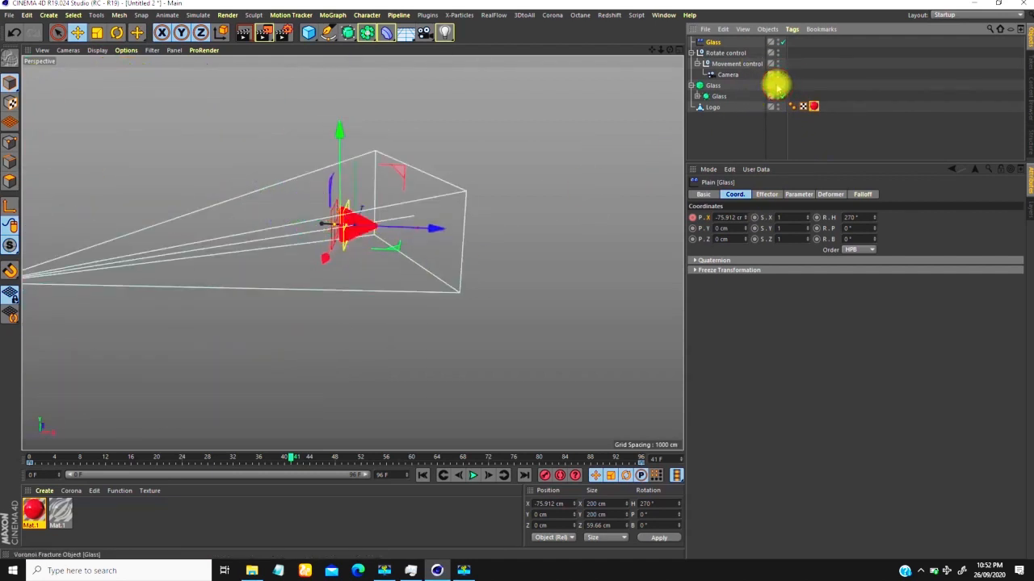
scroll(364, 218, "up", 5)
left_click_drag(367, 216, 399, 197, "alt")
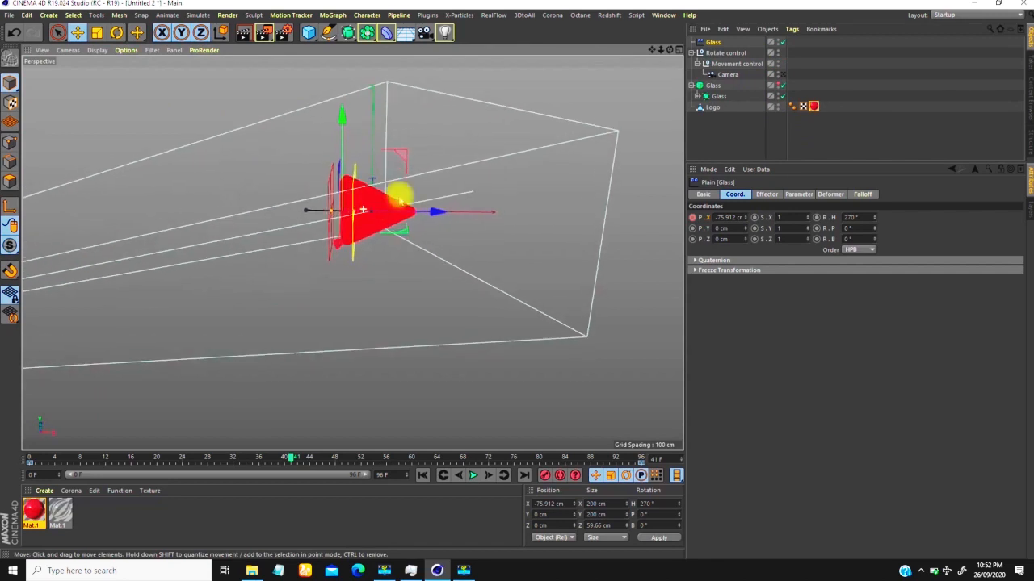
left_click(871, 102)
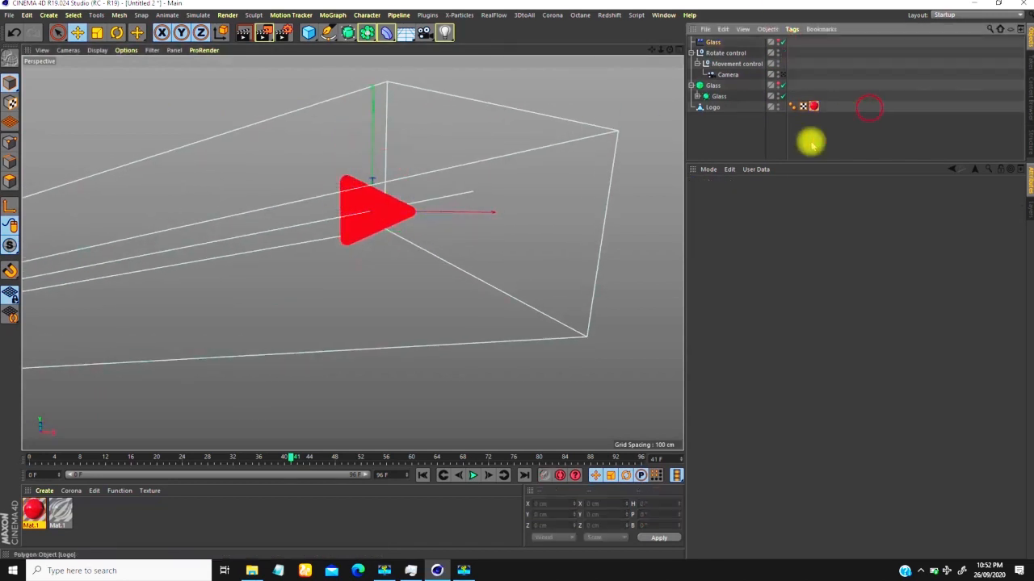
Step: Add a Voronoi Fracture object named Logo, nest the Logo polygon object inside it, and collapse the Glass hierarchy
left_click(329, 15)
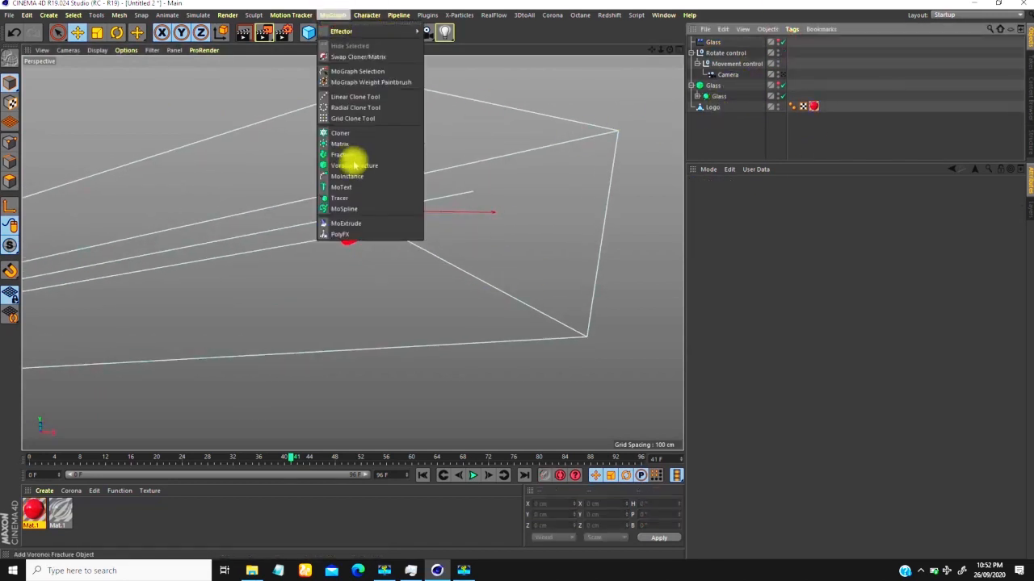
left_click(349, 165)
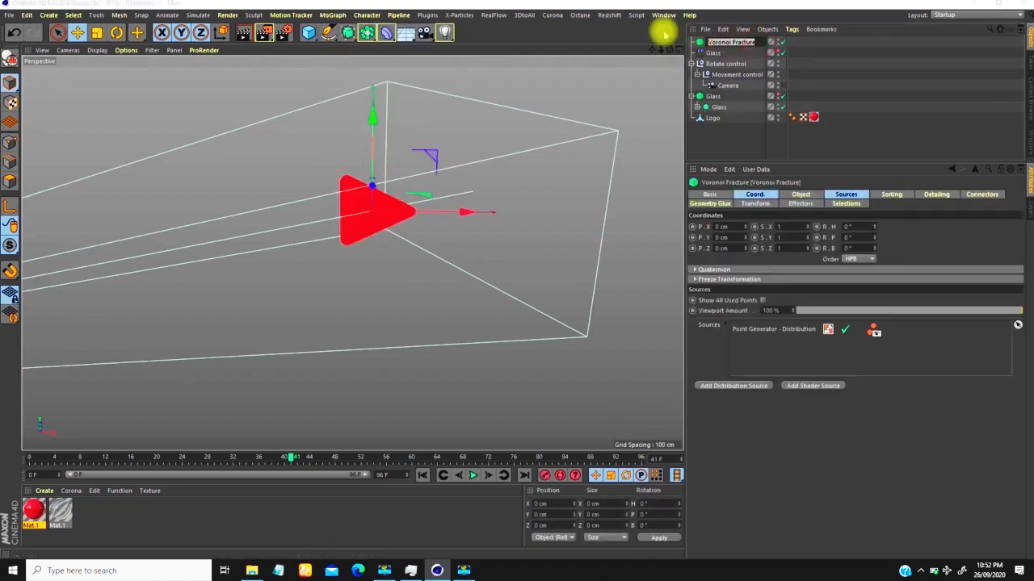
key("Return")
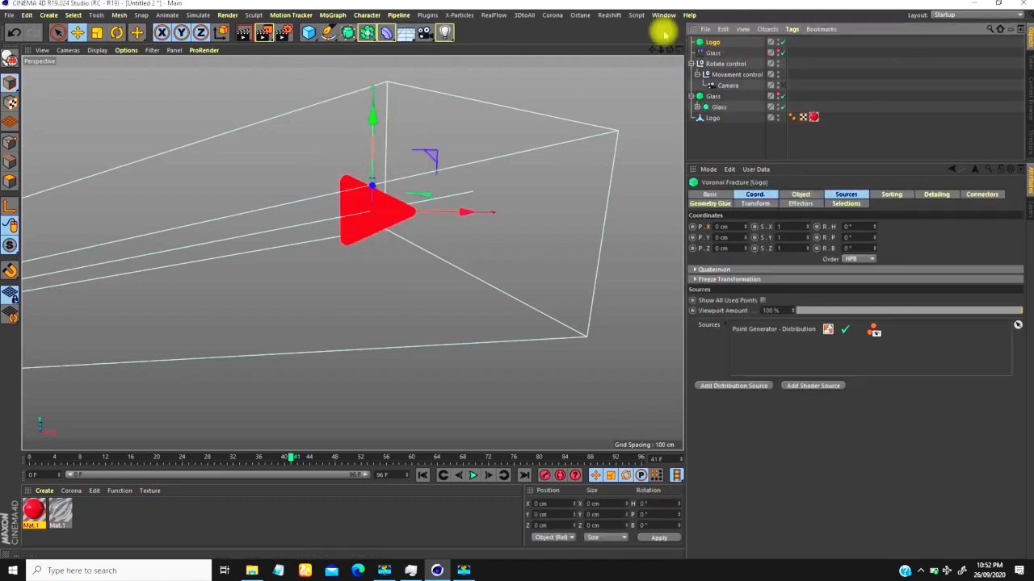
left_click_drag(709, 41, 710, 121)
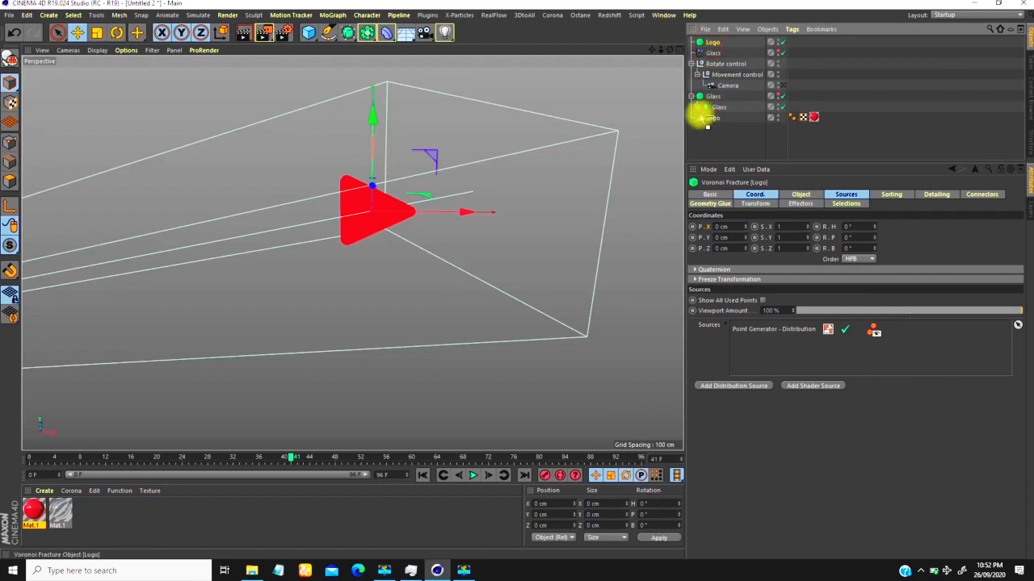
left_click_drag(699, 119, 709, 107)
left_click(692, 85)
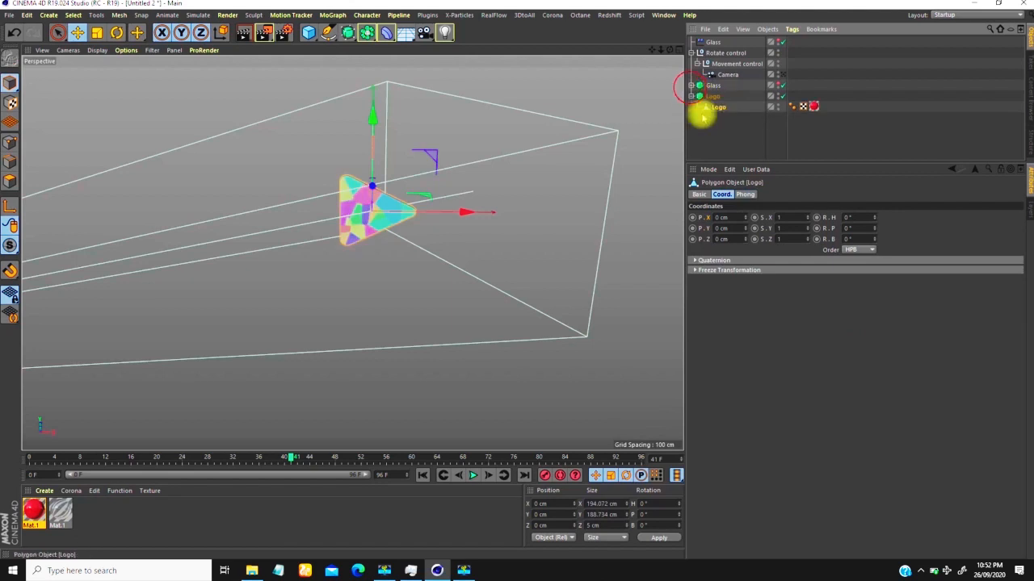
Step: Set the Distribution Type of the Logo fracture's point generator source to Exponential
scroll(373, 207, "up", 4)
left_click_drag(386, 180, 372, 208, "alt")
scroll(383, 215, "up", 2)
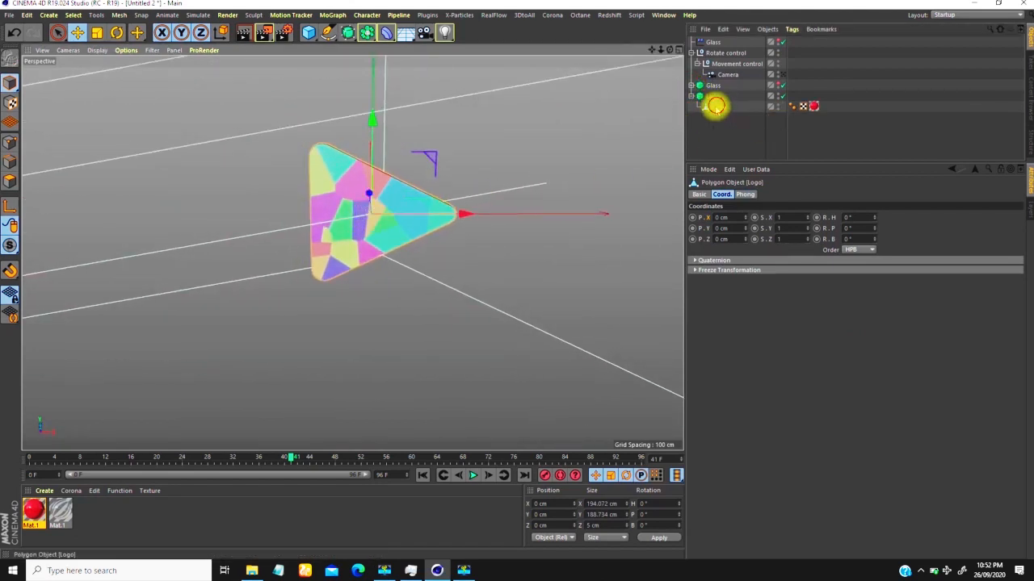
left_click(713, 97)
left_click(845, 194)
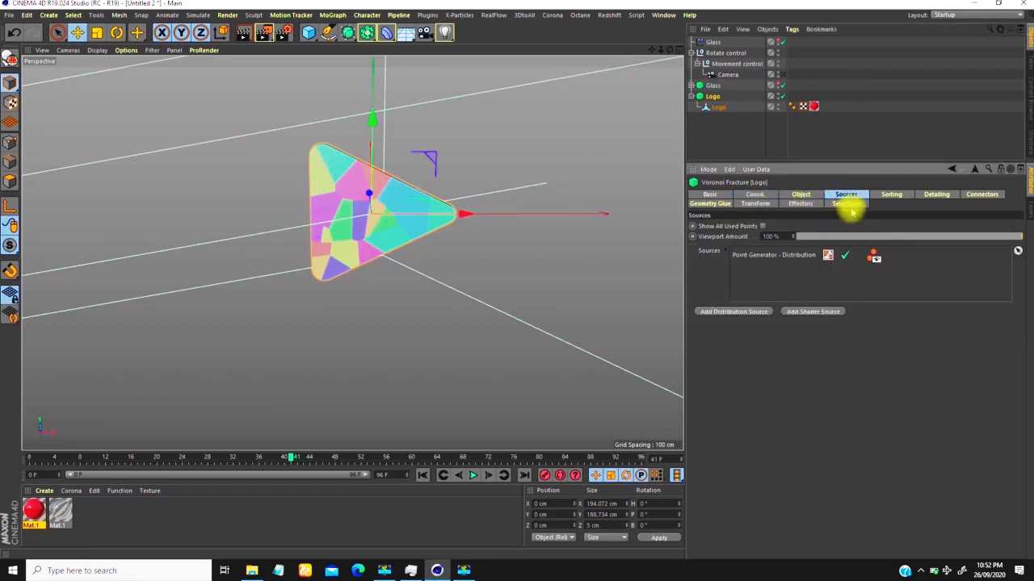
left_click(754, 257)
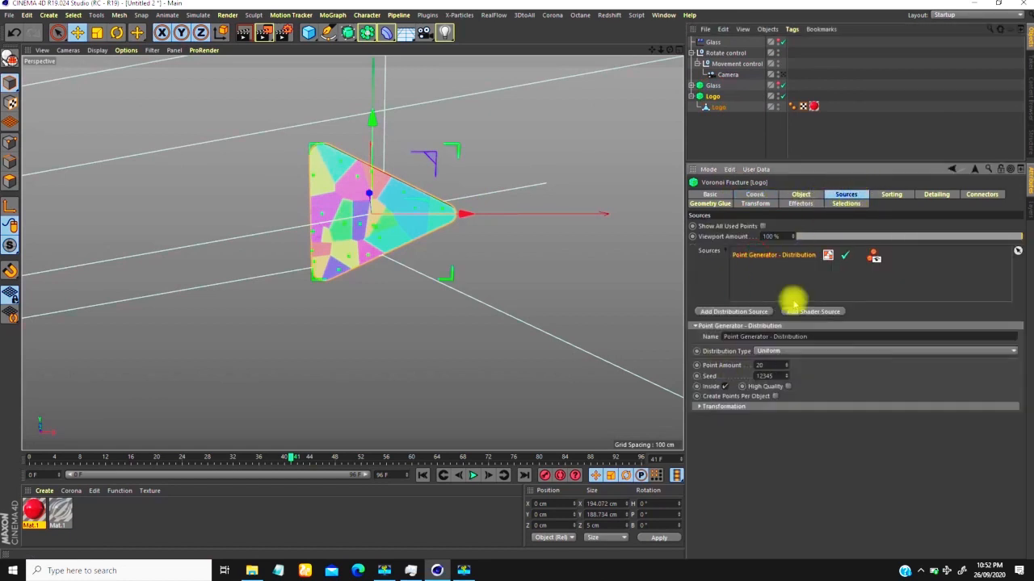
left_click(780, 351)
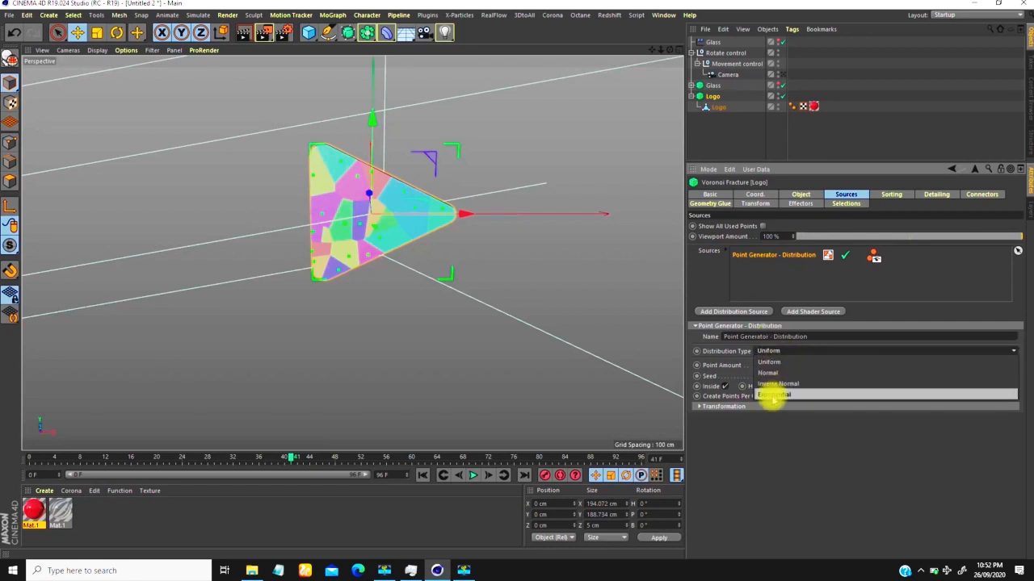
left_click(774, 394)
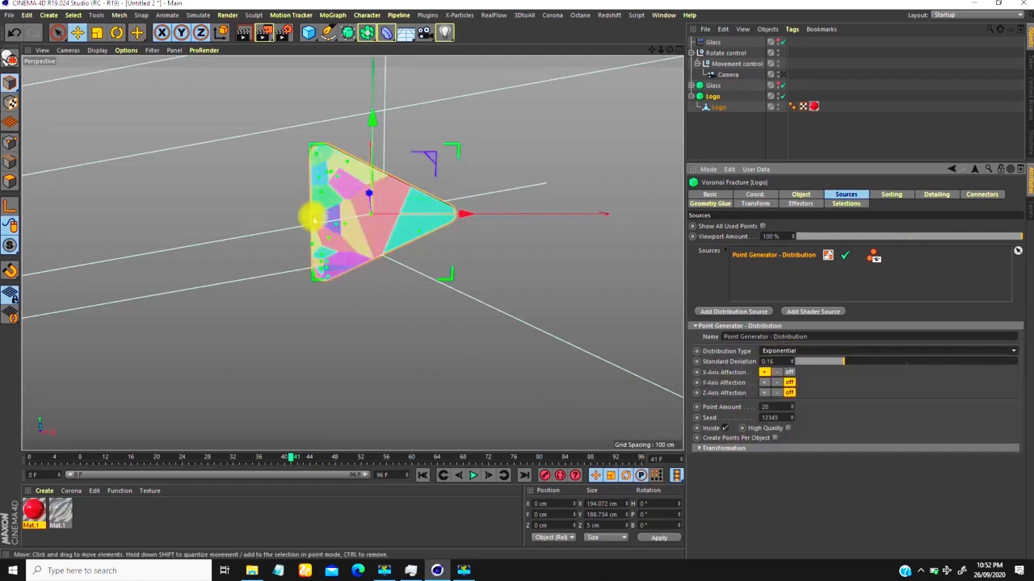
Step: Set the Logo fracture's point amount to 500 and check the fragments up close
scroll(313, 220, "up", 3)
left_click(766, 407)
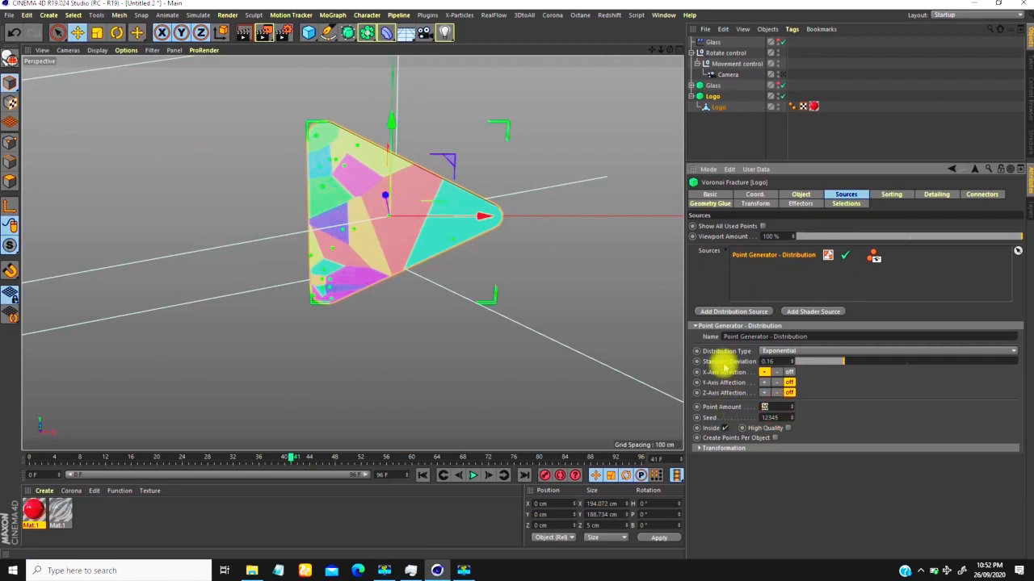
type("500")
key("Return")
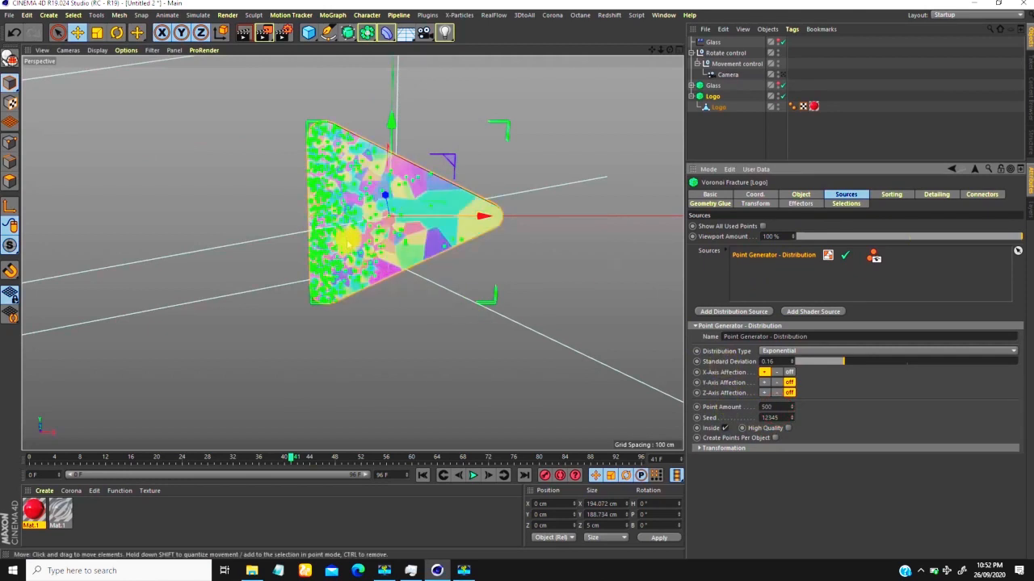
scroll(386, 148, "up", 4)
scroll(386, 148, "down", 3)
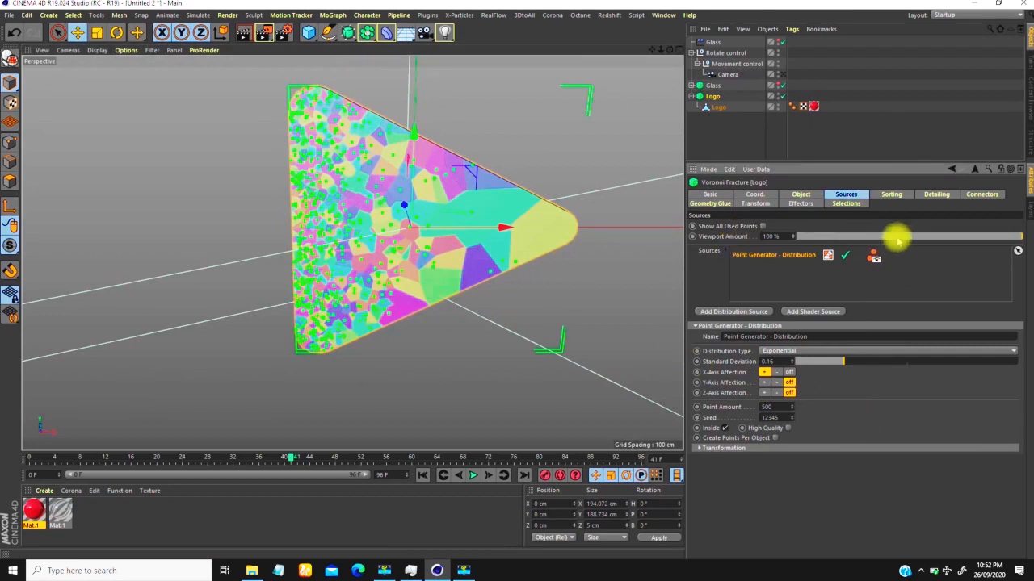
Step: Turn off the viewport display of the point generator's points and inspect the Logo fracture pattern
left_click(877, 261)
scroll(304, 223, "down", 1)
left_click_drag(302, 220, 595, 208, "alt")
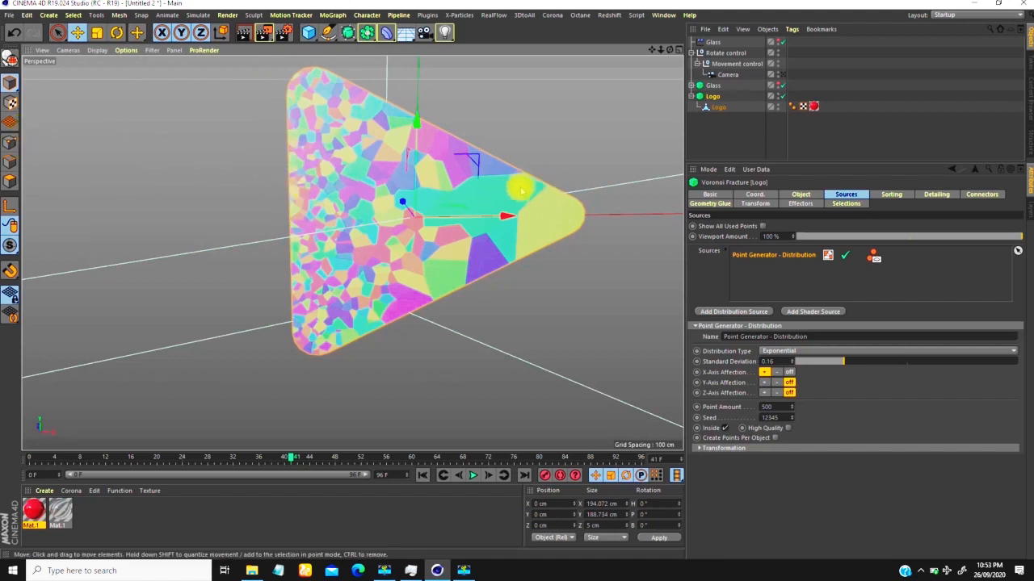
scroll(359, 230, "down", 3)
mouse_move(358, 217)
left_mouse_down("alt")
mouse_move(348, 226)
mouse_move(352, 217)
left_mouse_up("alt")
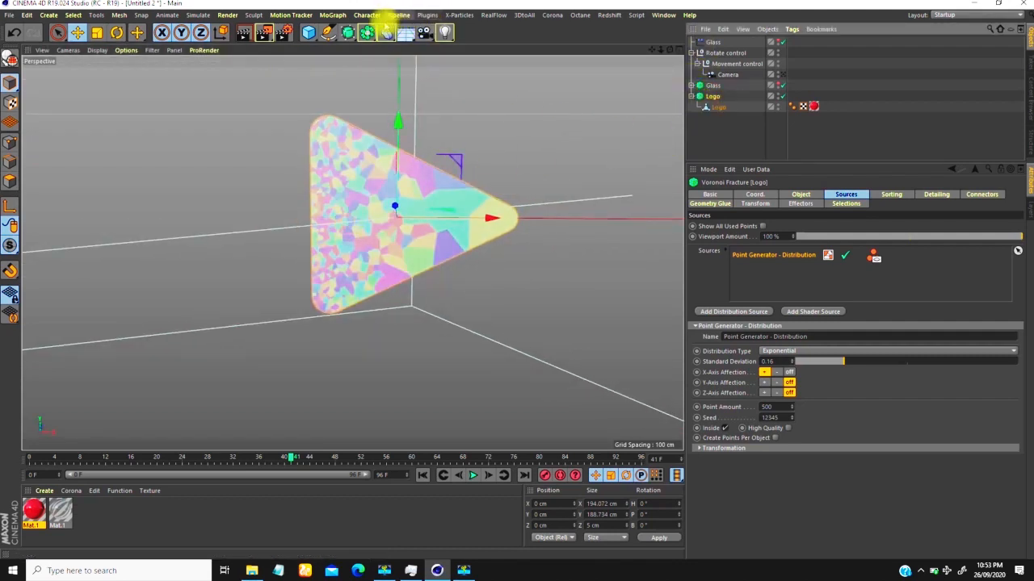
Step: Add a Plain effector to the Logo Voronoi Fracture
left_click(338, 15)
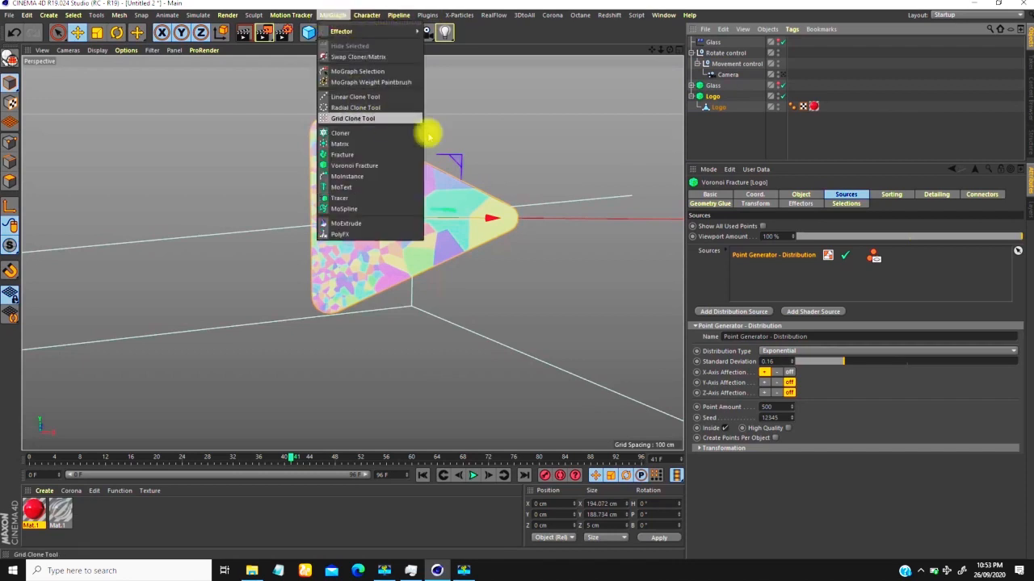
left_click(719, 101)
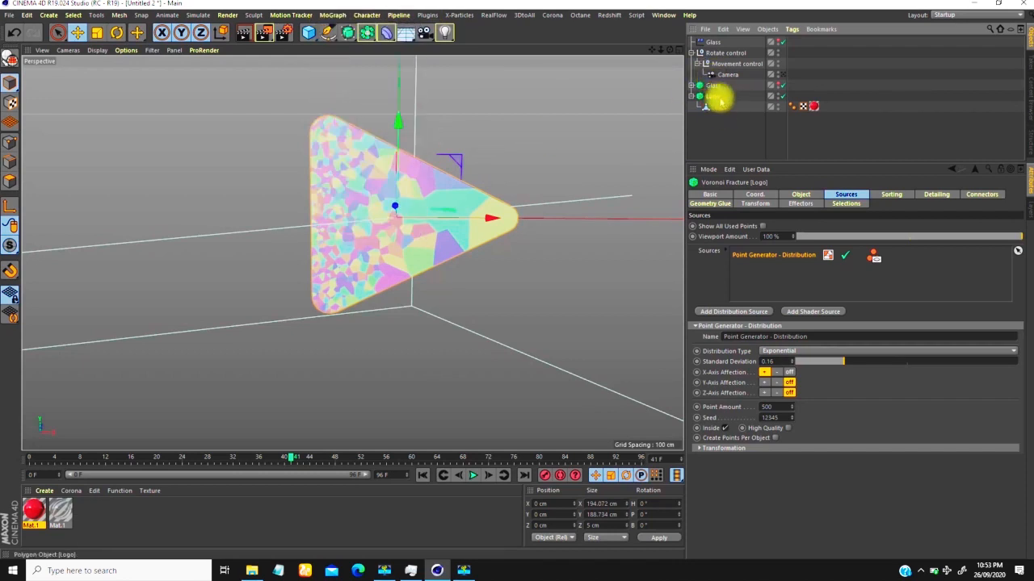
left_click(334, 15)
mouse_move(355, 33)
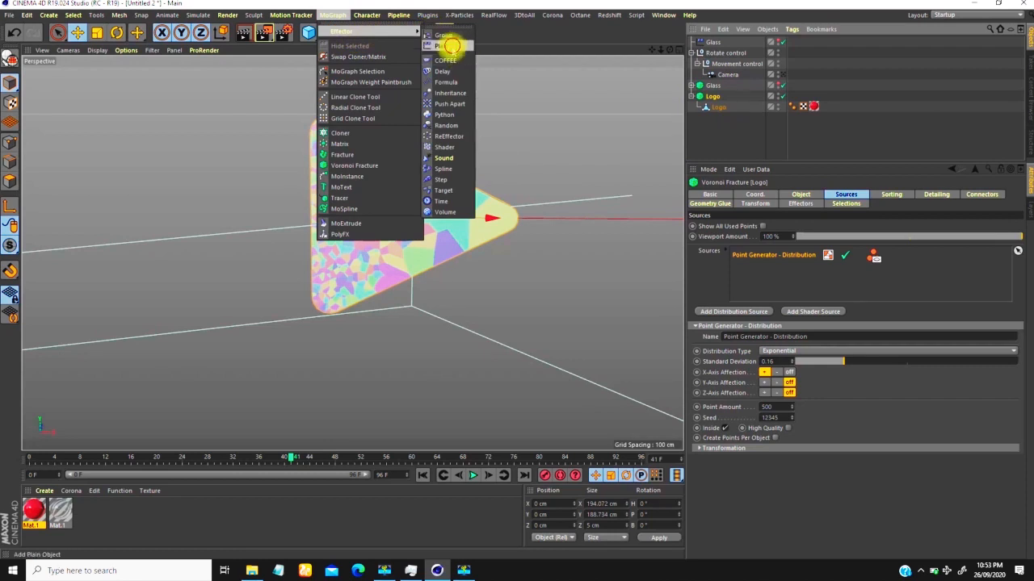
left_click(455, 32)
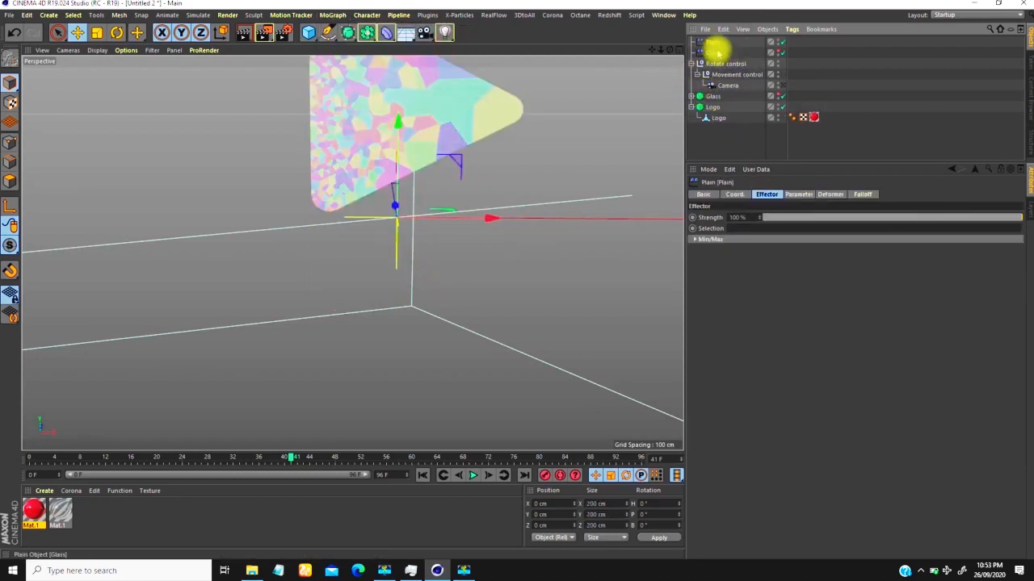
Step: Disable the new Plain effector's Position, enable its Rotation, and set the heading rotation R.H to 90°
left_click(788, 194)
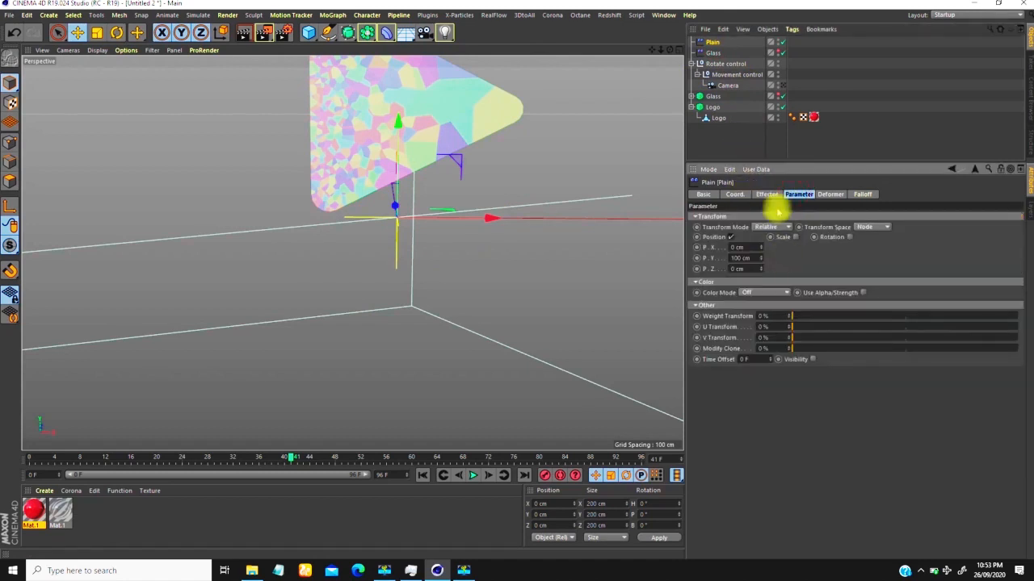
left_click(731, 237)
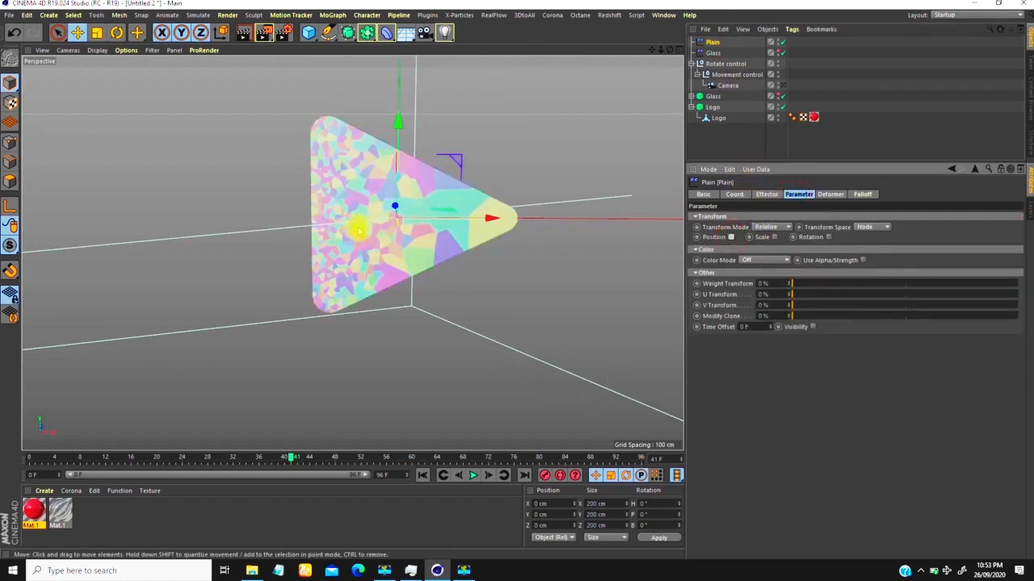
left_click(828, 237)
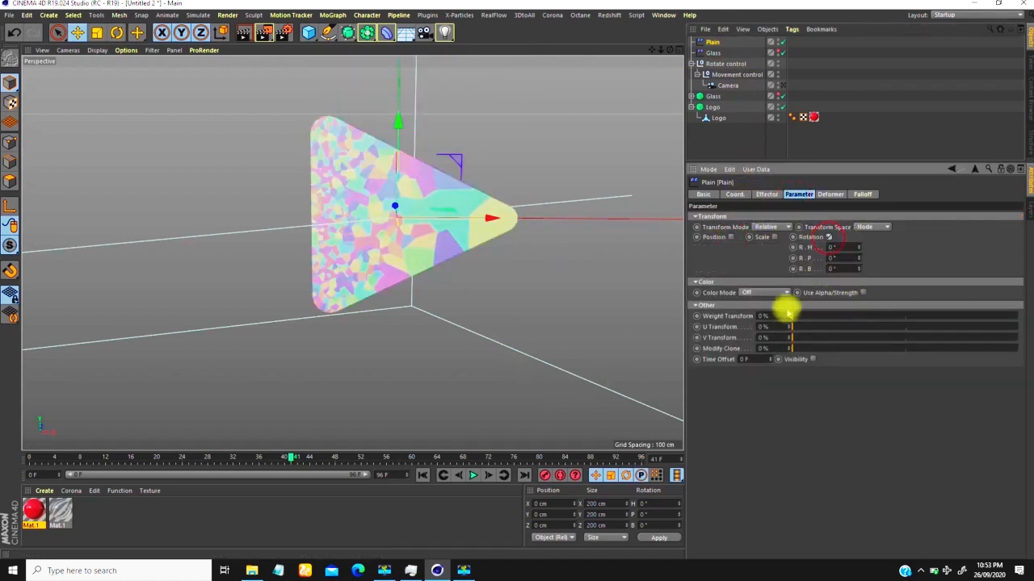
mouse_move(860, 247)
left_mouse_down()
mouse_move(881, 196)
mouse_move(857, 262)
left_mouse_up()
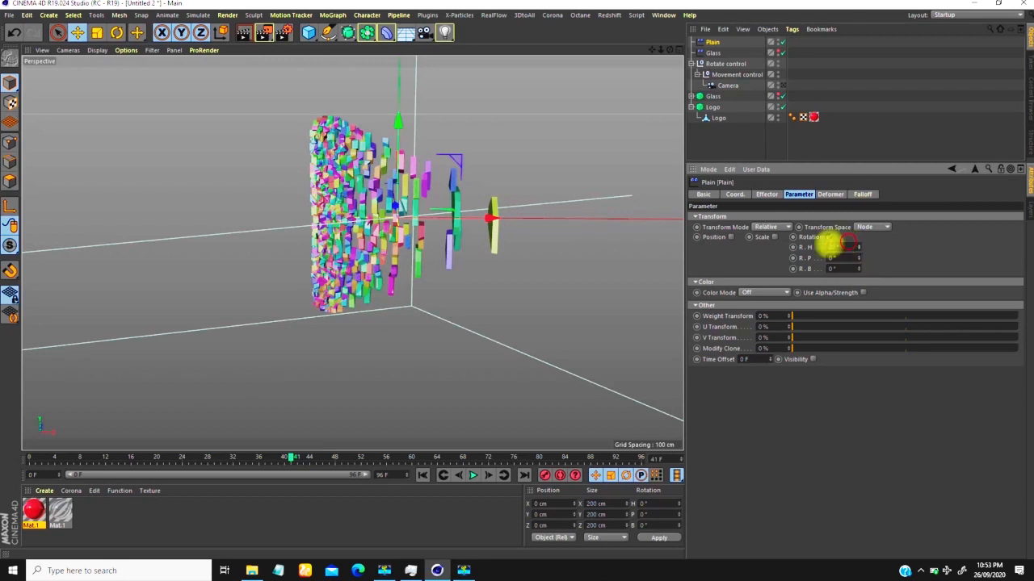
left_click_drag(847, 245, 785, 241)
type("90")
key("Return")
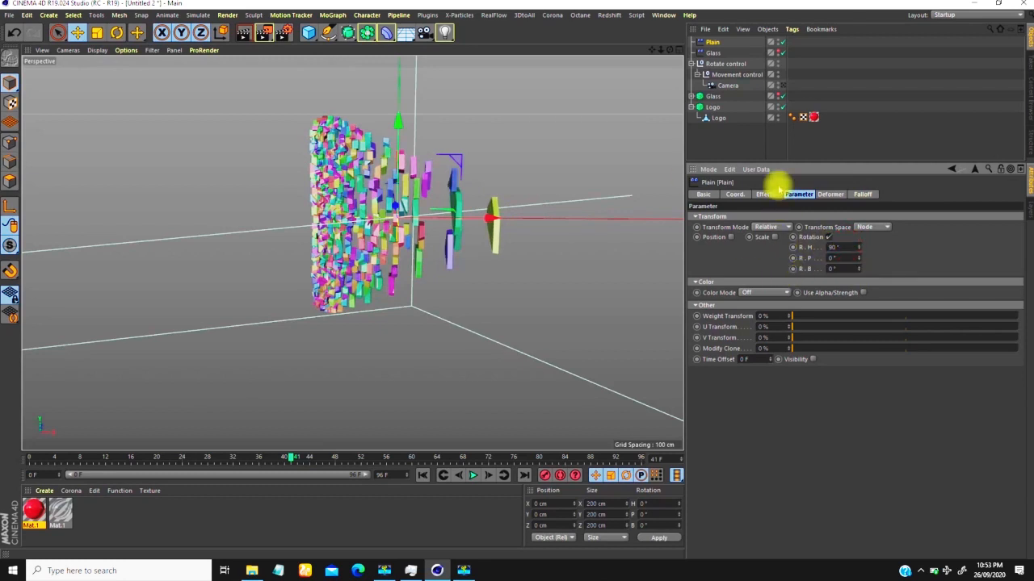
Step: Enable Scale with Uniform Scale on the Plain effector and set the scale to -1
left_click(777, 239)
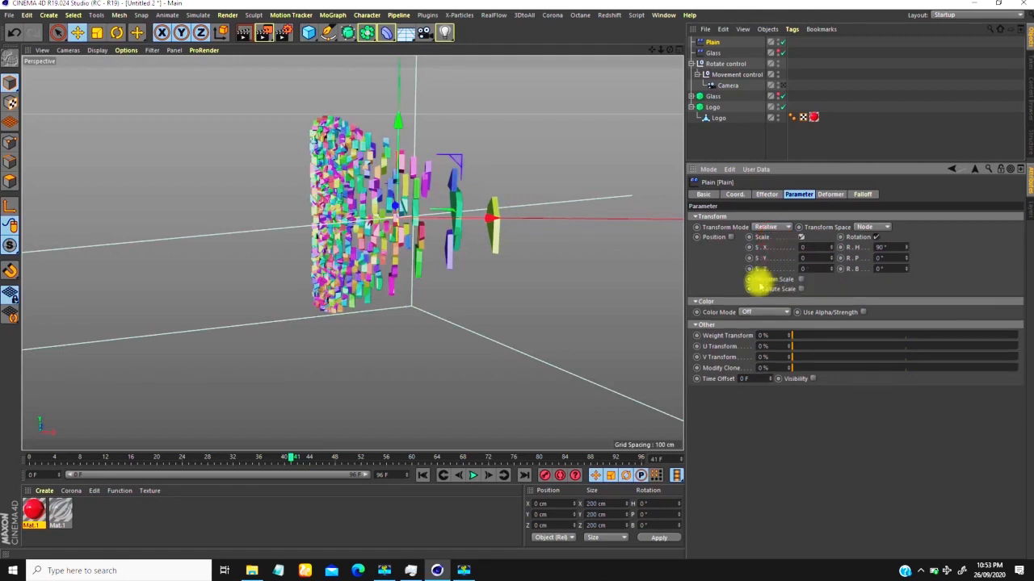
left_click(799, 280)
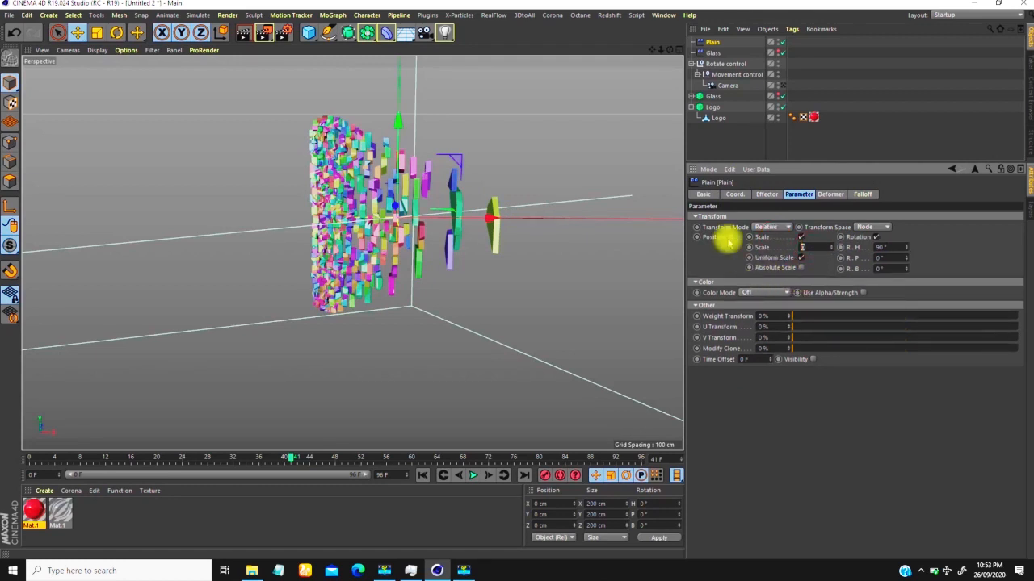
type("-1")
key("Return")
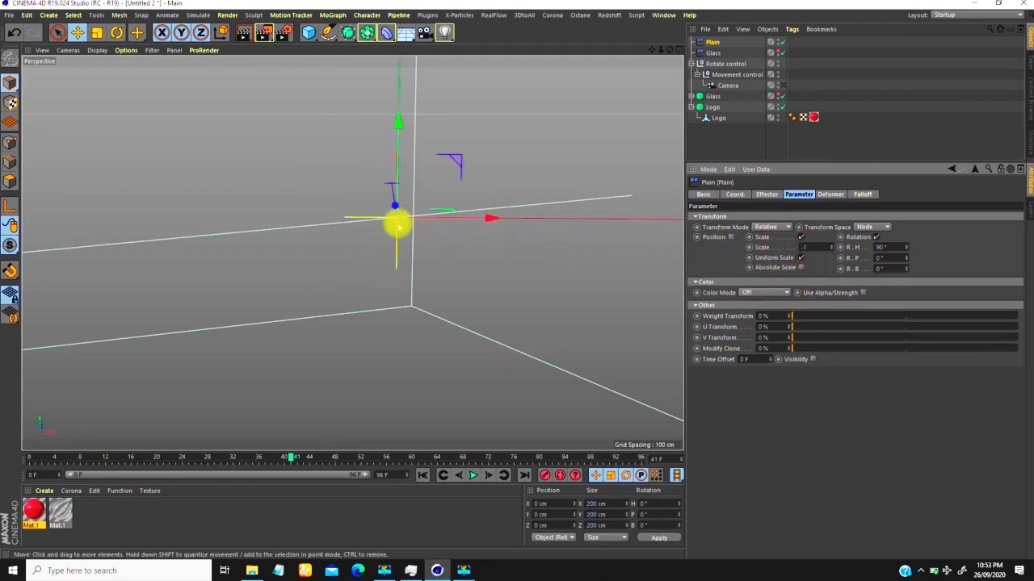
Step: Set the Plain effector's falloff shape to Linear
scroll(394, 231, "down", 1)
scroll(396, 229, "down", 1)
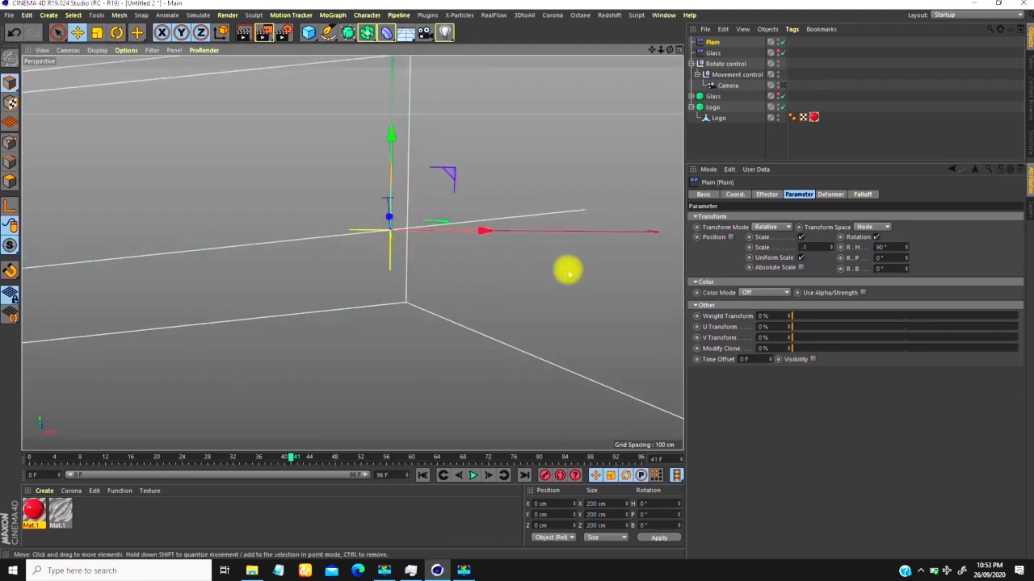
left_click(862, 195)
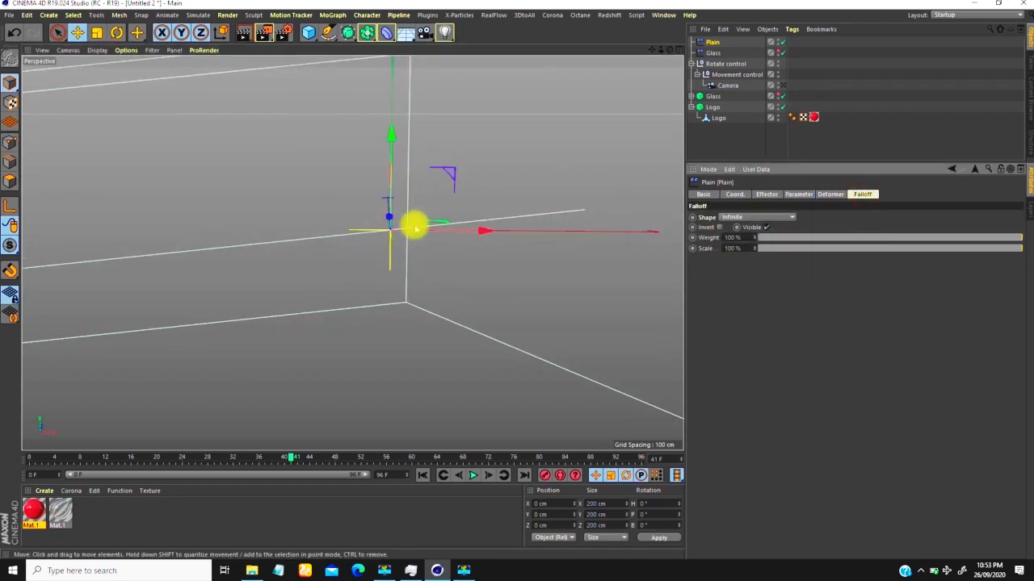
scroll(387, 238, "down", 2)
scroll(387, 236, "down", 1)
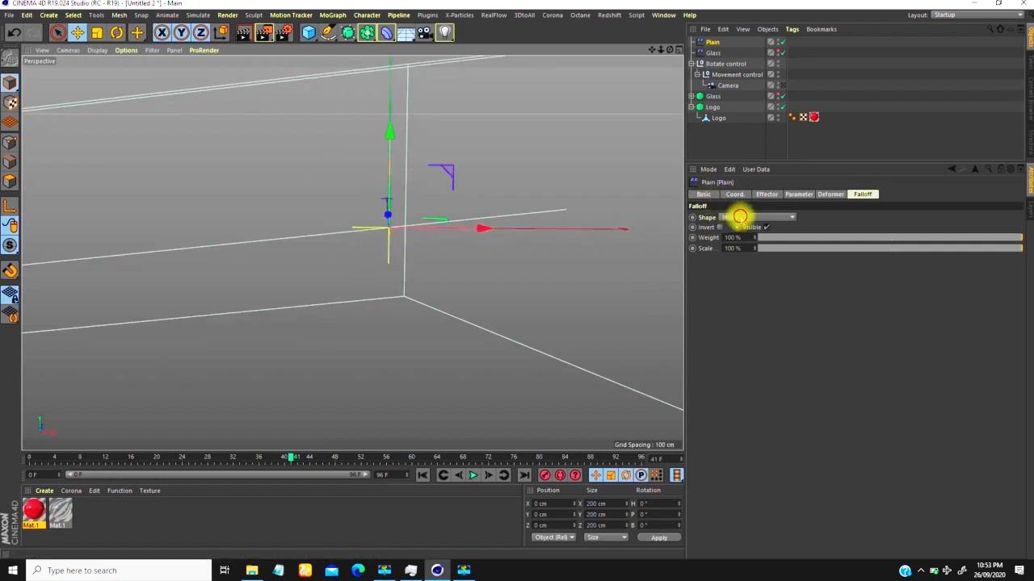
left_click(740, 217)
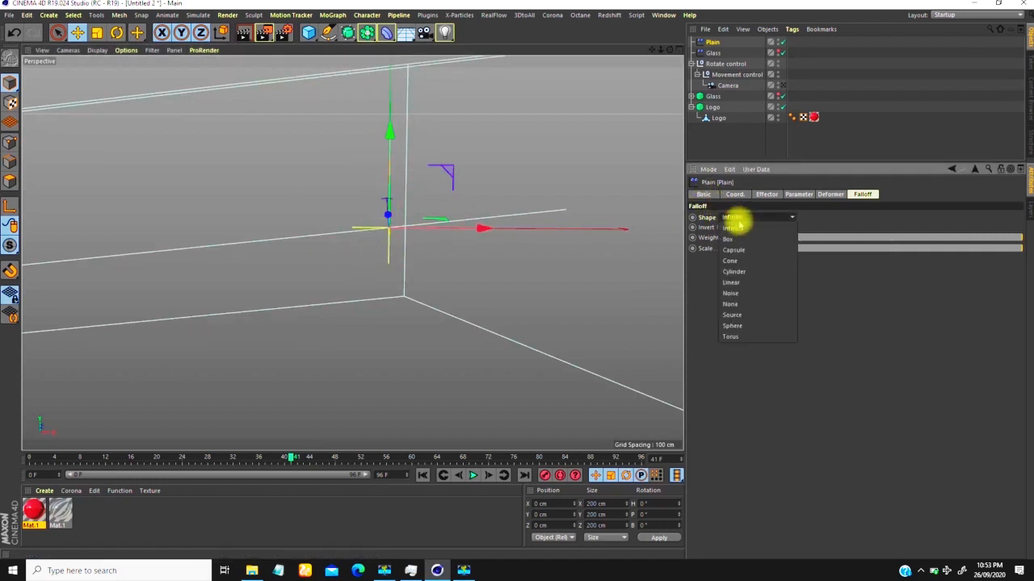
left_click(735, 284)
scroll(389, 245, "down", 1)
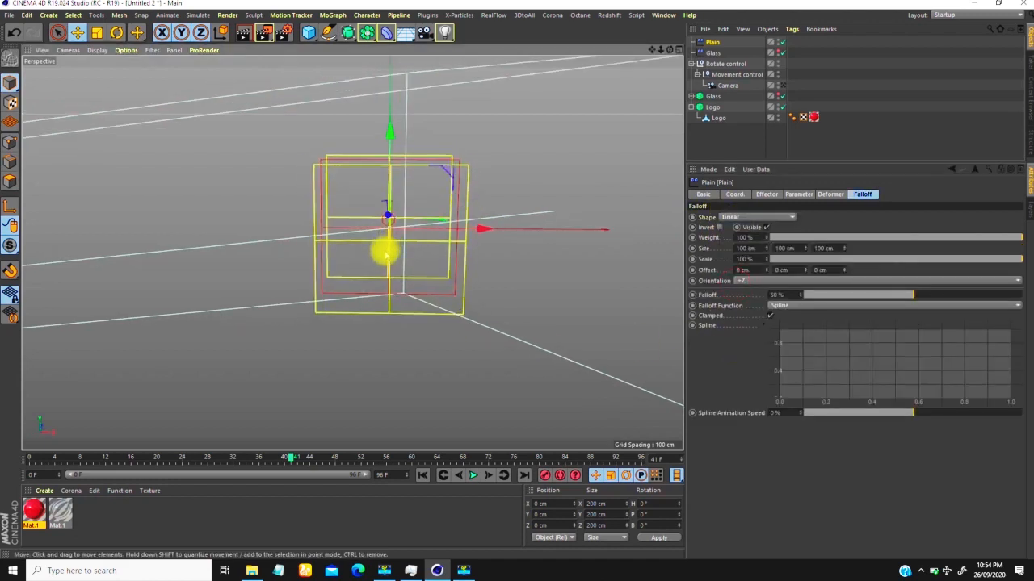
Step: Rotate the Plain effector to a heading of -90° and set its falloff to 100%
key("r")
left_click_drag(363, 241, 246, 218)
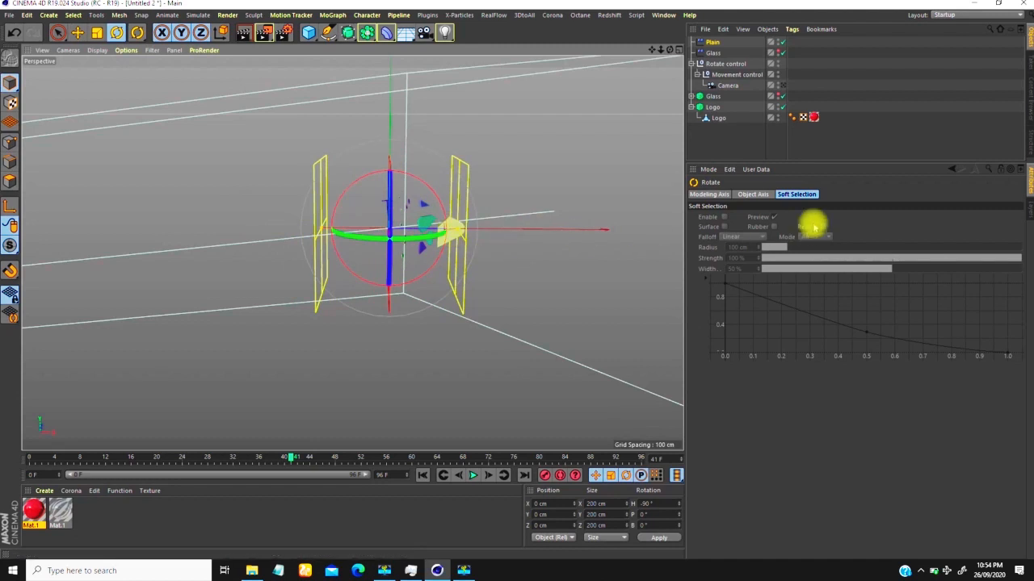
left_click(714, 41)
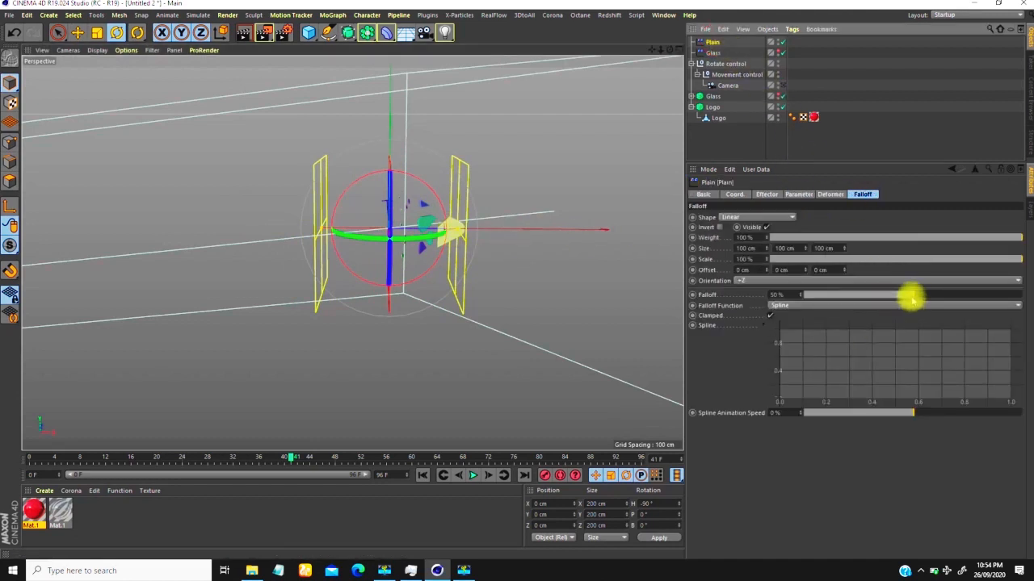
left_click_drag(911, 298, 1020, 299)
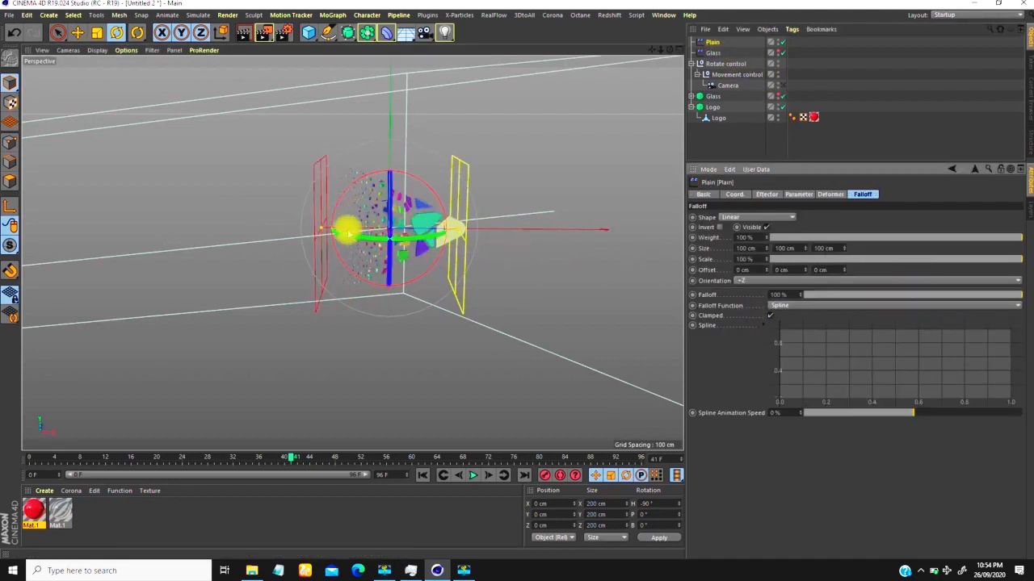
Step: Narrow the effector's falloff box to about 10.5 cm in Z and move the effector to about -66 cm in X
left_click_drag(322, 229, 361, 227)
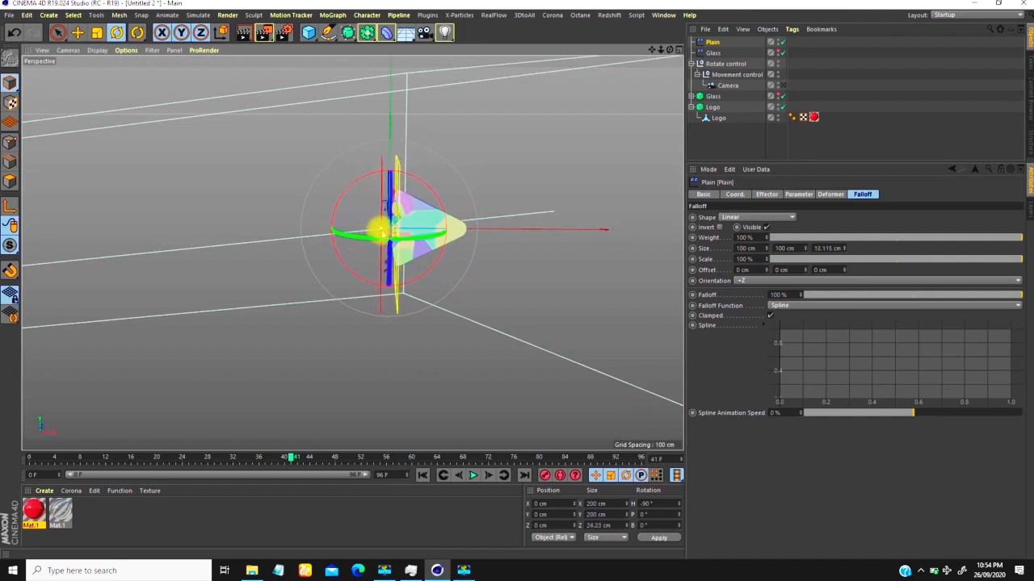
scroll(428, 178, "up", 6)
scroll(453, 156, "down", 4)
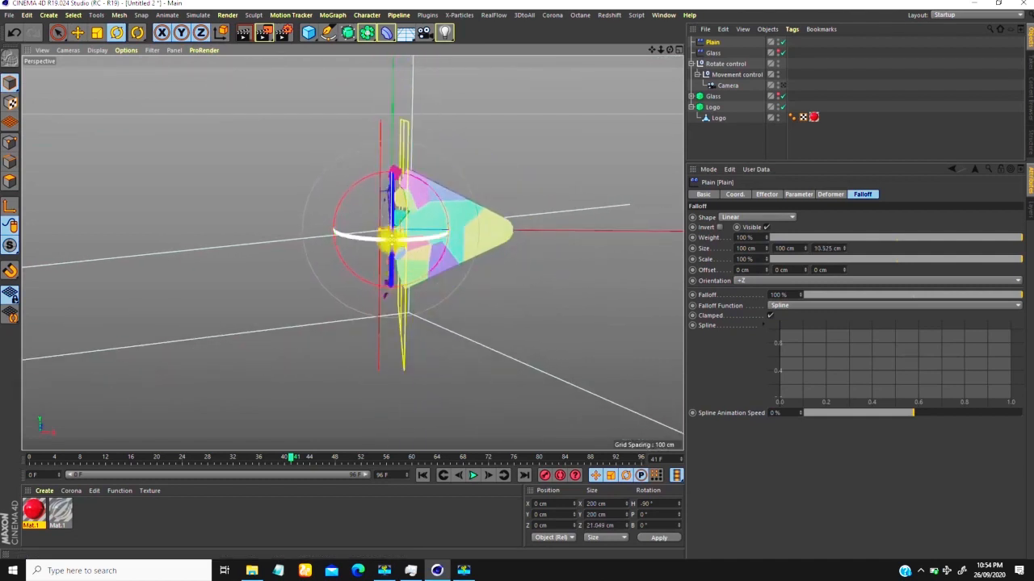
key("e")
left_click_drag(487, 232, 451, 229)
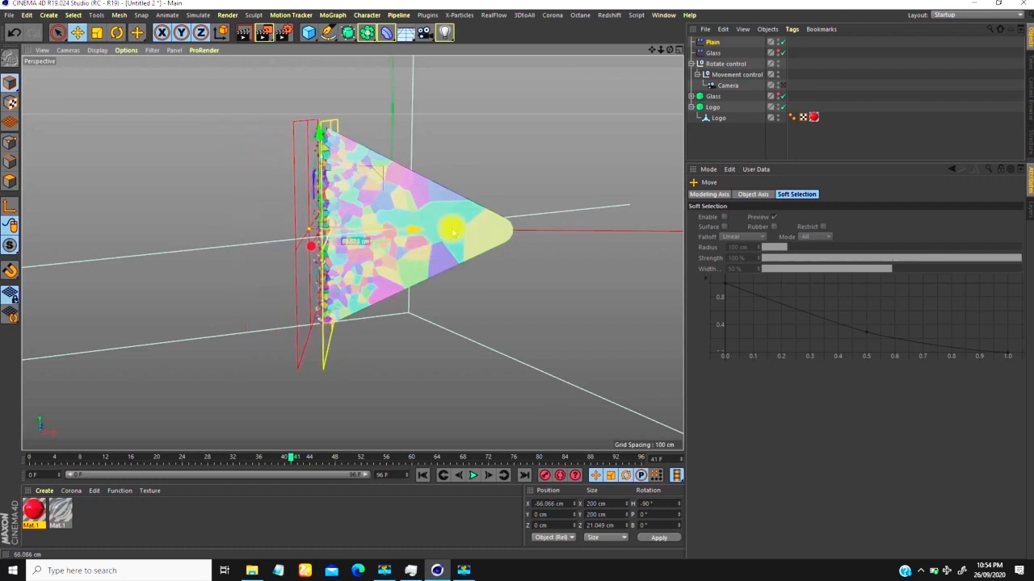
Step: Set the point amount of the Logo fracture's distribution source to 300
left_click(712, 108)
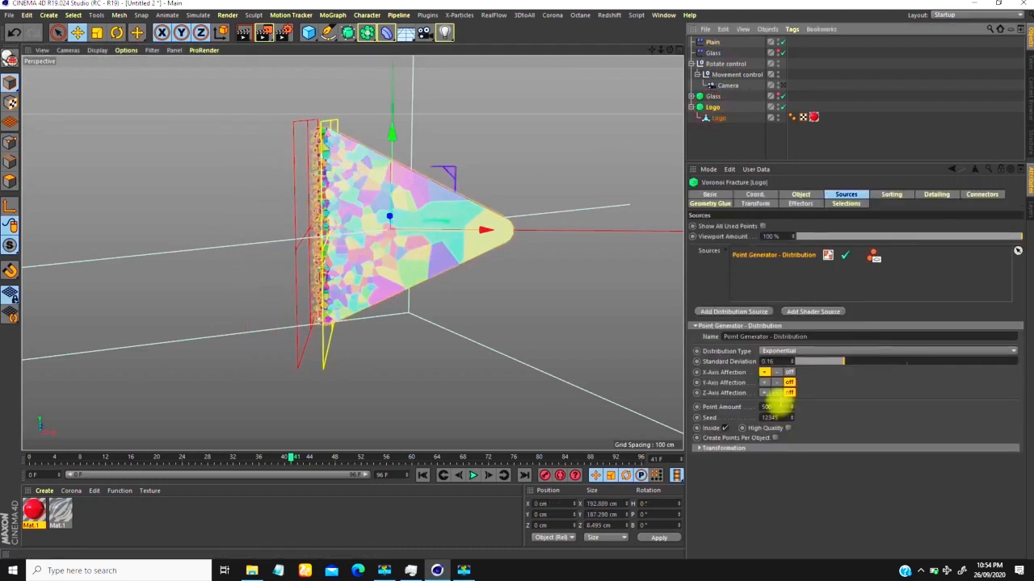
left_click(771, 407)
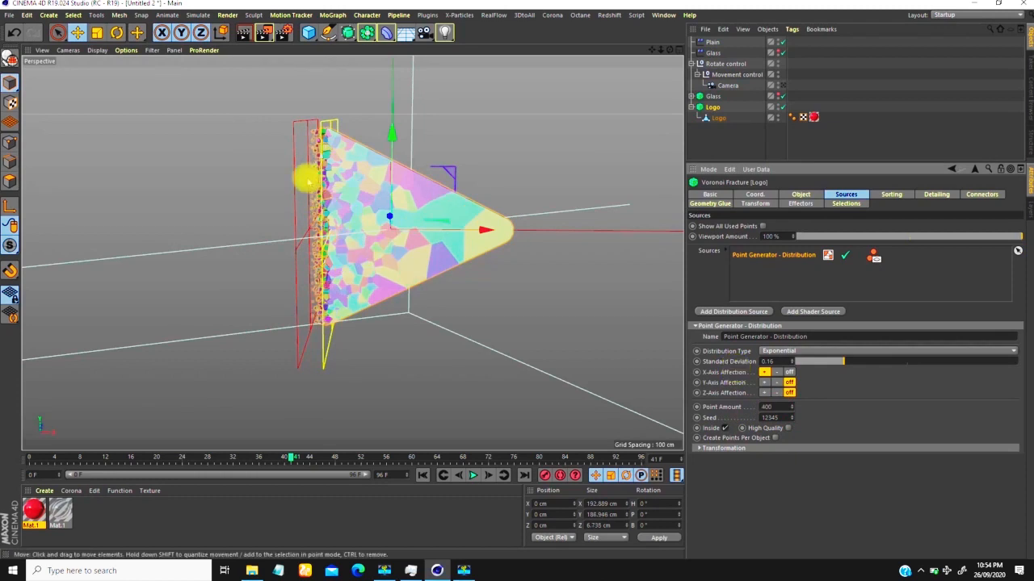
scroll(312, 158, "up", 3)
scroll(327, 167, "down", 3)
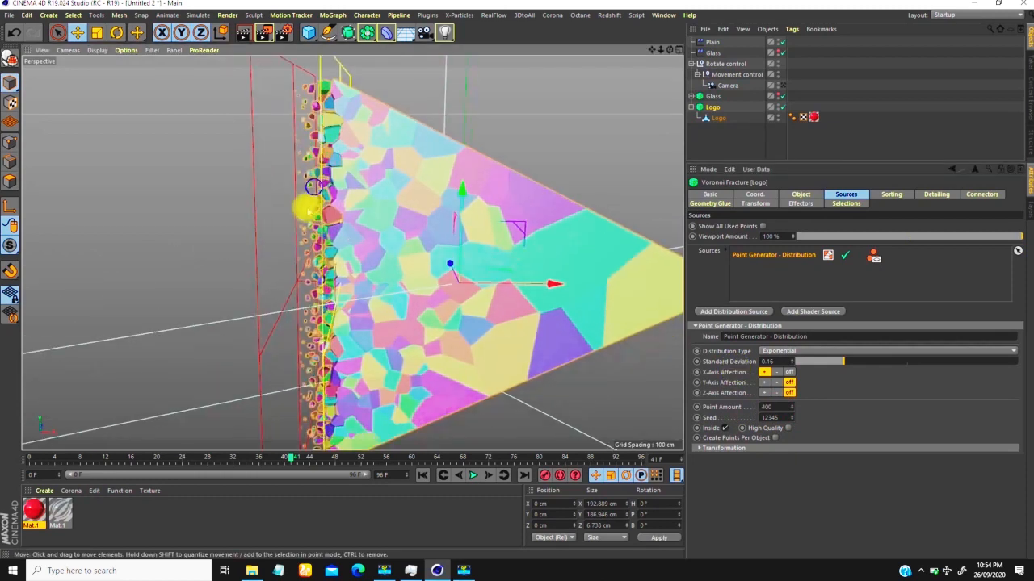
left_click(774, 407)
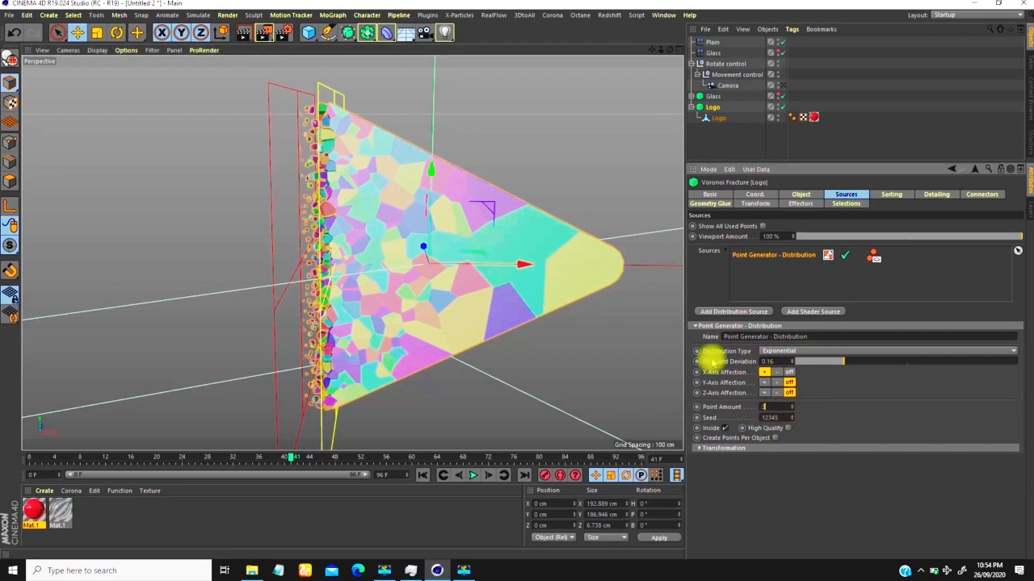
type("300")
key("Return")
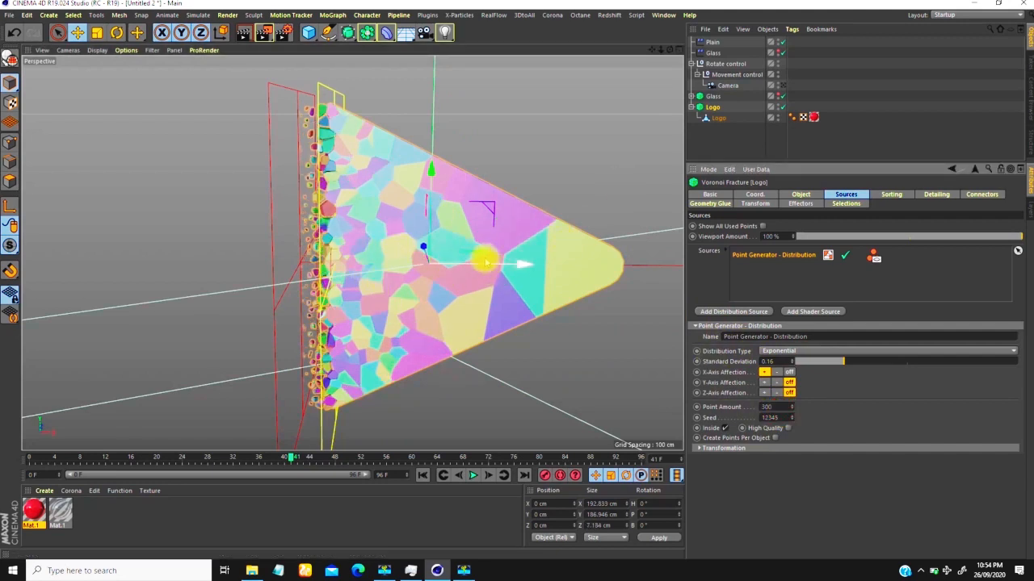
Step: Move the Plain effector to about -94 cm in X and offset the Logo fracture's point distribution 7 cm in X
left_click(712, 42)
left_click_drag(436, 267, 407, 272)
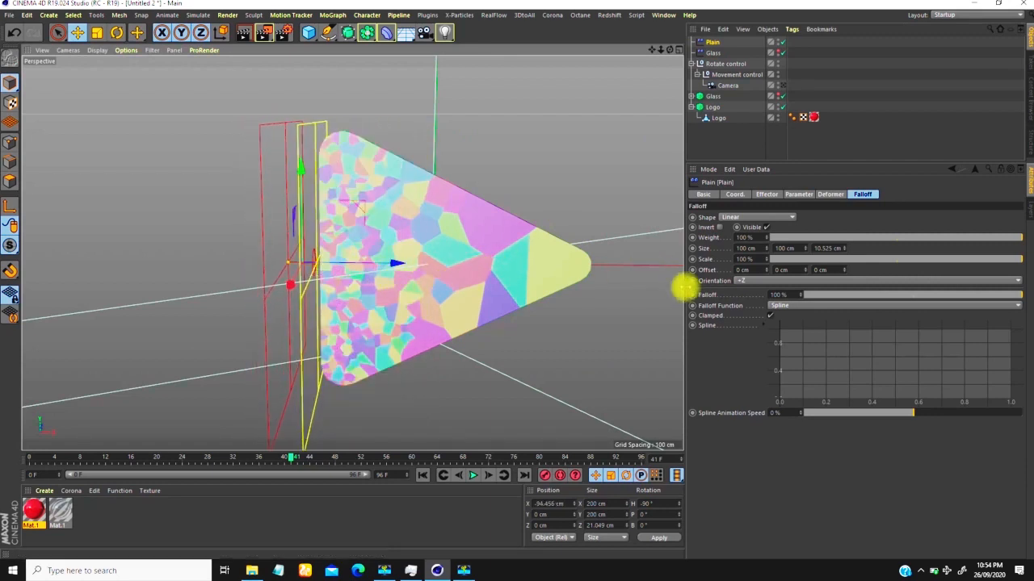
left_click(712, 106)
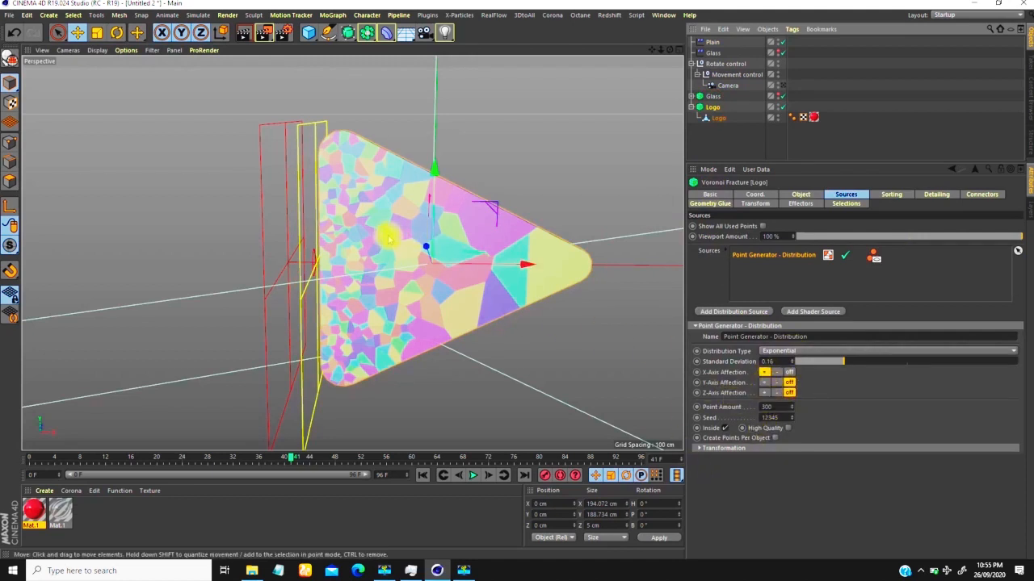
scroll(383, 218, "up", 3)
scroll(355, 234, "down", 2)
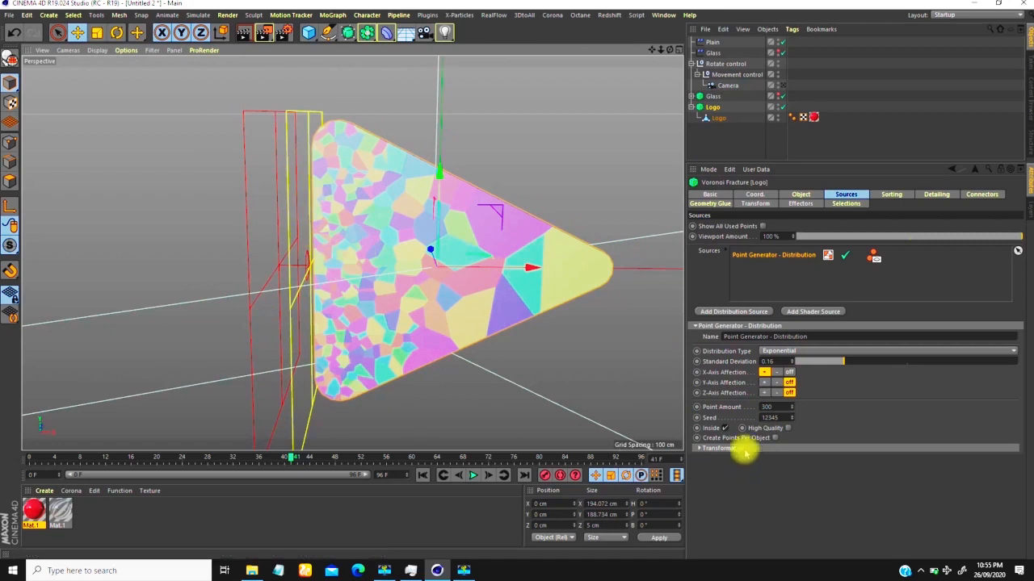
left_click(700, 449)
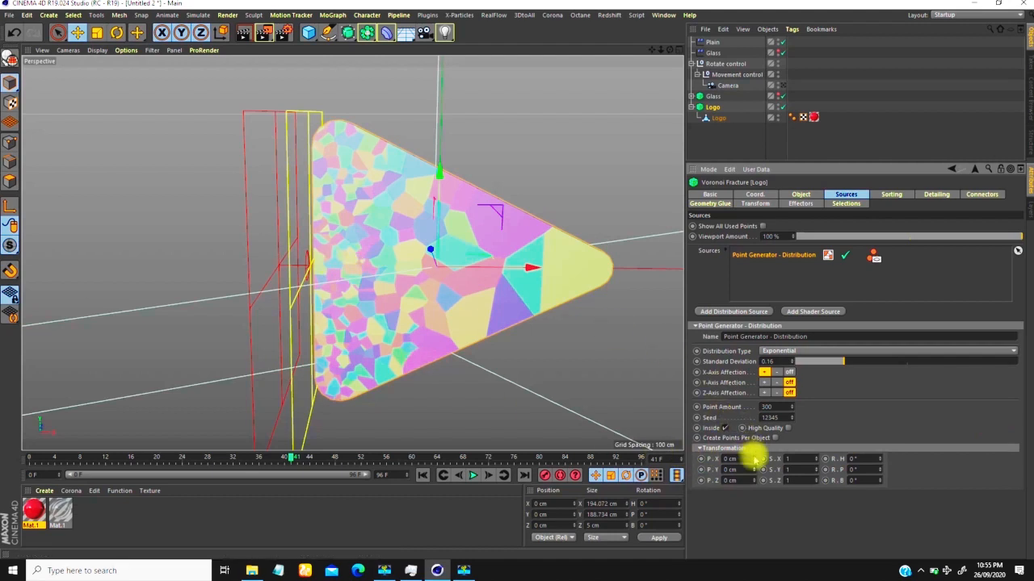
mouse_move(757, 454)
left_mouse_down()
mouse_move(759, 432)
mouse_move(759, 456)
left_mouse_up()
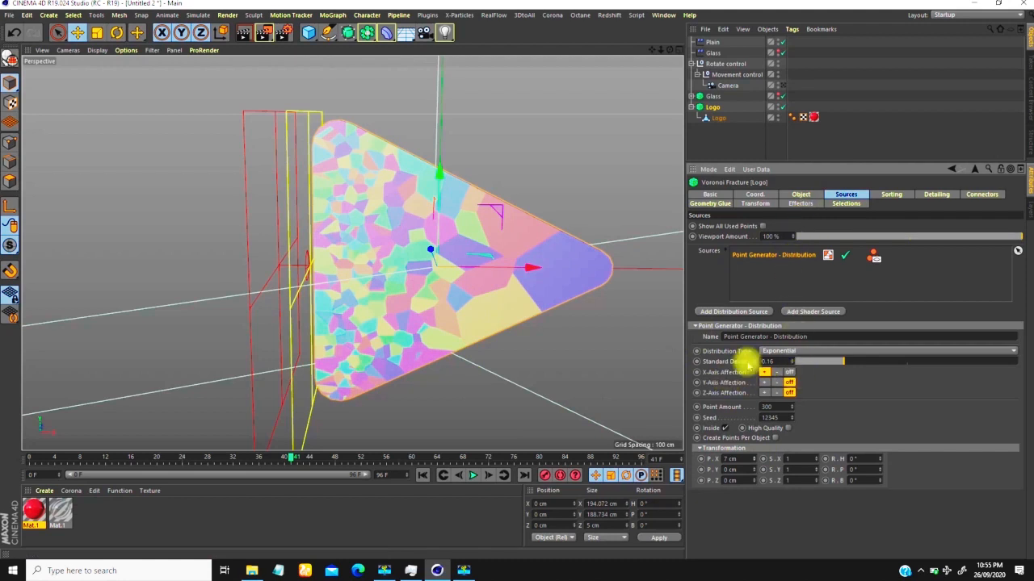
Step: Move the Plain effector across the logo to about -13 cm in X and go to frame 18
left_click(712, 42)
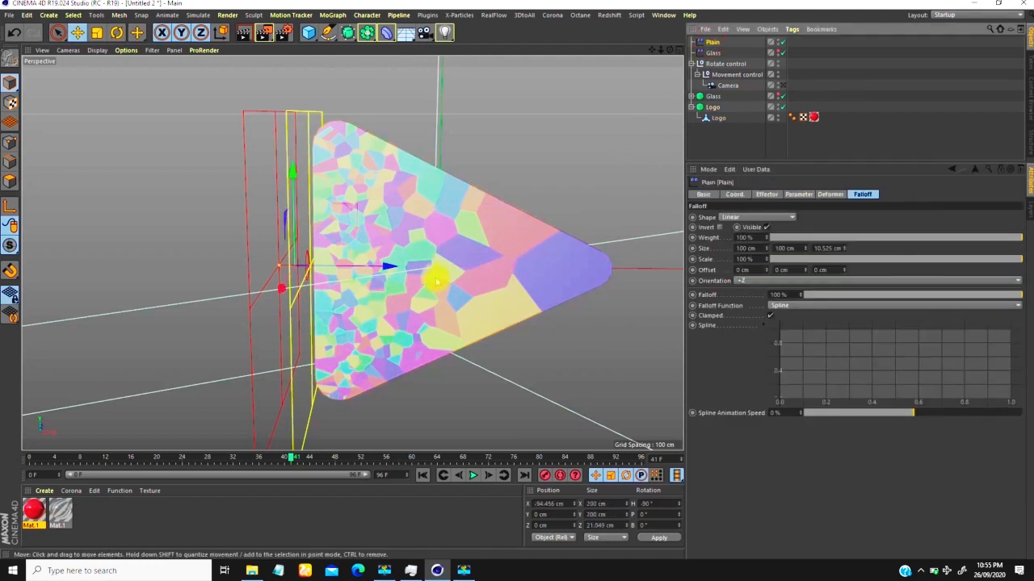
left_click_drag(392, 266, 525, 264)
scroll(459, 241, "down", 4)
left_click_drag(292, 460, 146, 457)
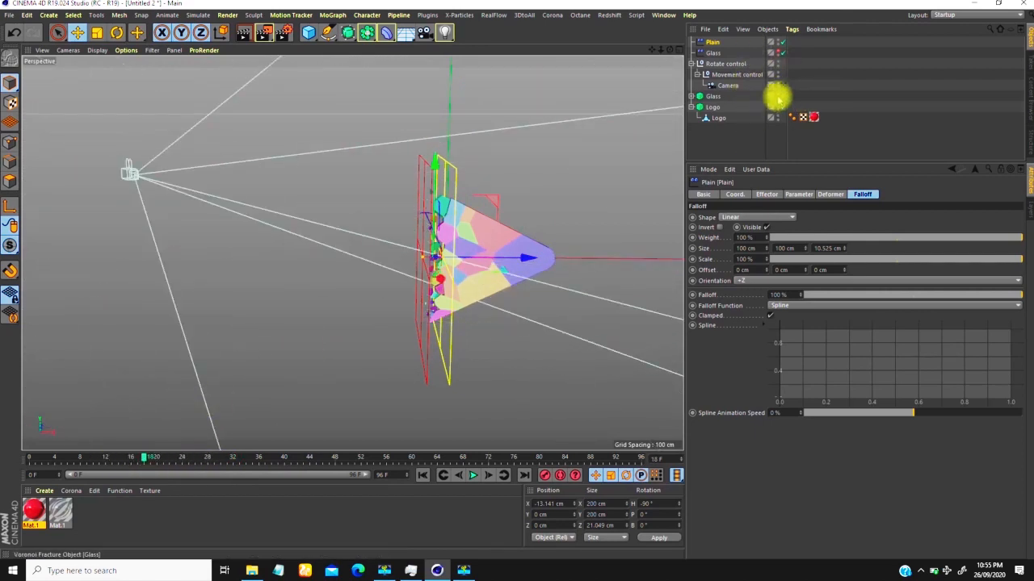
Step: Show the Glass fracture in the viewport and assign the glass material to the Glass object nested inside it
left_click(777, 95)
left_click_drag(59, 512, 716, 97)
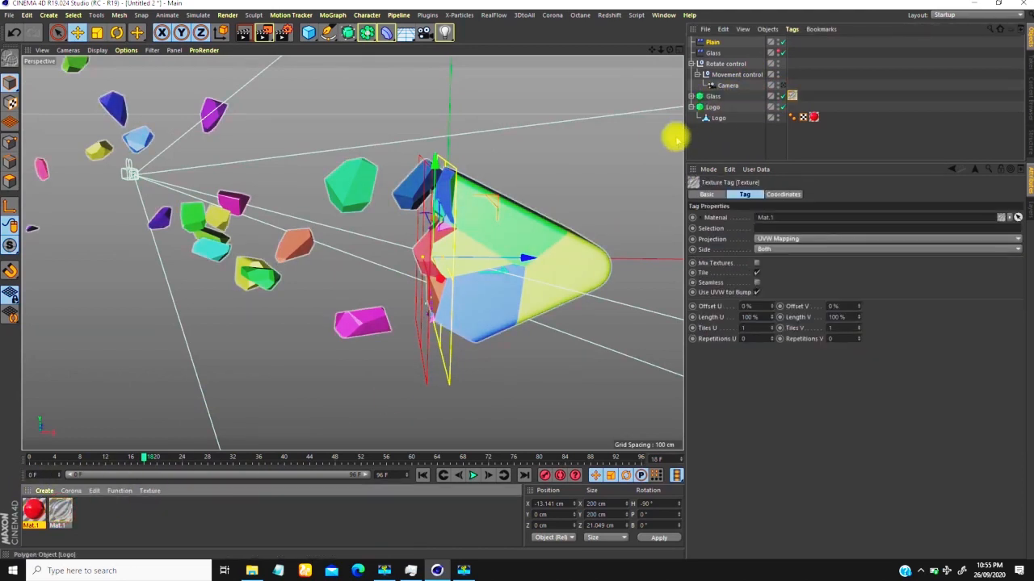
left_click(692, 97)
left_click(794, 96)
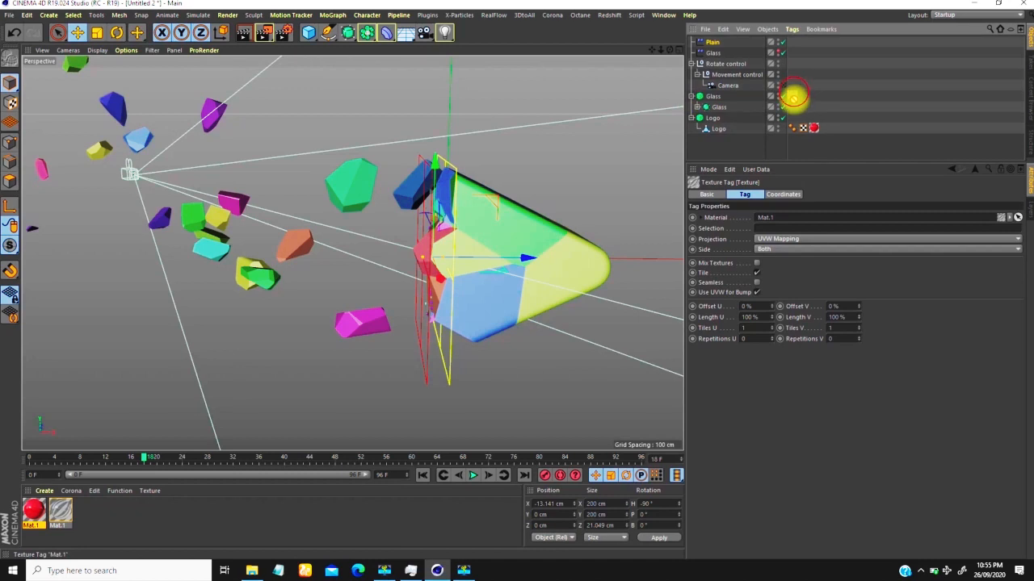
Step: Turn off Colorize Fragments on the Glass Voronoi Fracture
left_click(711, 107)
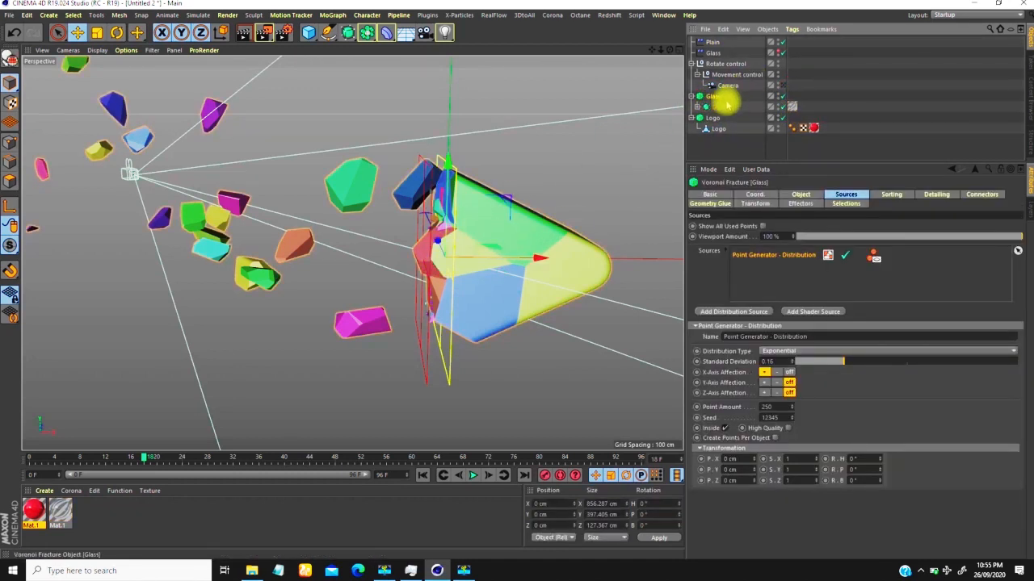
left_click(800, 194)
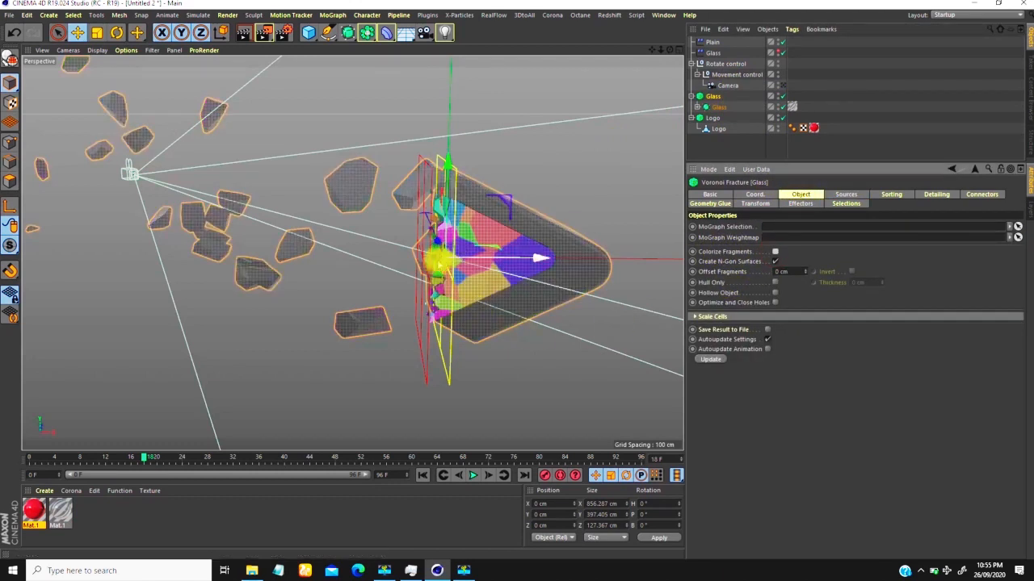
left_click_drag(406, 251, 424, 283, "alt")
mouse_move(438, 296)
right_mouse_down("alt")
mouse_move(424, 328)
mouse_move(434, 278)
right_mouse_up("alt")
left_click_drag(434, 274, 421, 242, "alt")
Step: At frame 20, rename the Plain effector as Logo and move it past the logo's tip to about 118 cm in X
mouse_move(143, 457)
left_mouse_down()
mouse_move(100, 458)
mouse_move(159, 457)
left_mouse_up()
left_click(714, 41)
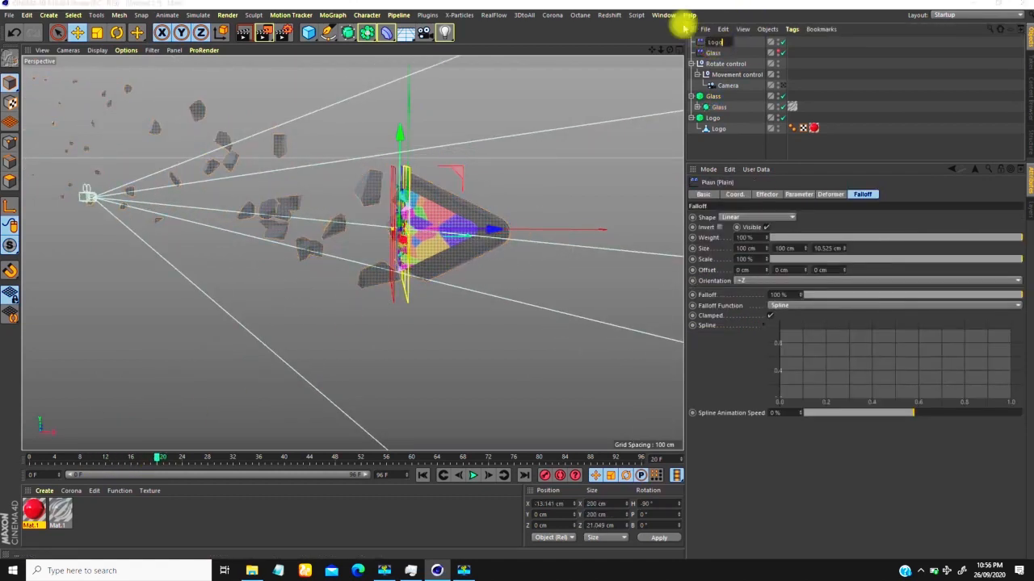
left_click_drag(494, 231, 572, 230)
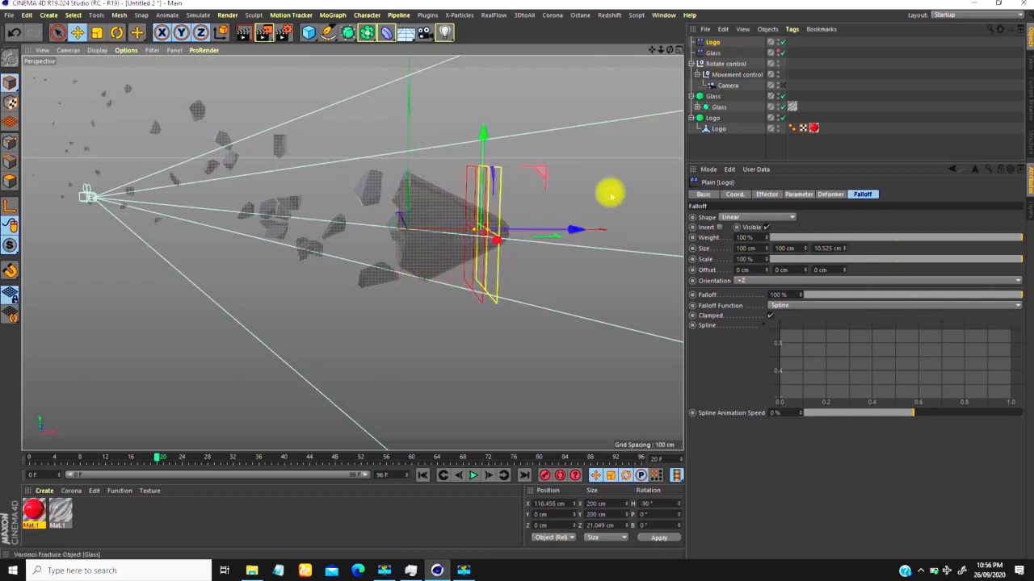
mouse_move(159, 457)
left_mouse_down()
mouse_move(76, 467)
mouse_move(157, 463)
left_mouse_up()
Step: Adjust the Logo effector to 117.477 cm in X and keyframe its P.X at frame 20
left_click(719, 42)
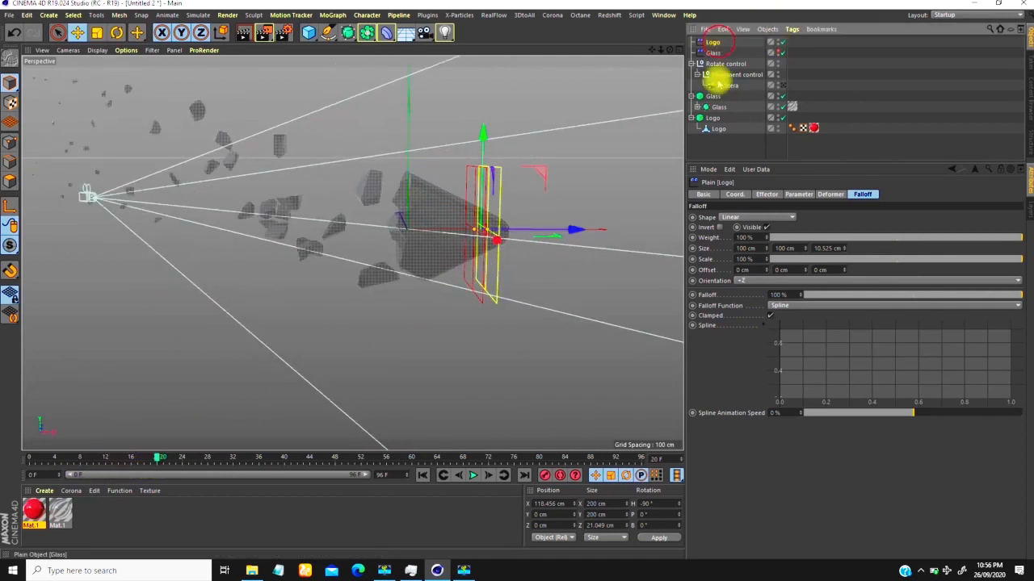
left_click(735, 193)
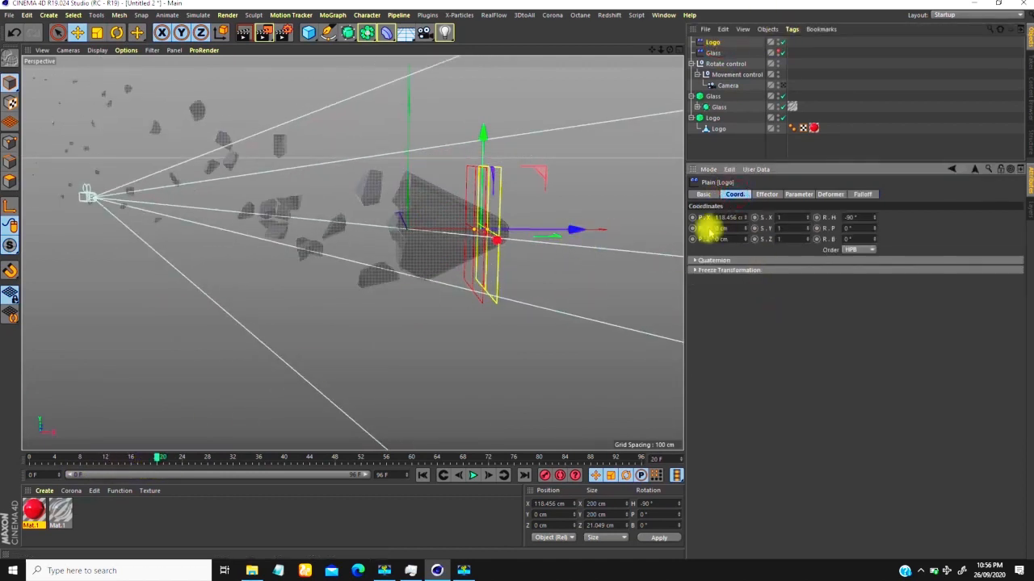
mouse_move(573, 234)
left_mouse_down()
mouse_move(564, 233)
mouse_move(576, 234)
left_mouse_up()
left_click(717, 217)
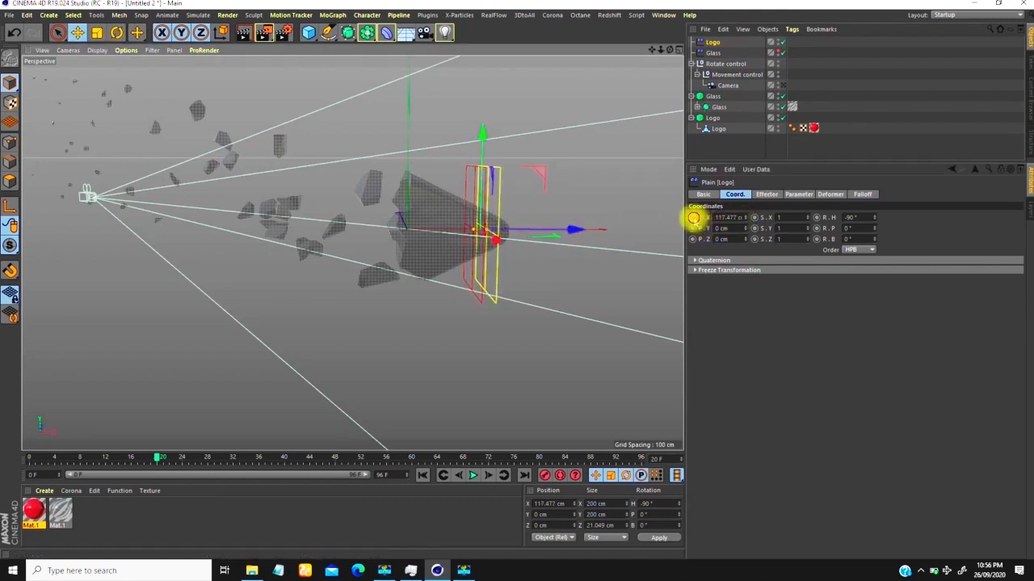
left_click(692, 217)
Step: At frame 80, move the Logo effector across the logo to -109.128 cm in X and keyframe its P.X
left_click_drag(162, 457, 433, 455)
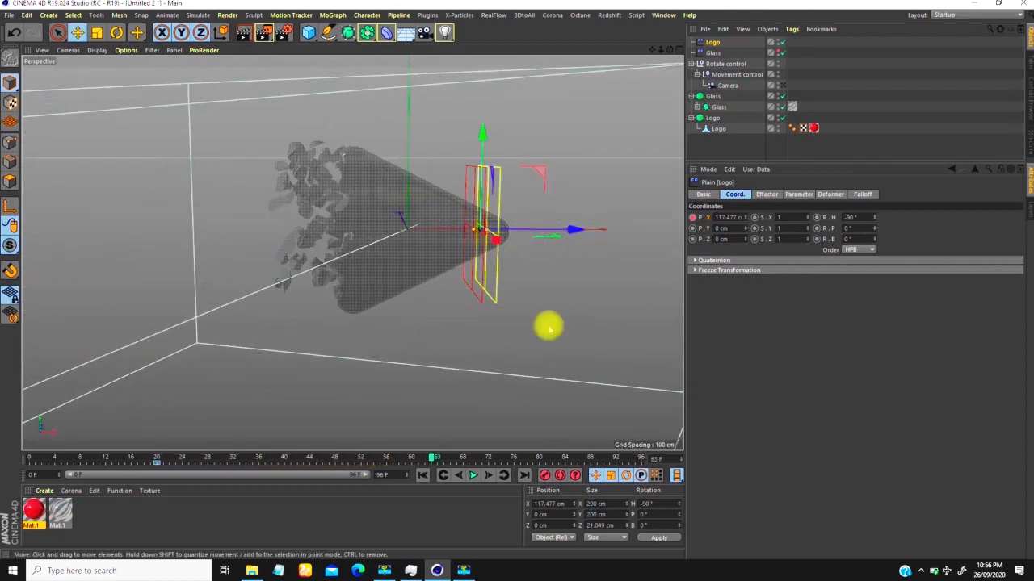
left_click(781, 85)
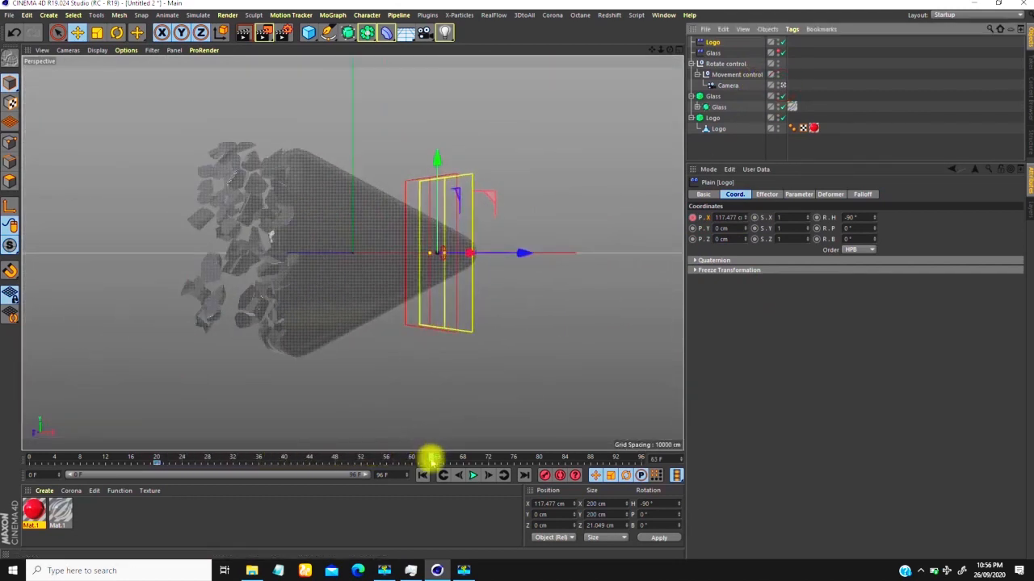
left_click_drag(433, 455, 541, 458)
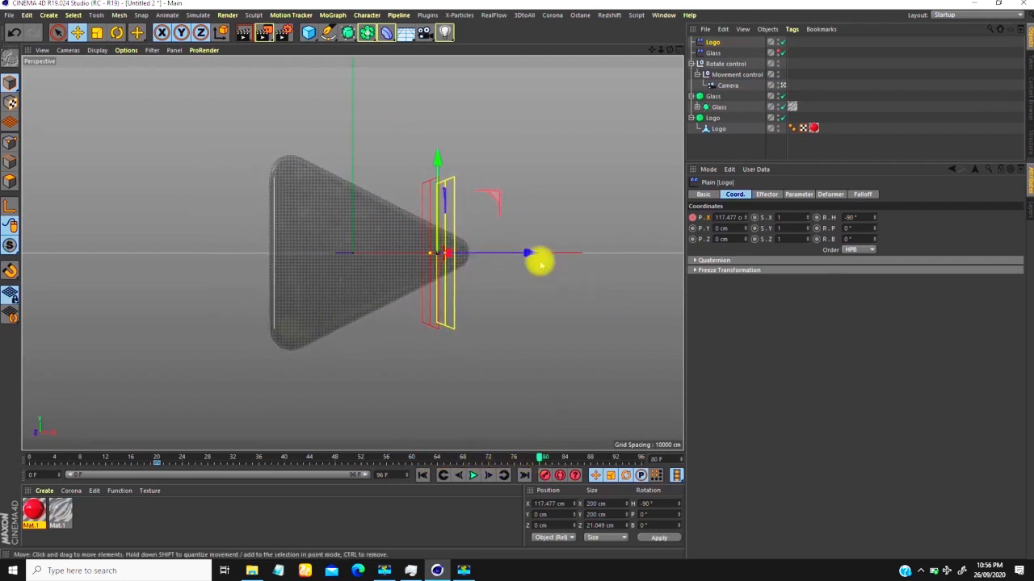
left_click_drag(518, 254, 370, 283)
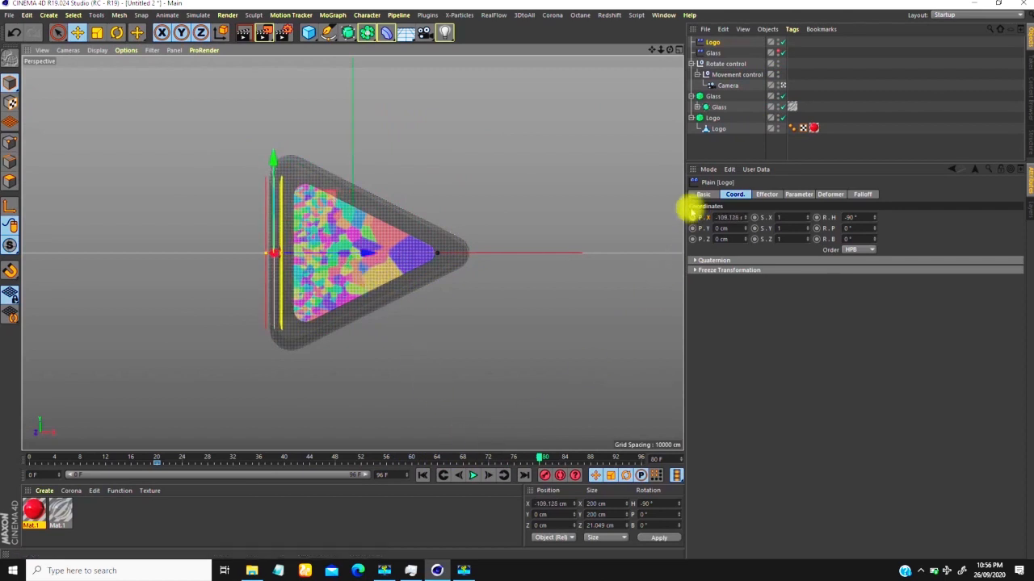
Step: Play the animation from frame 0 with nothing selected to check the logo assembly
left_click(423, 477)
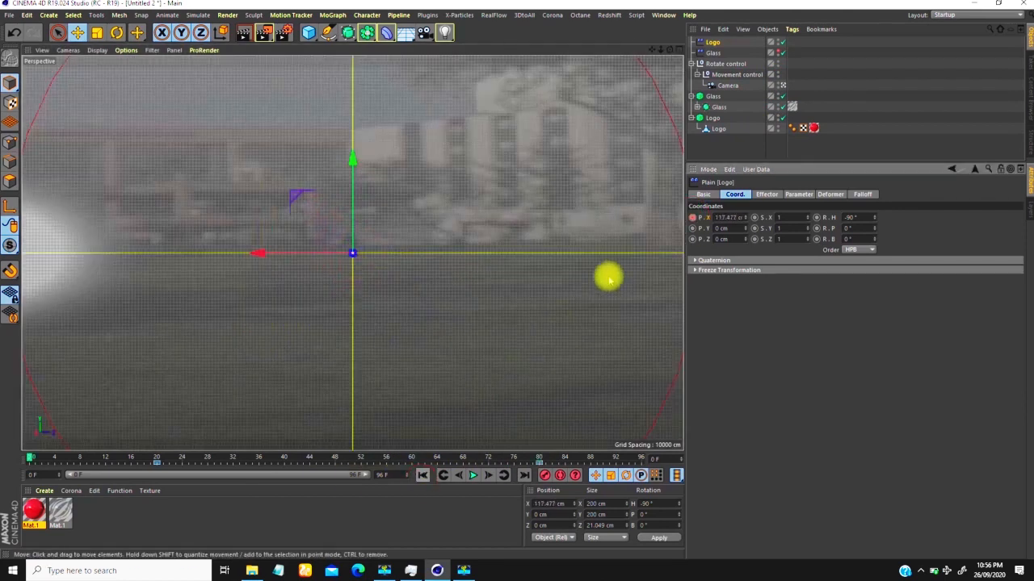
left_click(918, 108)
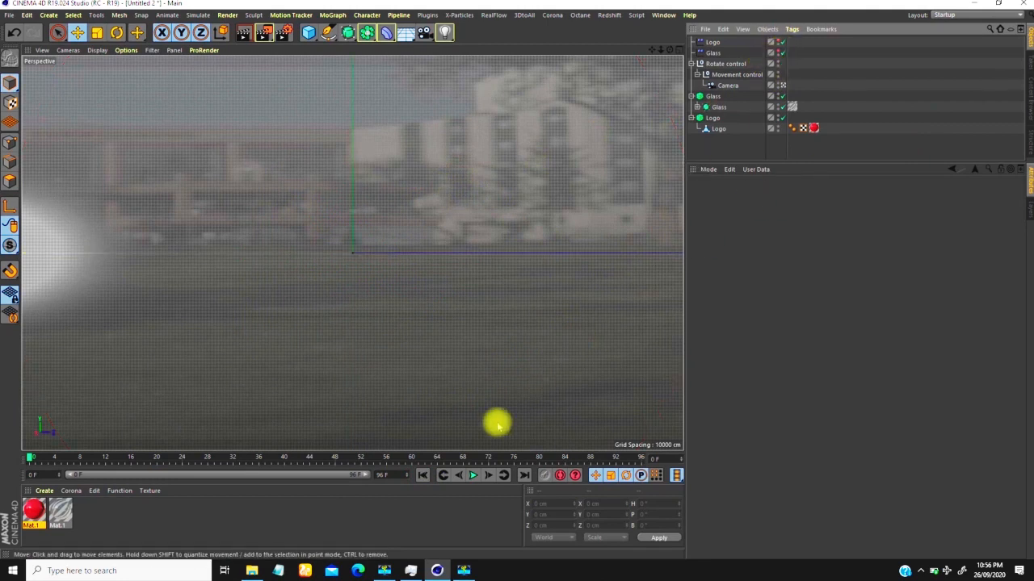
left_click(474, 477)
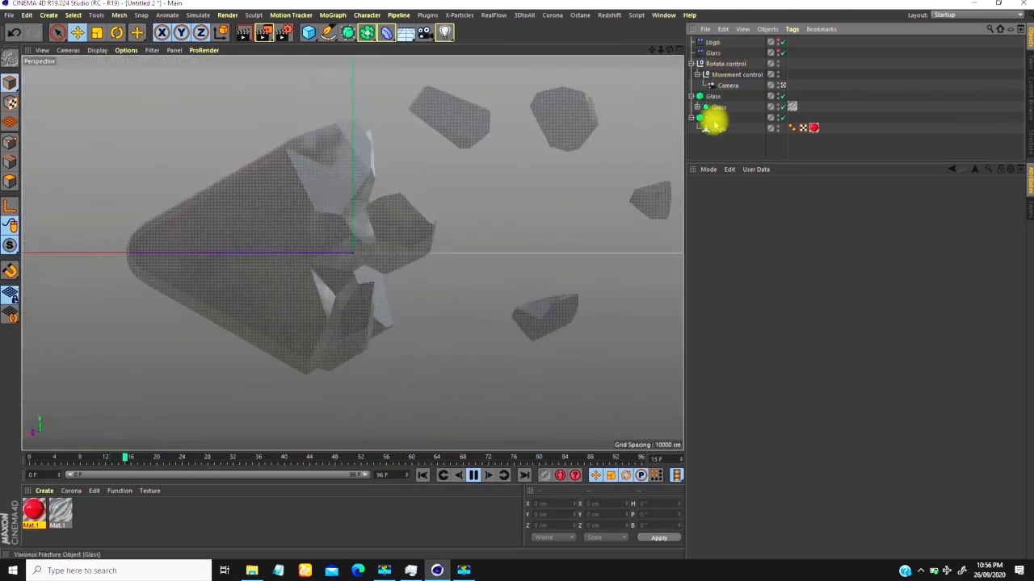
Step: Show the Logo effector's Position X F-curve and angle the frame 20 key's tangent downward to remove the slow start
left_click(716, 43)
right_click(555, 158)
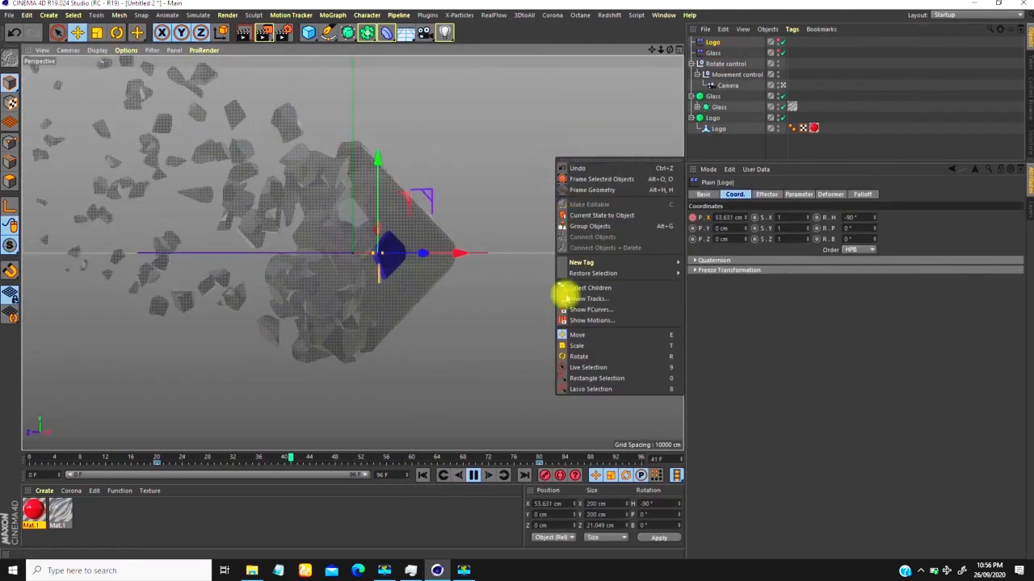
left_click(598, 309)
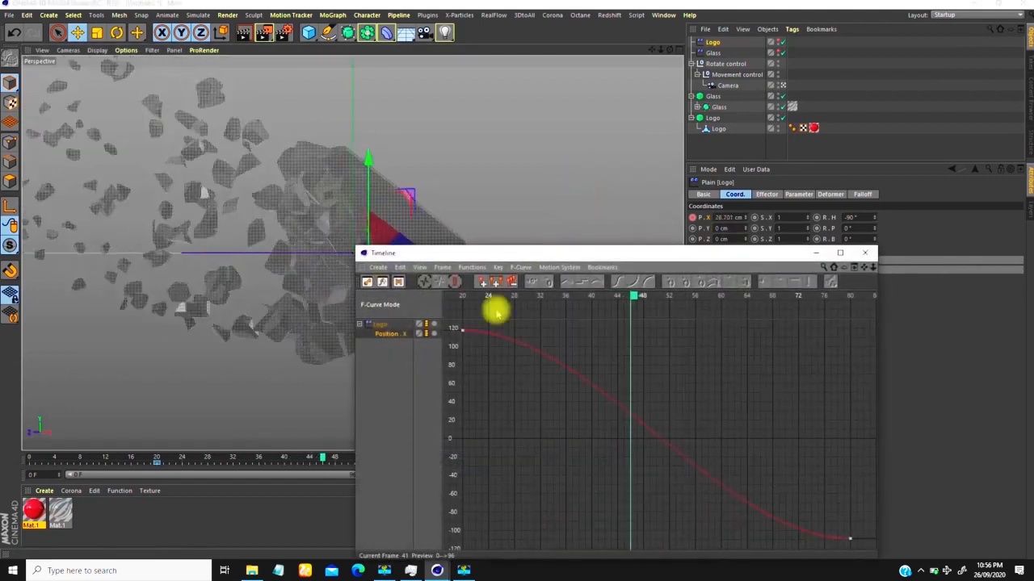
left_click(565, 333)
left_click_drag(565, 333, 541, 392)
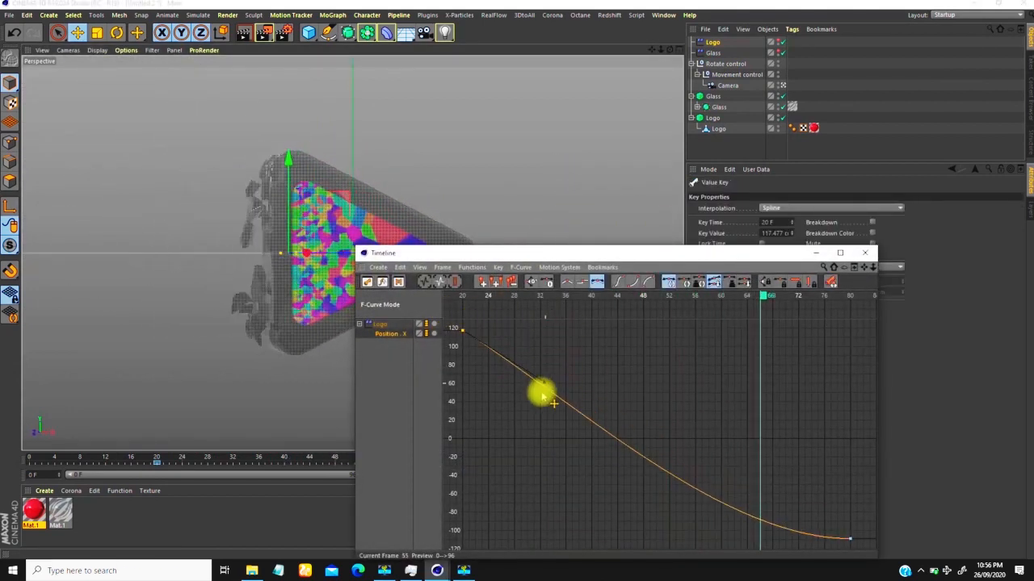
Step: Raise the frame 80 key's tangent, adjust the frame 20 key's right tangent to 10.39 F and -78.241 cm, and close the Timeline
left_click(848, 538)
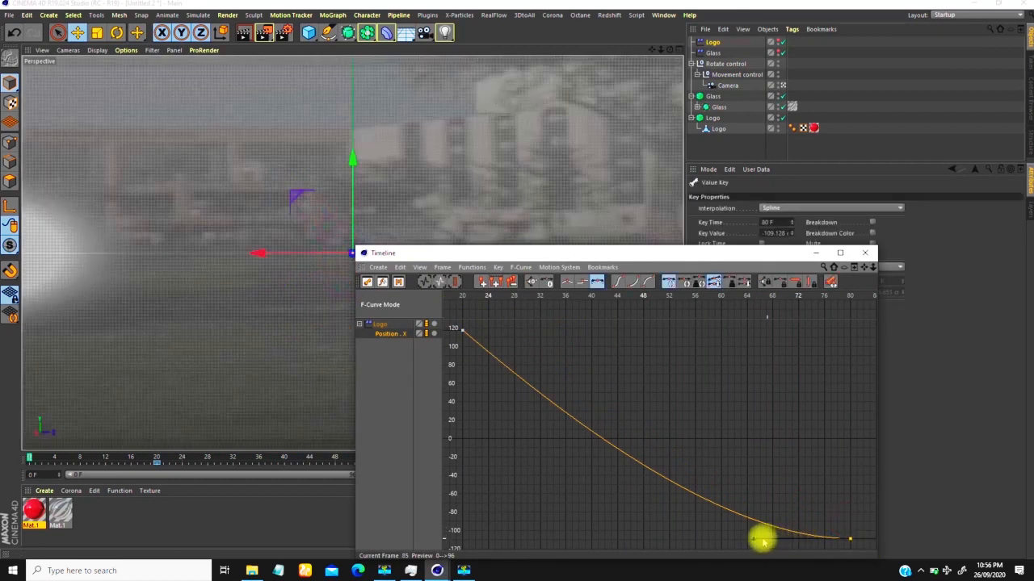
left_click_drag(763, 541, 738, 507)
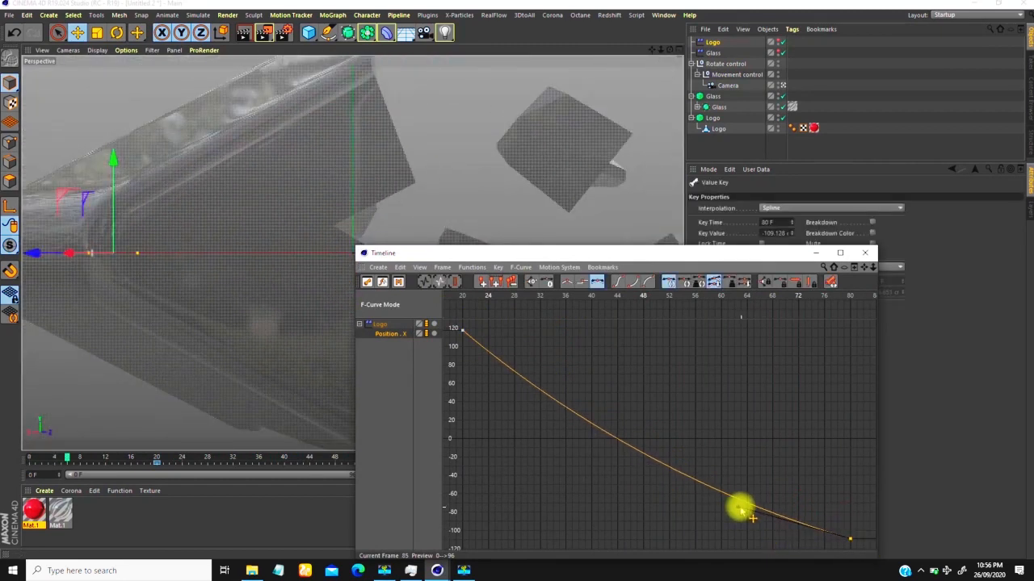
left_click_drag(491, 369, 444, 317)
left_click_drag(543, 393, 529, 403)
left_click(868, 254)
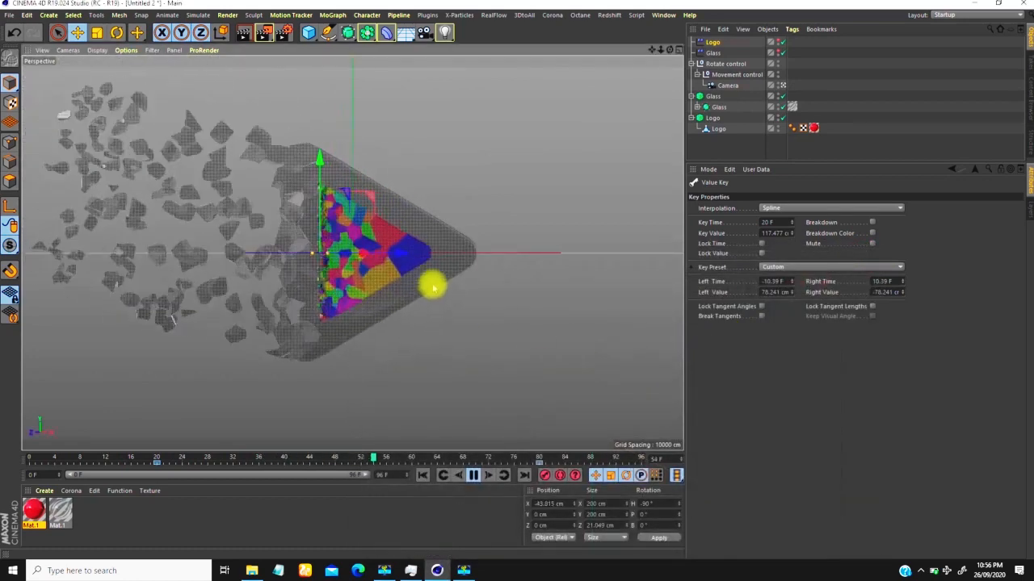
Step: Stop playback at frame 70 and collapse the Glass, Logo and Rotate control hierarchies
left_click(849, 92)
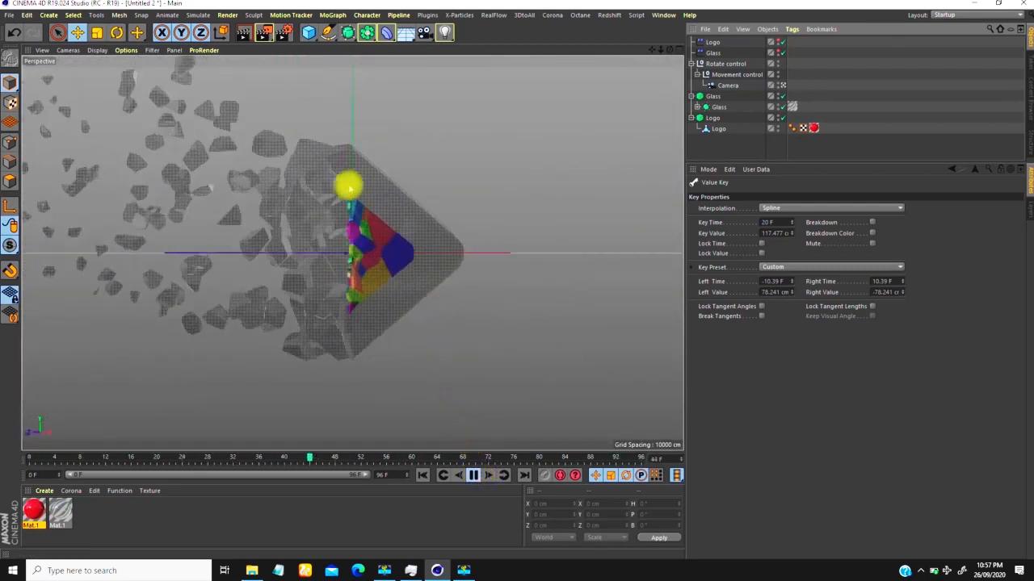
left_click(475, 475)
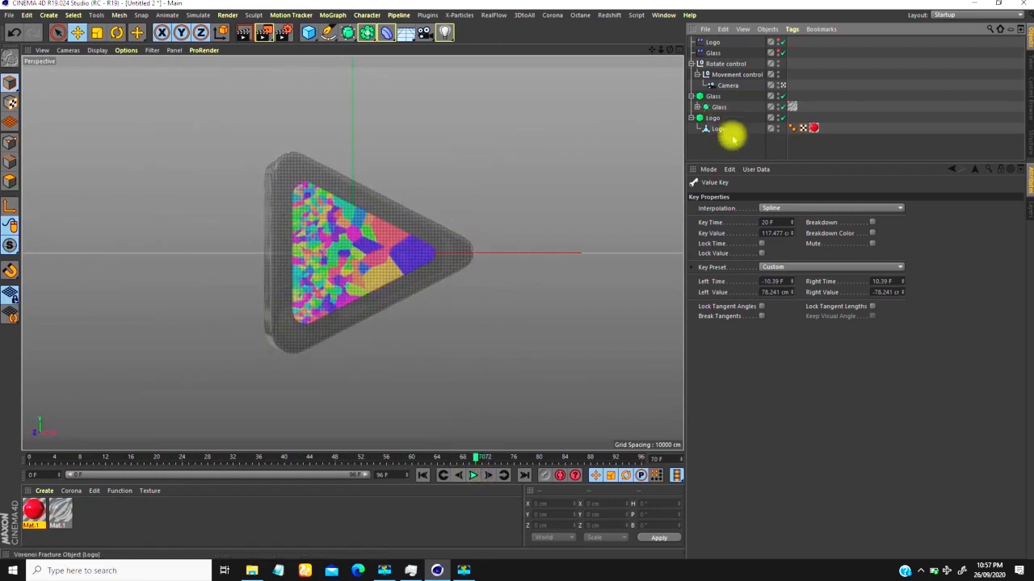
left_click(692, 96)
left_click(692, 107)
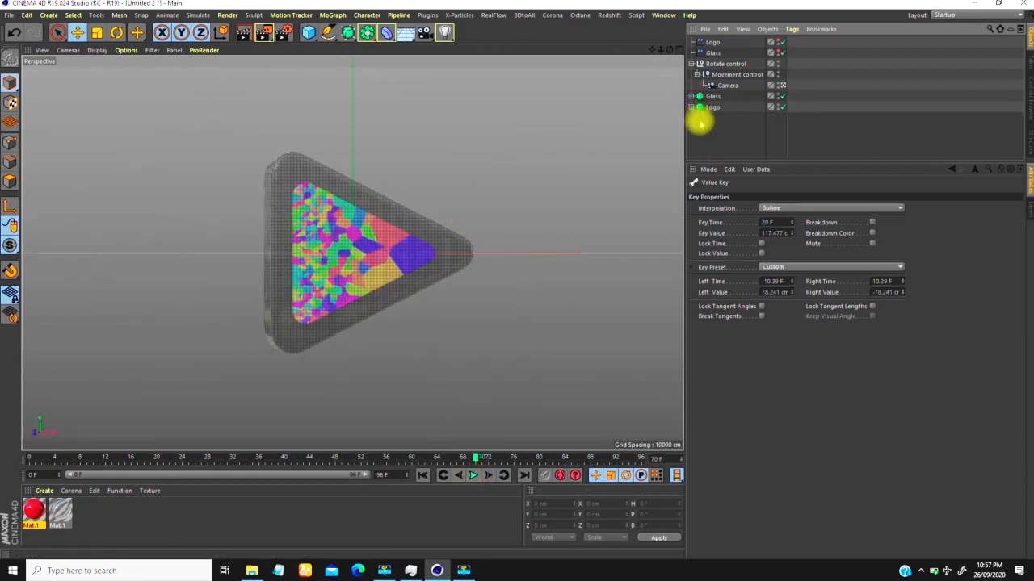
left_click(692, 63)
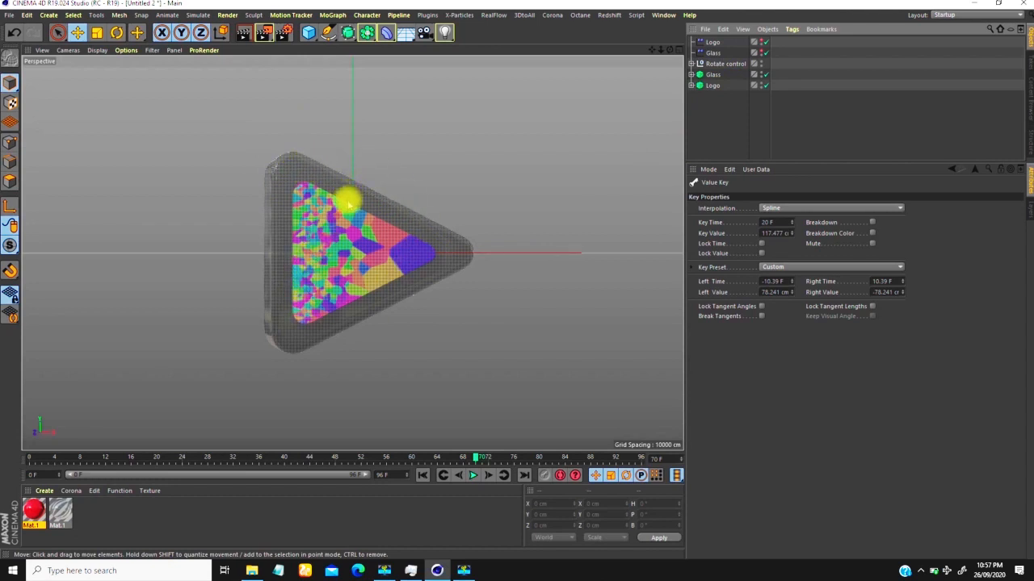
Step: Add a Physical Sky to the scene and switch the renderer to Physical in the render settings
left_click(405, 32)
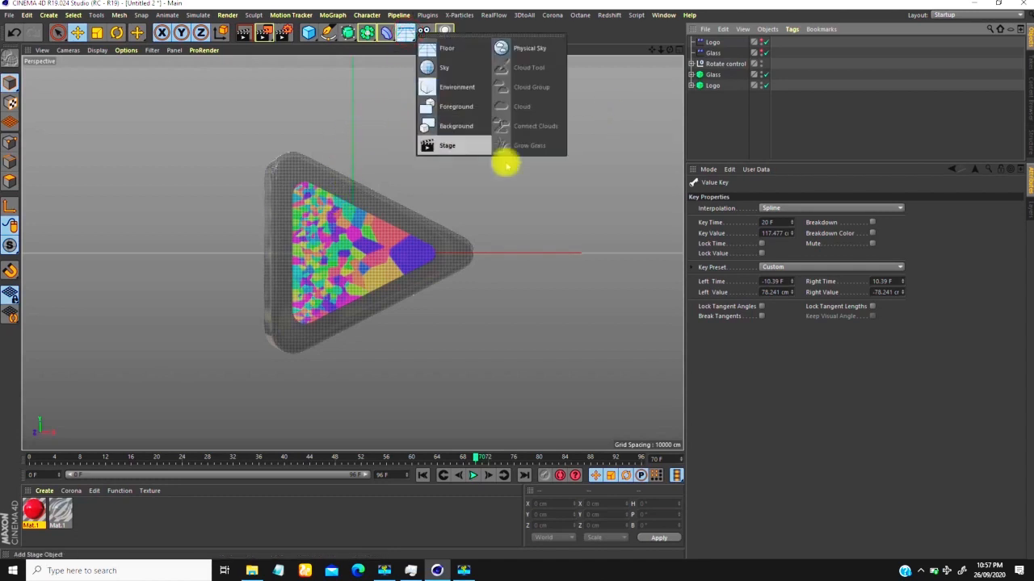
left_click(527, 48)
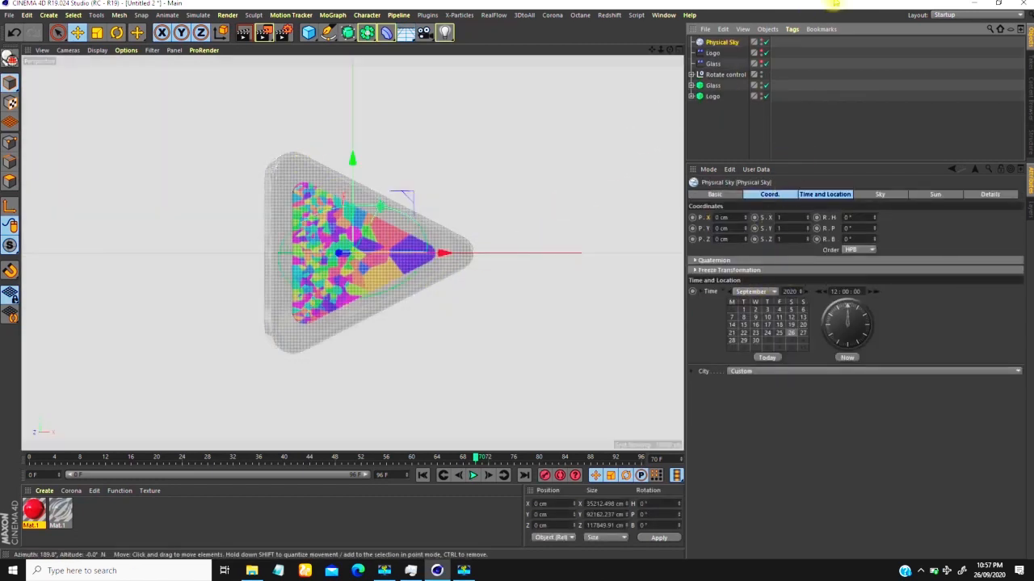
key("ctrl+b")
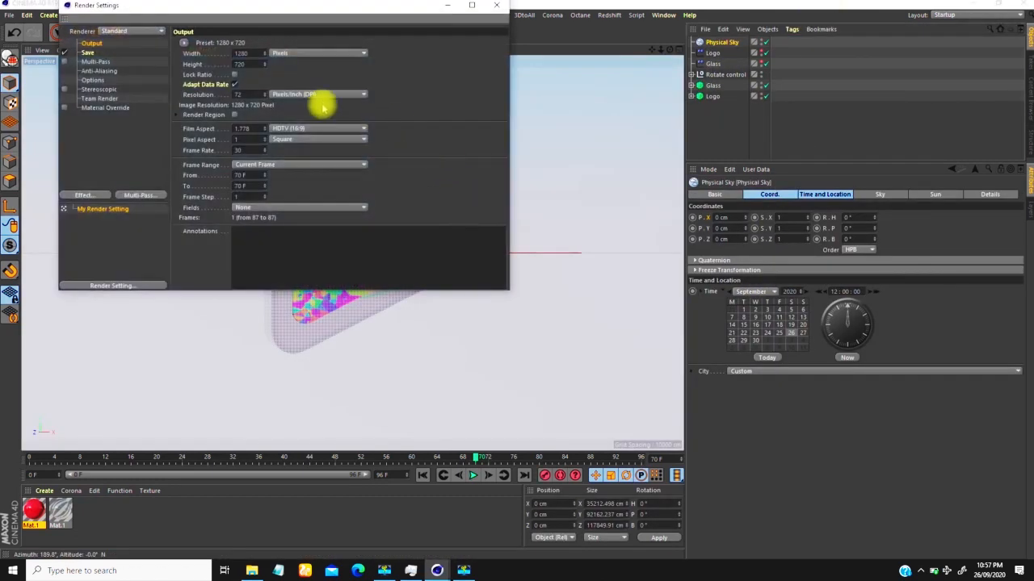
left_click(121, 32)
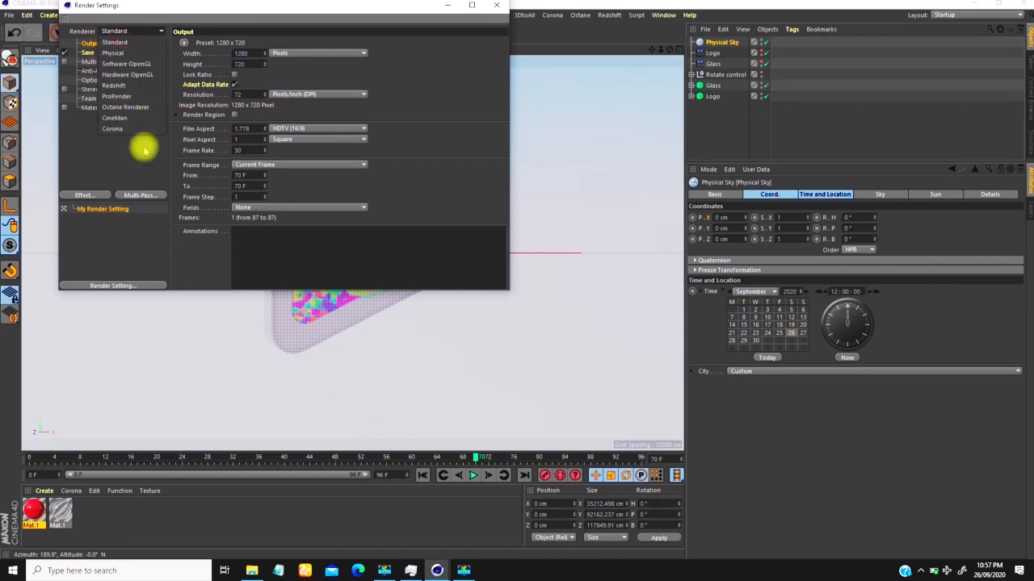
left_click(113, 52)
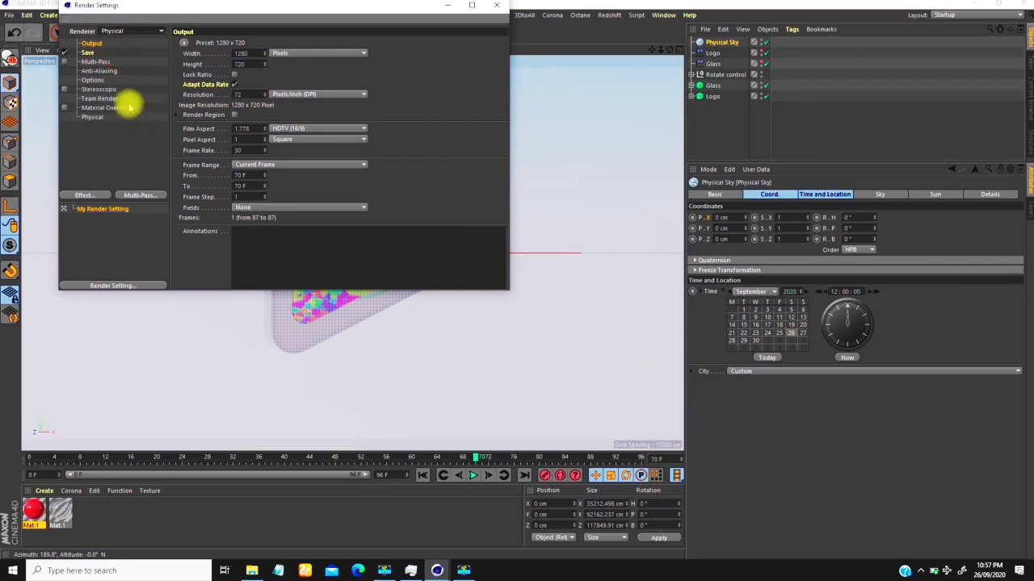
Step: Add the Ambient Occlusion and Global Illumination effects to the render settings
left_click(87, 195)
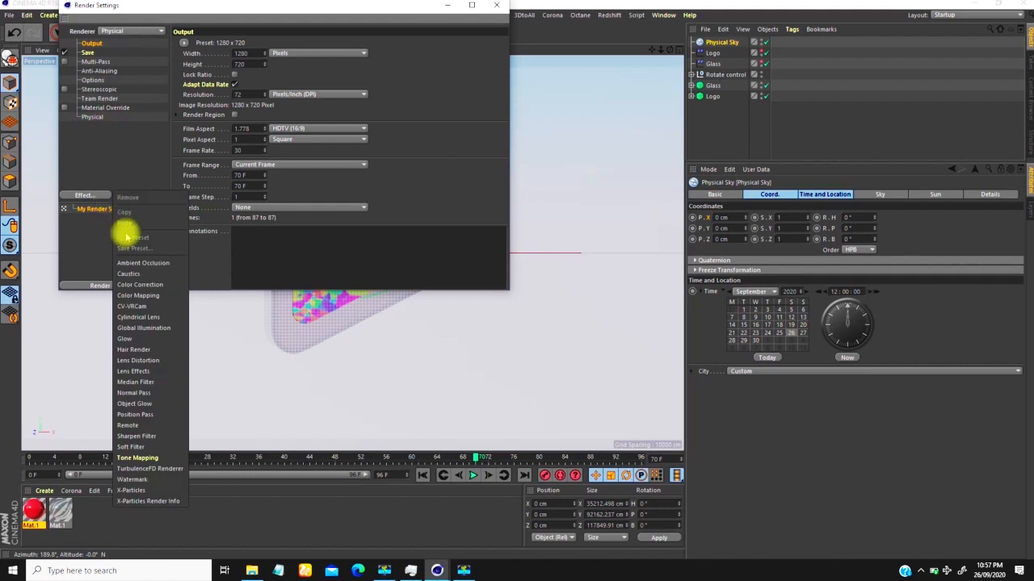
left_click(136, 263)
left_click(104, 196)
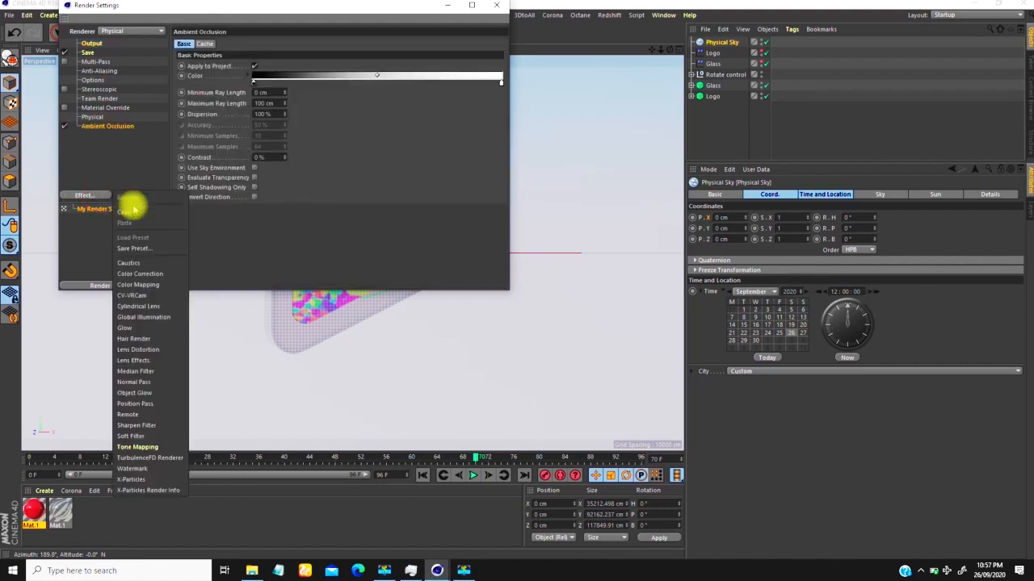
left_click(142, 316)
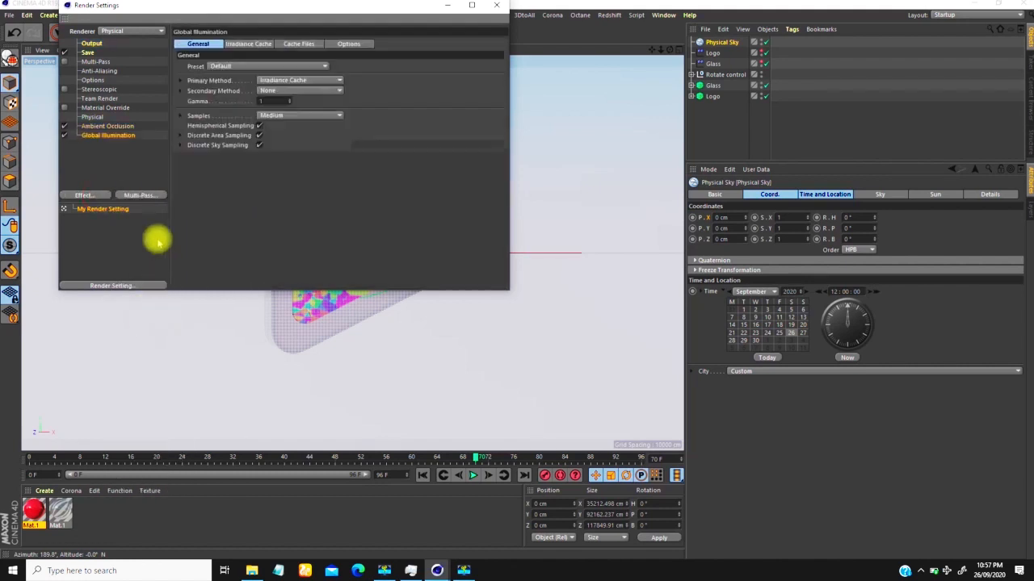
Step: Lighten the Ambient Occlusion gradient's black knot to V 67% and enable Evaluate Transparency
left_click(97, 126)
double_click(253, 81)
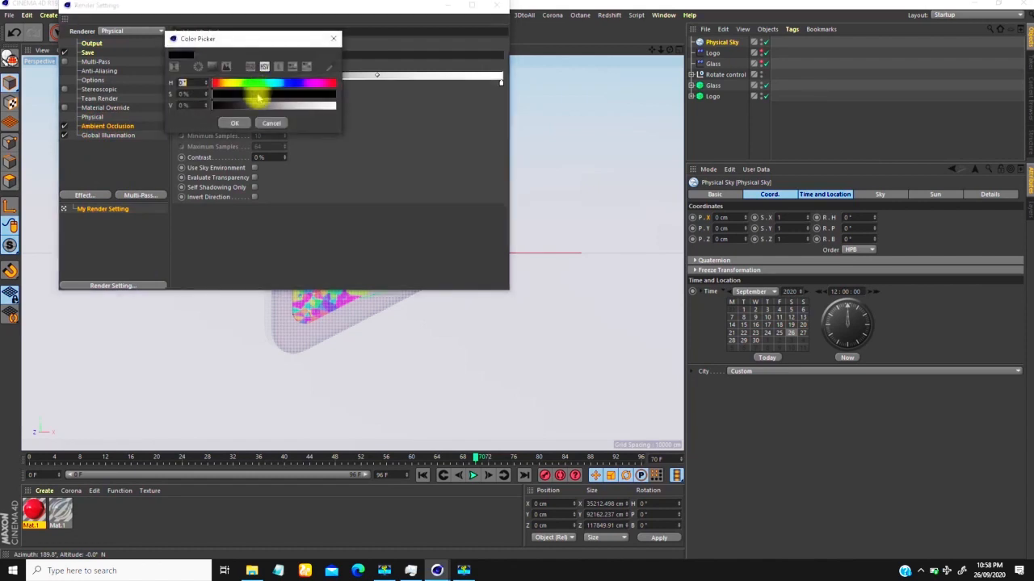
left_click(299, 106)
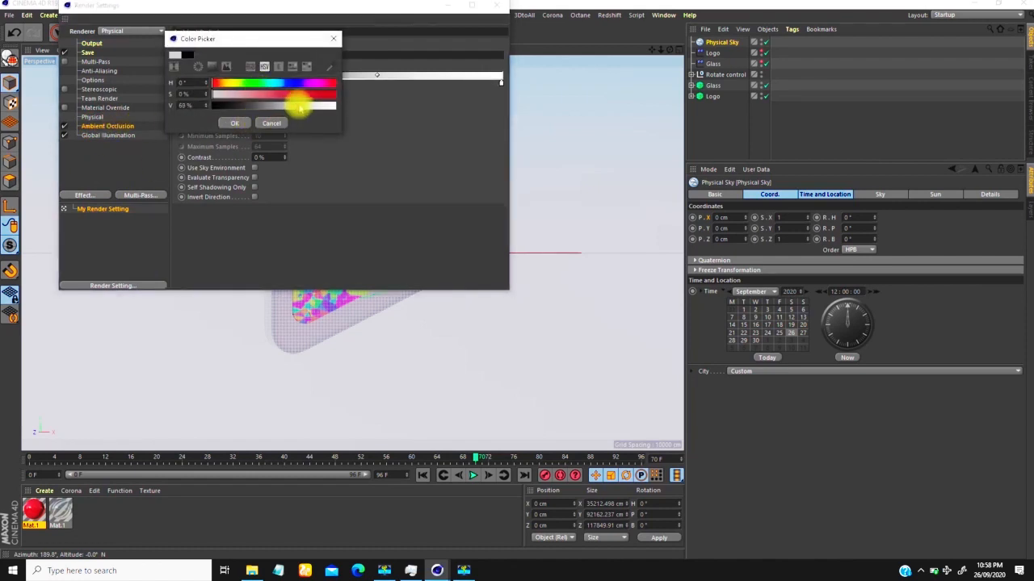
left_click(236, 123)
left_click(104, 126)
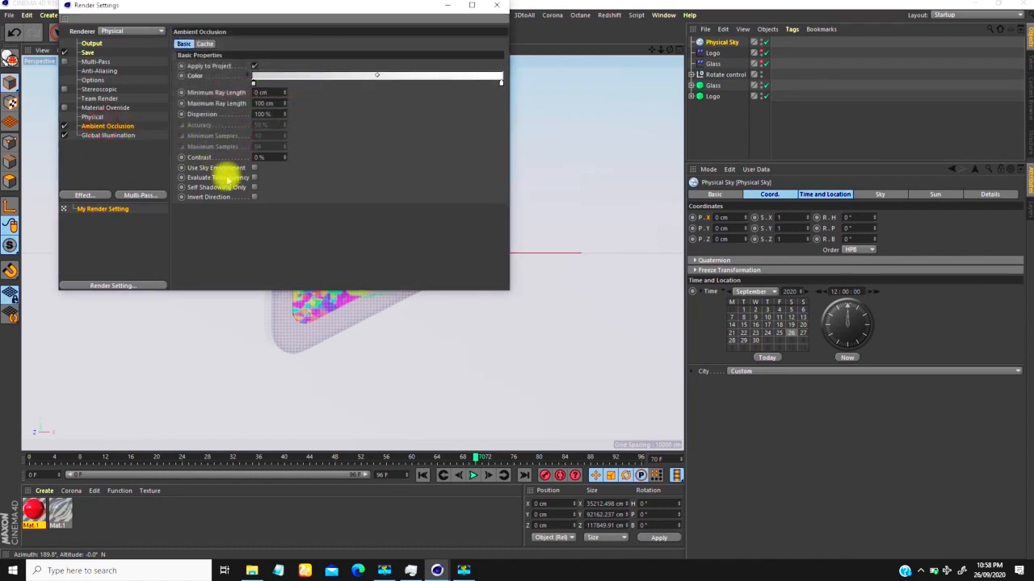
left_click(255, 177)
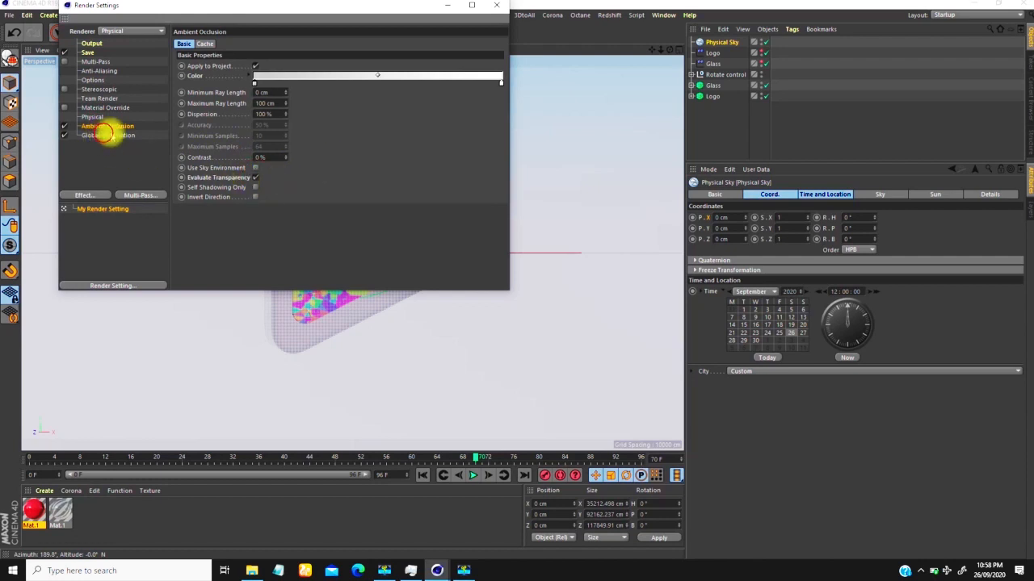
Step: Set both the primary and secondary Global Illumination methods to Quasi-Monte Carlo (QMC)
left_click(105, 135)
left_click(289, 81)
left_click(292, 91)
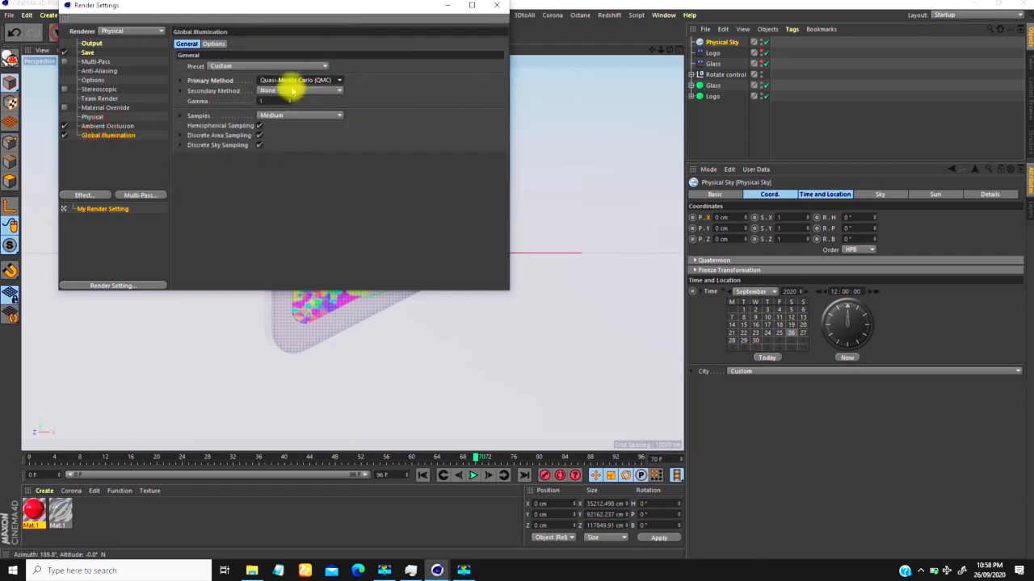
left_click(300, 92)
left_click(298, 108)
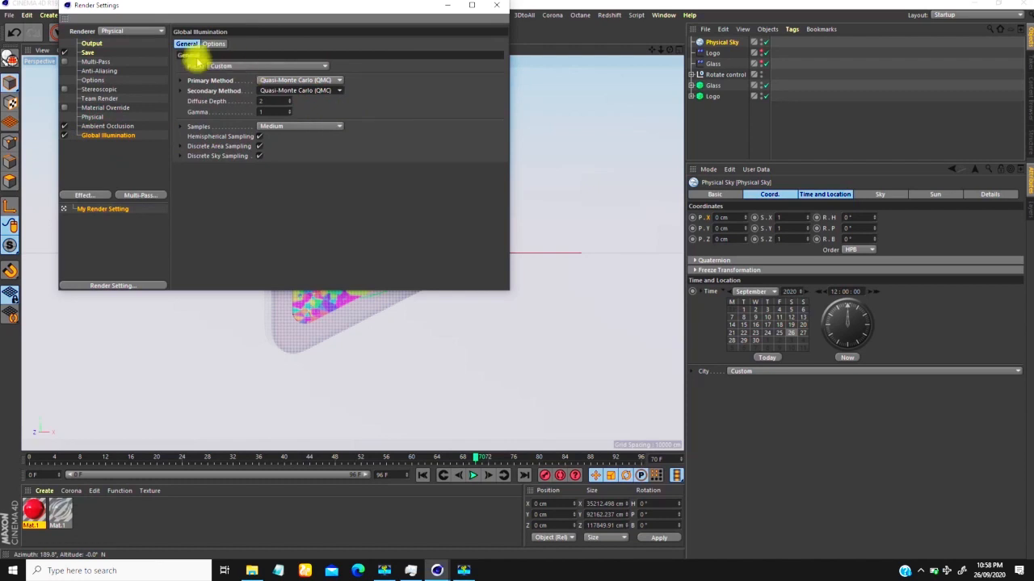
Step: Set the Physical renderer's sampler to Fixed, close the render settings, and deselect the Physical Sky
left_click(92, 117)
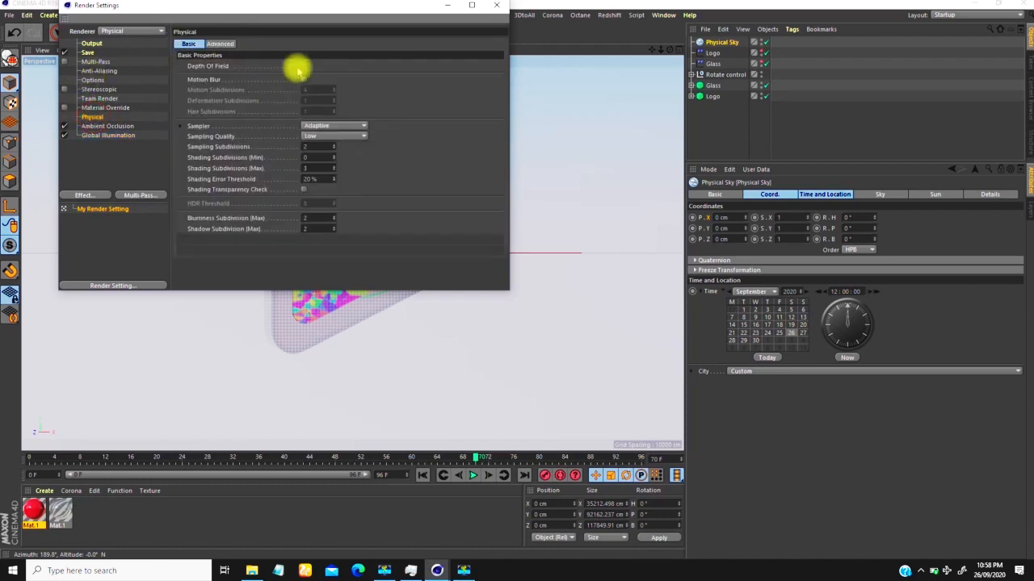
left_click(321, 128)
left_click(318, 137)
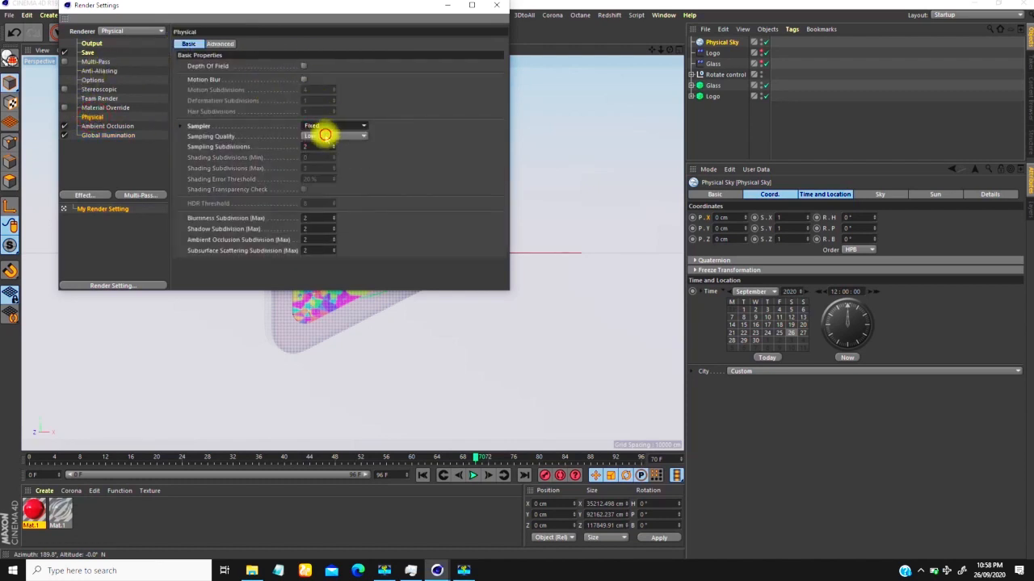
left_click(325, 136)
left_click(411, 100)
left_click(97, 89)
left_click(96, 71)
left_click(91, 45)
left_click(496, 5)
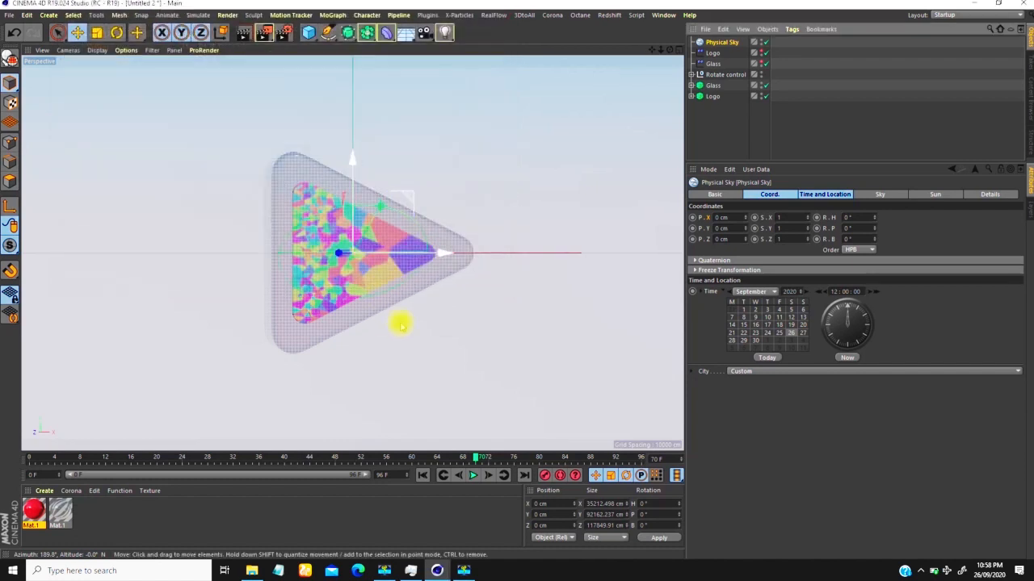
left_click(824, 130)
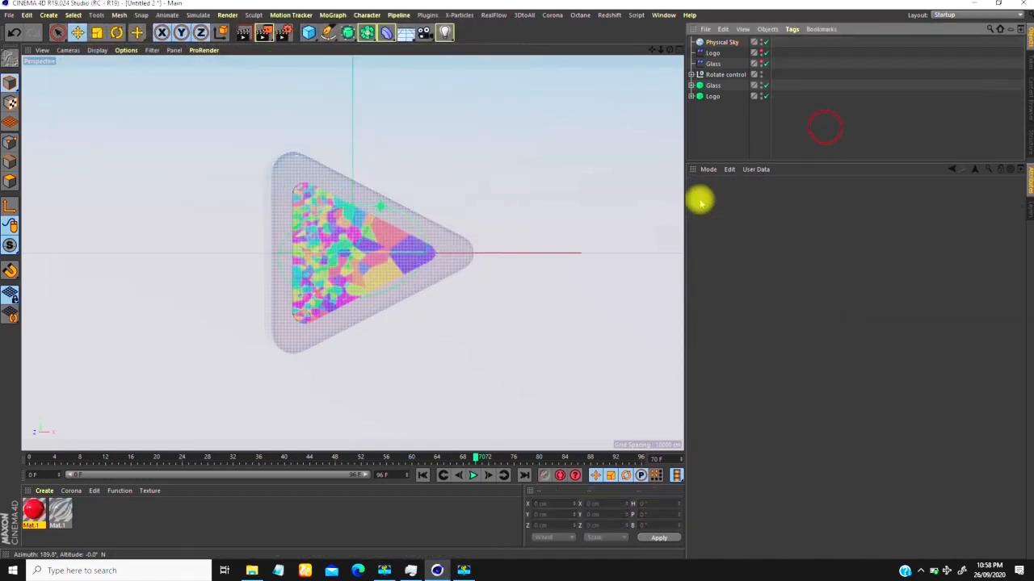
Step: Turn off Colorize Fragments for both the Glass and Logo Voronoi Fracture objects, leaving nothing selected
left_click(713, 85)
left_click(800, 195)
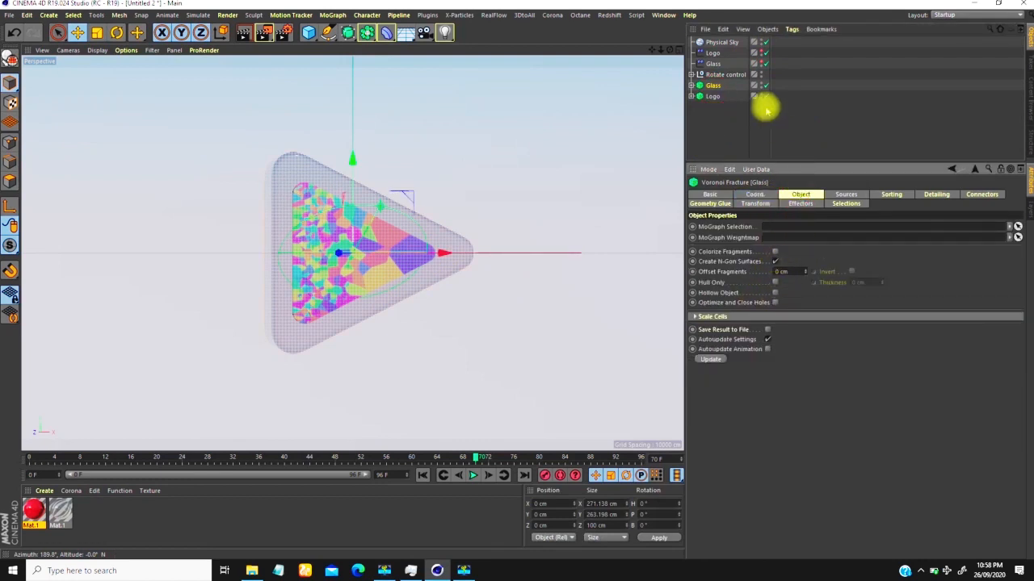
left_click(713, 96)
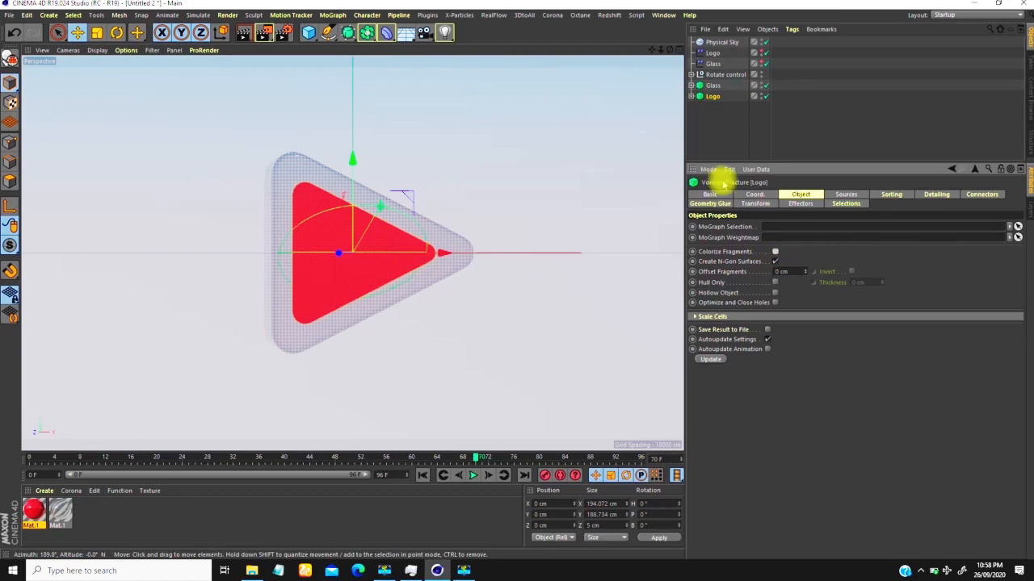
left_click(869, 107)
Step: Render a preview in the viewport, start rendering the frame in the Picture Viewer, and minimize that window
left_click(246, 32)
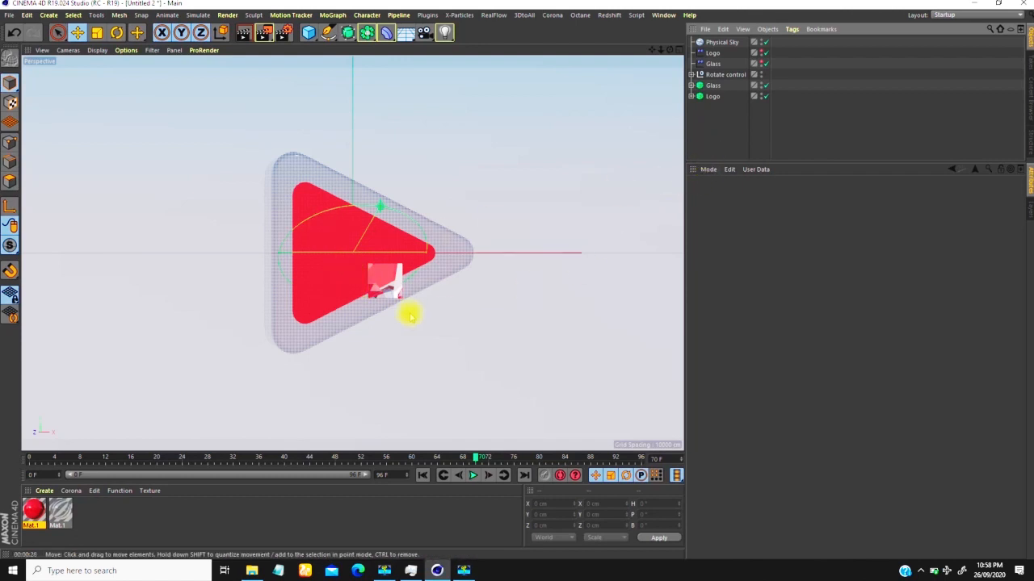
left_click(263, 32)
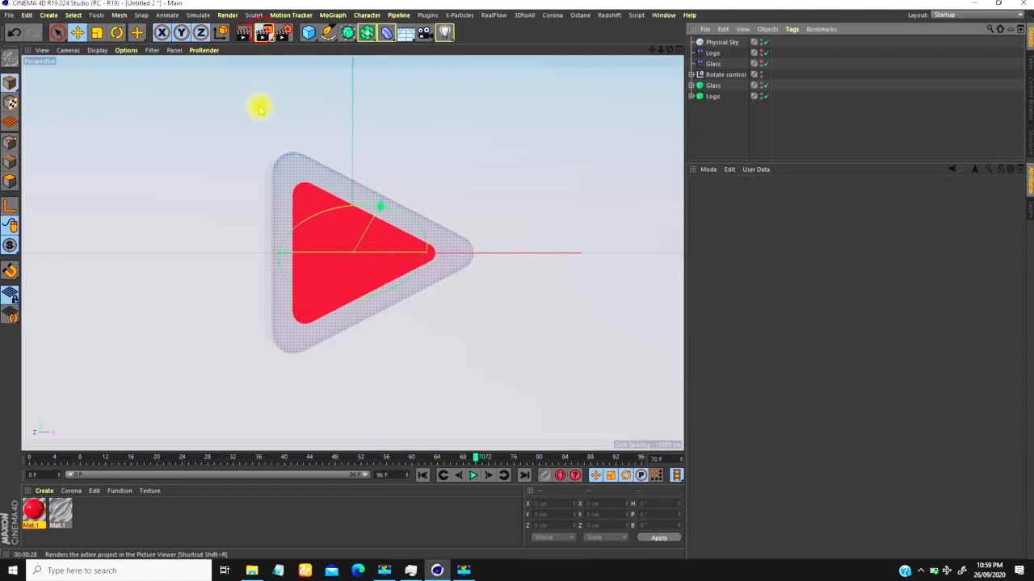
left_click_drag(578, 222, 485, 226)
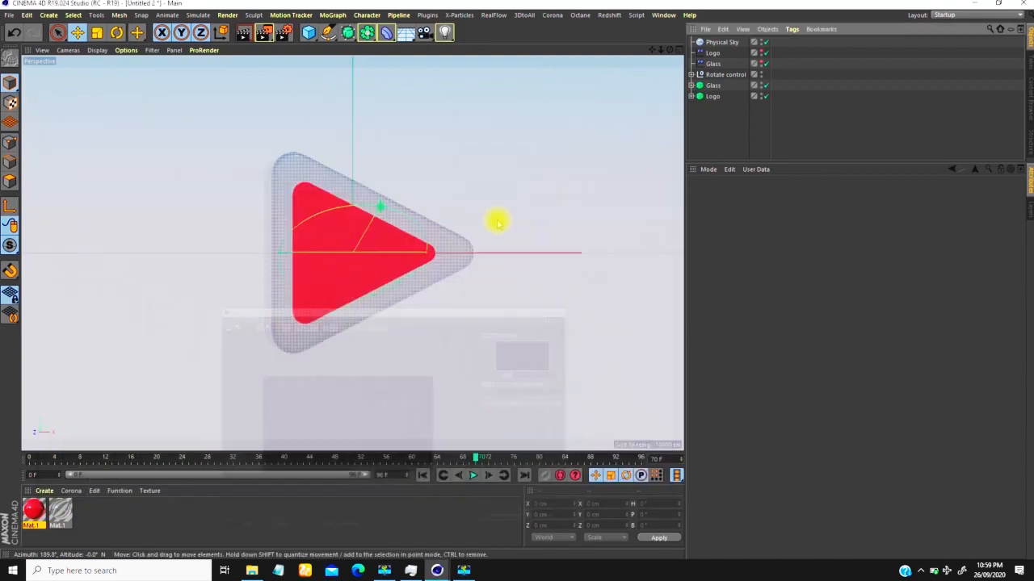
left_click(608, 106)
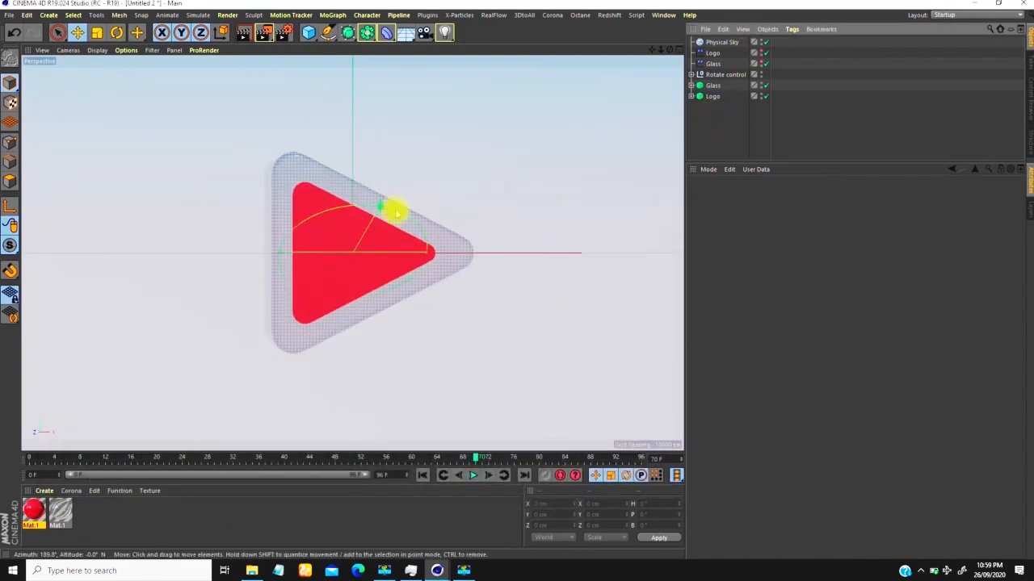
Step: Show the source point distribution settings of the Glass Voronoi Fracture
left_click(711, 85)
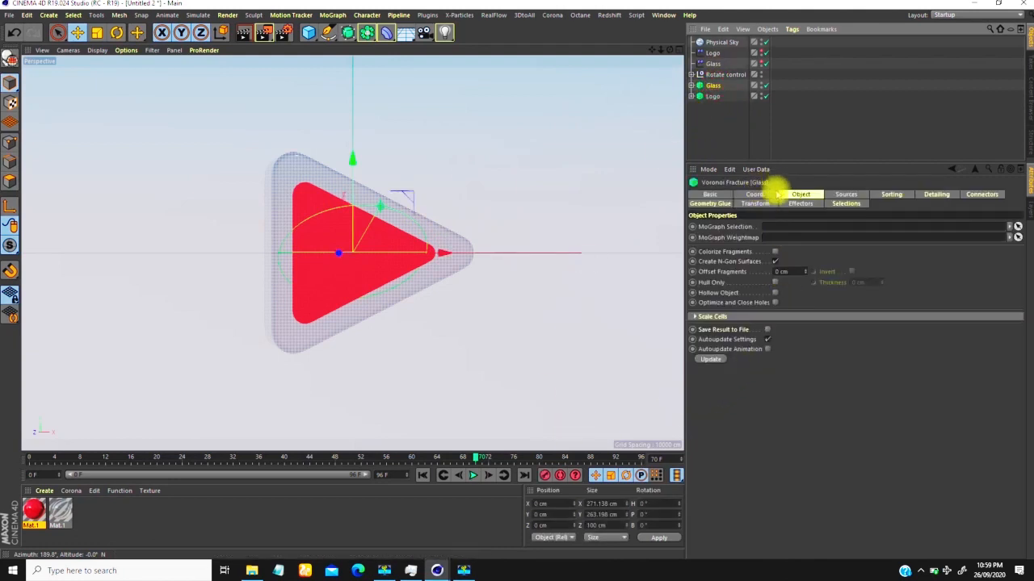
left_click(848, 195)
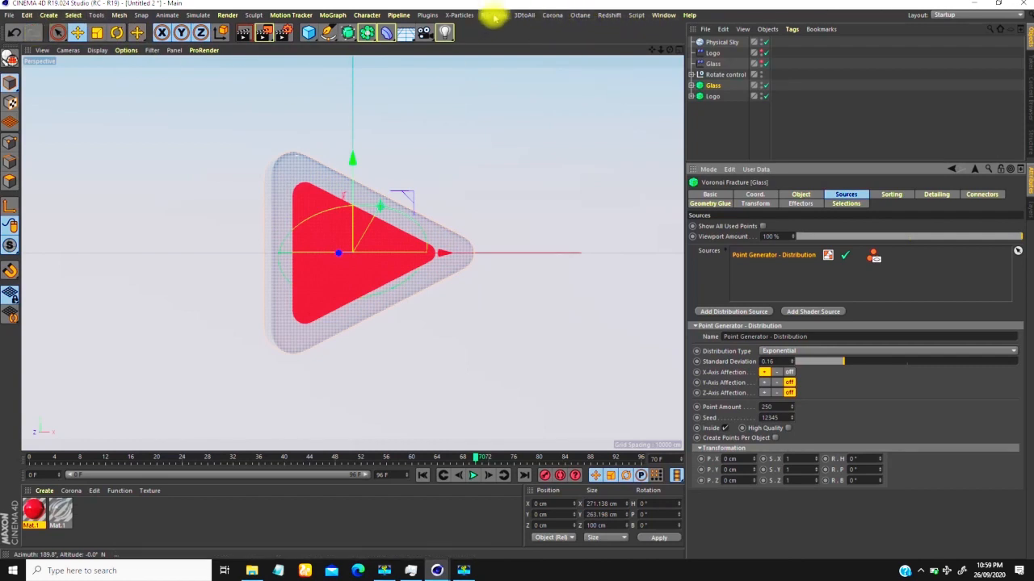
Step: Open a second Picture Viewer window, check the running render in the first one, and return to the second
left_click(663, 15)
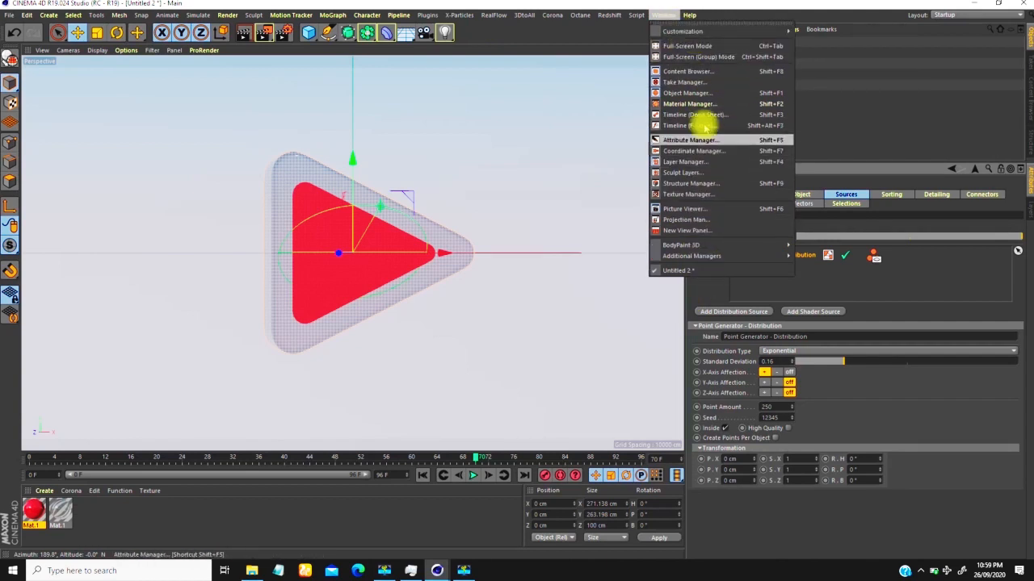
left_click(685, 209)
left_click_drag(731, 112, 532, 80)
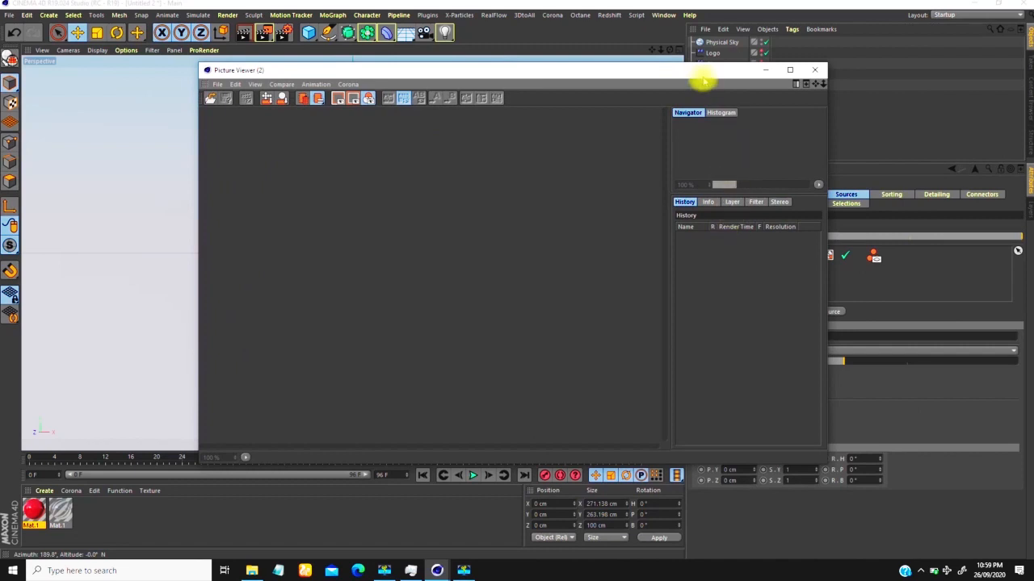
left_click_drag(703, 80, 715, 107)
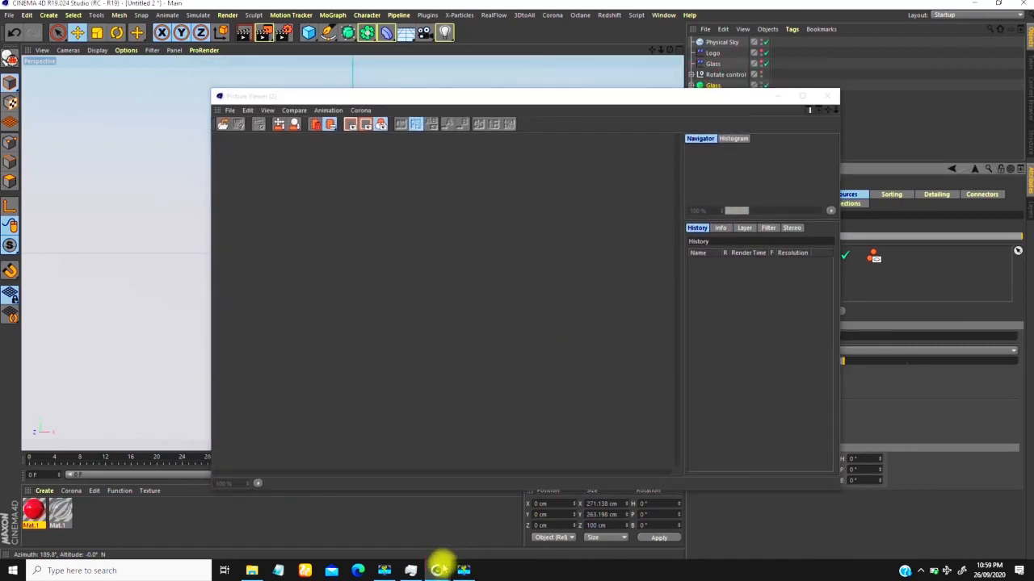
mouse_move(443, 561)
left_click(469, 528)
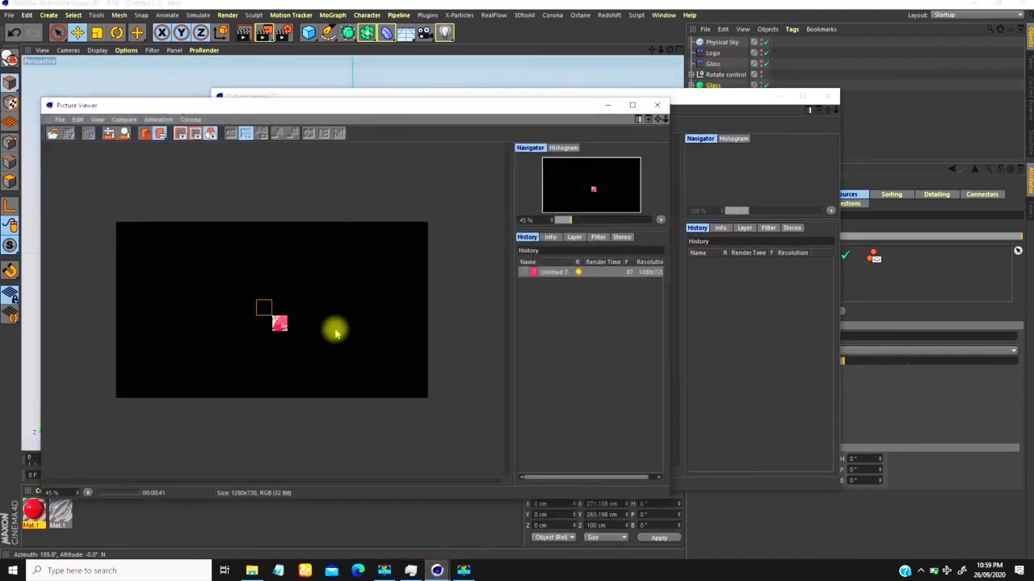
left_click(723, 331)
Step: Load the image sequence starting with PLR_0000 from the Play Logo Reveal folder as an animation up to frame 50
left_click(230, 111)
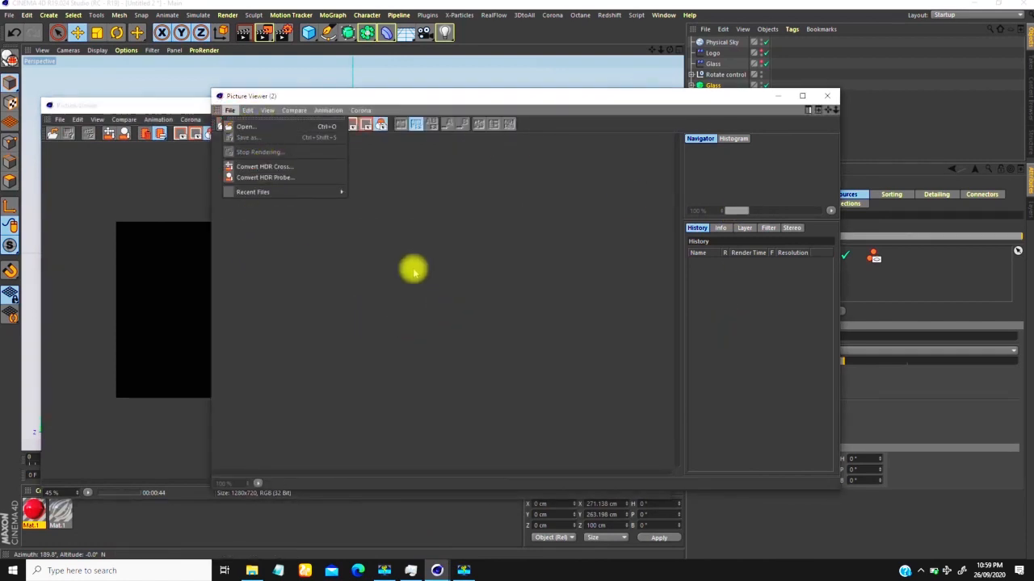
left_click(246, 127)
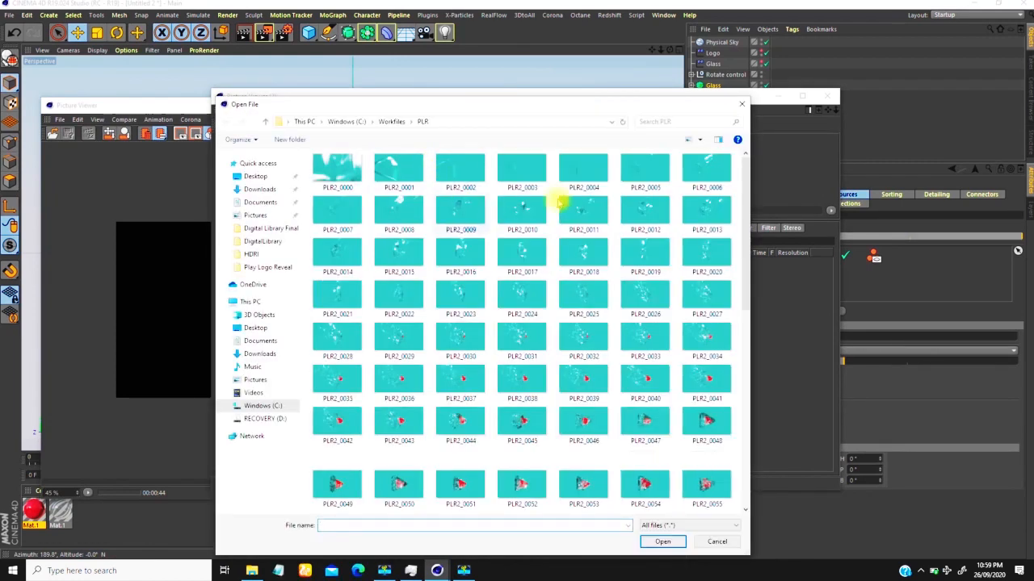
left_click(405, 119)
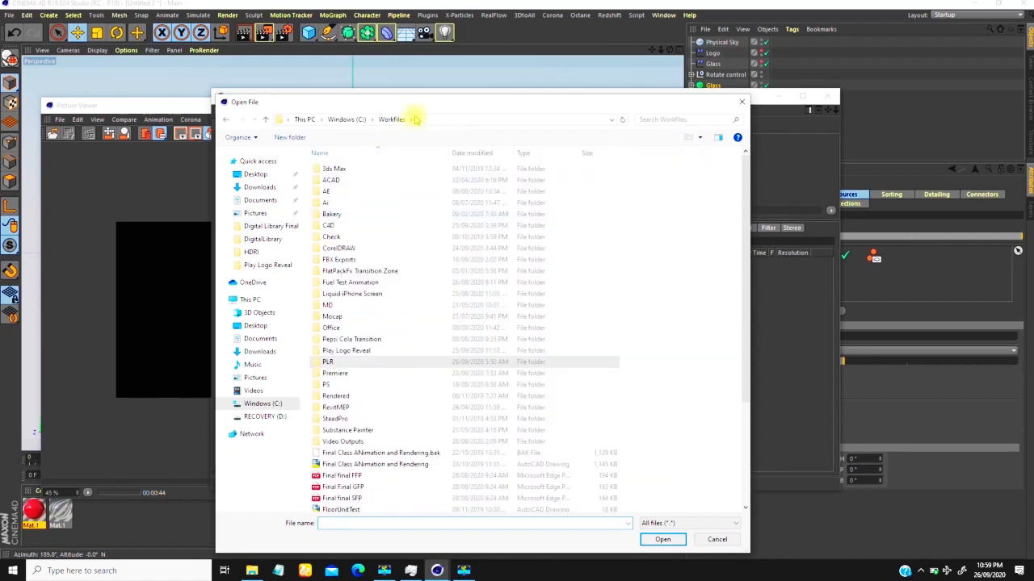
double_click(327, 351)
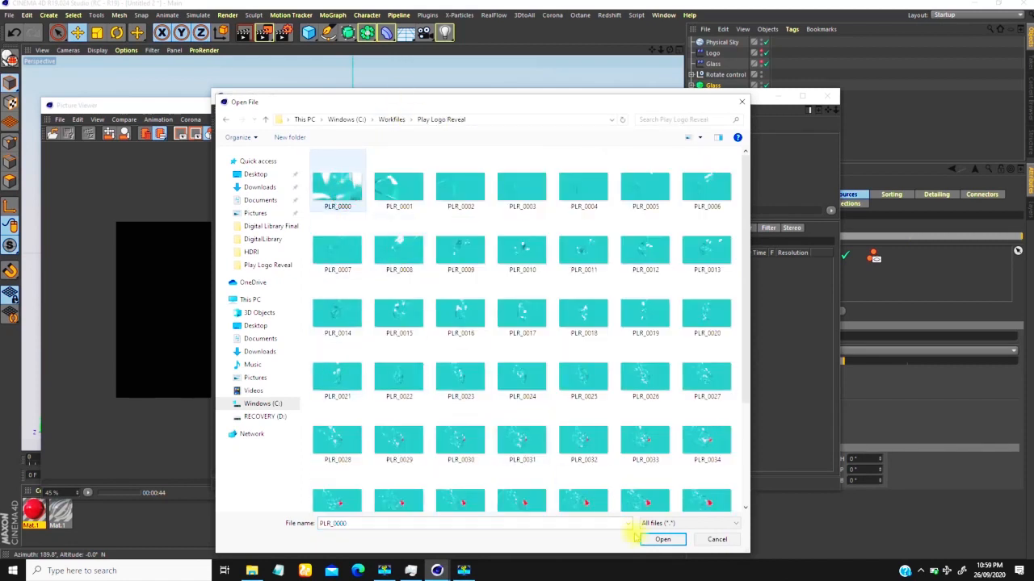
left_click(663, 540)
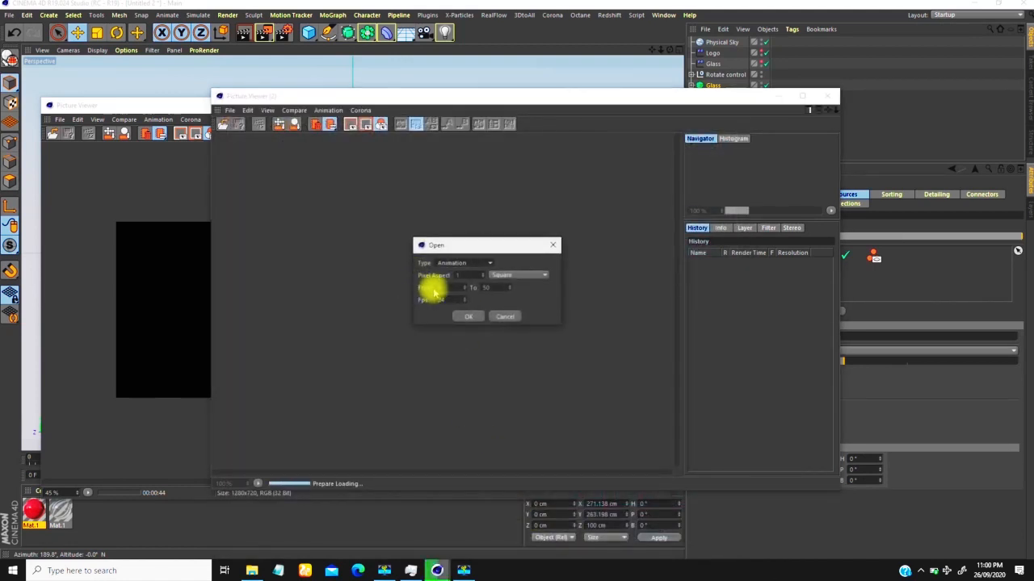
left_click(475, 317)
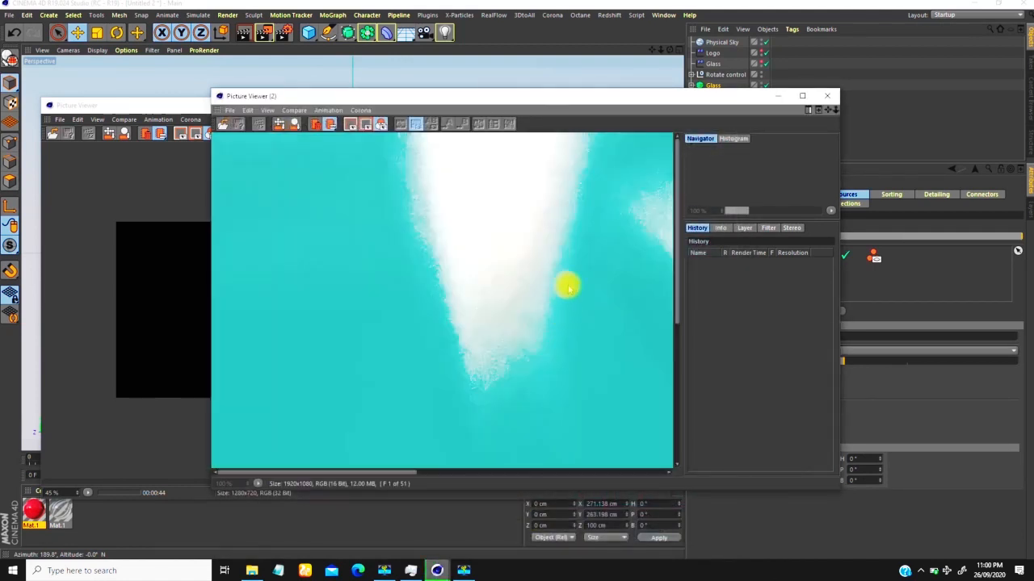
Step: Play the loaded PLR sequence and zoom its image out to 48% to view the whole frame
left_click_drag(257, 455, 282, 453)
left_click(768, 469)
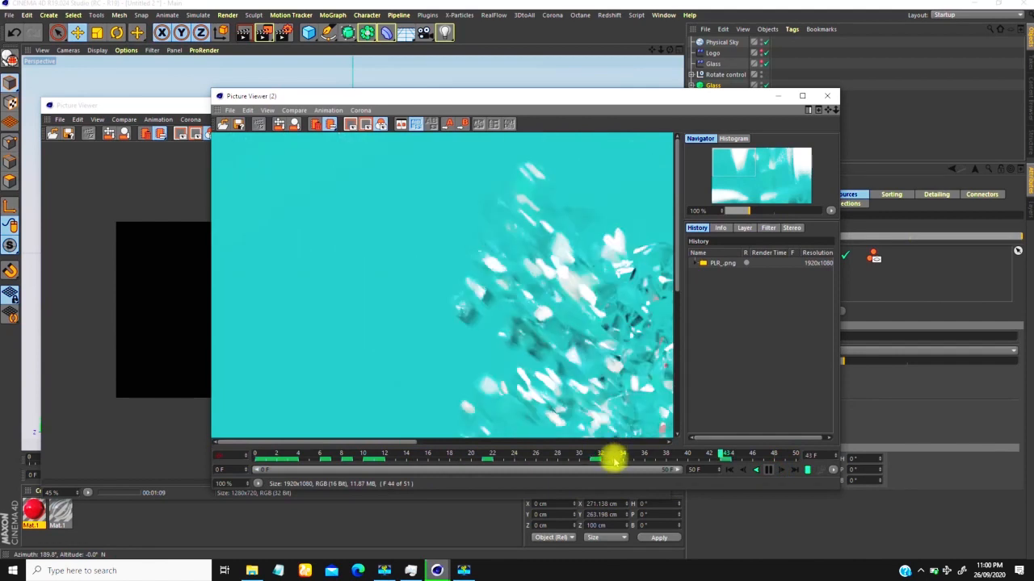
left_click_drag(748, 212, 742, 212)
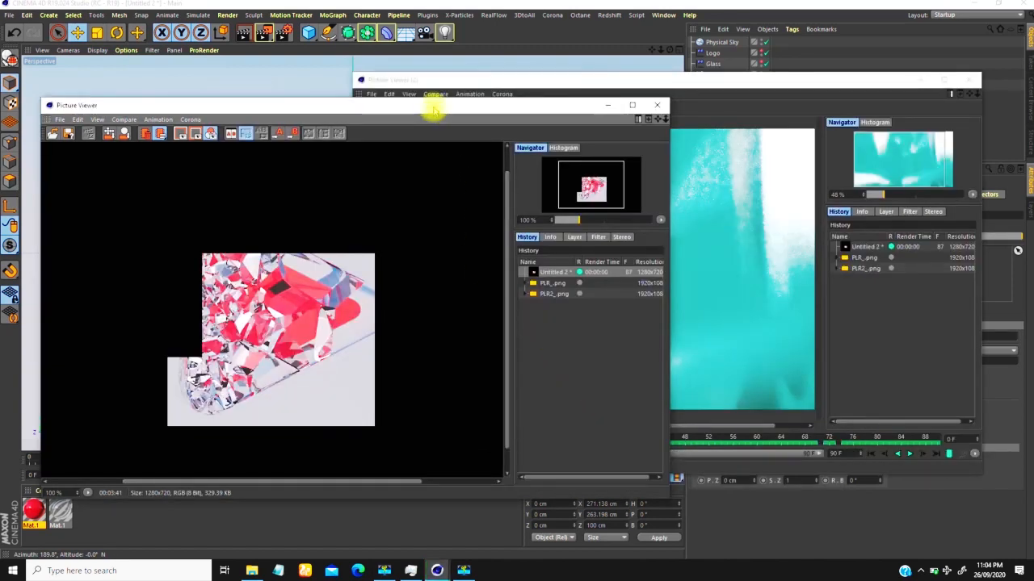
left_click_drag(434, 109, 439, 86)
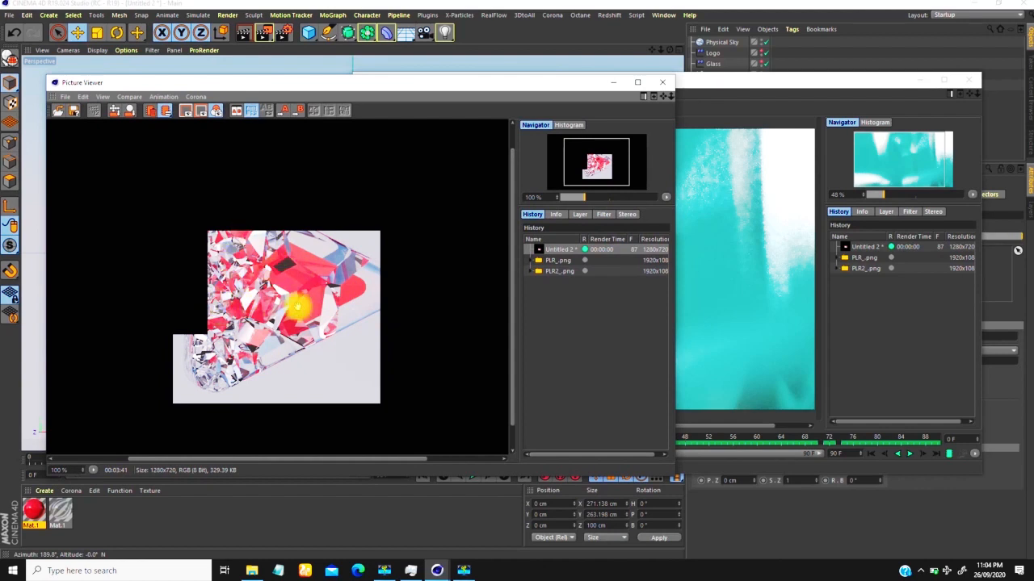
Step: Zoom the partial glass render to 149% to inspect the fragments, and minimize its Picture Viewer
mouse_move(584, 197)
left_mouse_down()
mouse_move(618, 197)
mouse_move(589, 197)
left_mouse_up()
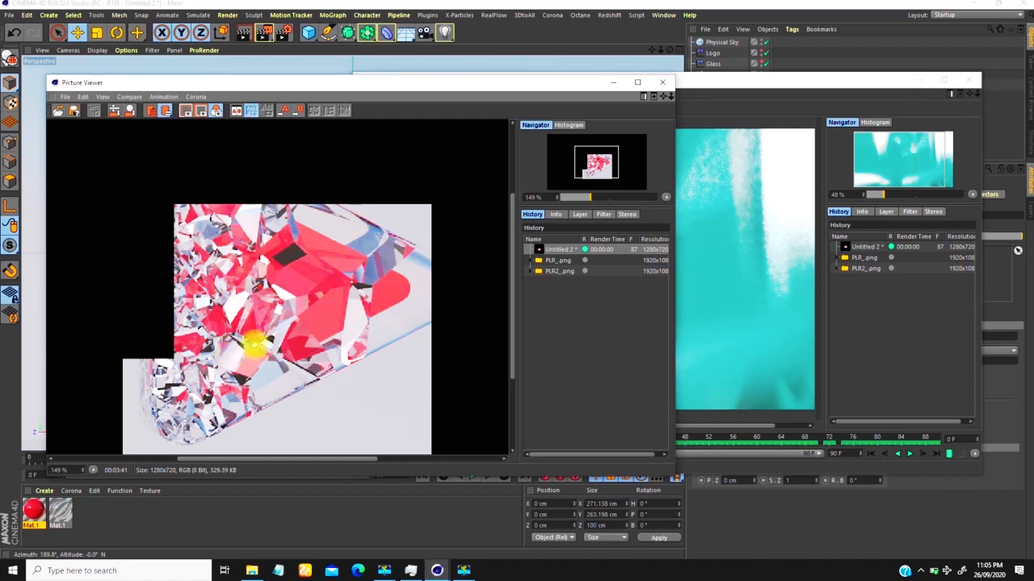
left_click_drag(522, 85, 398, 106)
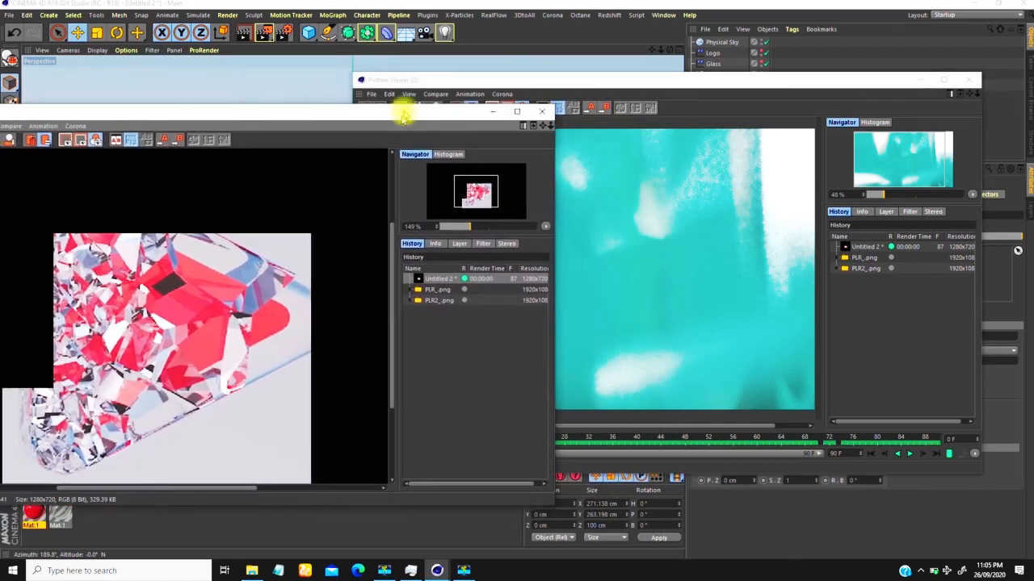
left_click(490, 102)
Step: Play the finished logo reveal in the second Picture Viewer, scrub back to frame 53, and reposition the viewer
left_click_drag(650, 89, 532, 66)
left_click(789, 431)
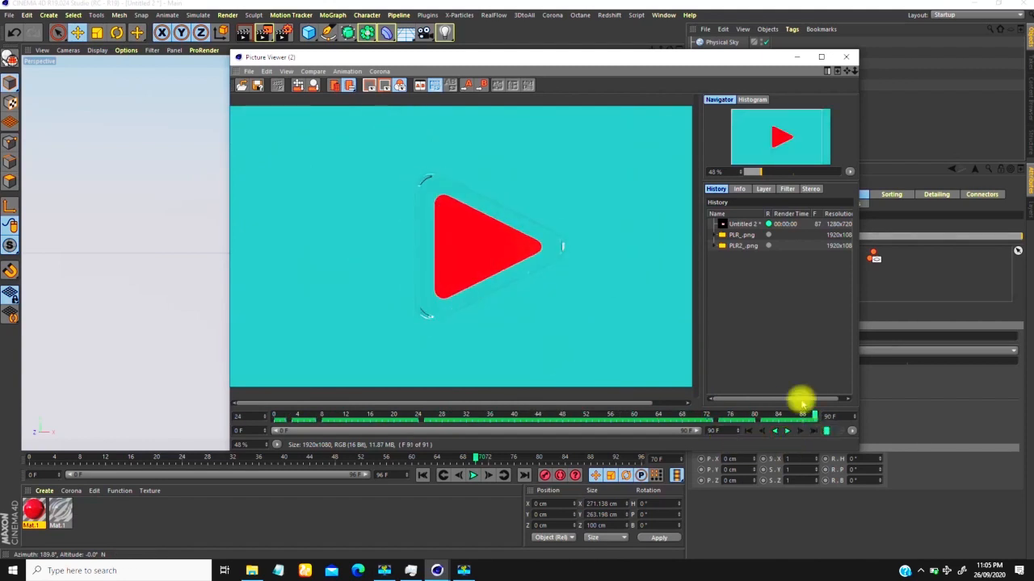
left_click_drag(814, 416, 594, 414)
left_click_drag(696, 57, 362, 43)
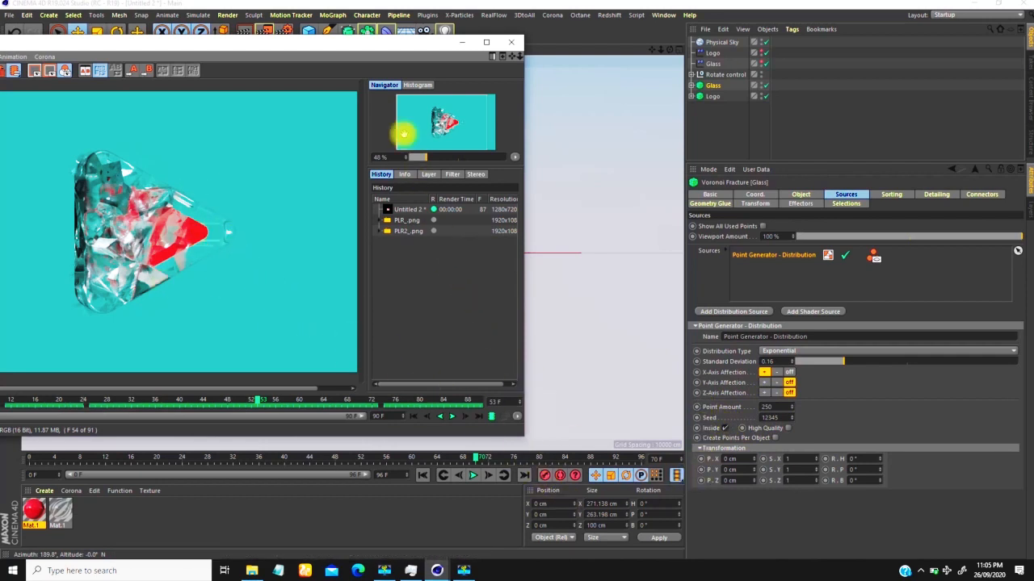
left_click_drag(405, 46, 436, 40)
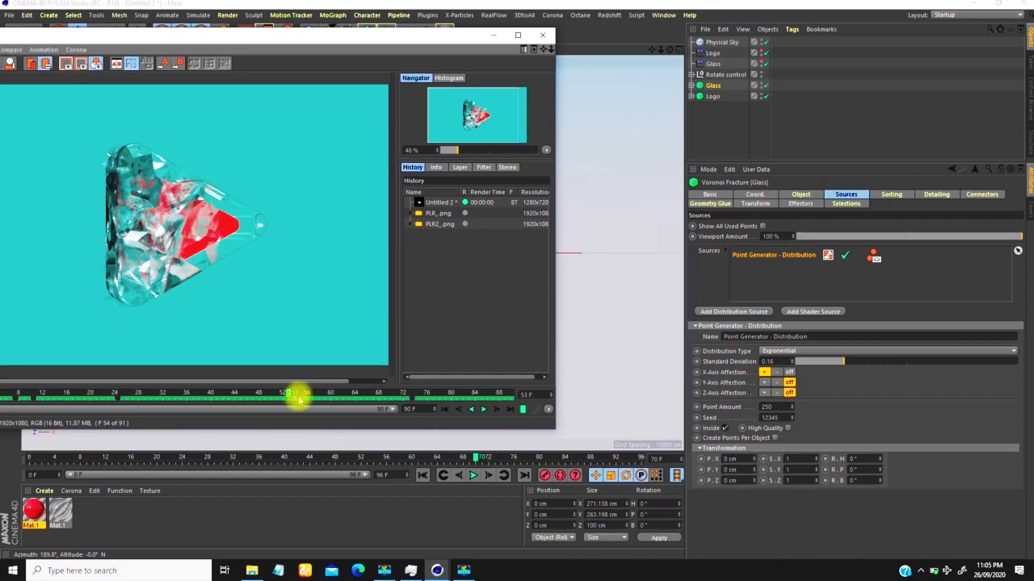
Step: Scrub back and forth through the glass and logo assembly in the rendered sequence, ending at frame 65
left_click_drag(291, 393, 312, 397)
left_click_drag(393, 38, 513, 37)
left_click_drag(436, 394, 320, 393)
left_click_drag(357, 395, 434, 392)
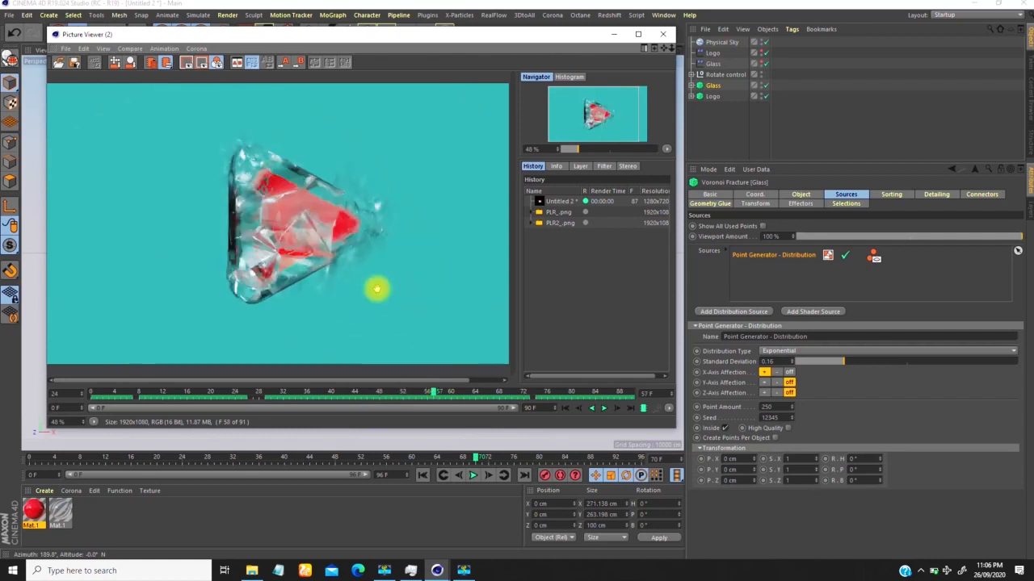
left_click_drag(433, 391, 484, 393)
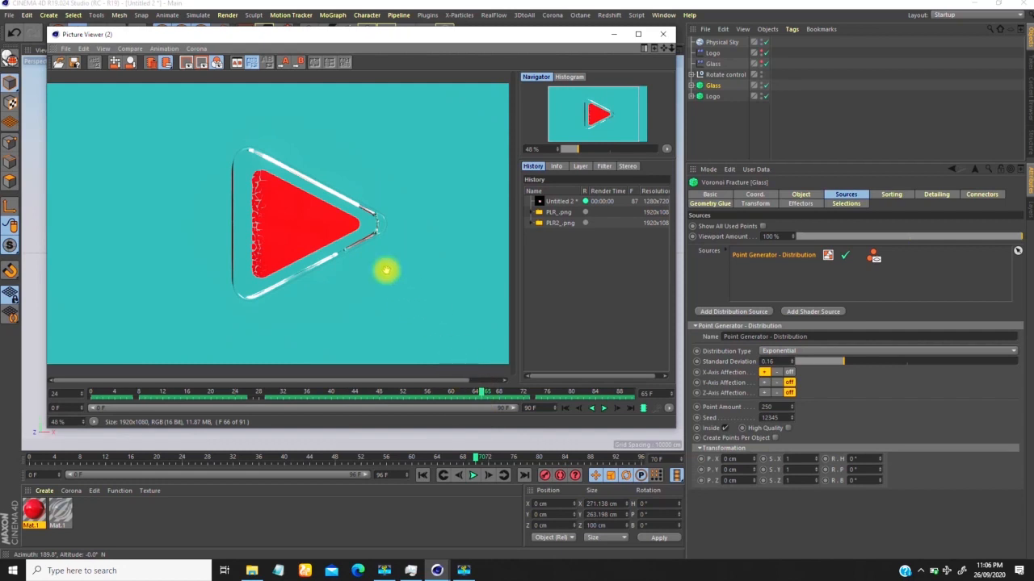
Step: Show the Glass fracture's basic properties, zoom the rendered image out to 29%, and reposition the Picture Viewer
left_click(731, 194)
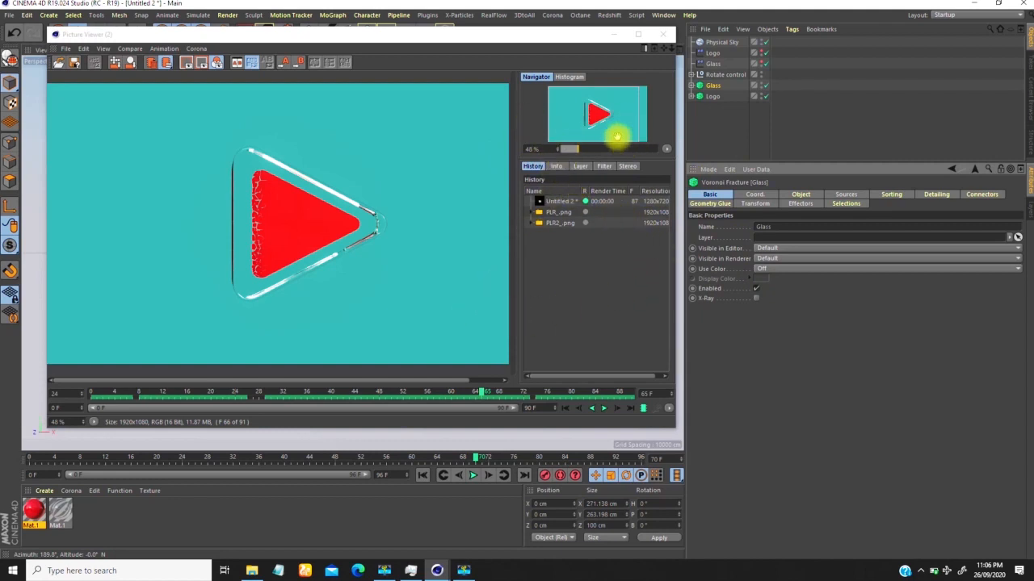
left_click_drag(578, 149, 572, 143)
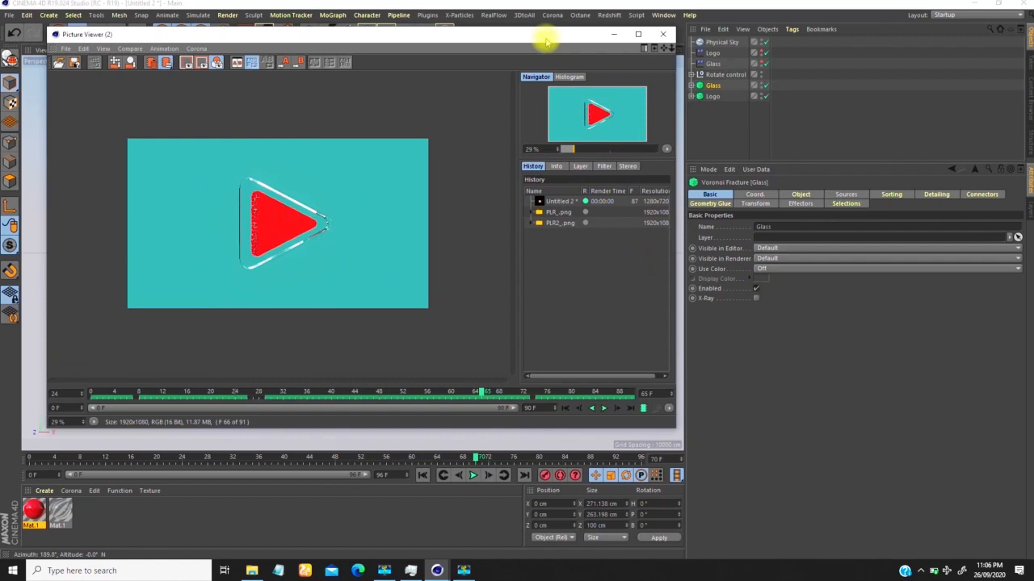
left_click_drag(538, 35, 639, 44)
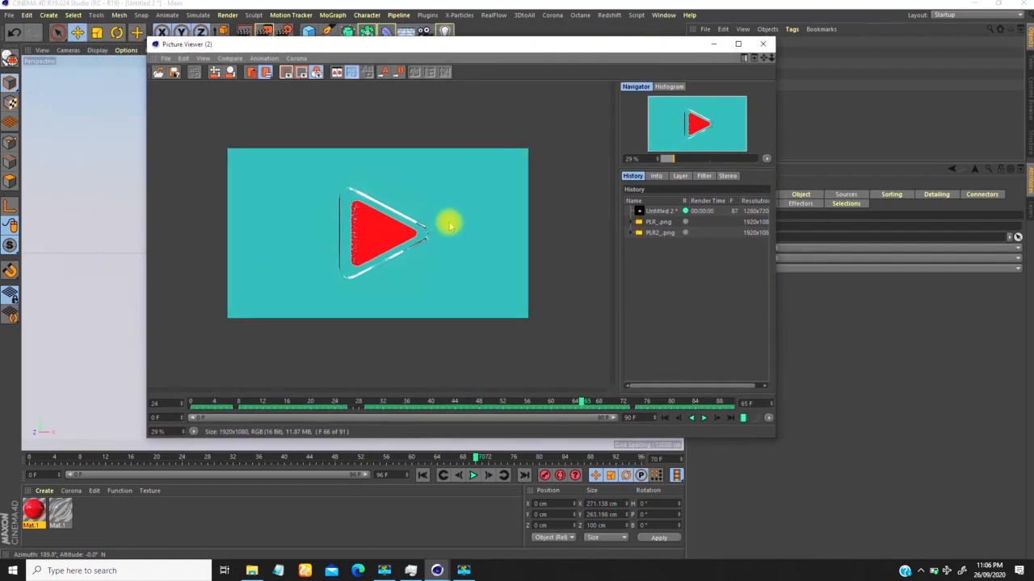